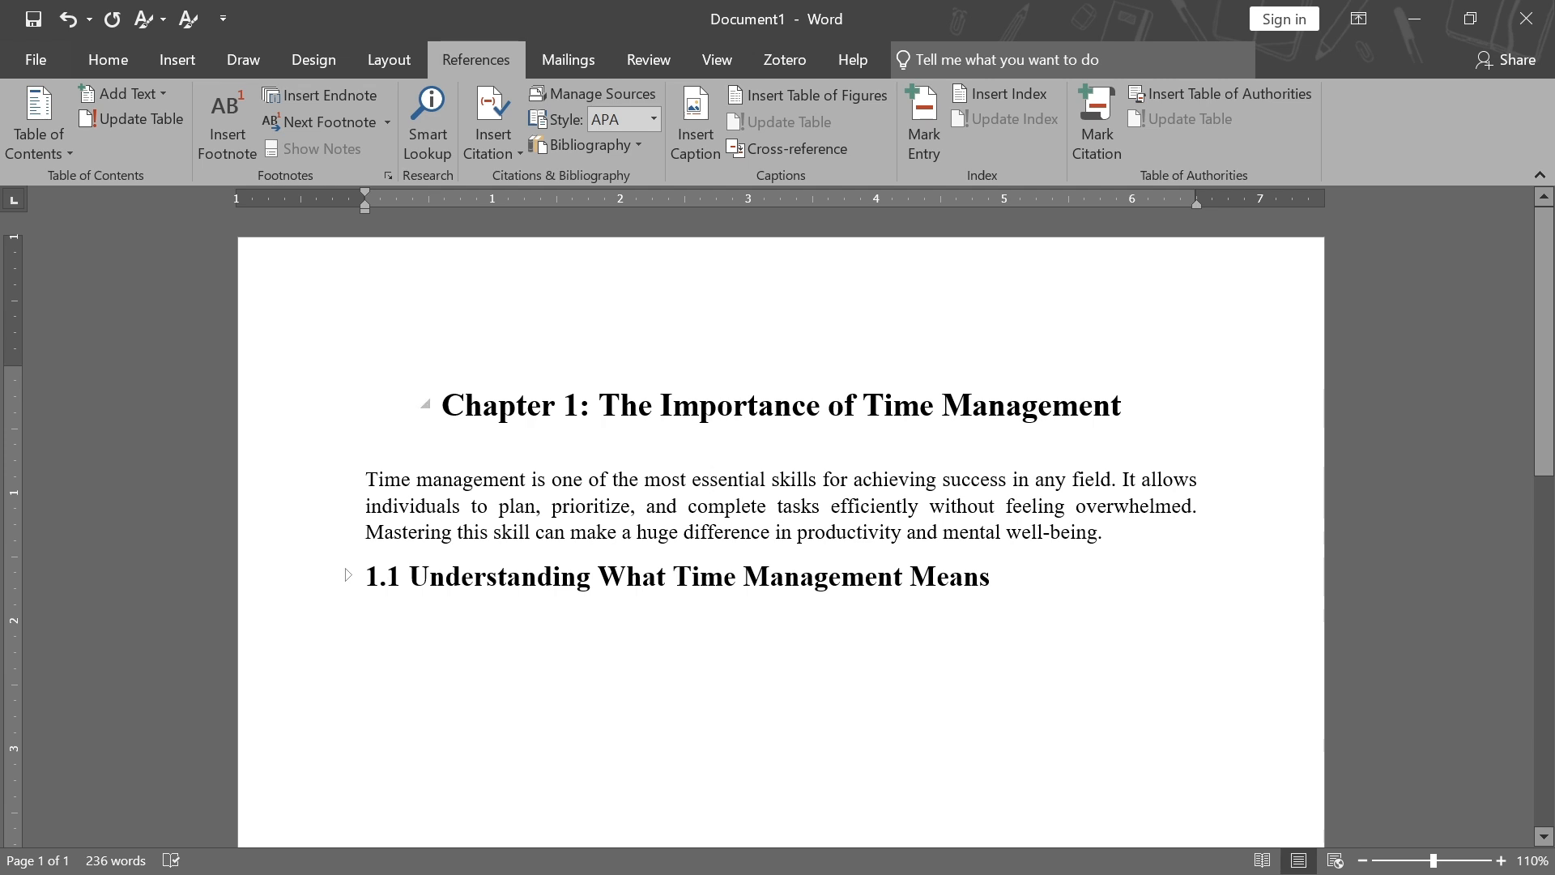
Expand and collapse the headings of the finished sample document to examine its numbered, collapsible heading structure
{"action": "left_click", "coordinate": [345, 576]}
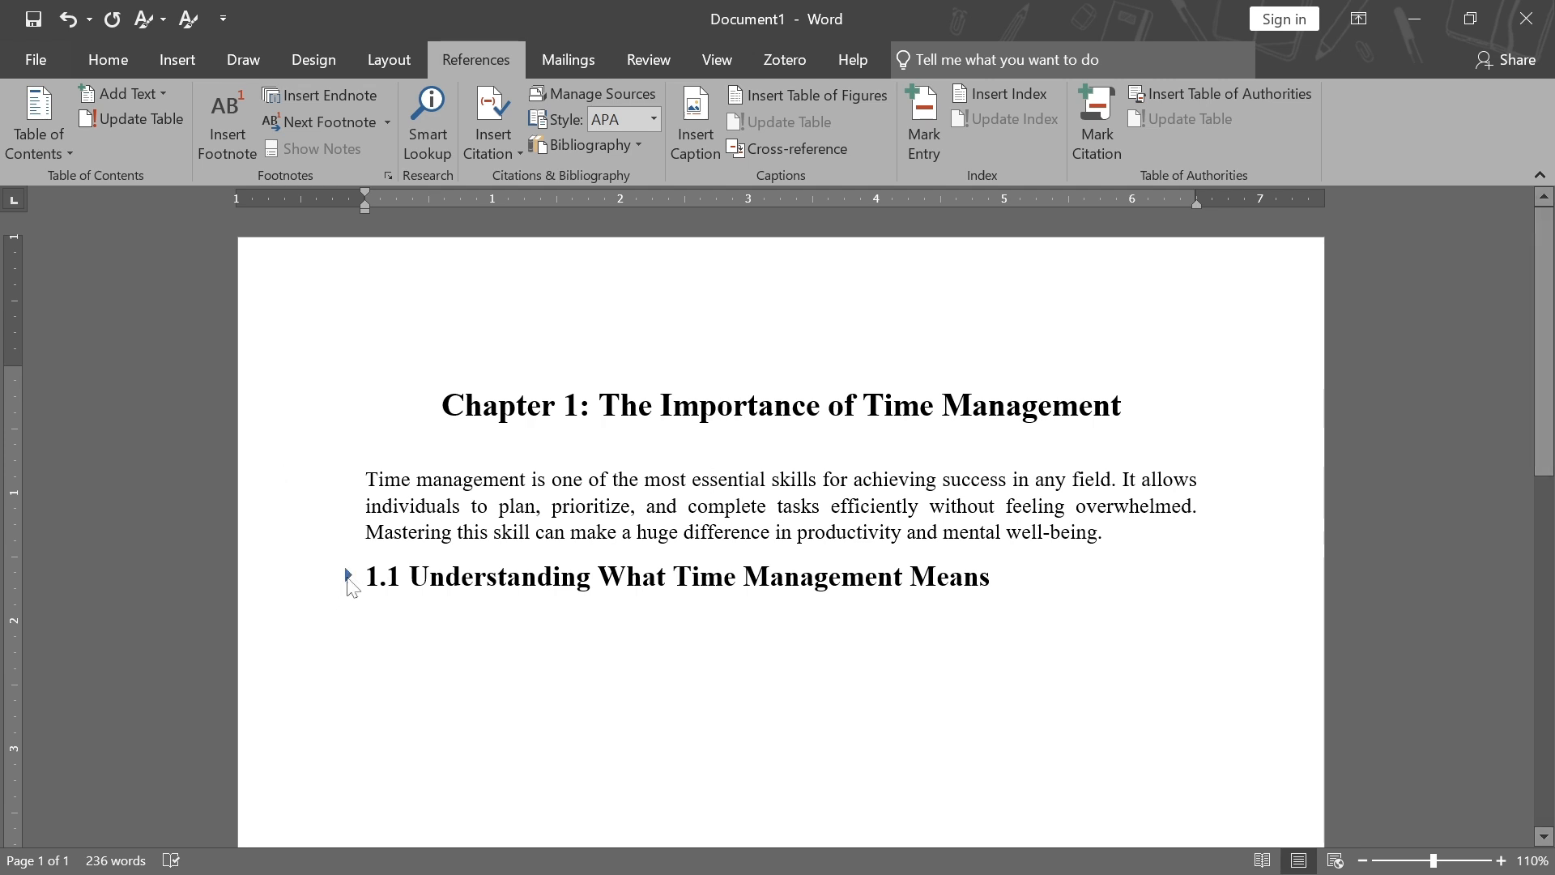
{"action": "scroll", "coordinate": [346, 579], "scroll_direction": "down", "scroll_amount": 2}
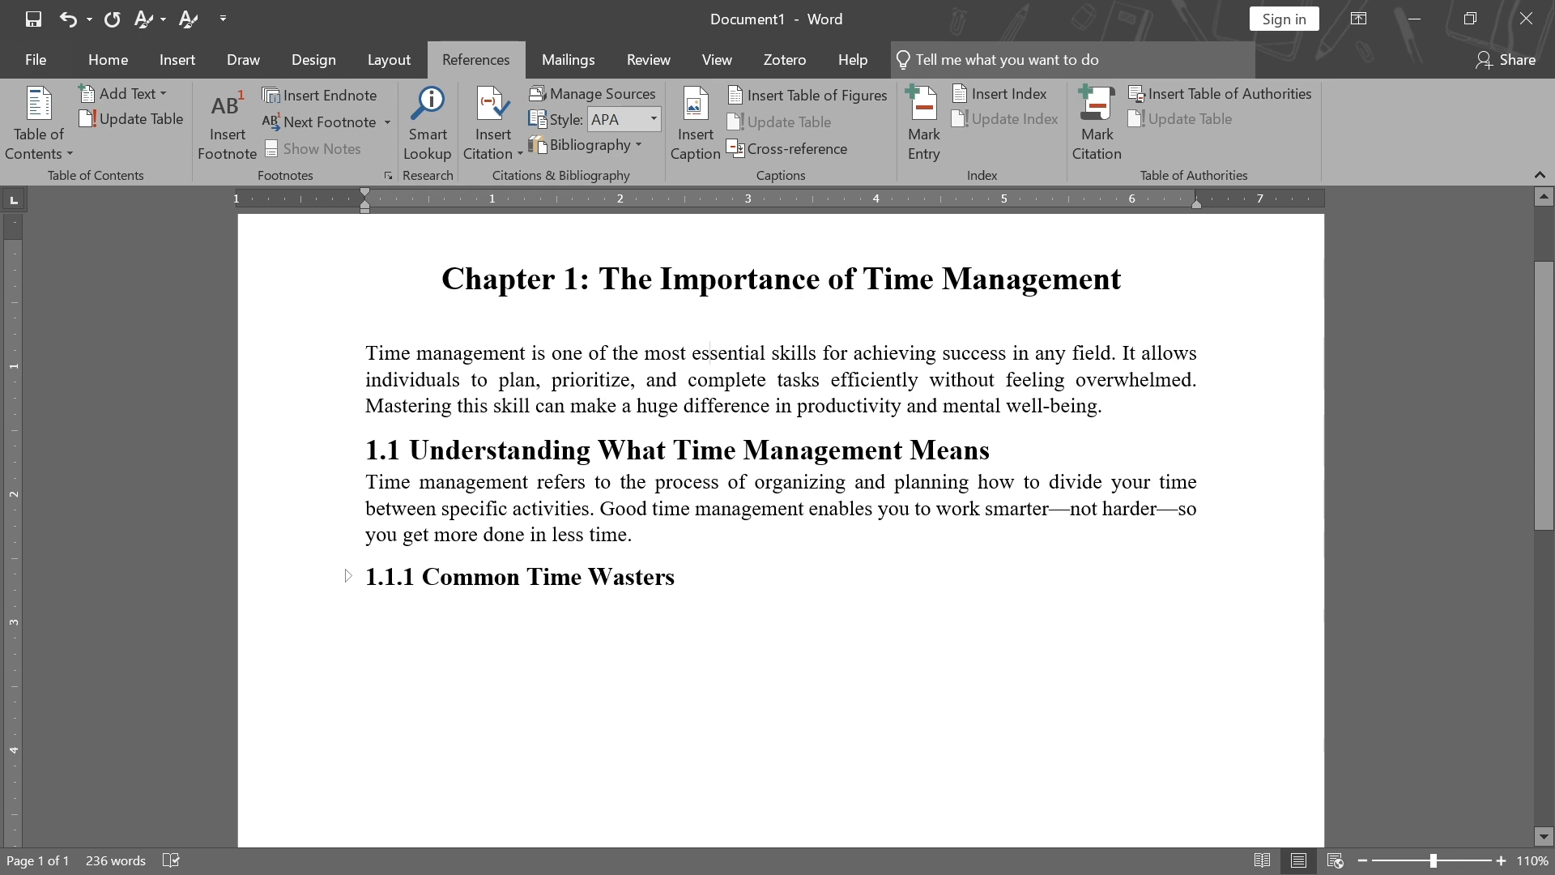
{"action": "left_click", "coordinate": [346, 576]}
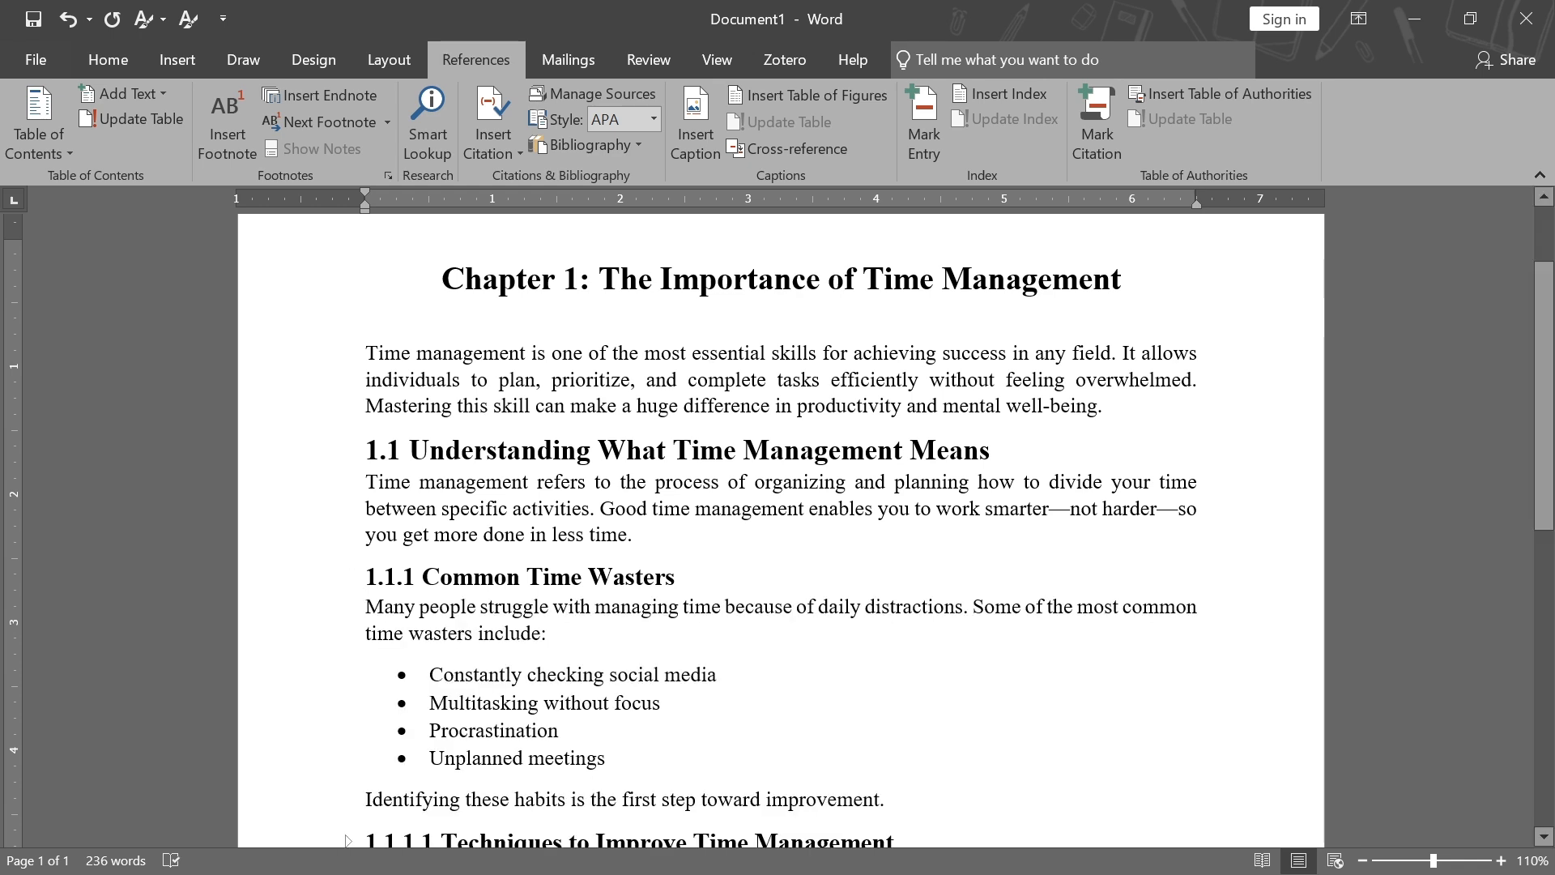
{"action": "scroll", "coordinate": [346, 581], "scroll_direction": "down", "scroll_amount": 3}
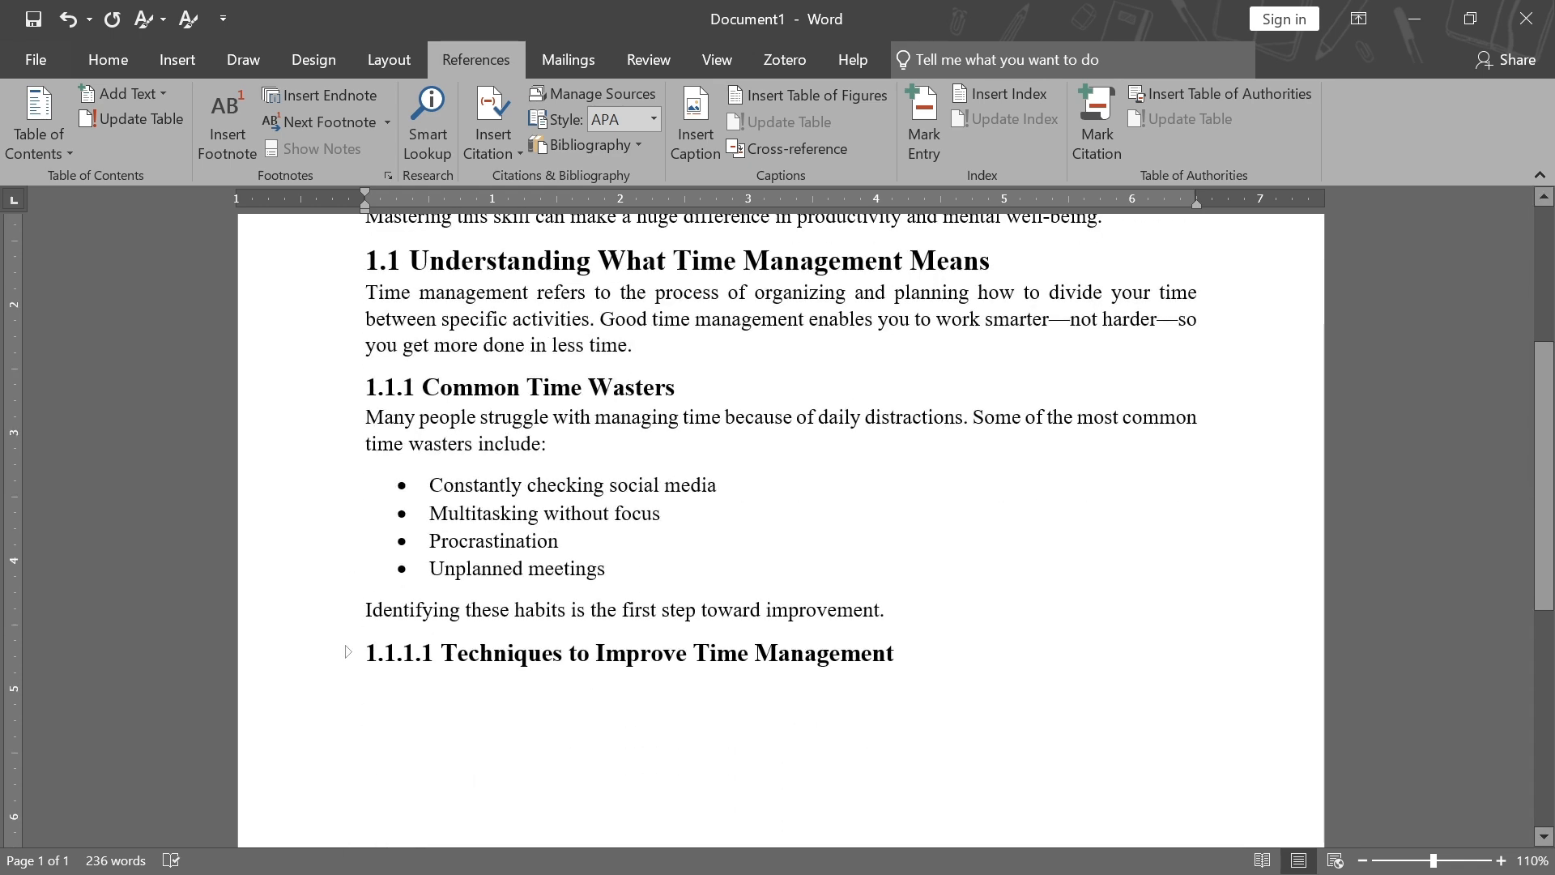
{"action": "scroll", "coordinate": [781, 526], "scroll_direction": "up", "scroll_amount": 3}
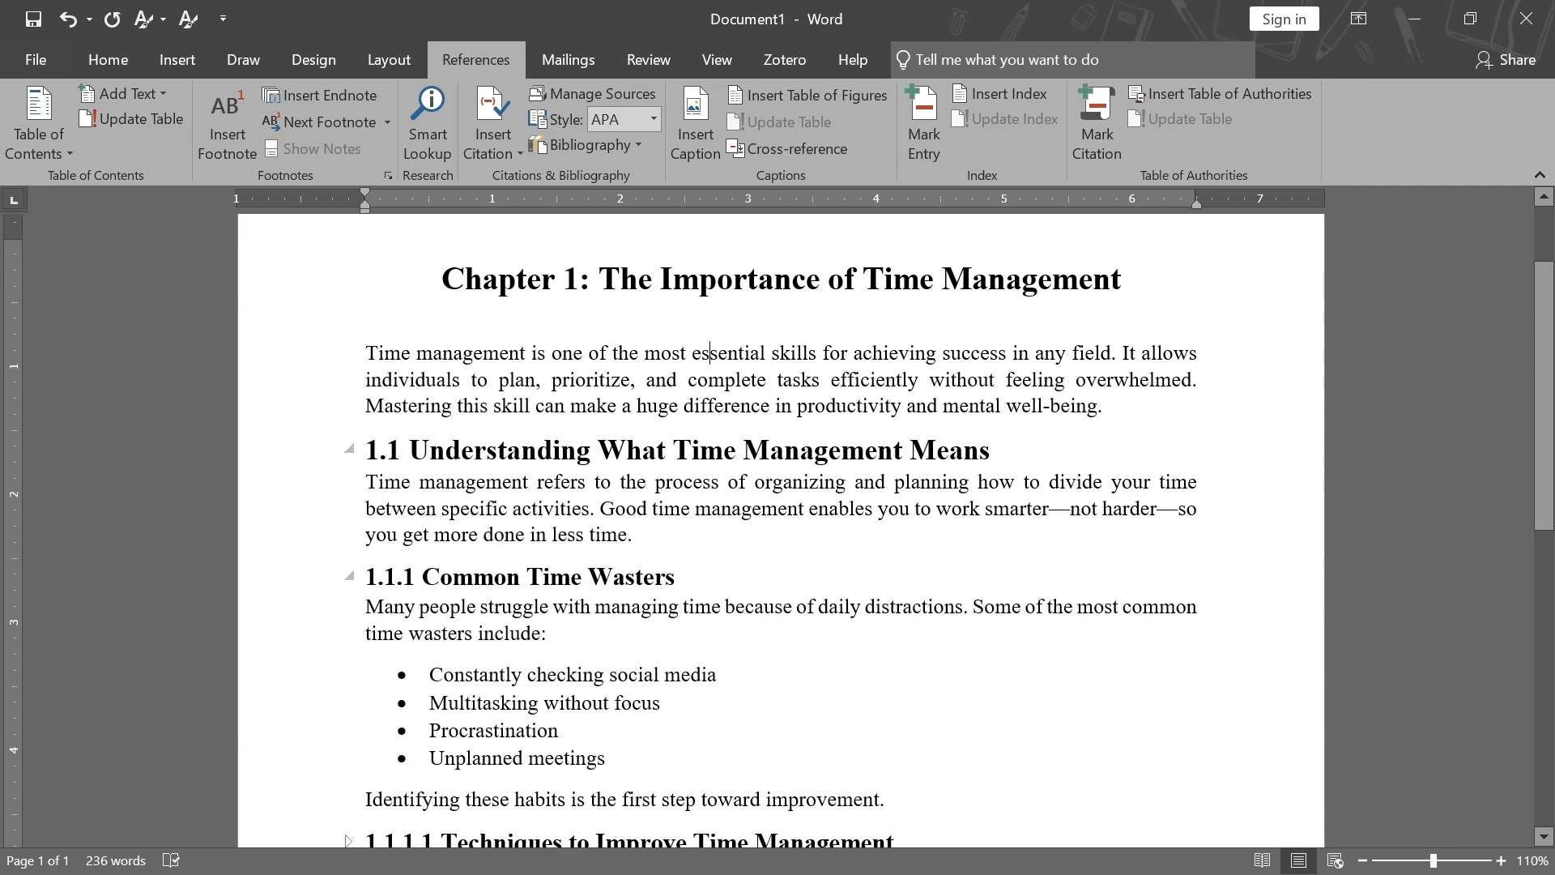
{"action": "scroll", "coordinate": [780, 526], "scroll_direction": "down", "scroll_amount": 5}
{"action": "left_click", "coordinate": [348, 527]}
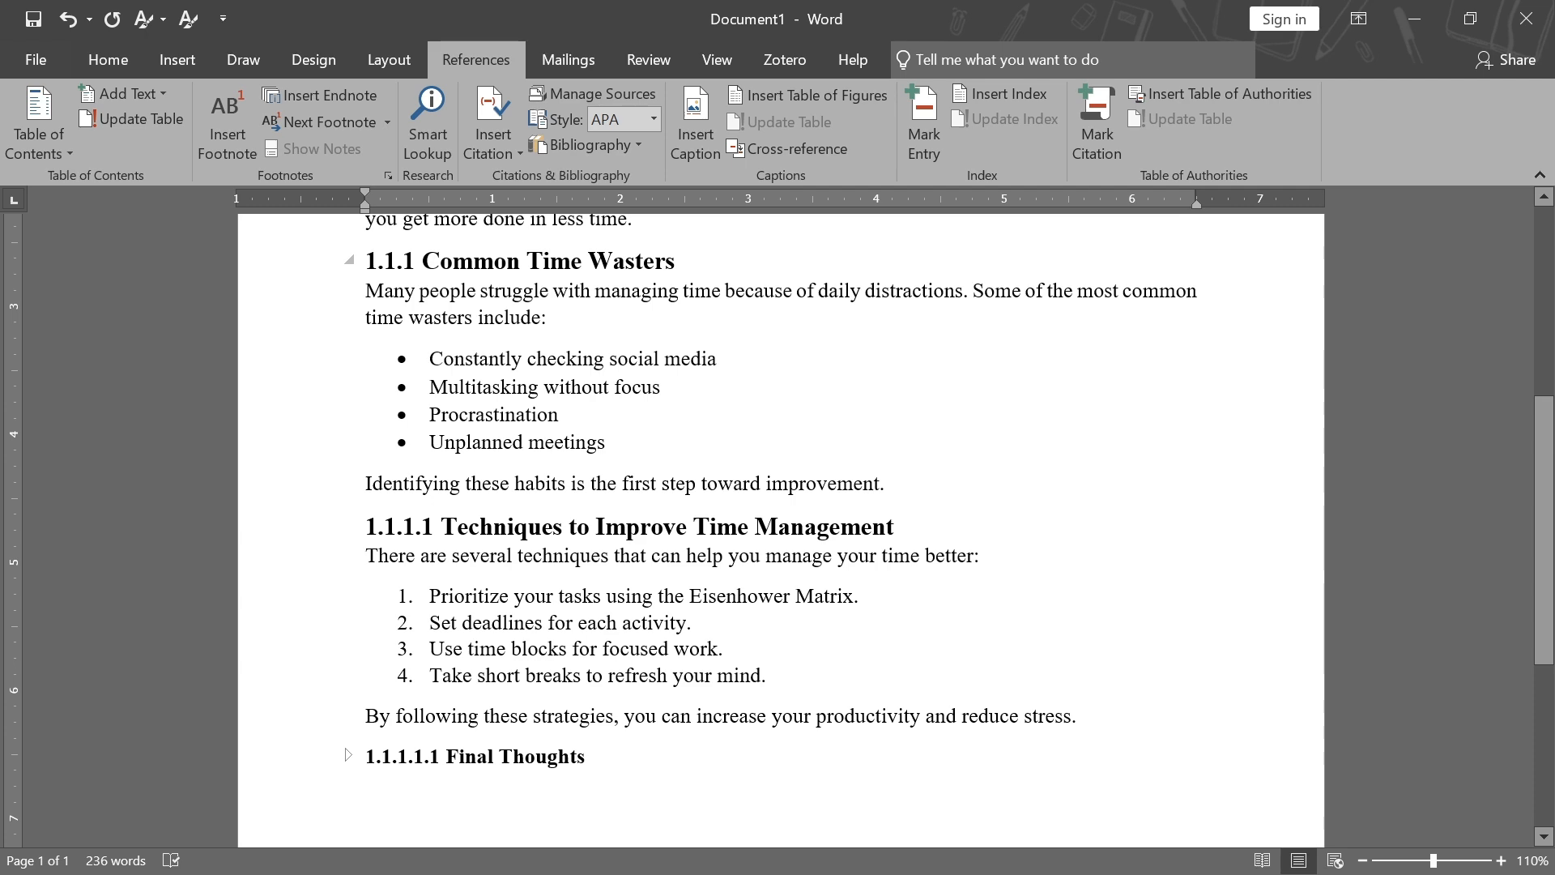
{"action": "scroll", "coordinate": [710, 352], "scroll_direction": "up", "scroll_amount": 5}
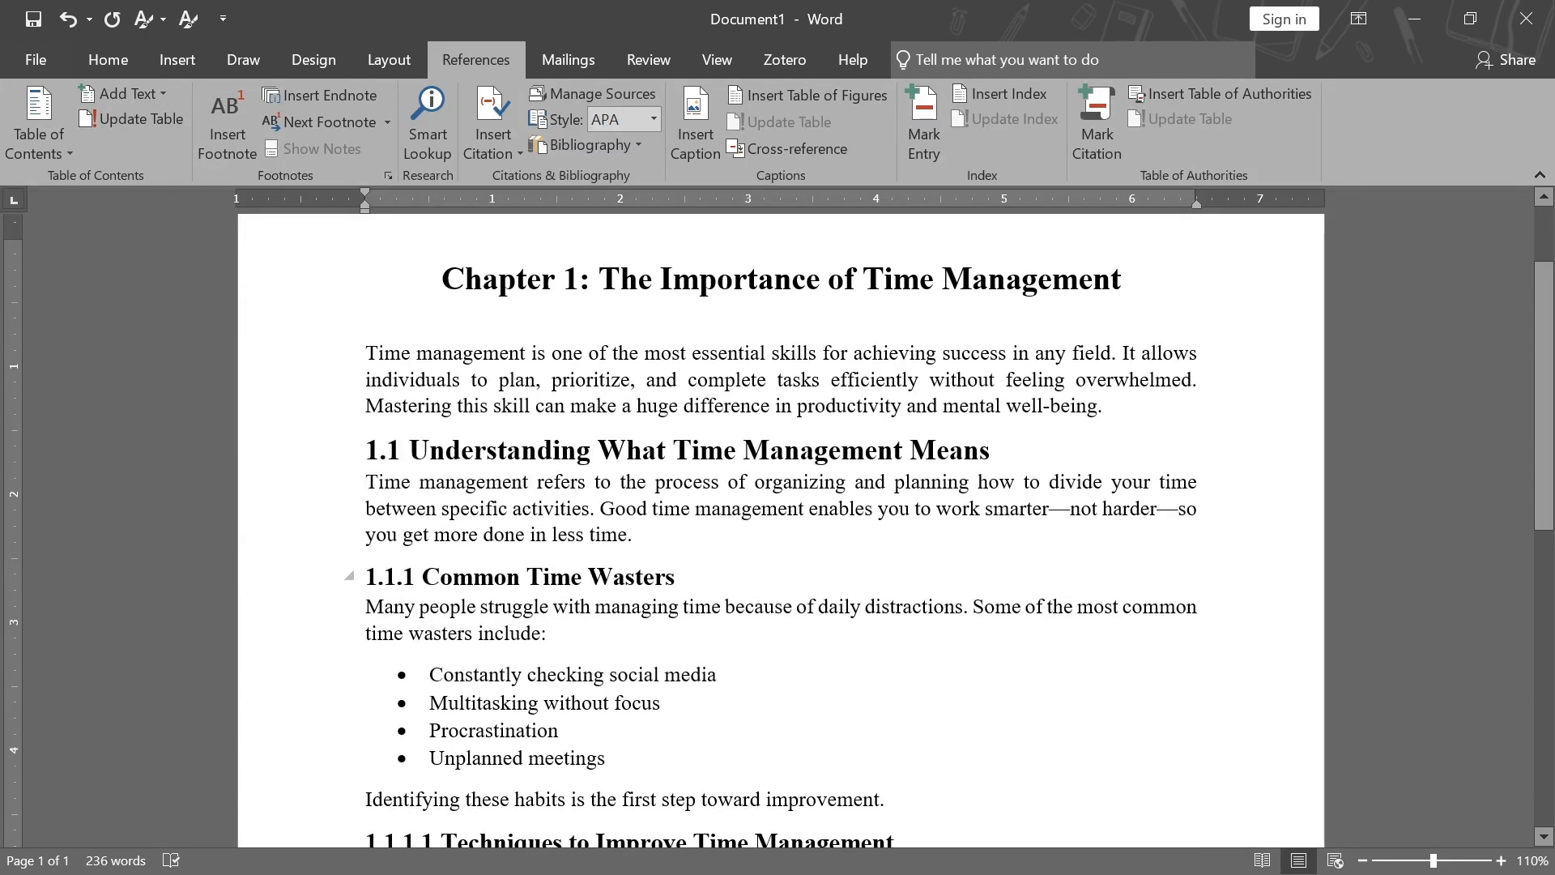
{"action": "scroll", "coordinate": [709, 353], "scroll_direction": "down", "scroll_amount": 4}
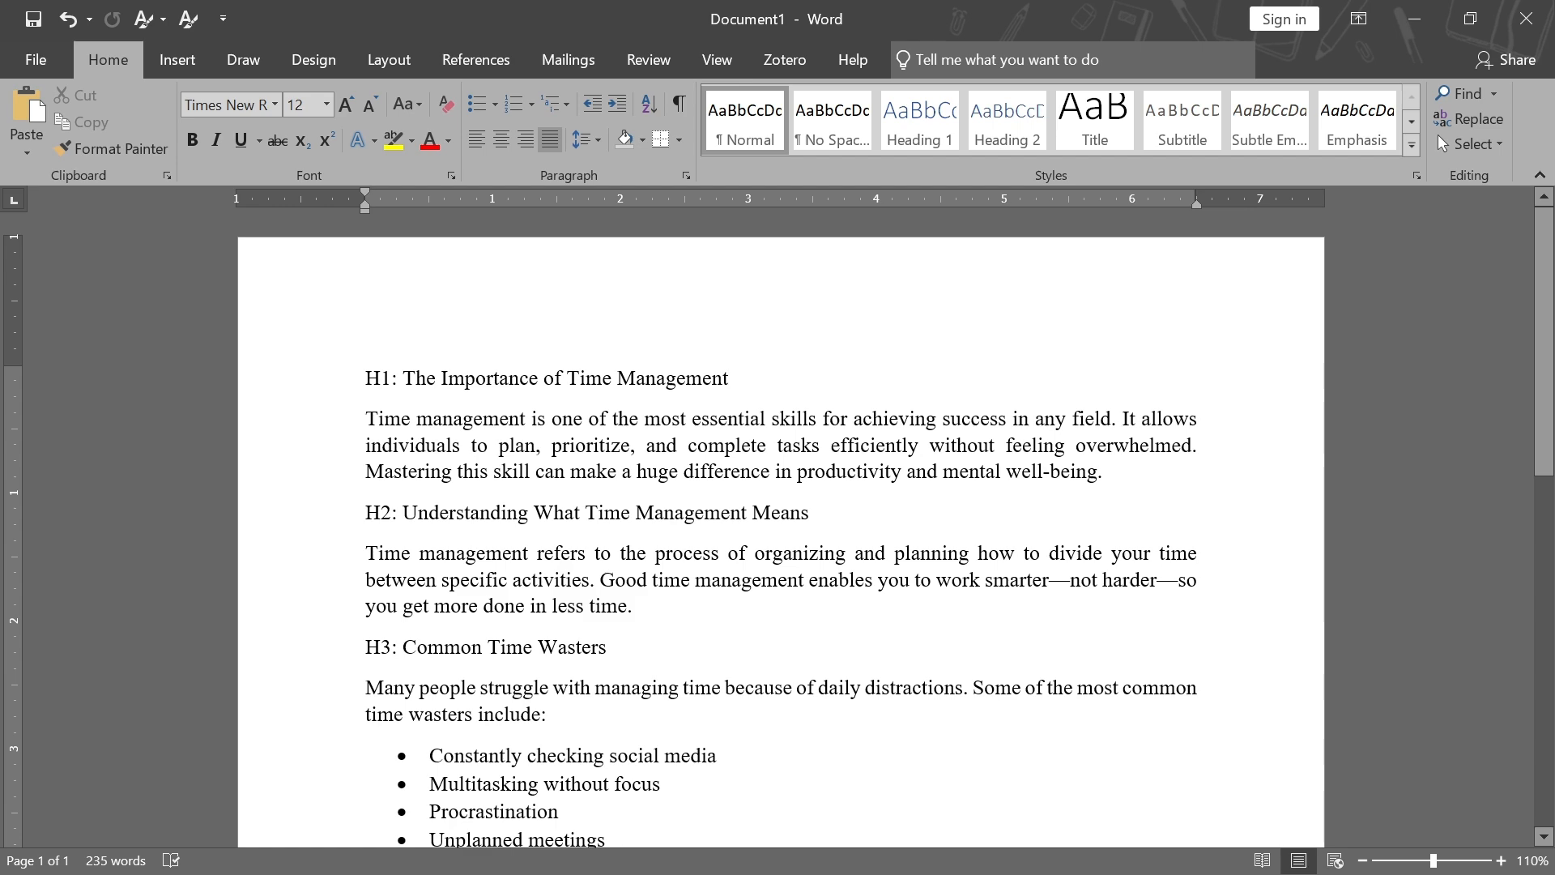
Scroll through the unformatted document to review its H1 to H5 heading lines
{"action": "scroll", "coordinate": [781, 526], "scroll_direction": "down", "scroll_amount": 13}
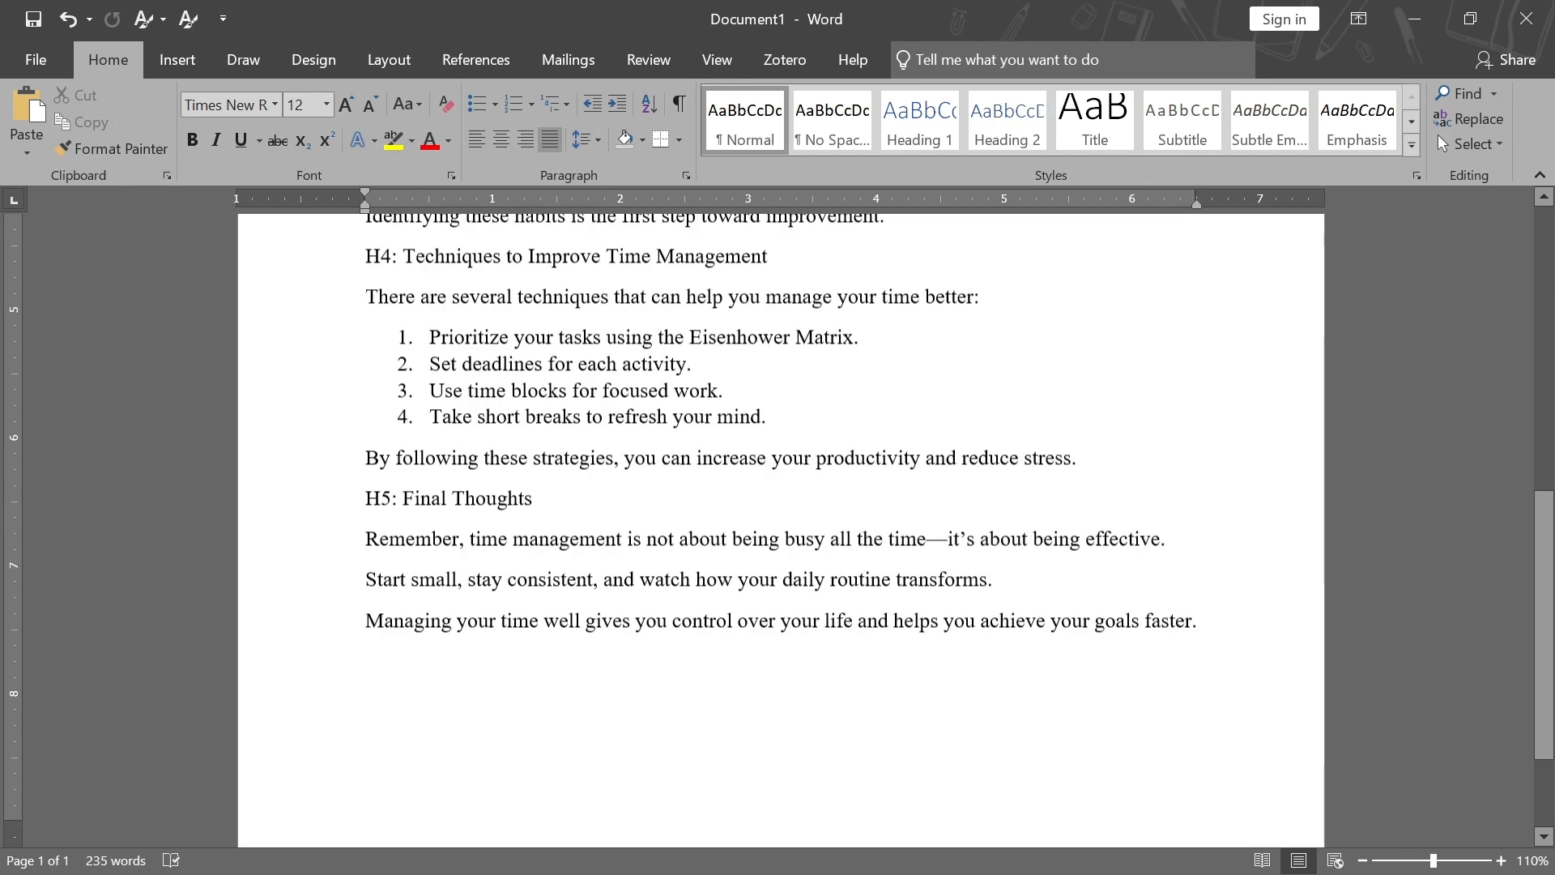
{"action": "scroll", "coordinate": [781, 502], "scroll_direction": "up", "scroll_amount": 4}
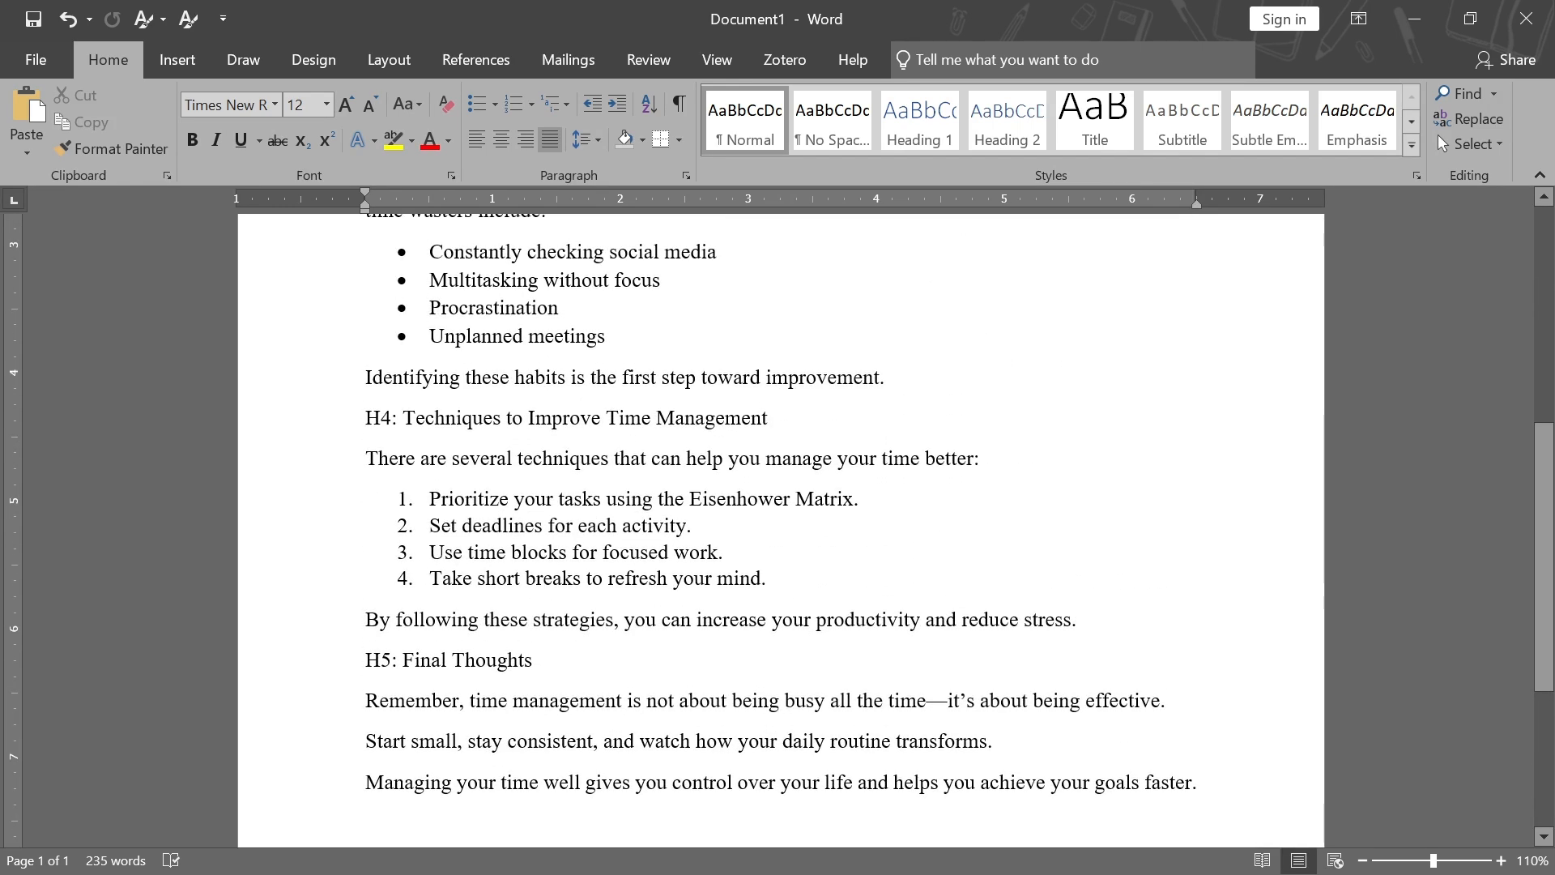
{"action": "left_click", "coordinate": [948, 130]}
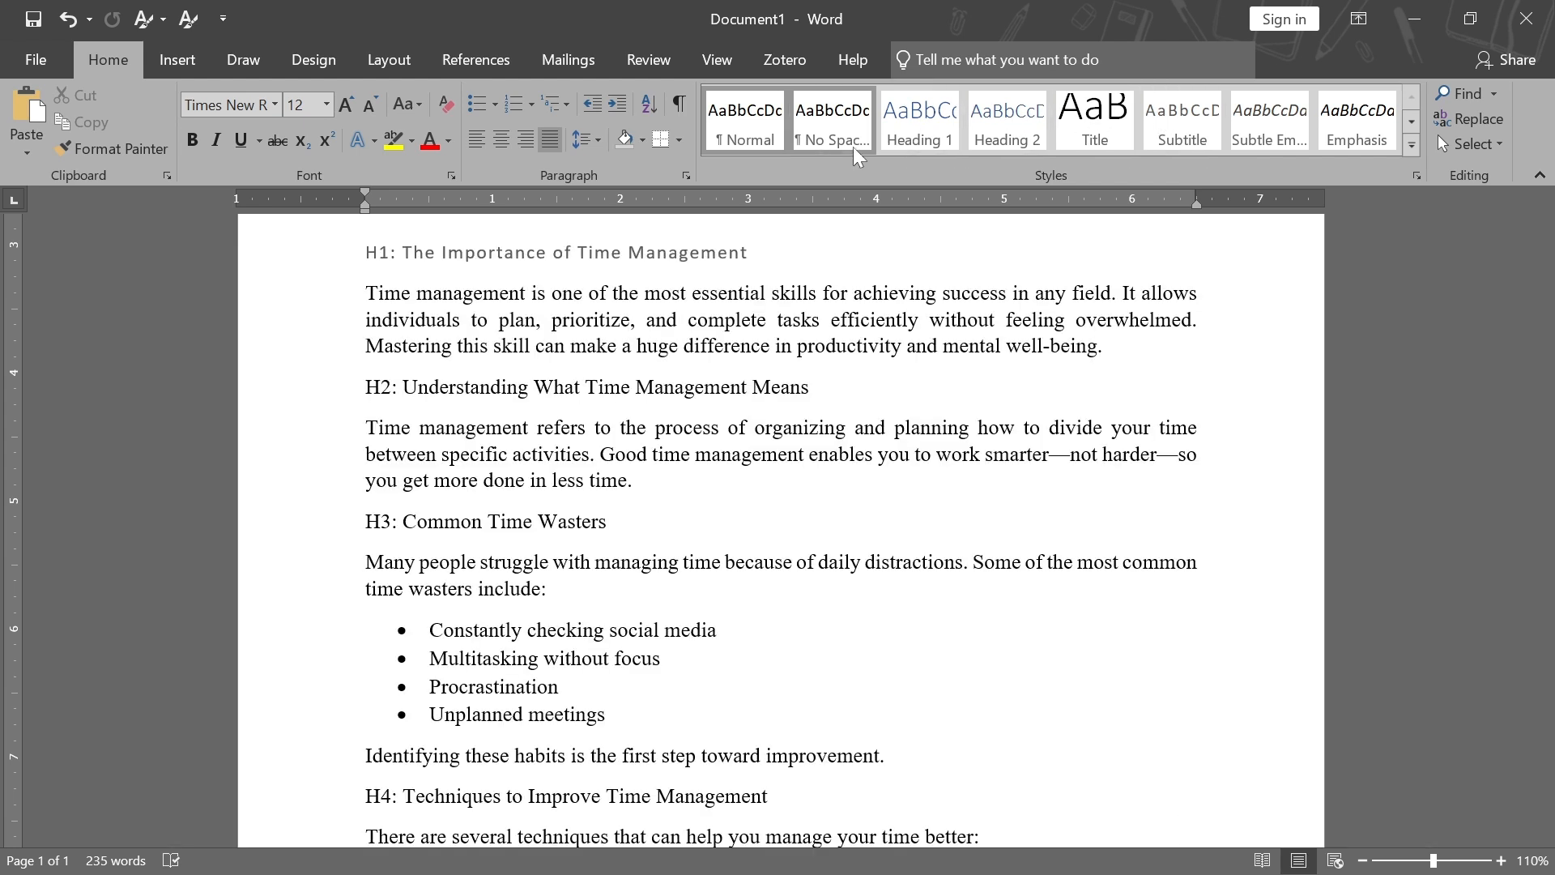
{"action": "left_click", "coordinate": [1016, 134]}
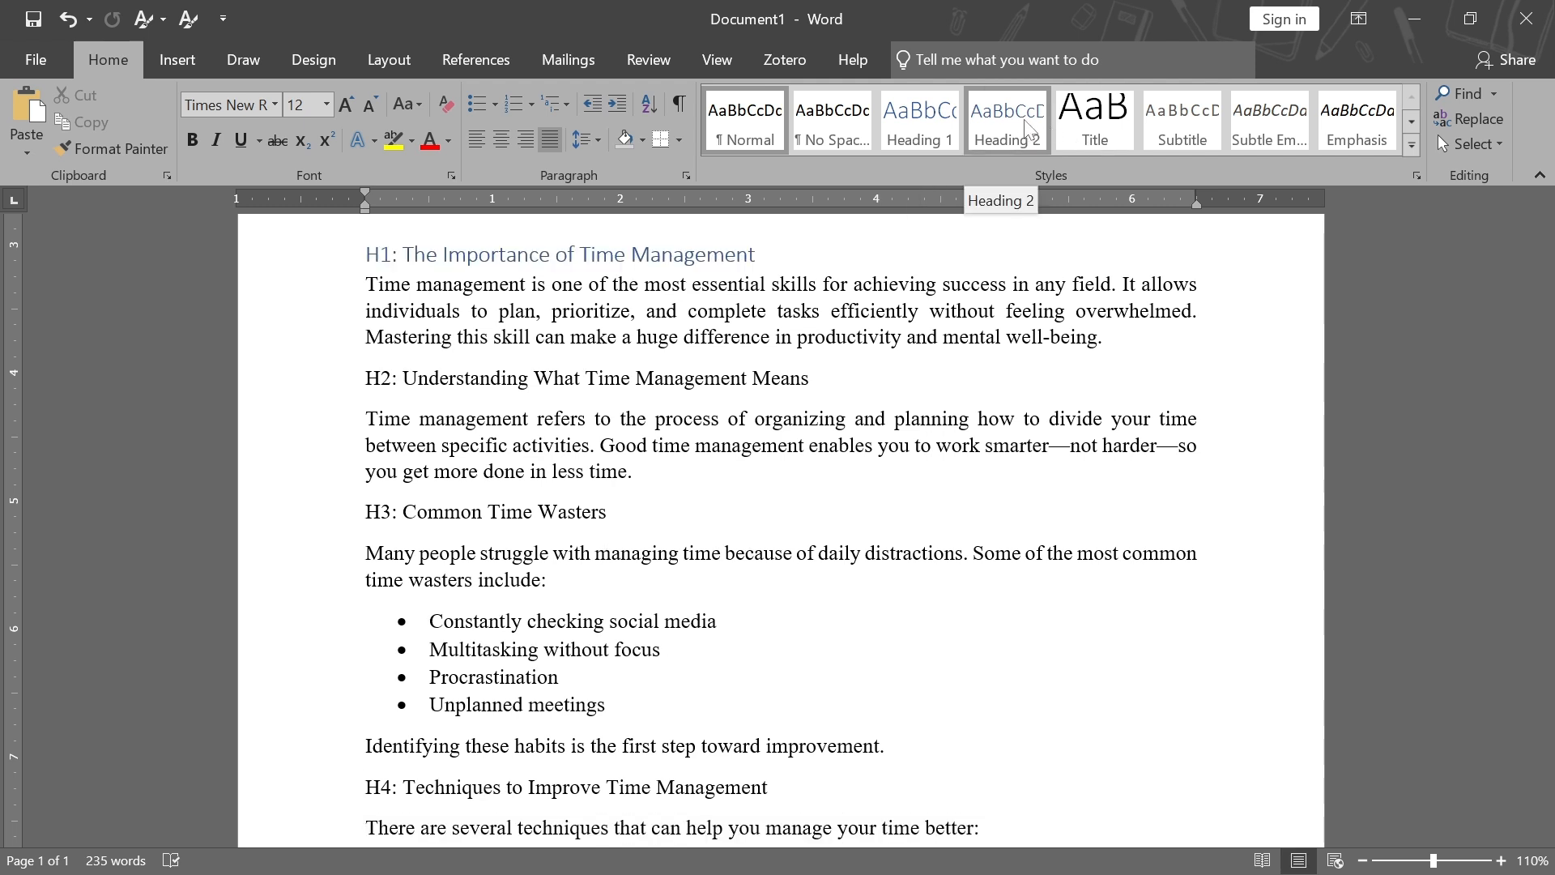
{"action": "key", "text": "ctrl+End"}
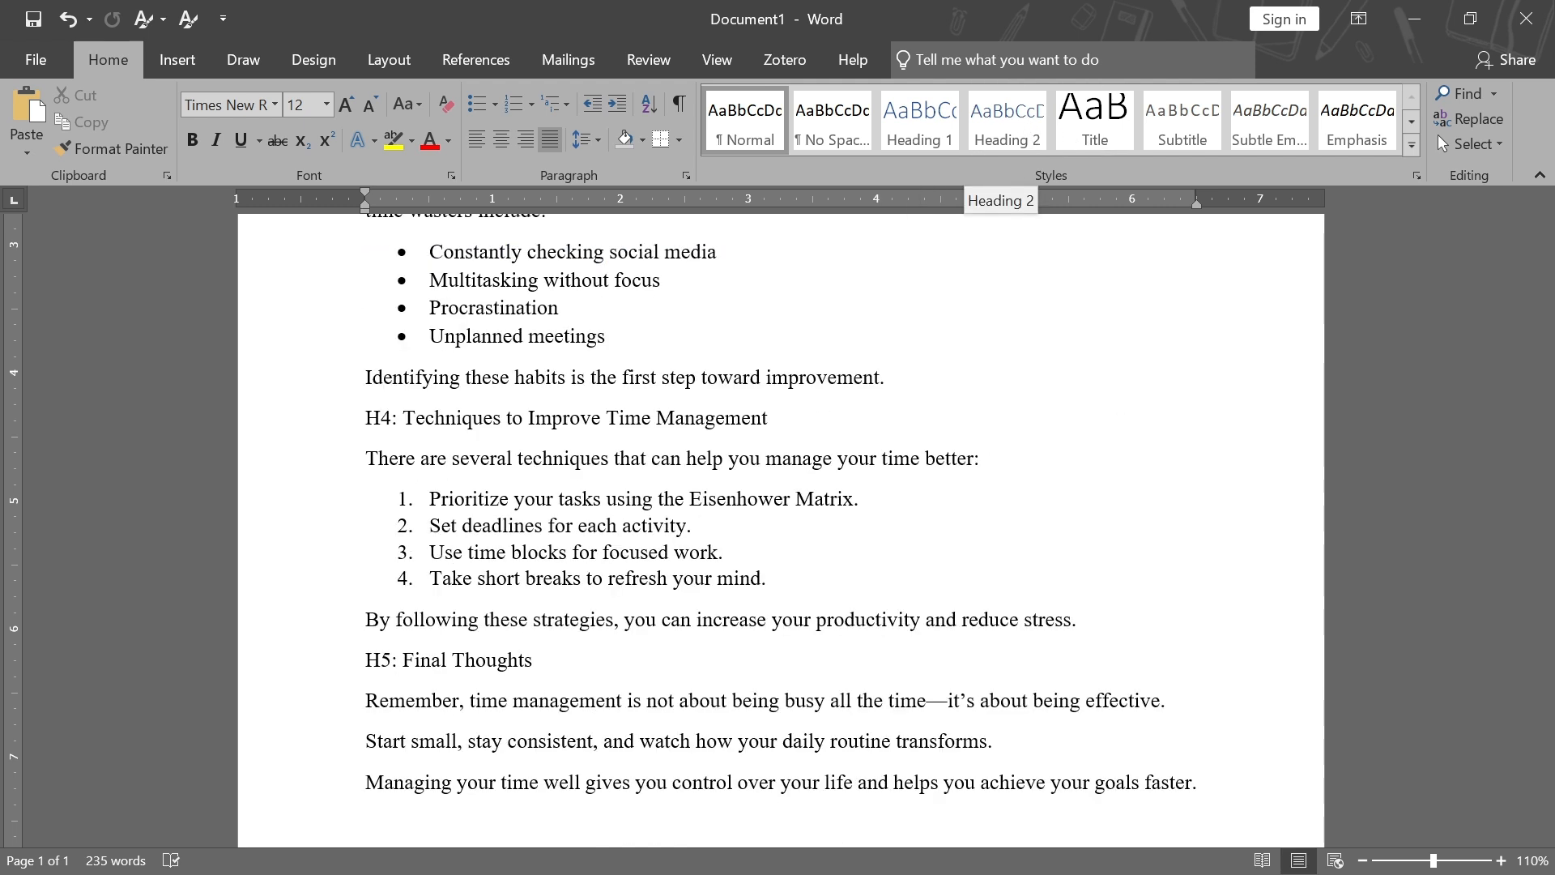
Through Manage Styles, set Heading 2, Heading 3, Heading 4 and Heading 5 to show in the recommended styles gallery
{"action": "left_click", "coordinate": [1415, 176]}
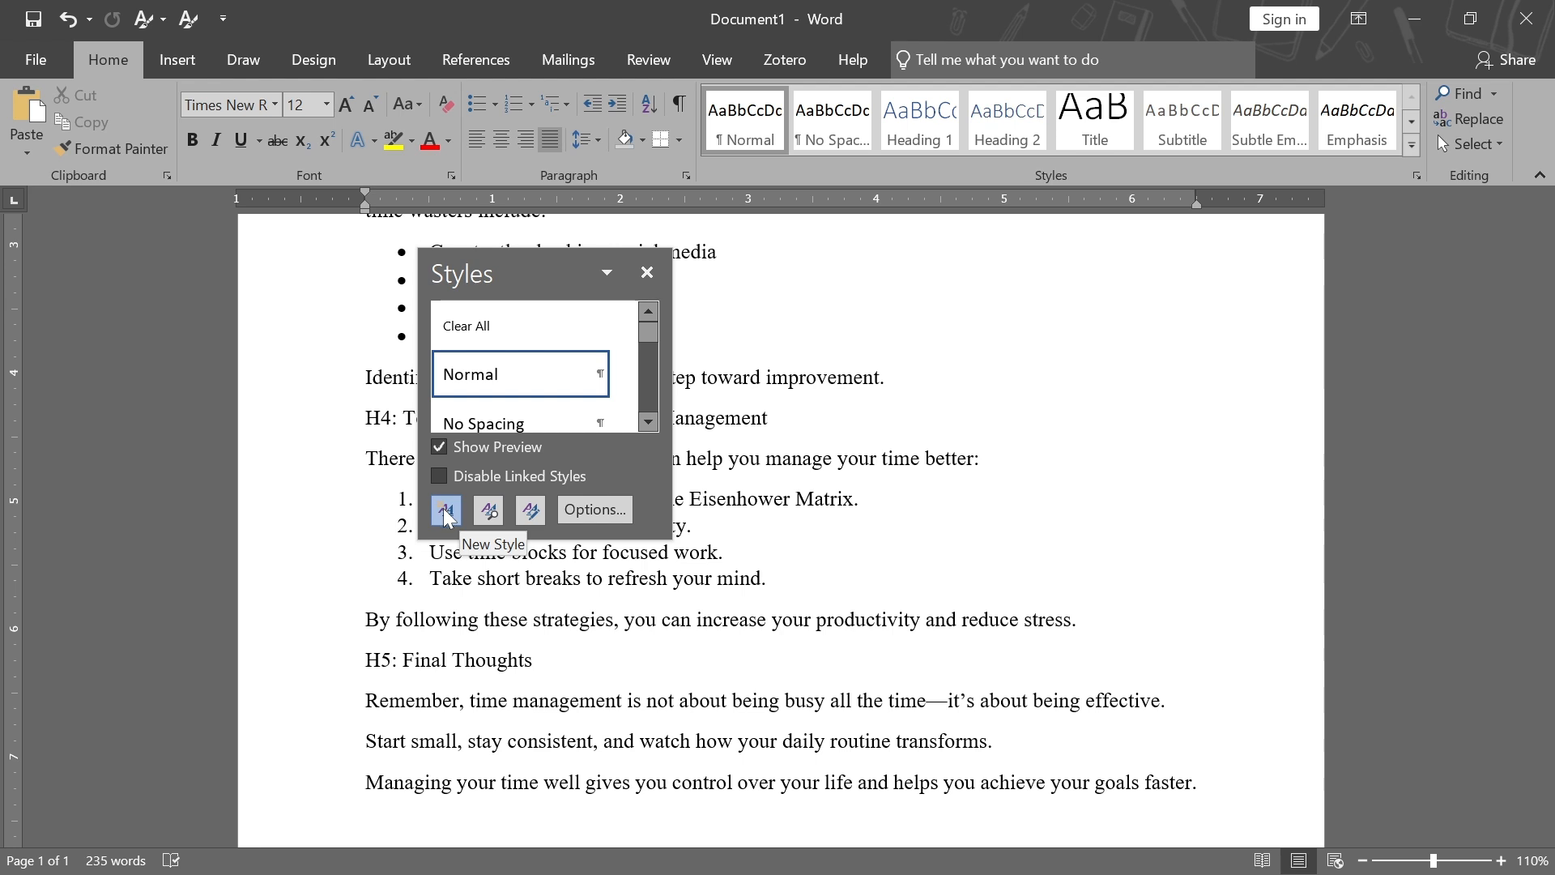
{"action": "left_click", "coordinate": [533, 510]}
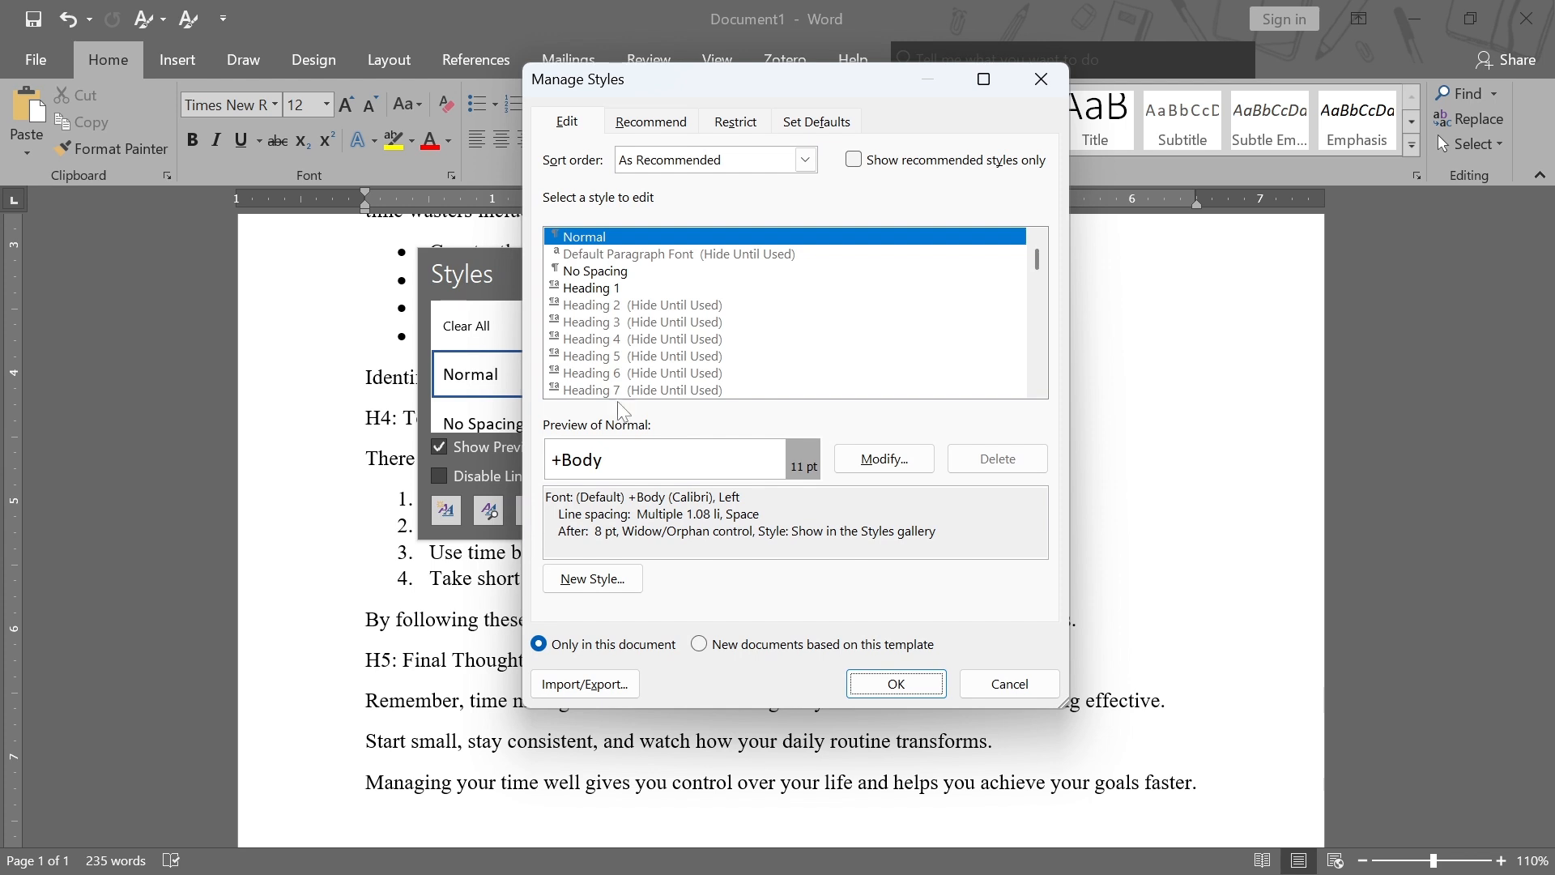
{"action": "left_click", "coordinate": [645, 128]}
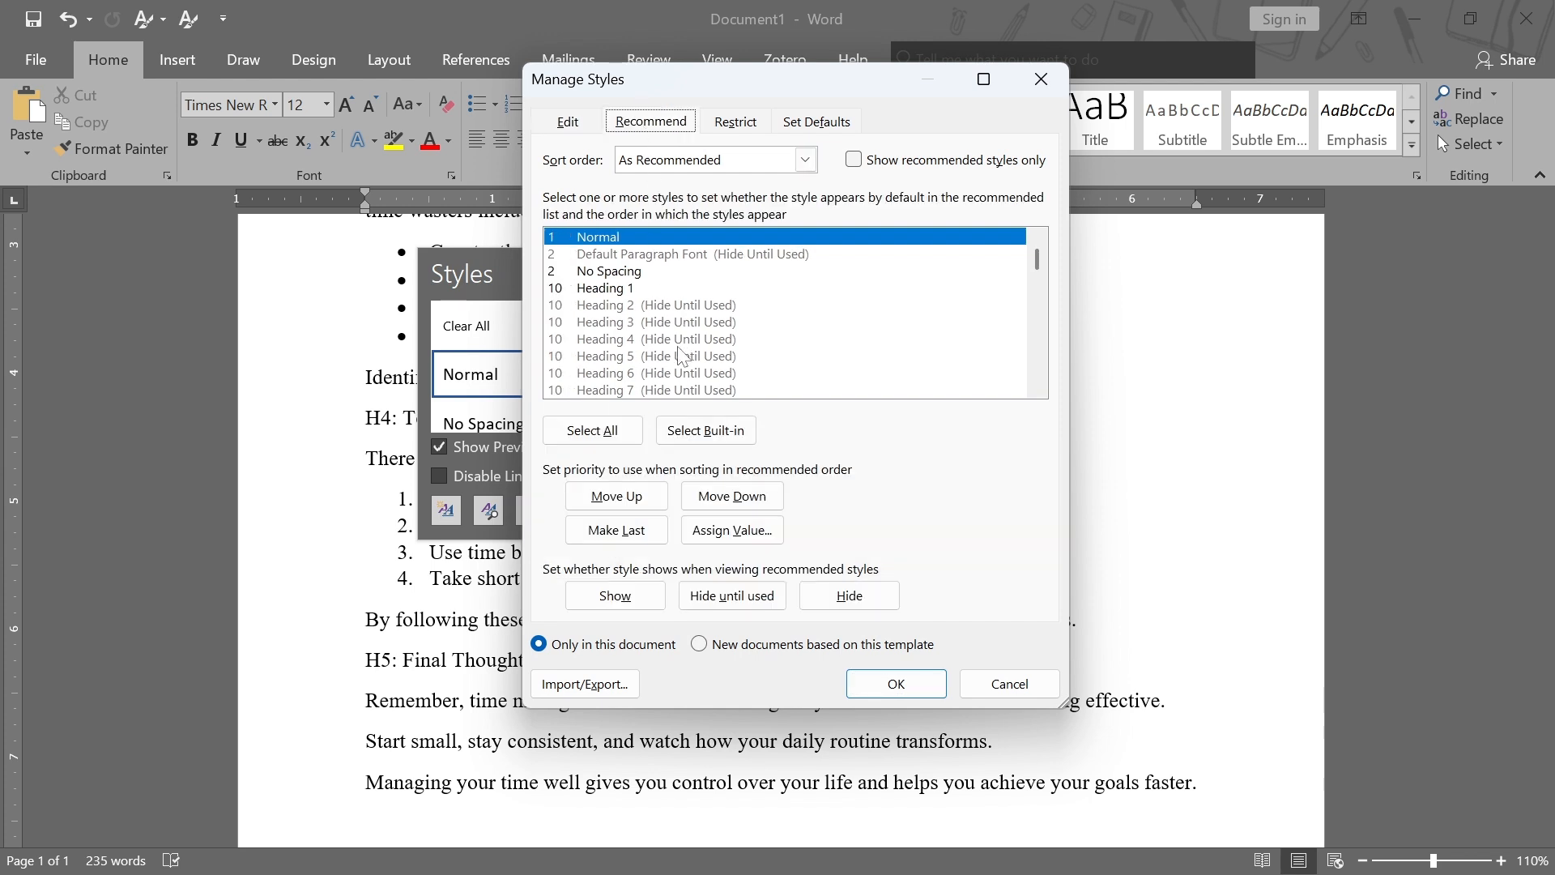
{"action": "left_click", "coordinate": [619, 306]}
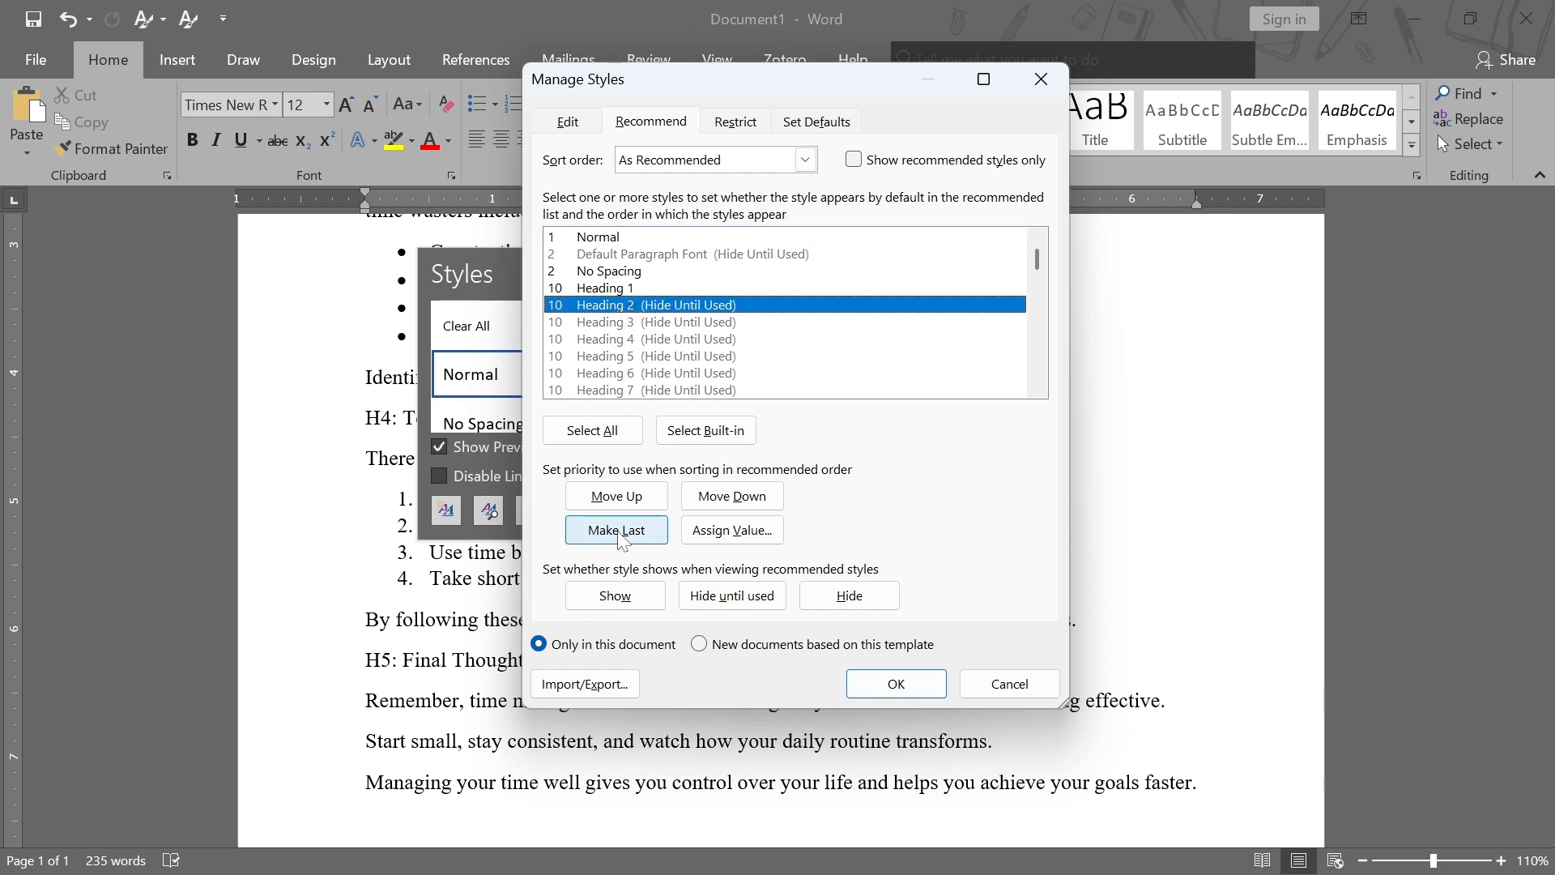
{"action": "left_click", "coordinate": [616, 601]}
{"action": "left_click", "coordinate": [605, 323]}
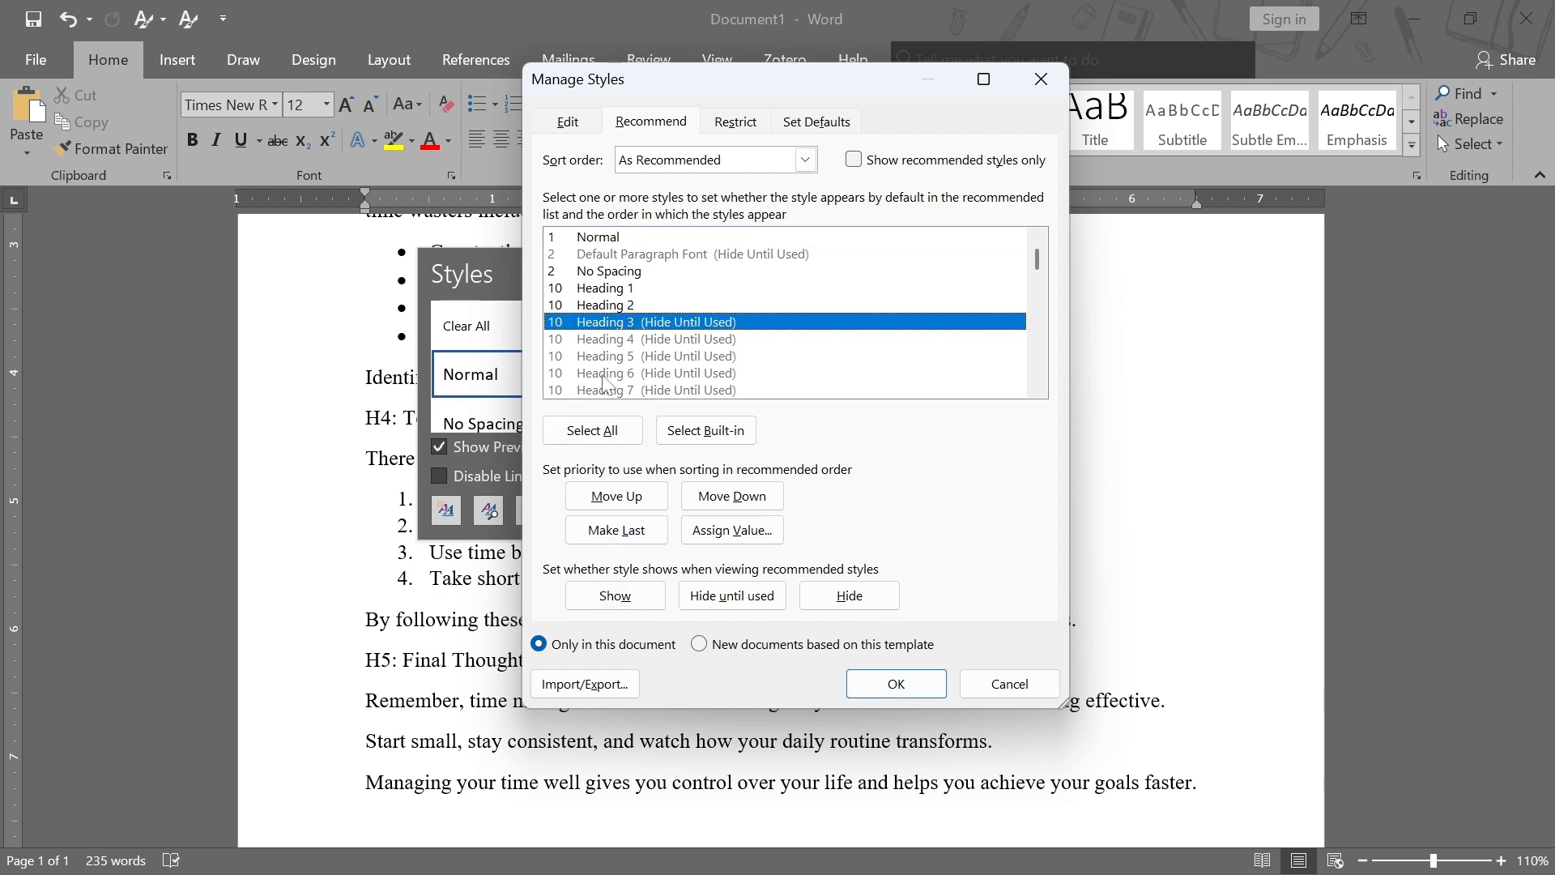
{"action": "left_click", "coordinate": [624, 599]}
{"action": "left_click", "coordinate": [644, 343]}
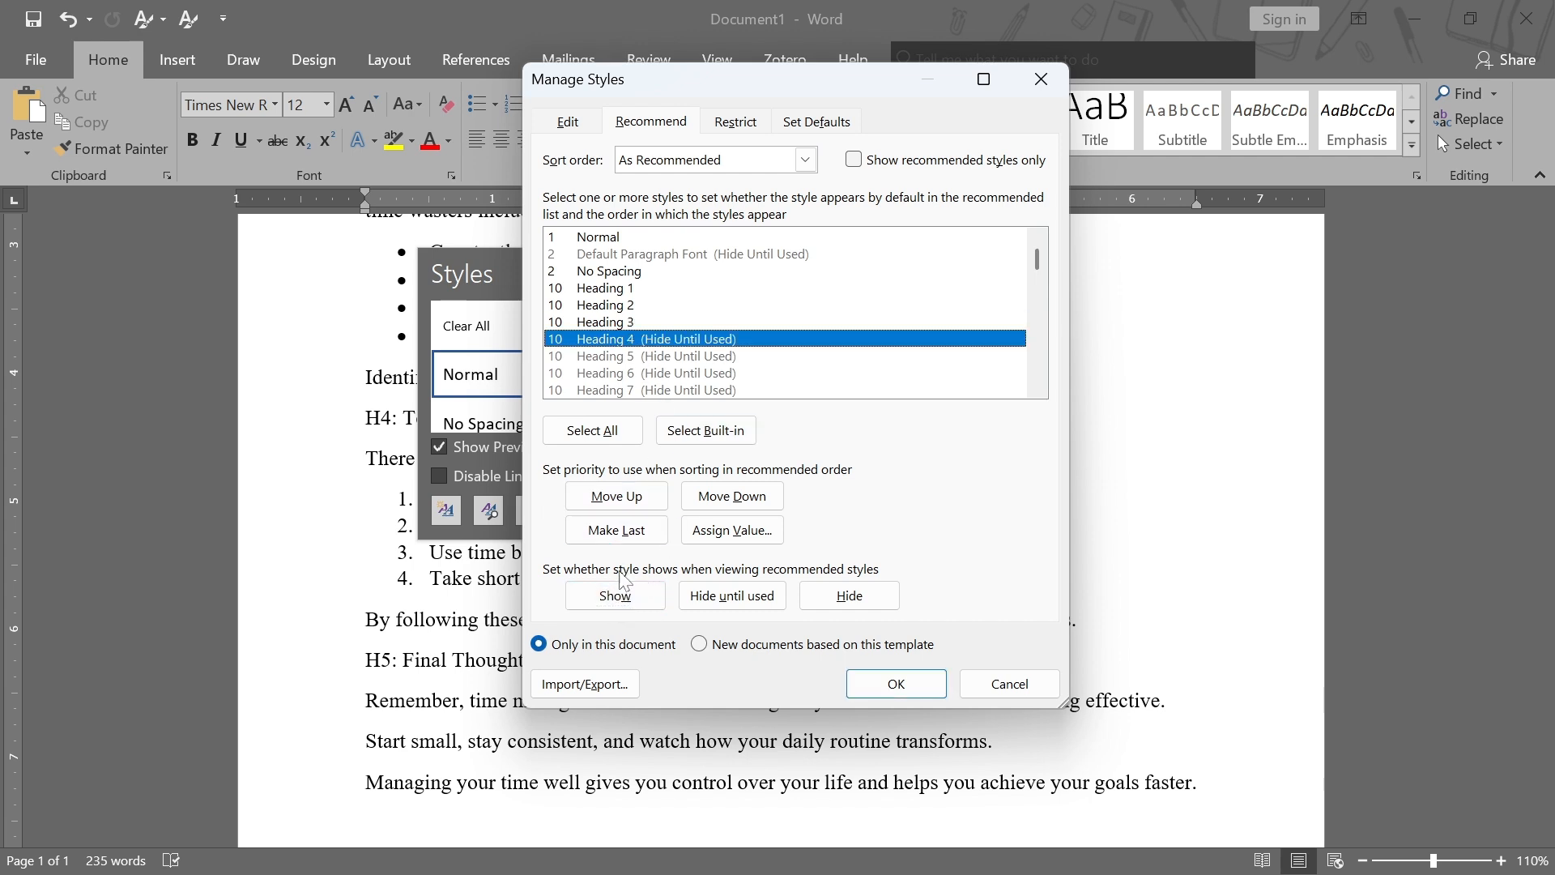
{"action": "left_click", "coordinate": [622, 596]}
{"action": "left_click", "coordinate": [636, 356]}
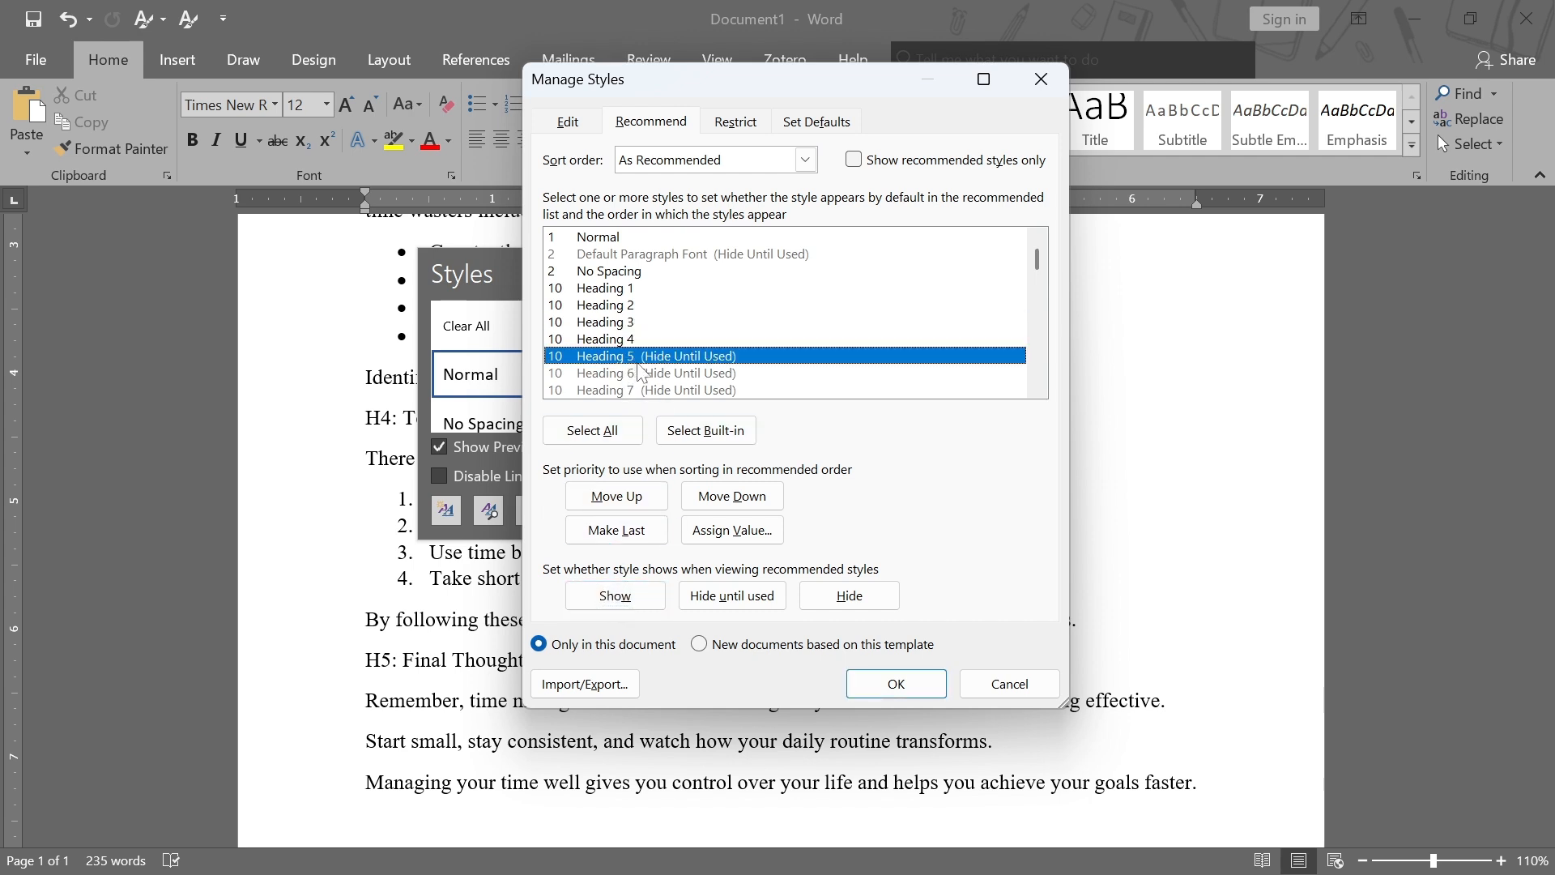
{"action": "left_click", "coordinate": [615, 599]}
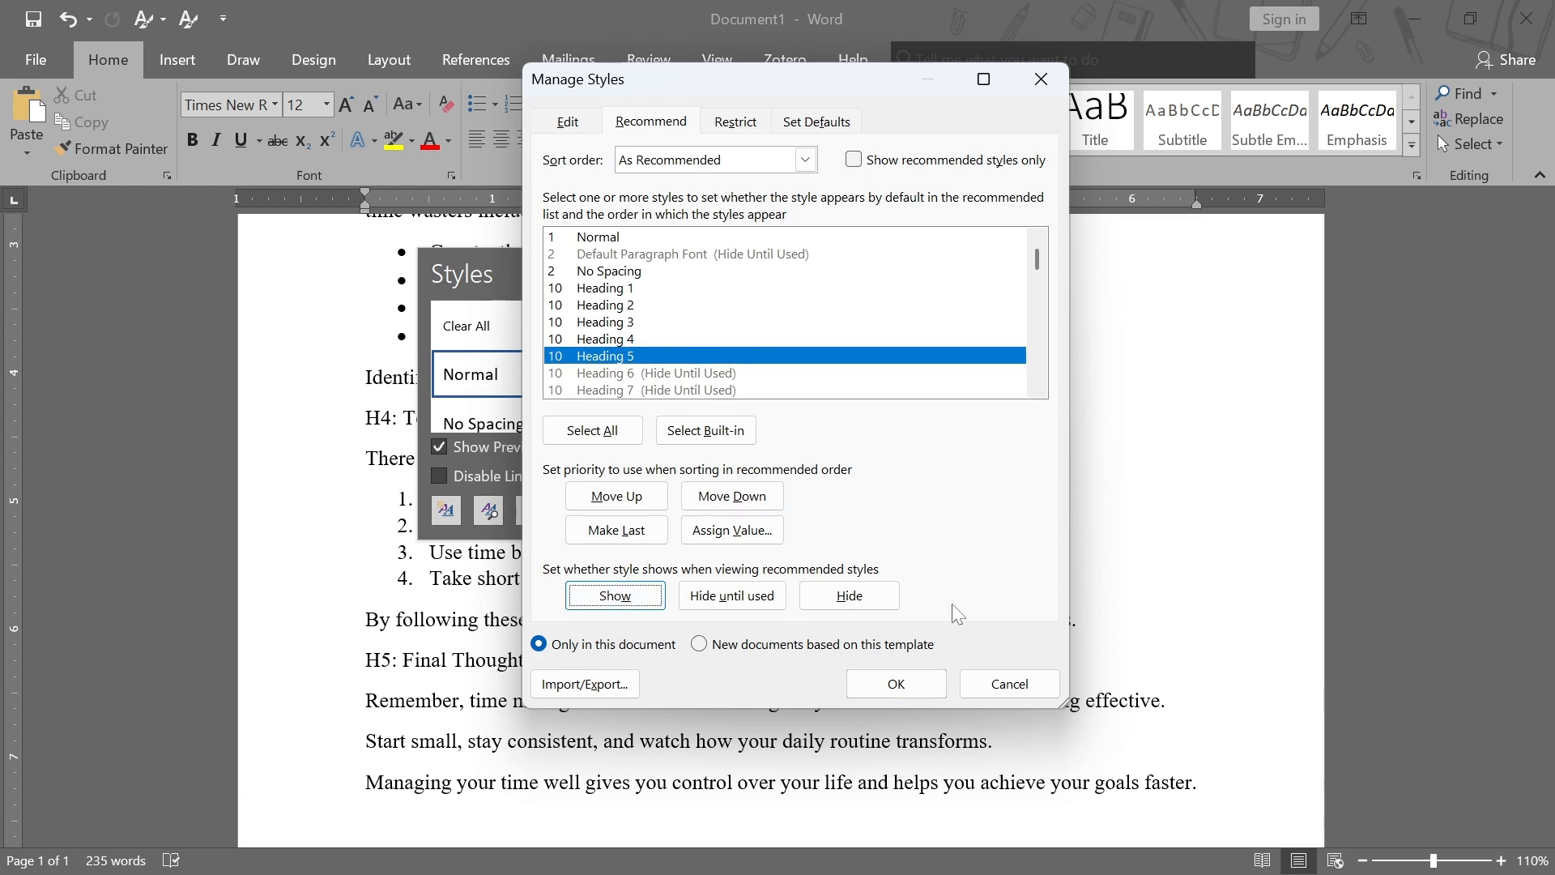
{"action": "left_click", "coordinate": [873, 686]}
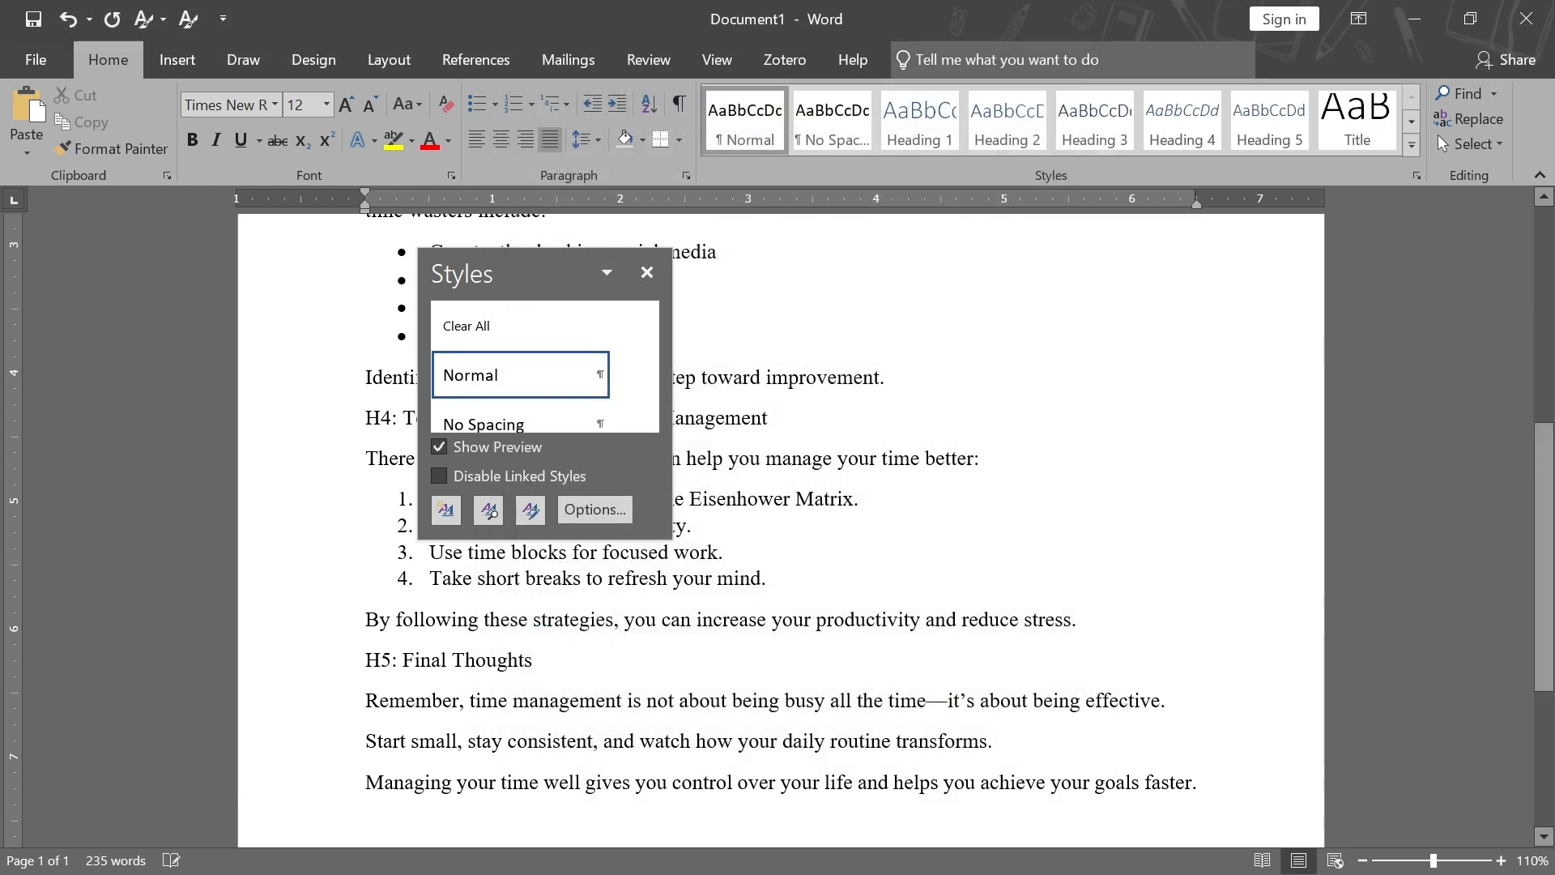
{"action": "left_click", "coordinate": [910, 139]}
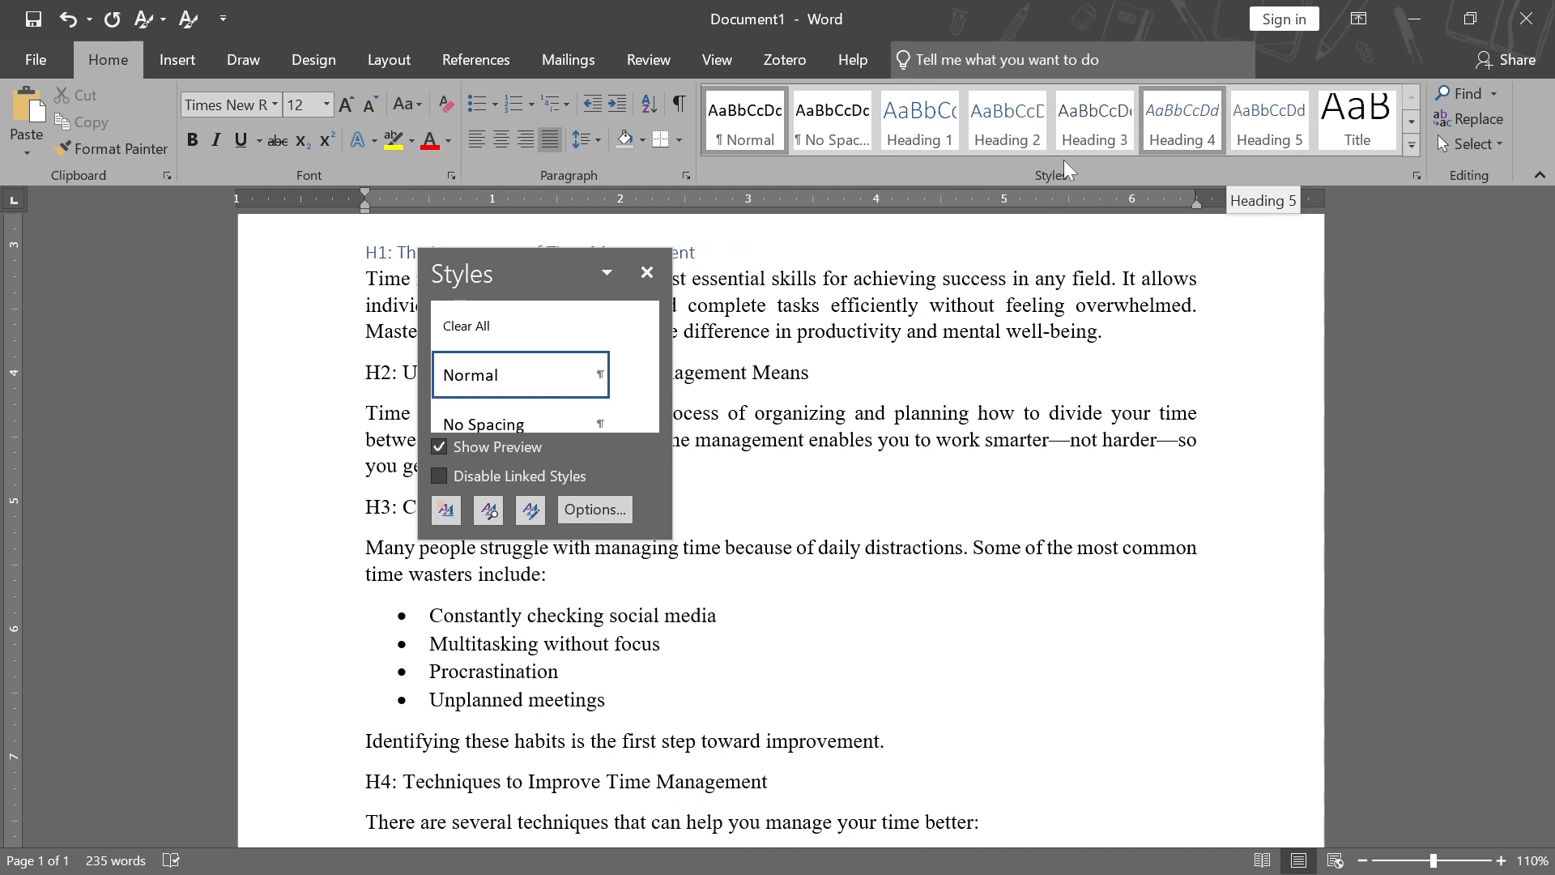
{"action": "left_click", "coordinate": [647, 274]}
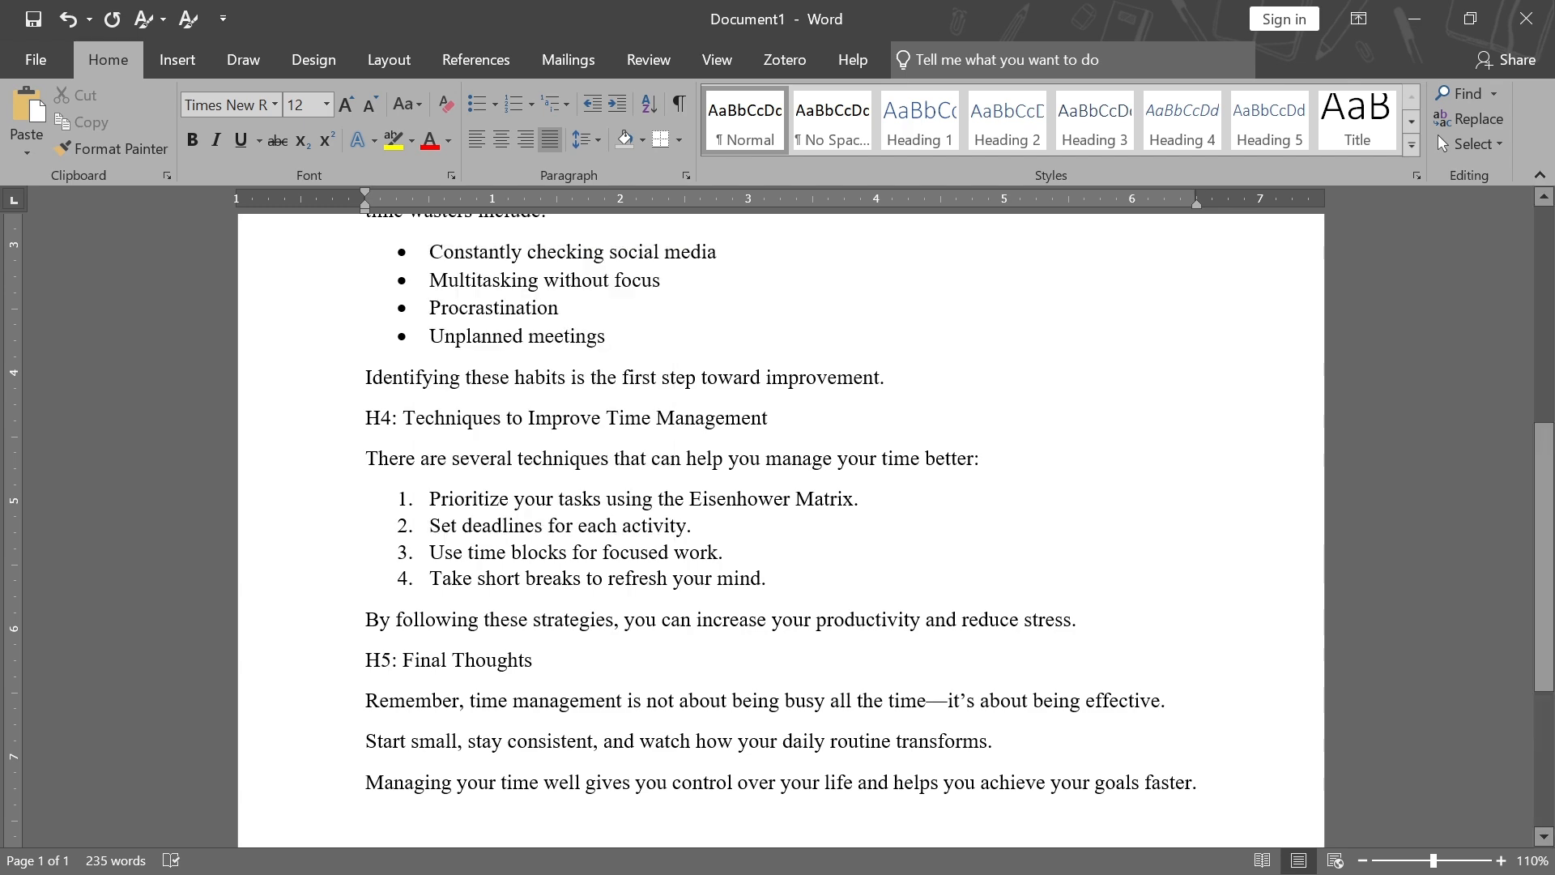
Define a new multilevel list whose level 1 number format reads "Chapter 1" using the 1, 2, 3 number style
{"action": "scroll", "coordinate": [753, 373], "scroll_direction": "up", "scroll_amount": 10}
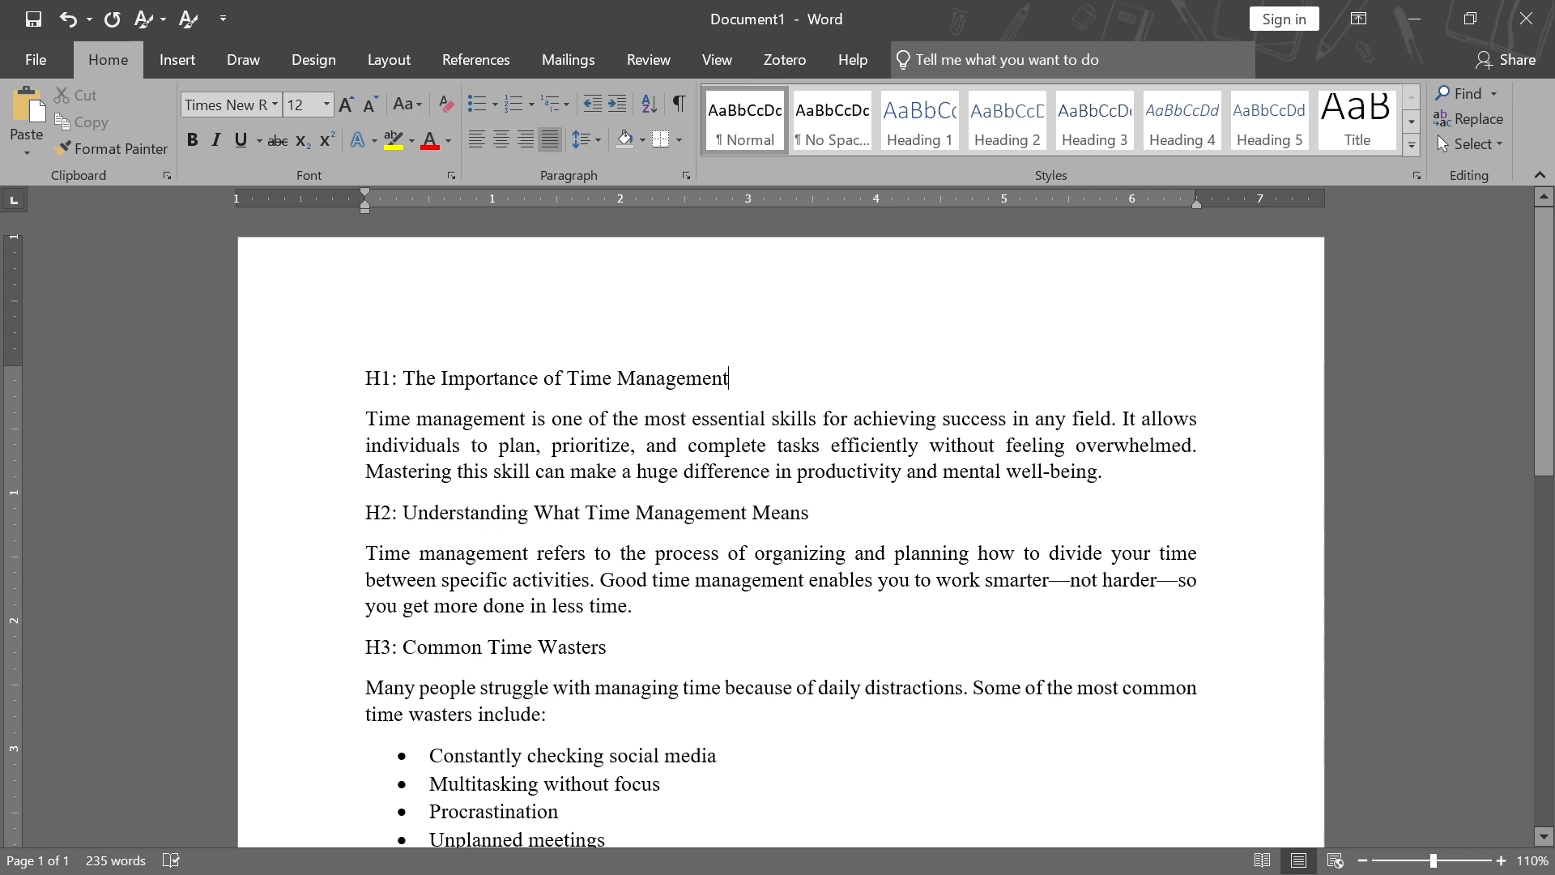
{"action": "left_click", "coordinate": [570, 103]}
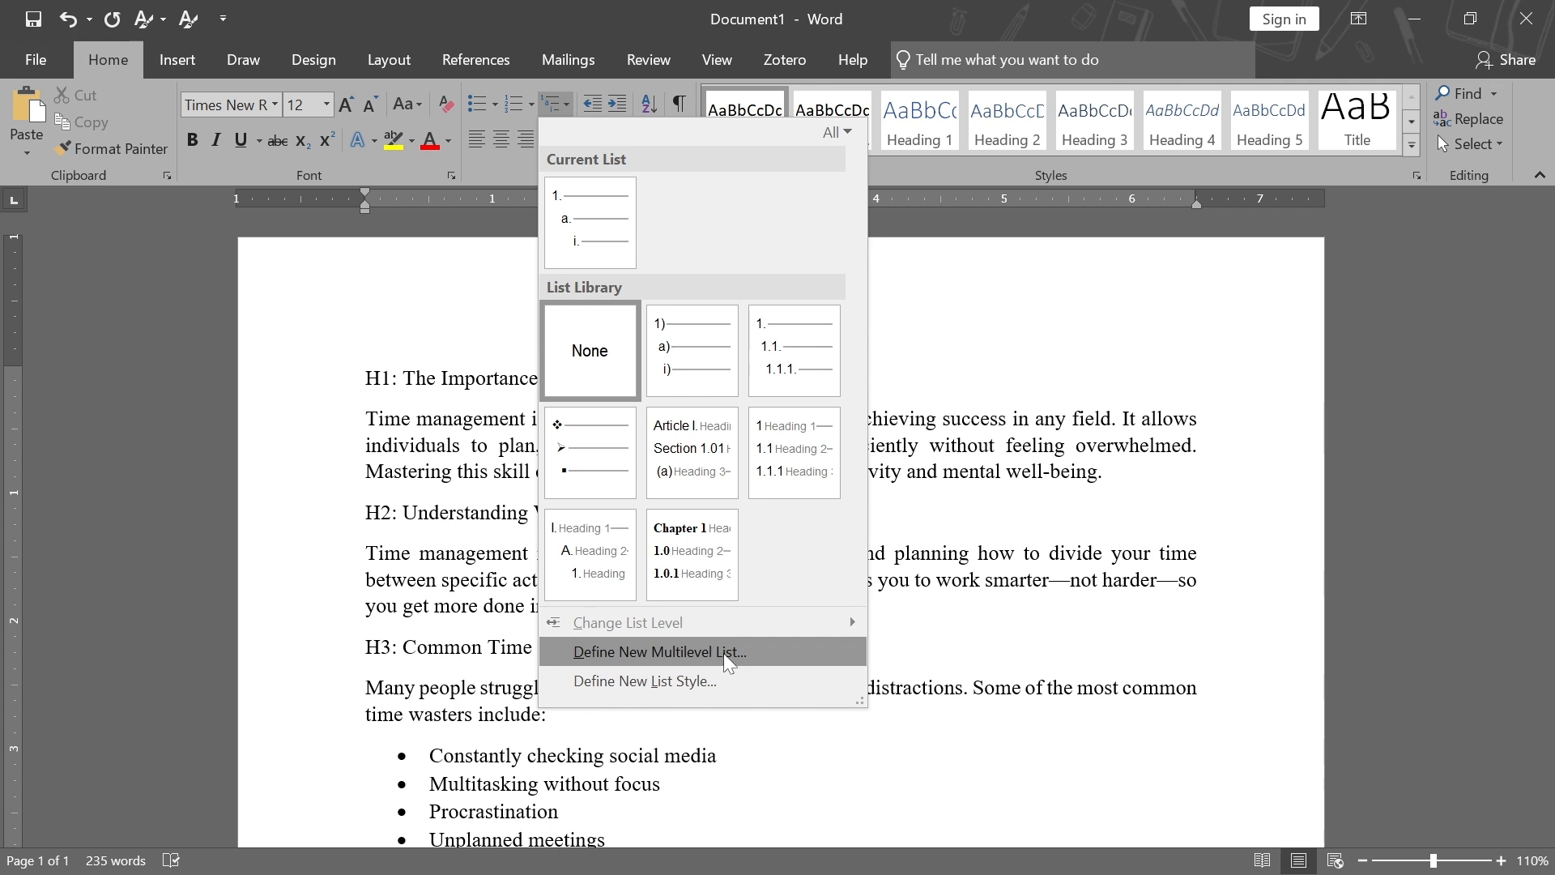
{"action": "left_click", "coordinate": [662, 653]}
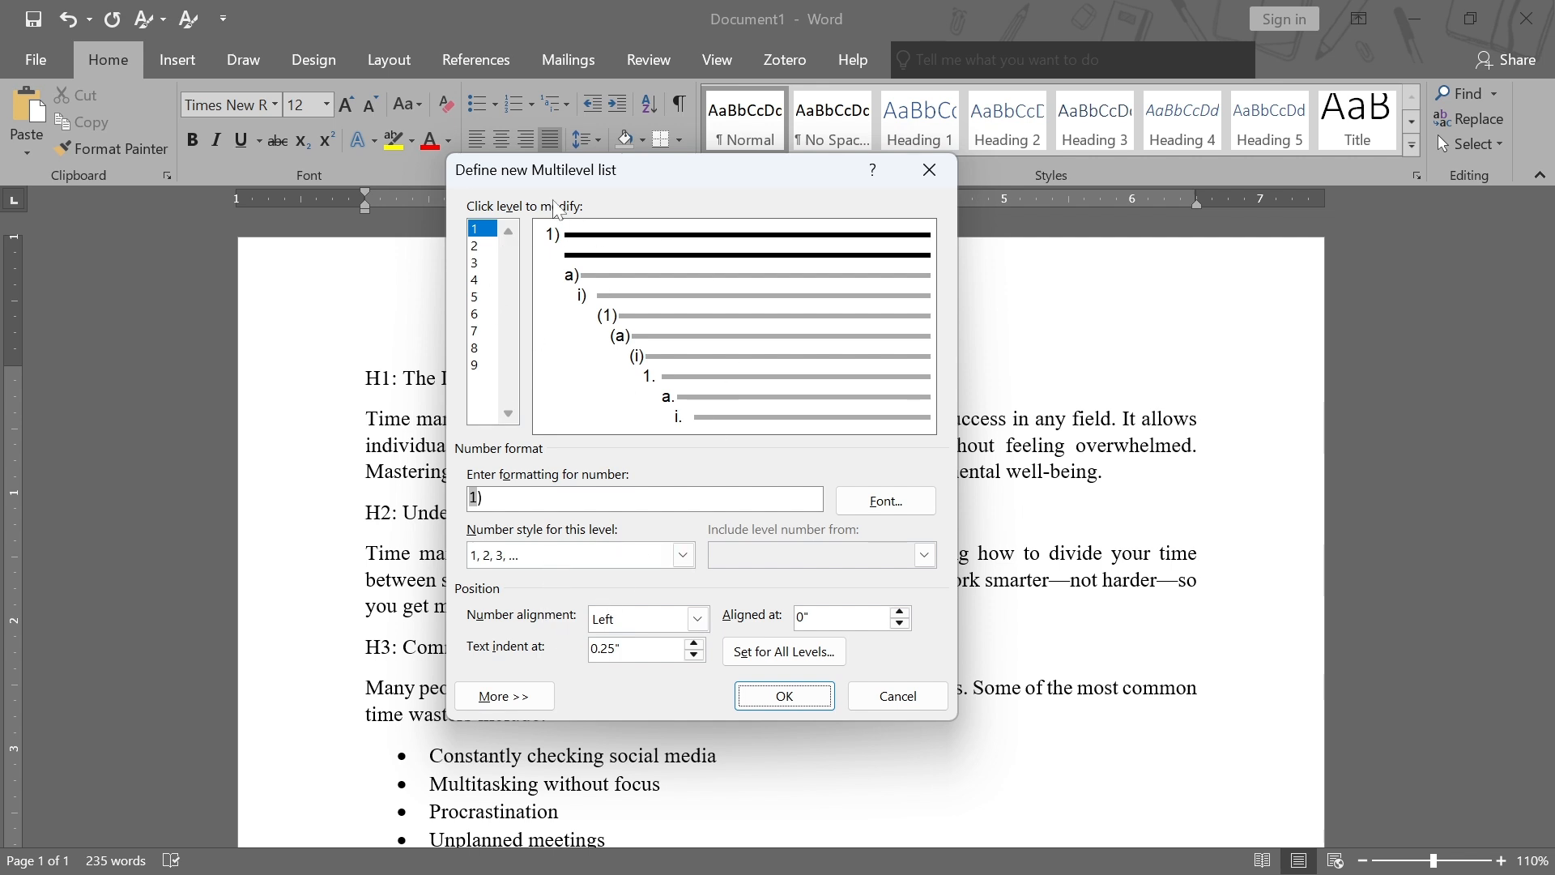
{"action": "left_click", "coordinate": [504, 696]}
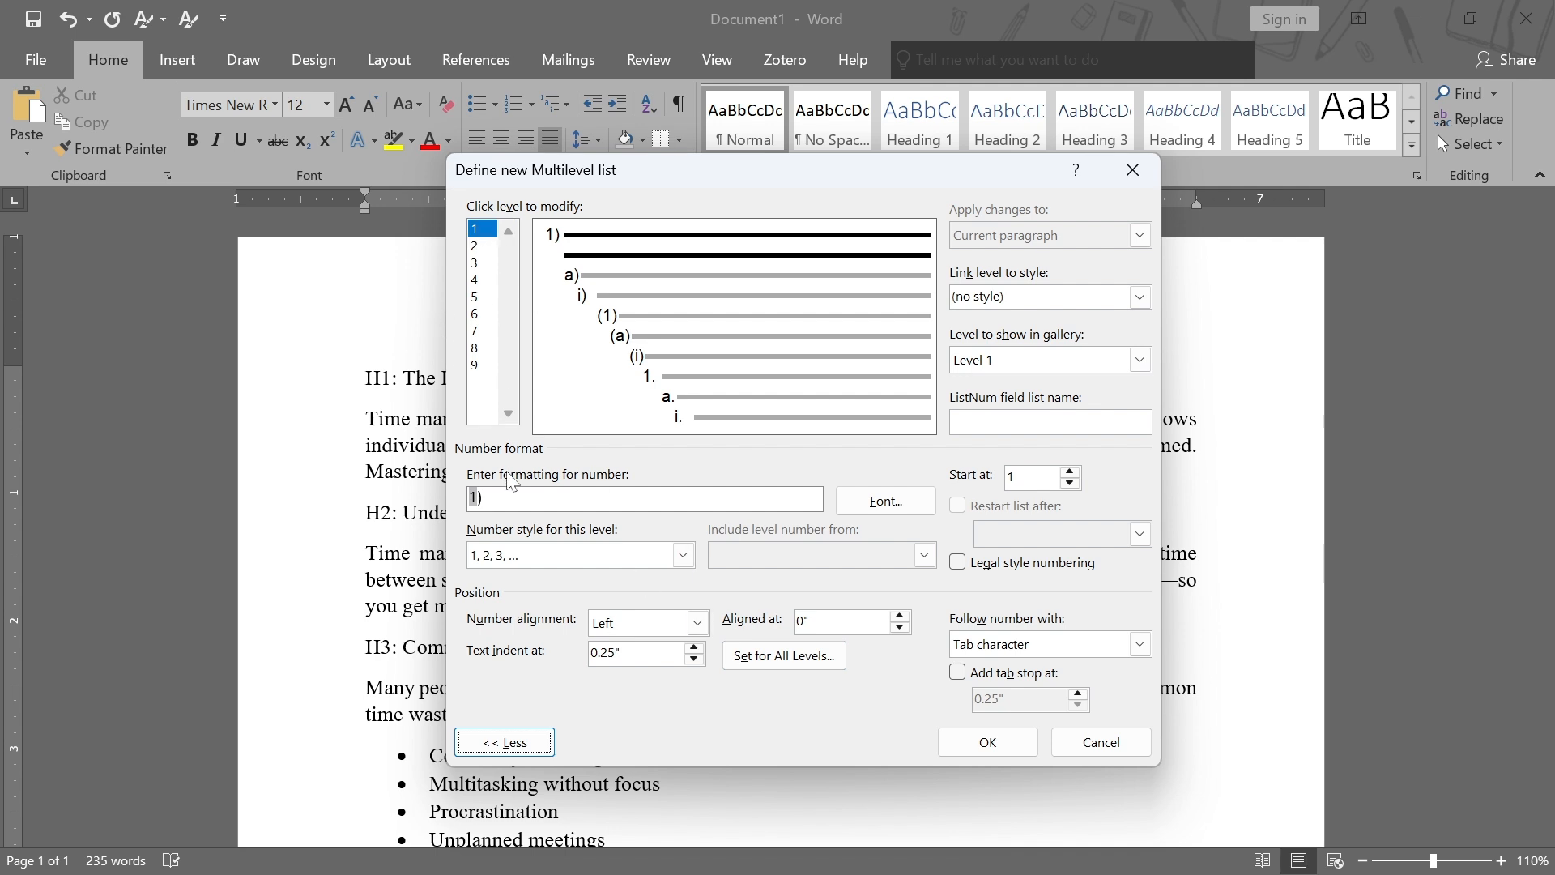
{"action": "left_click_drag", "start_coordinate": [469, 498], "coordinate": [501, 498]}
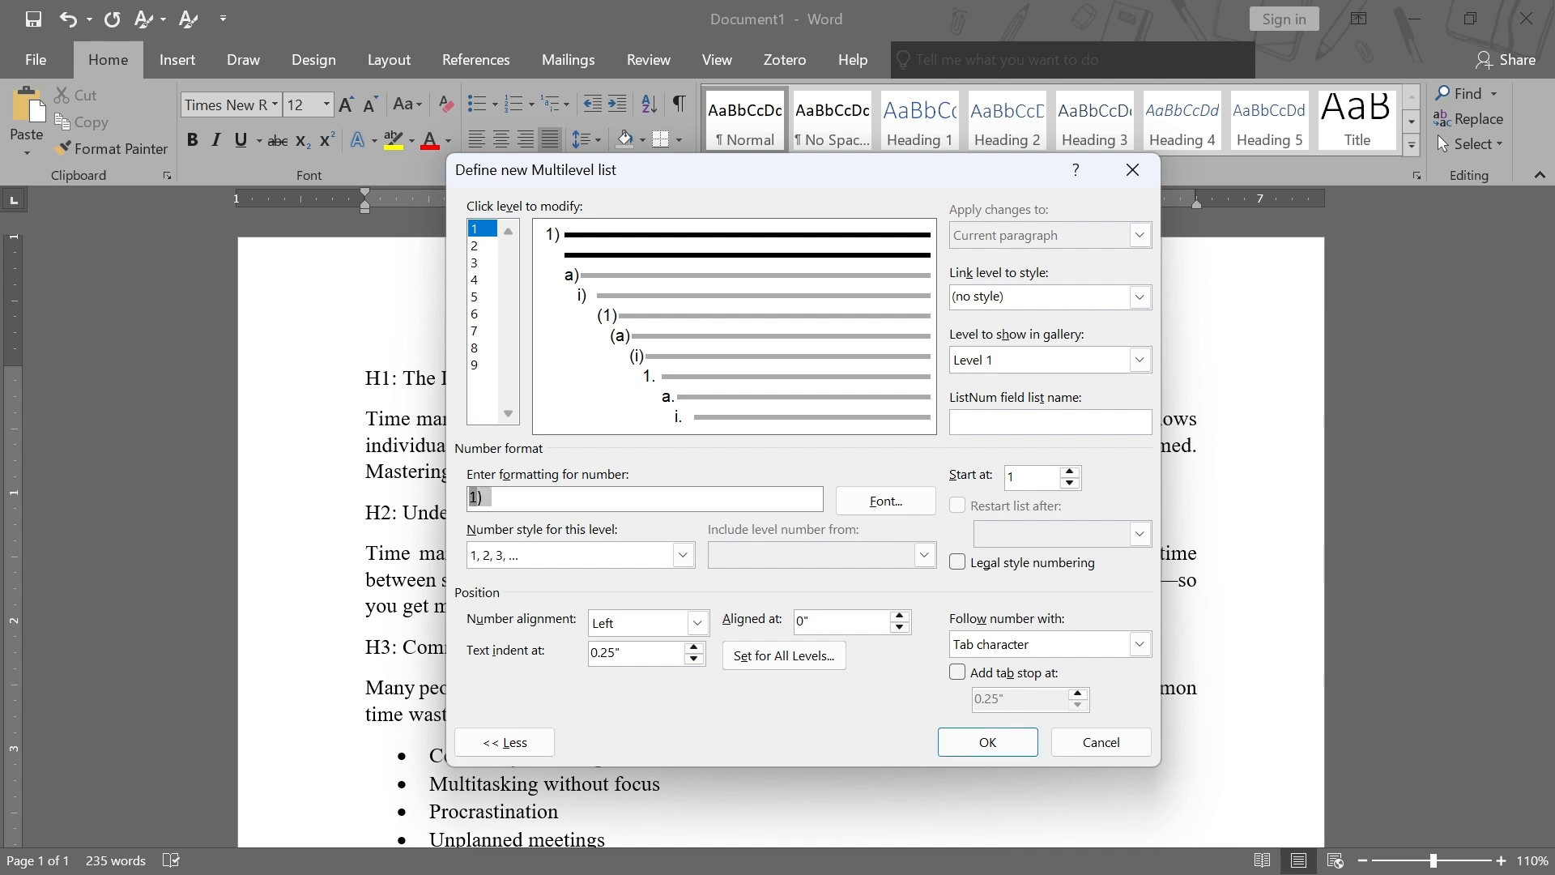
{"action": "type", "text": "Chapter"}
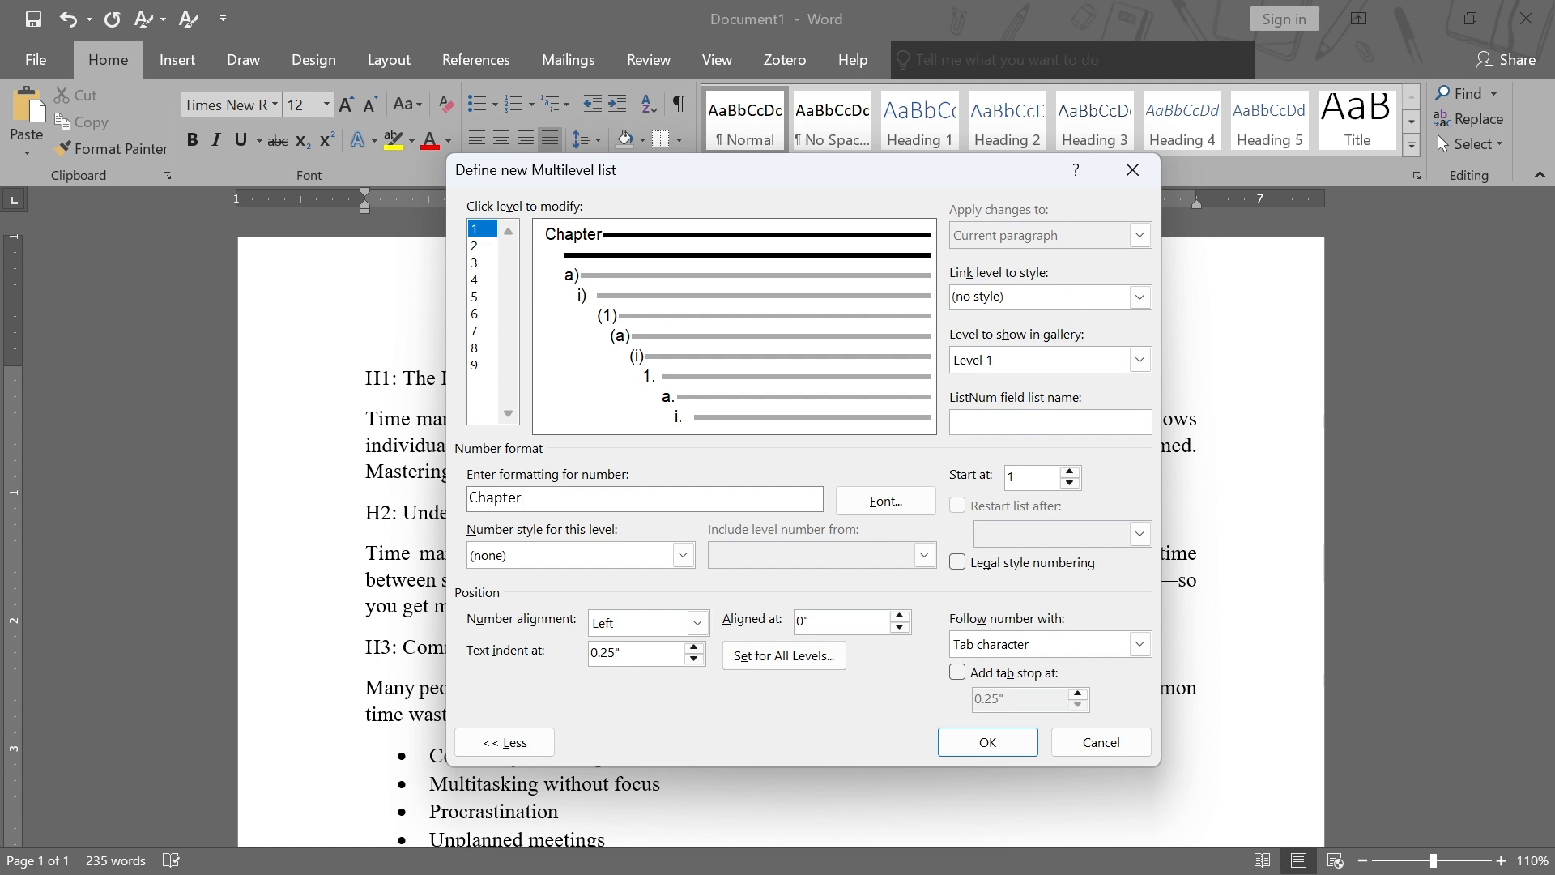
{"action": "left_click", "coordinate": [687, 556]}
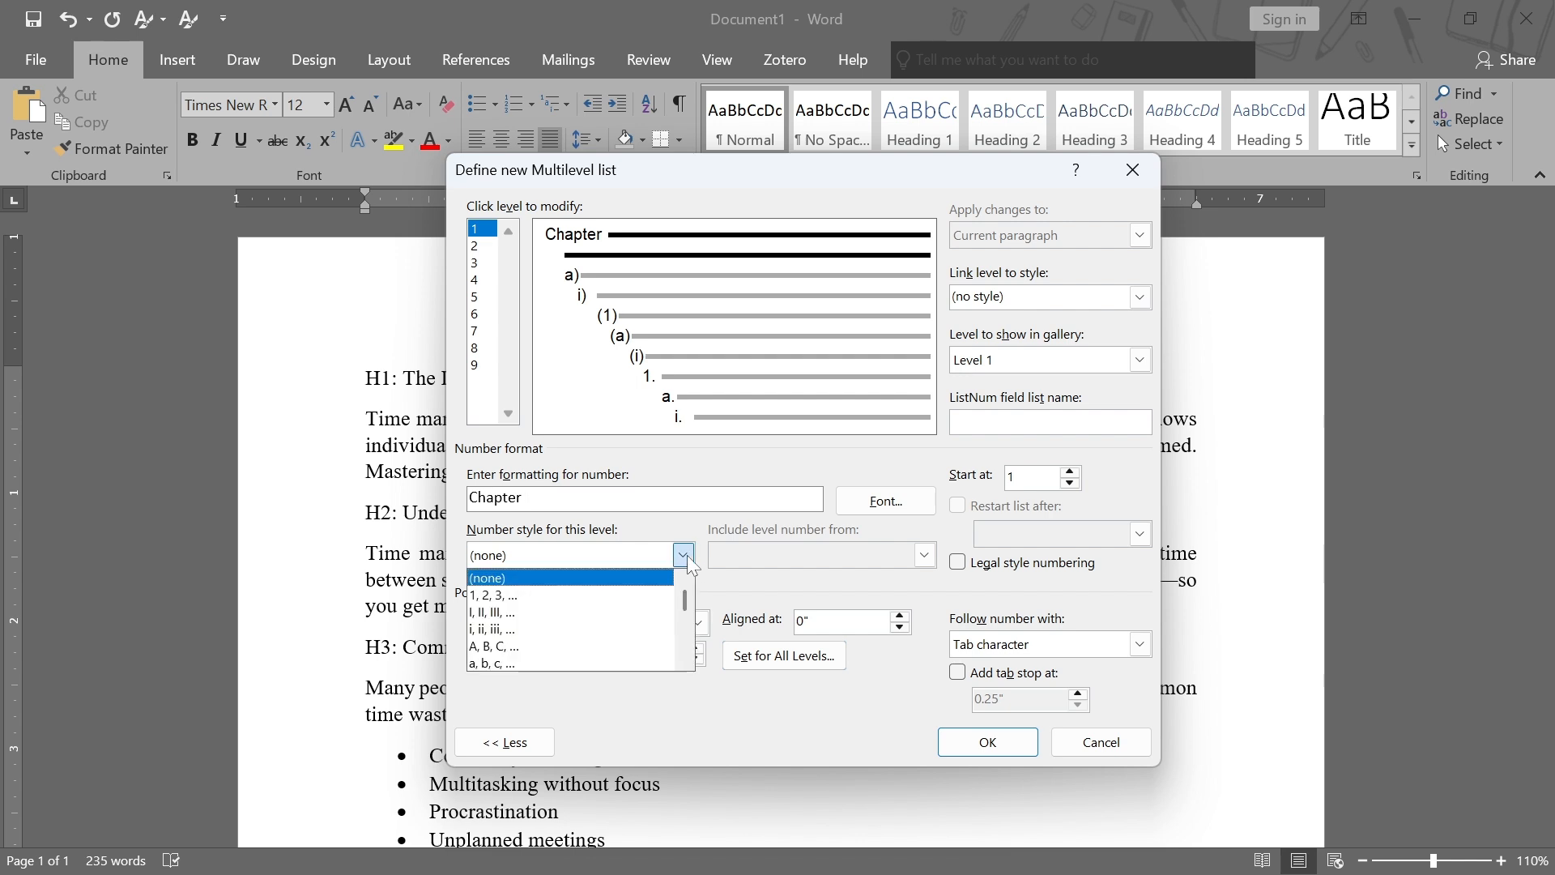
{"action": "left_click", "coordinate": [518, 598]}
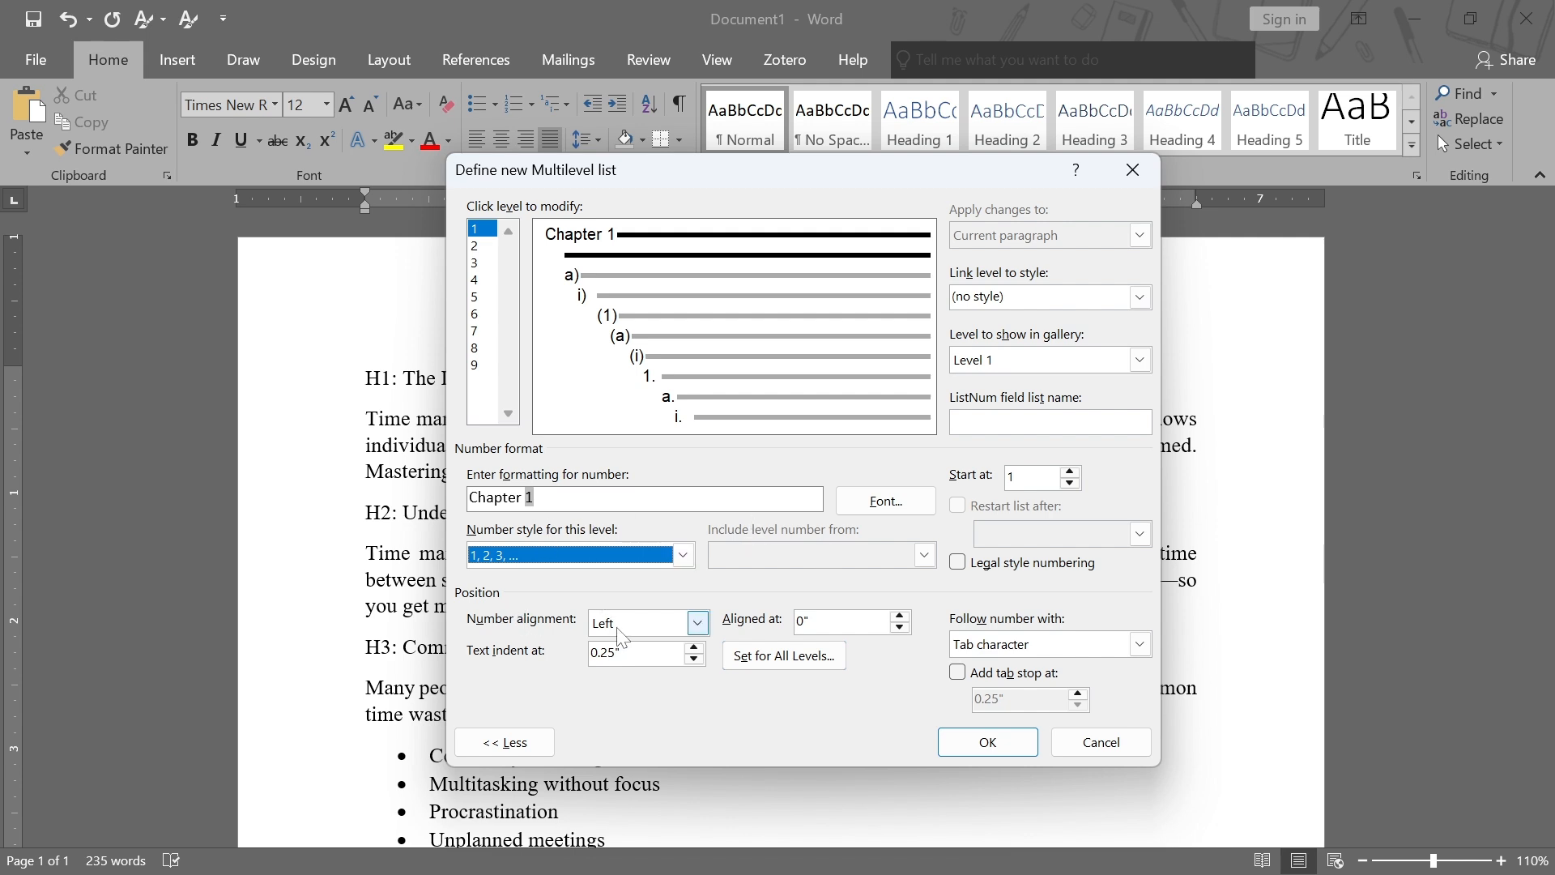
Set level 1's text indent to 0 and set the additional indent for all levels to 0
{"action": "left_click_drag", "start_coordinate": [626, 653], "coordinate": [565, 649]}
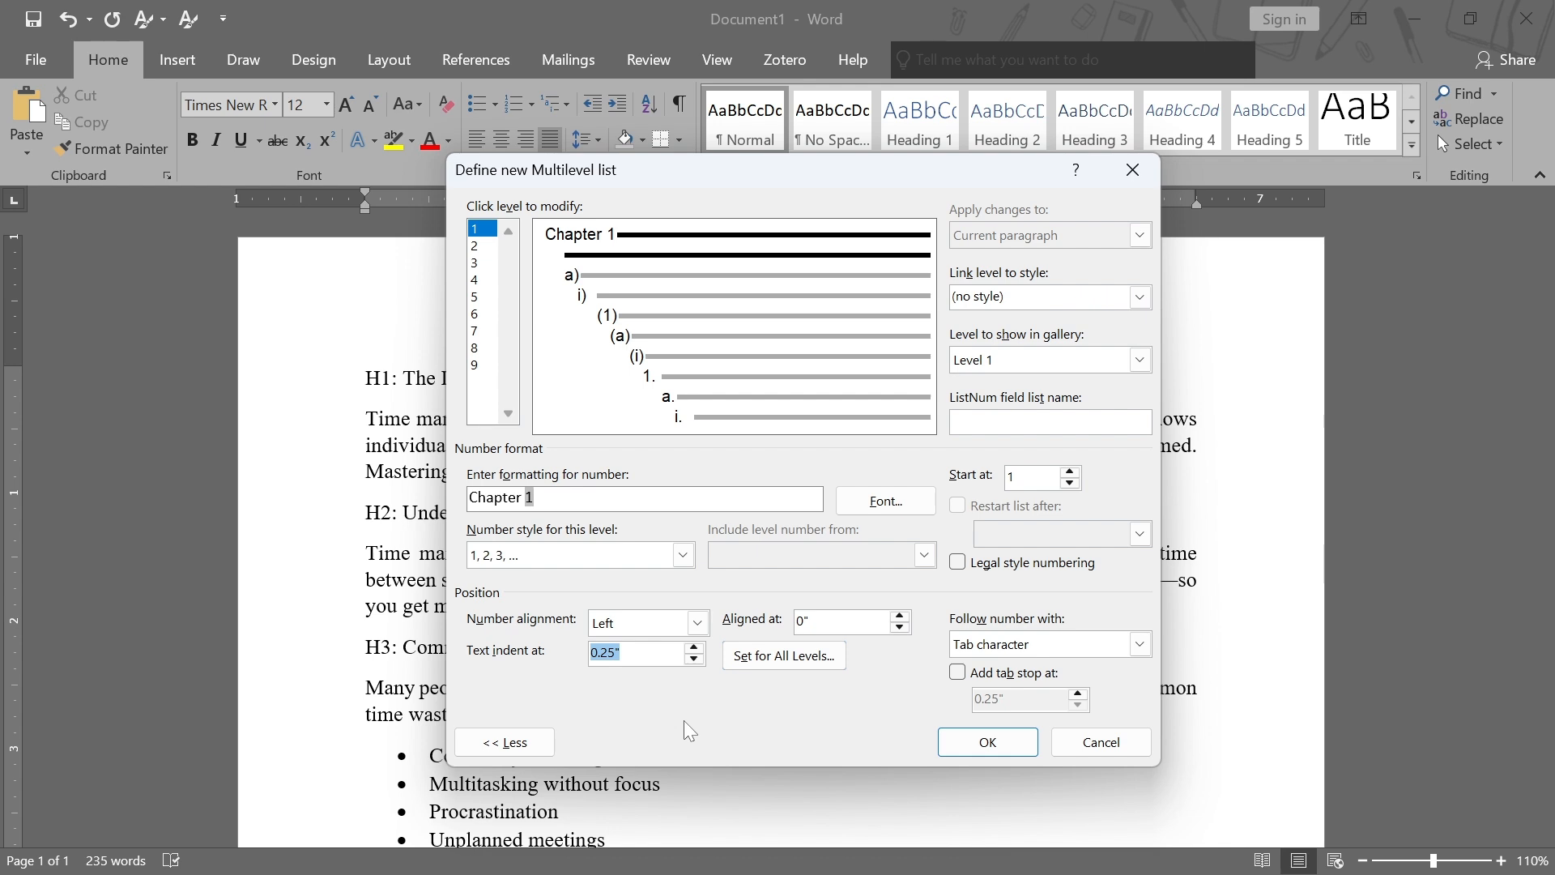
{"action": "type", "text": "0"}
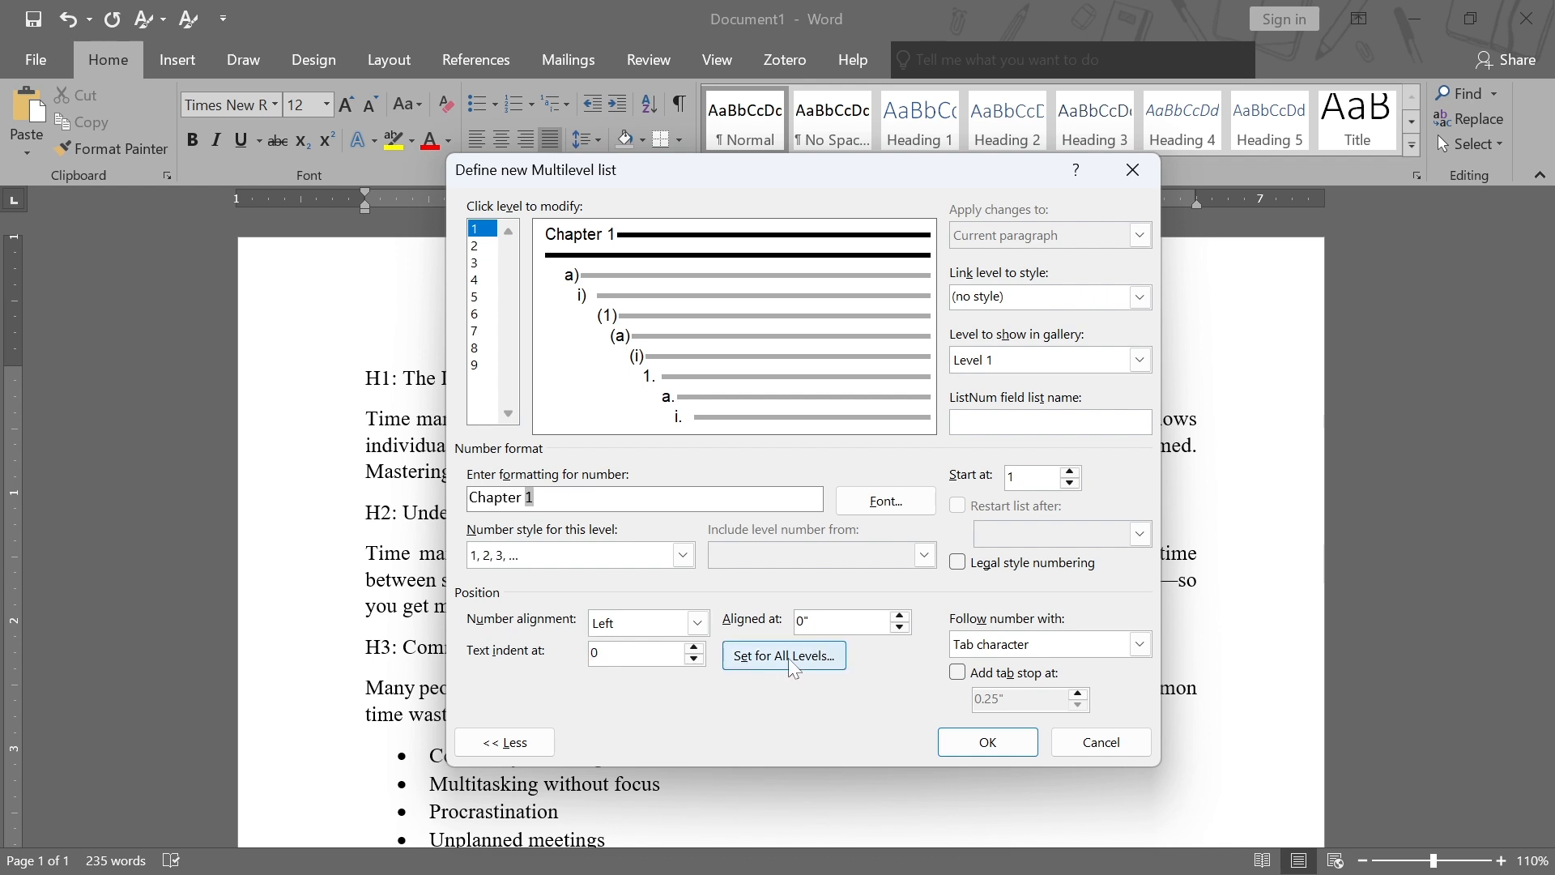
{"action": "left_click", "coordinate": [787, 658]}
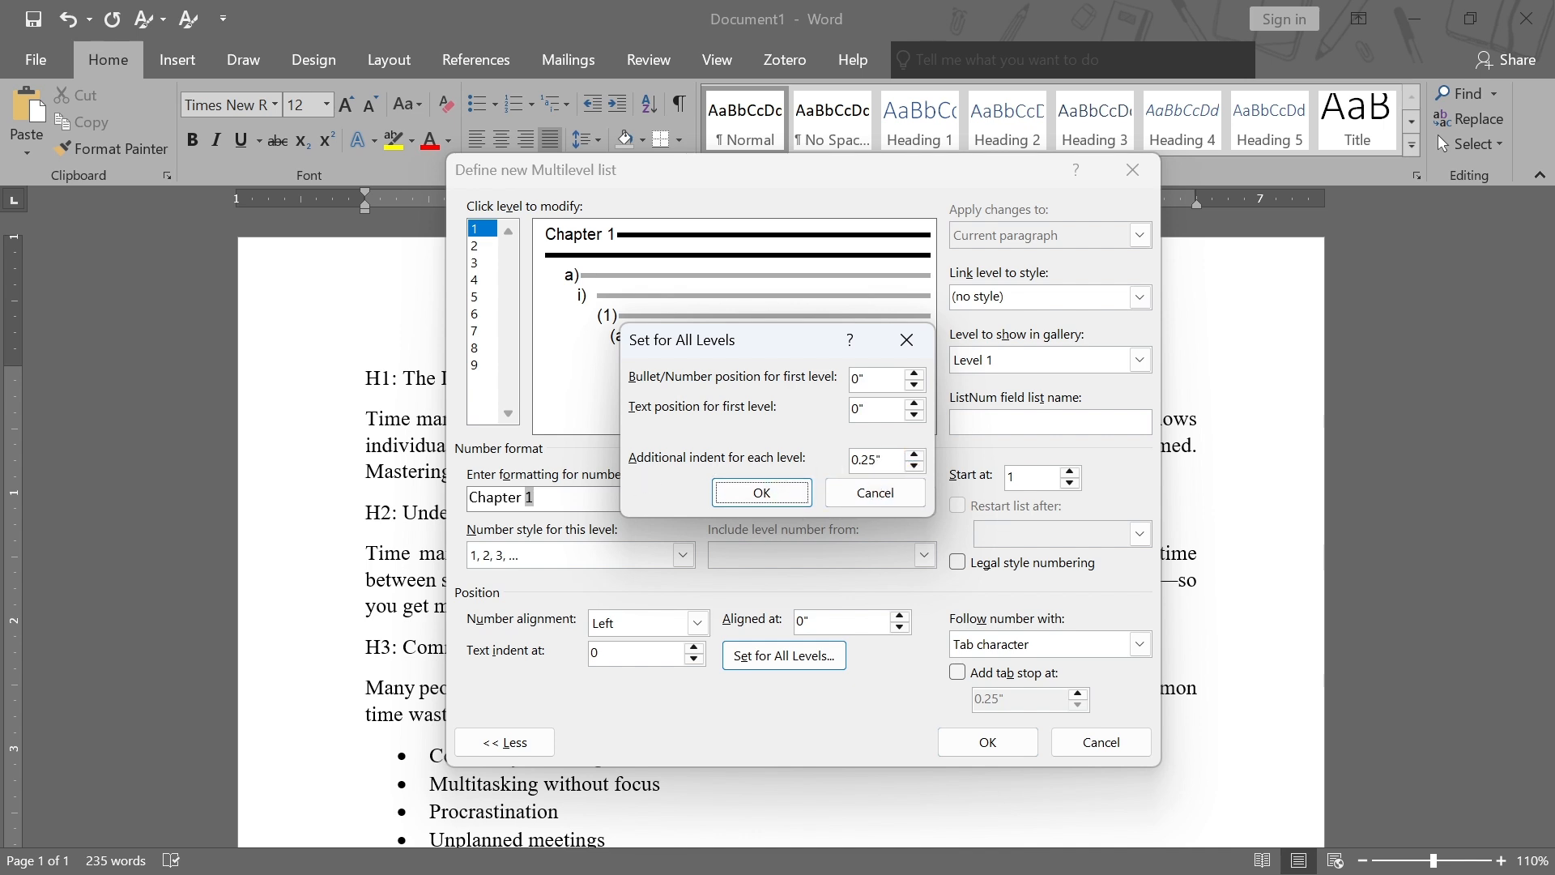
{"action": "left_click_drag", "start_coordinate": [885, 459], "coordinate": [850, 460]}
{"action": "type", "text": "0"}
{"action": "left_click", "coordinate": [746, 491]}
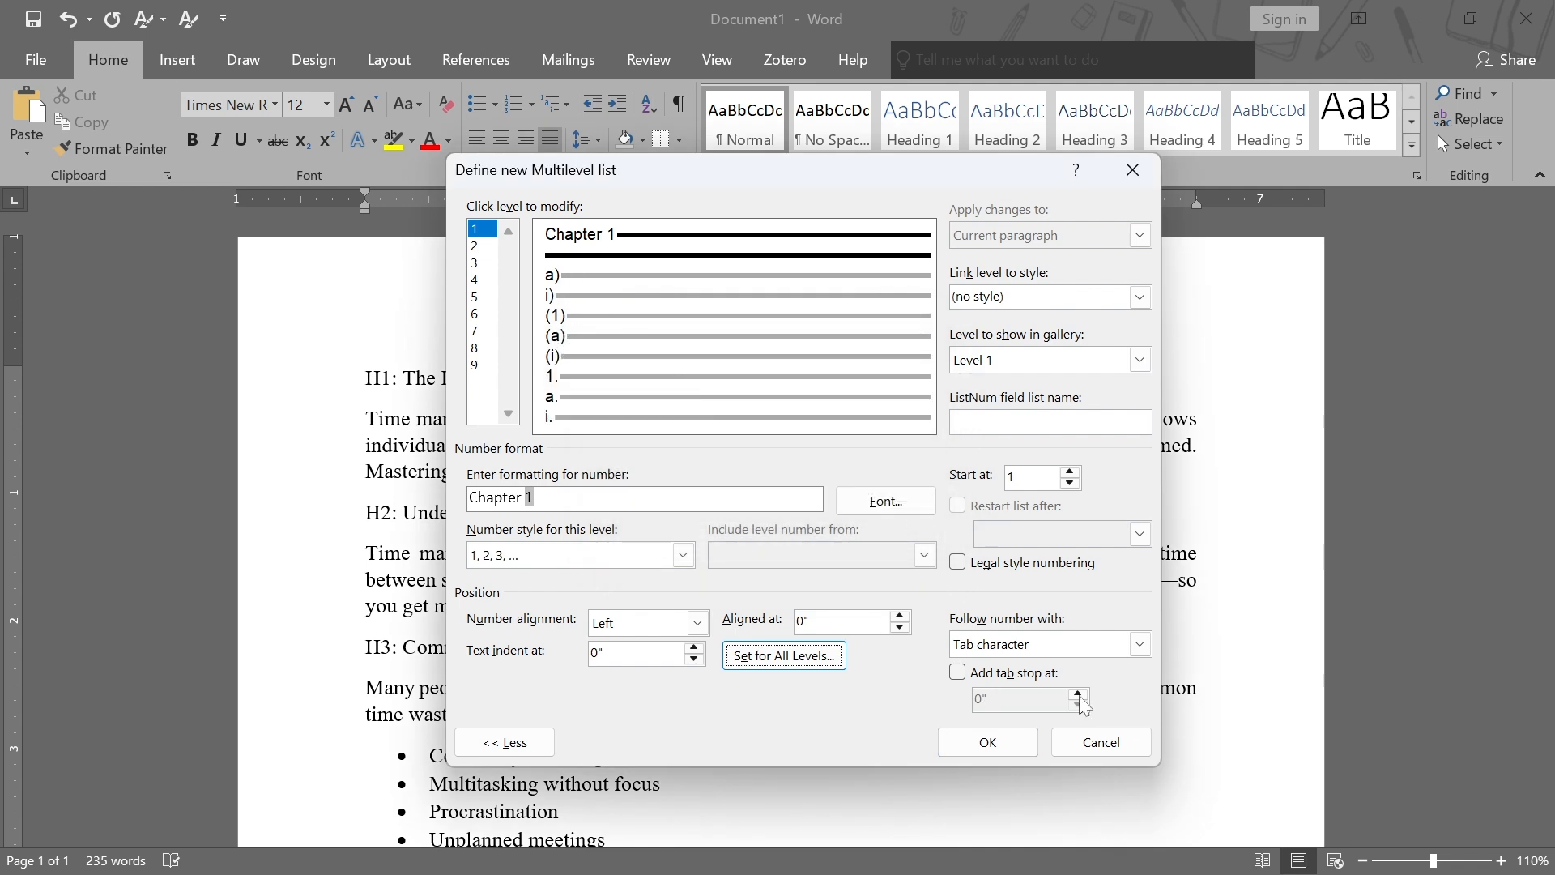
Make level 1 follow its number with a space and add a colon after "Chapter 1"
{"action": "left_click", "coordinate": [1139, 645]}
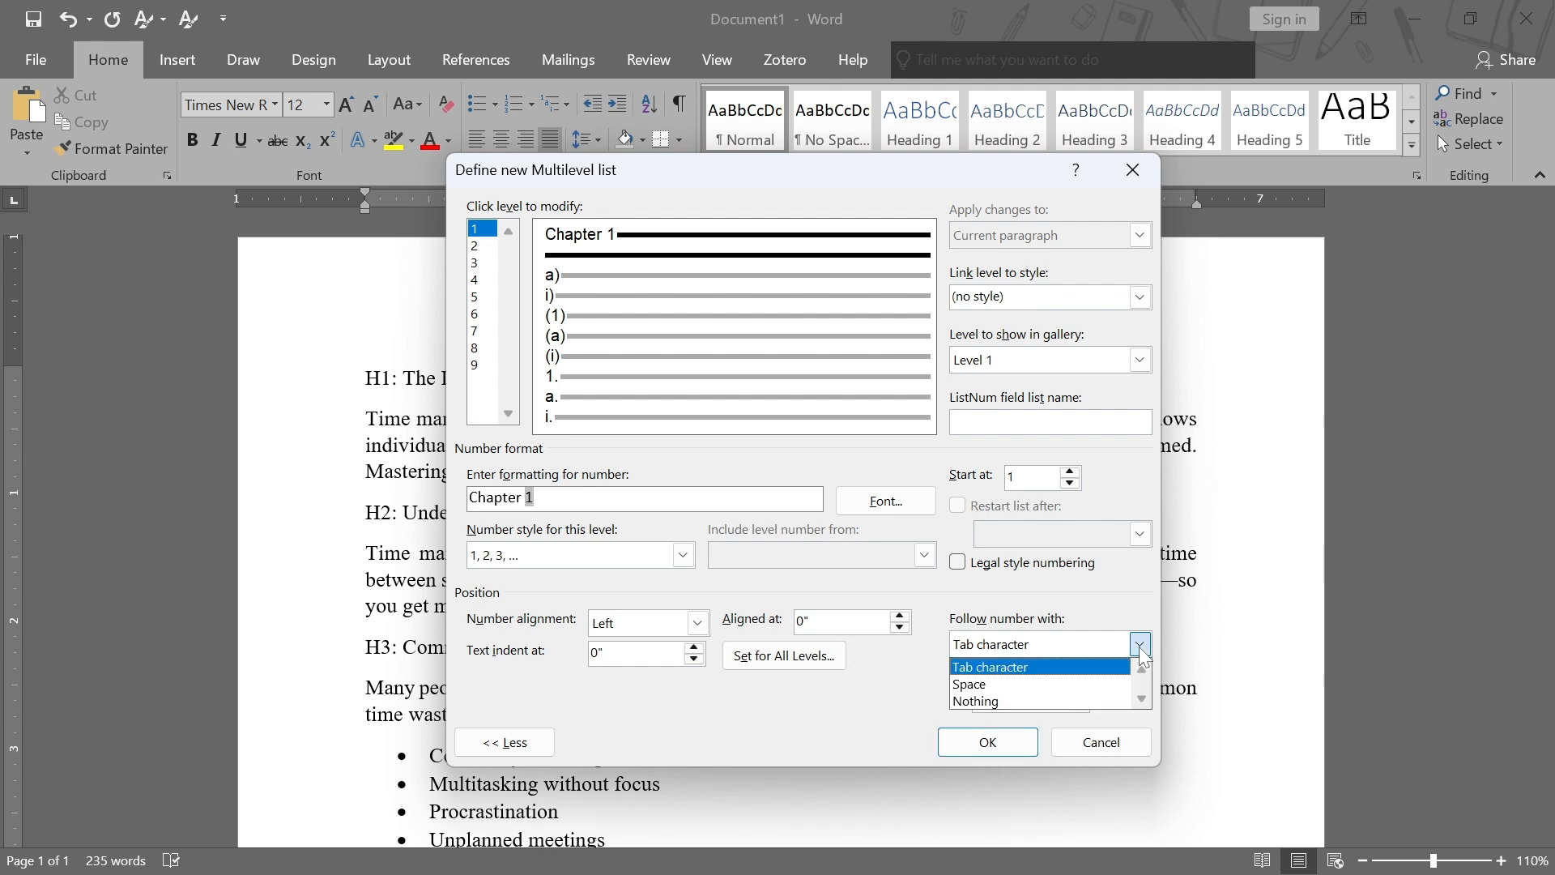
{"action": "left_click", "coordinate": [1028, 689]}
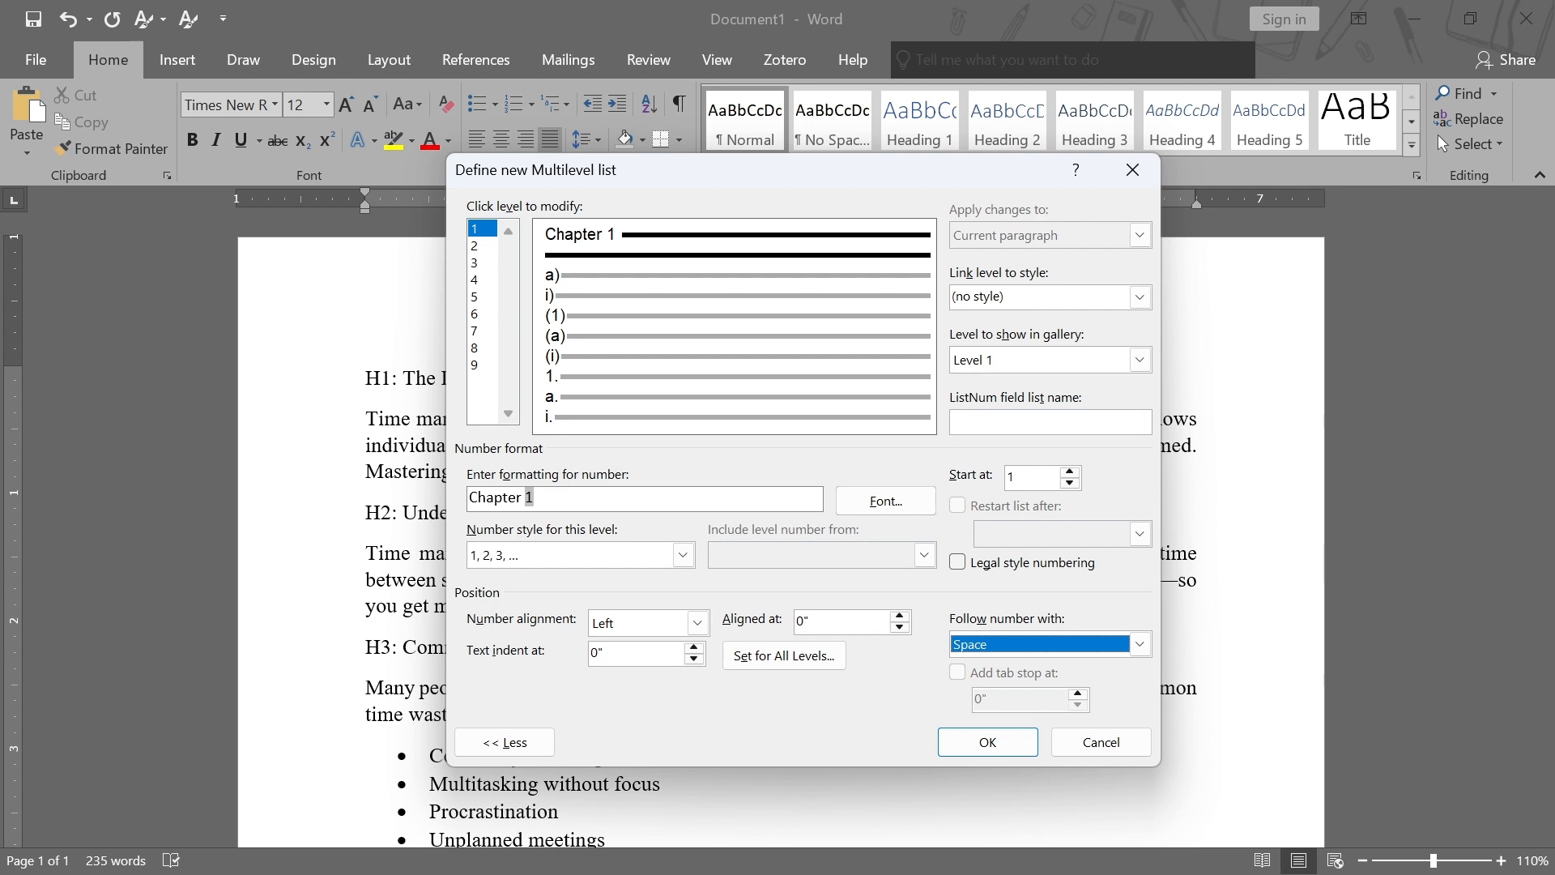
{"action": "left_click", "coordinate": [537, 498]}
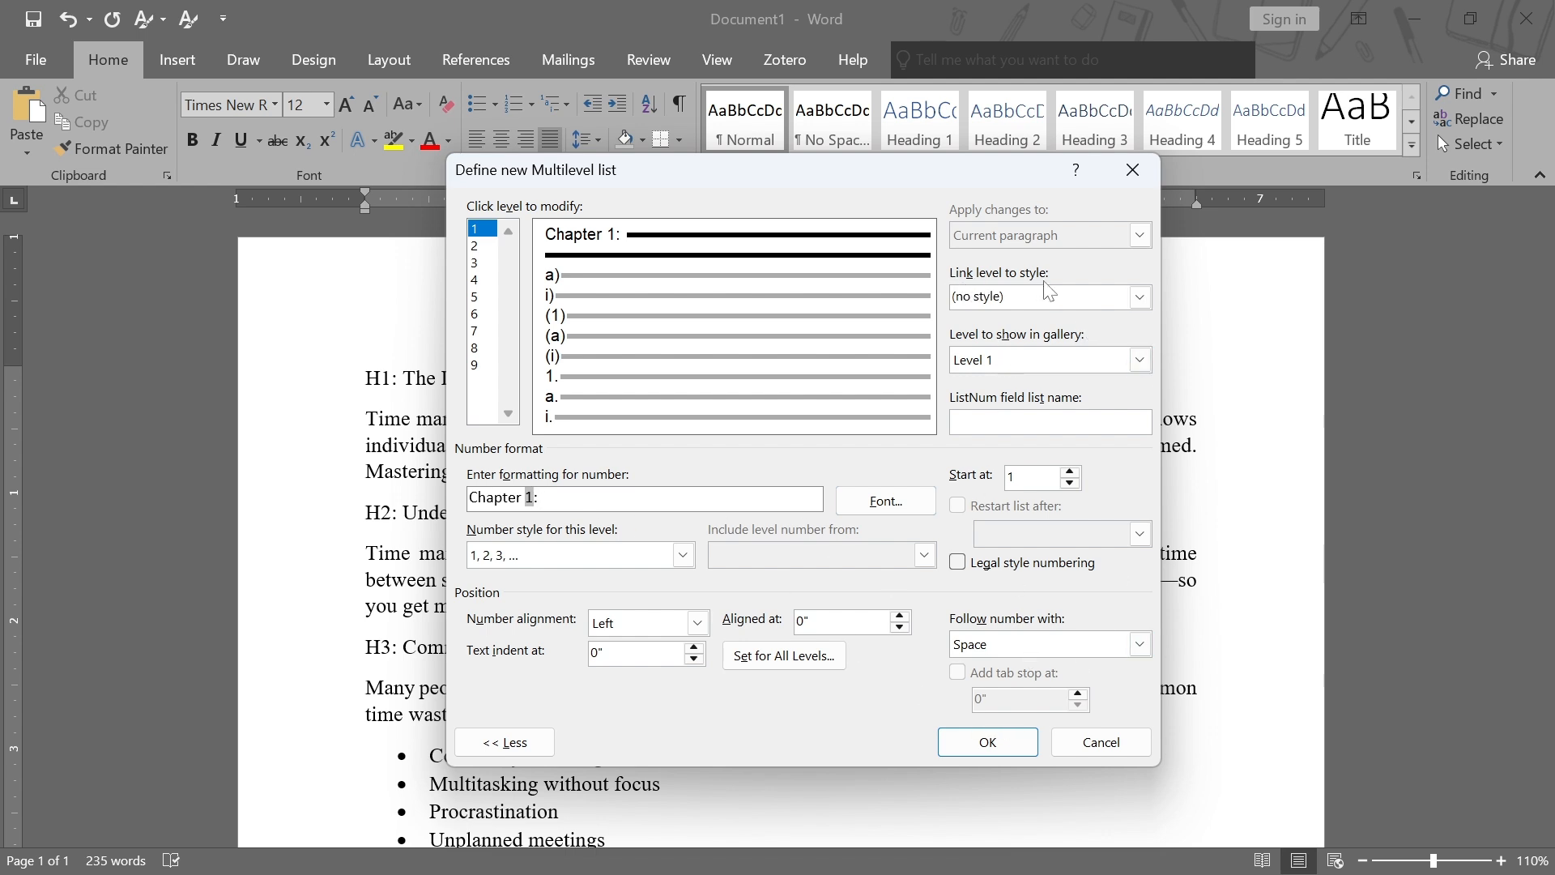
Link level 1 to Heading 1 and format its number as Times New Roman, Bold, 18 pt, black
{"action": "left_click", "coordinate": [1145, 299]}
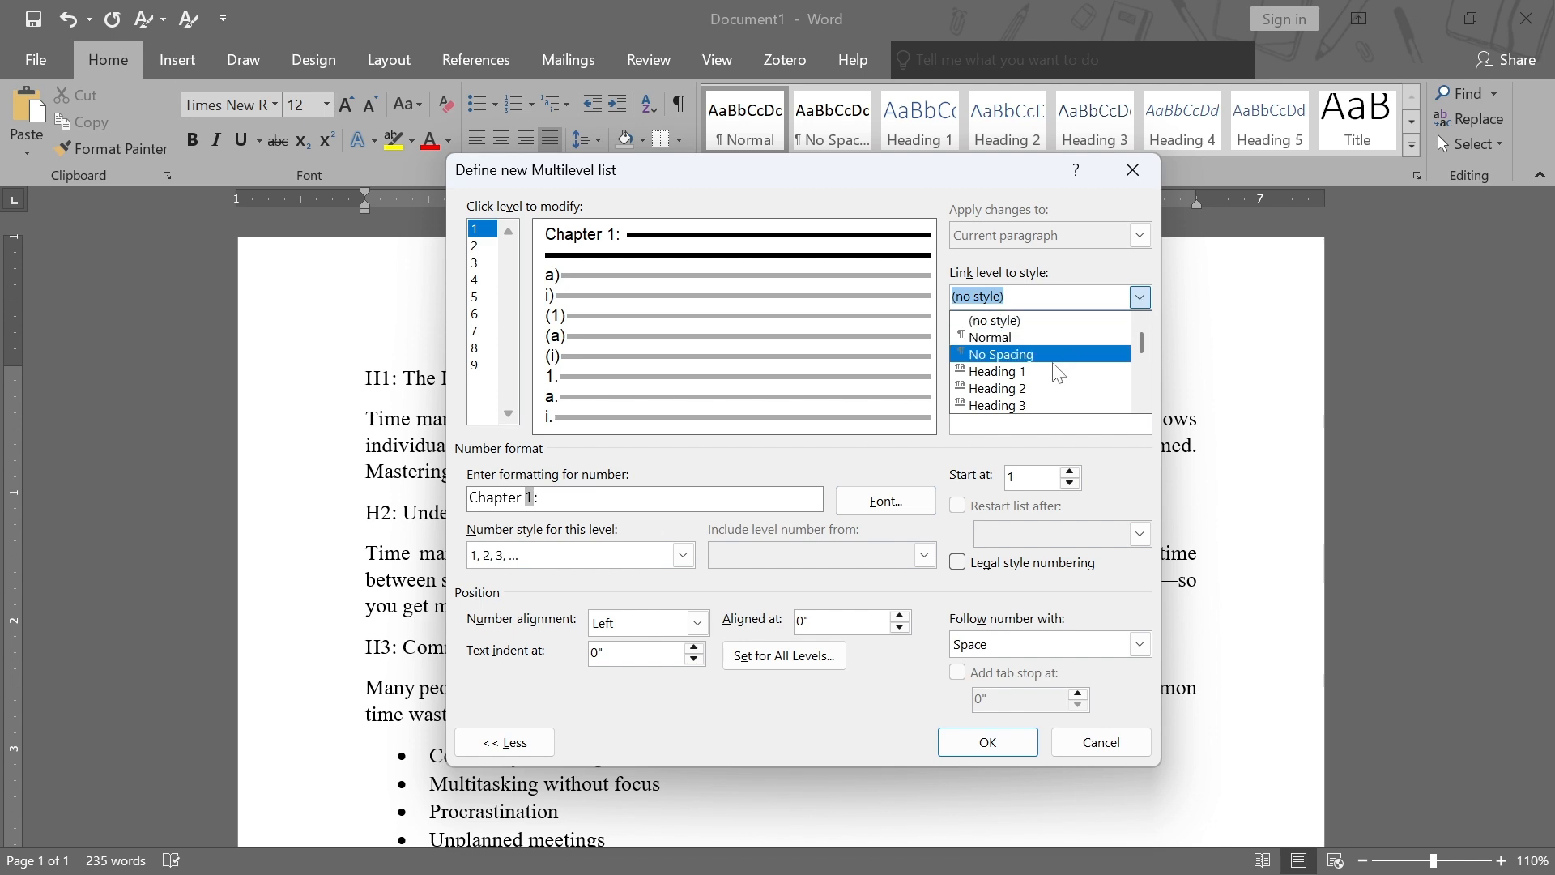
{"action": "left_click", "coordinate": [1035, 374]}
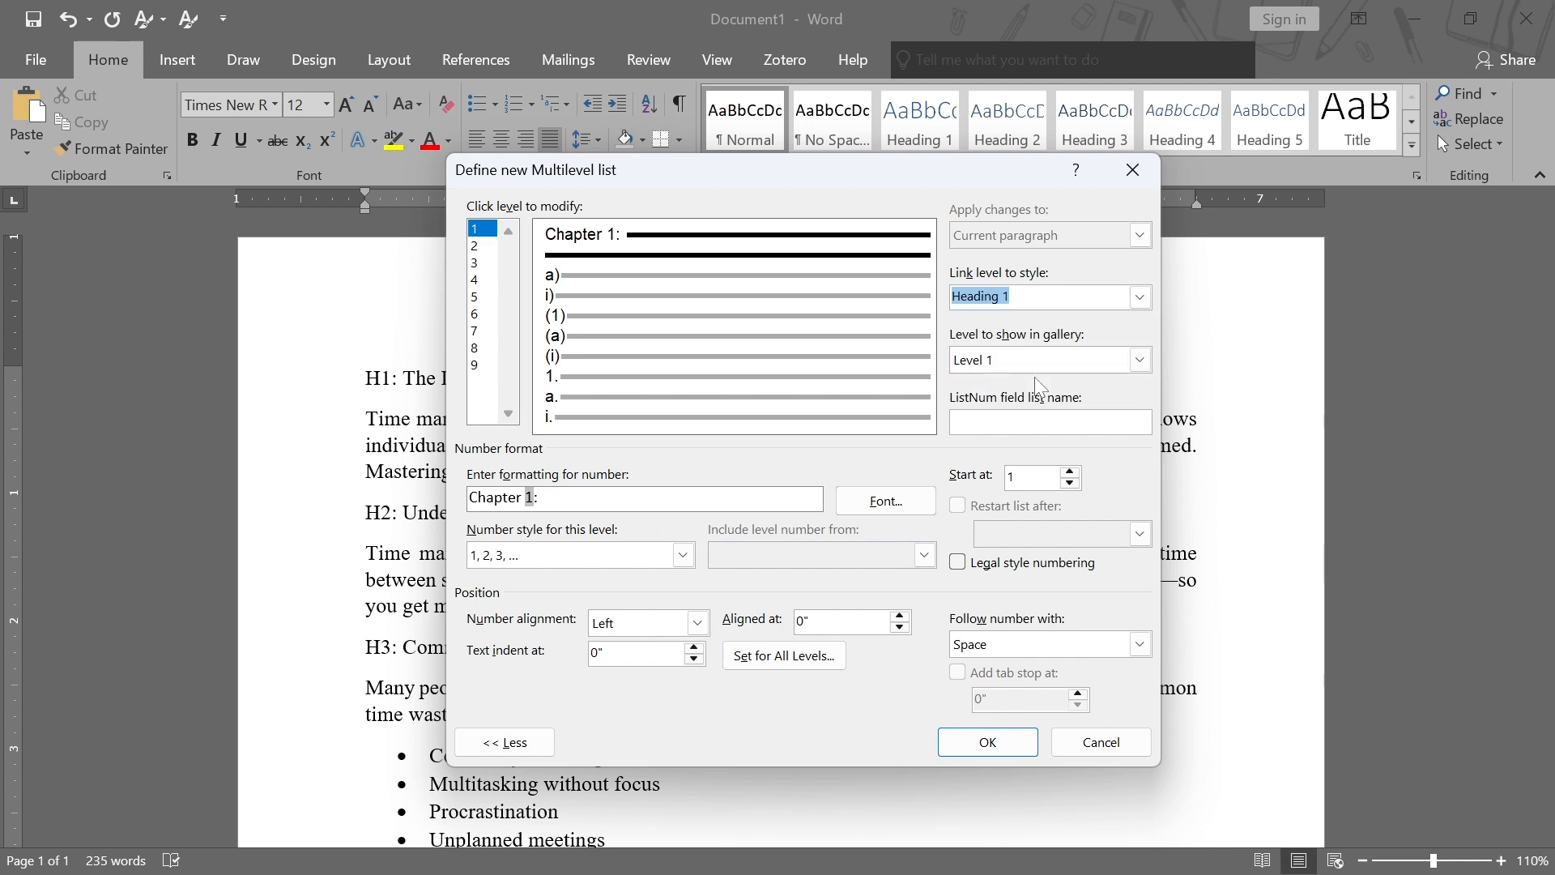
{"action": "left_click", "coordinate": [870, 501]}
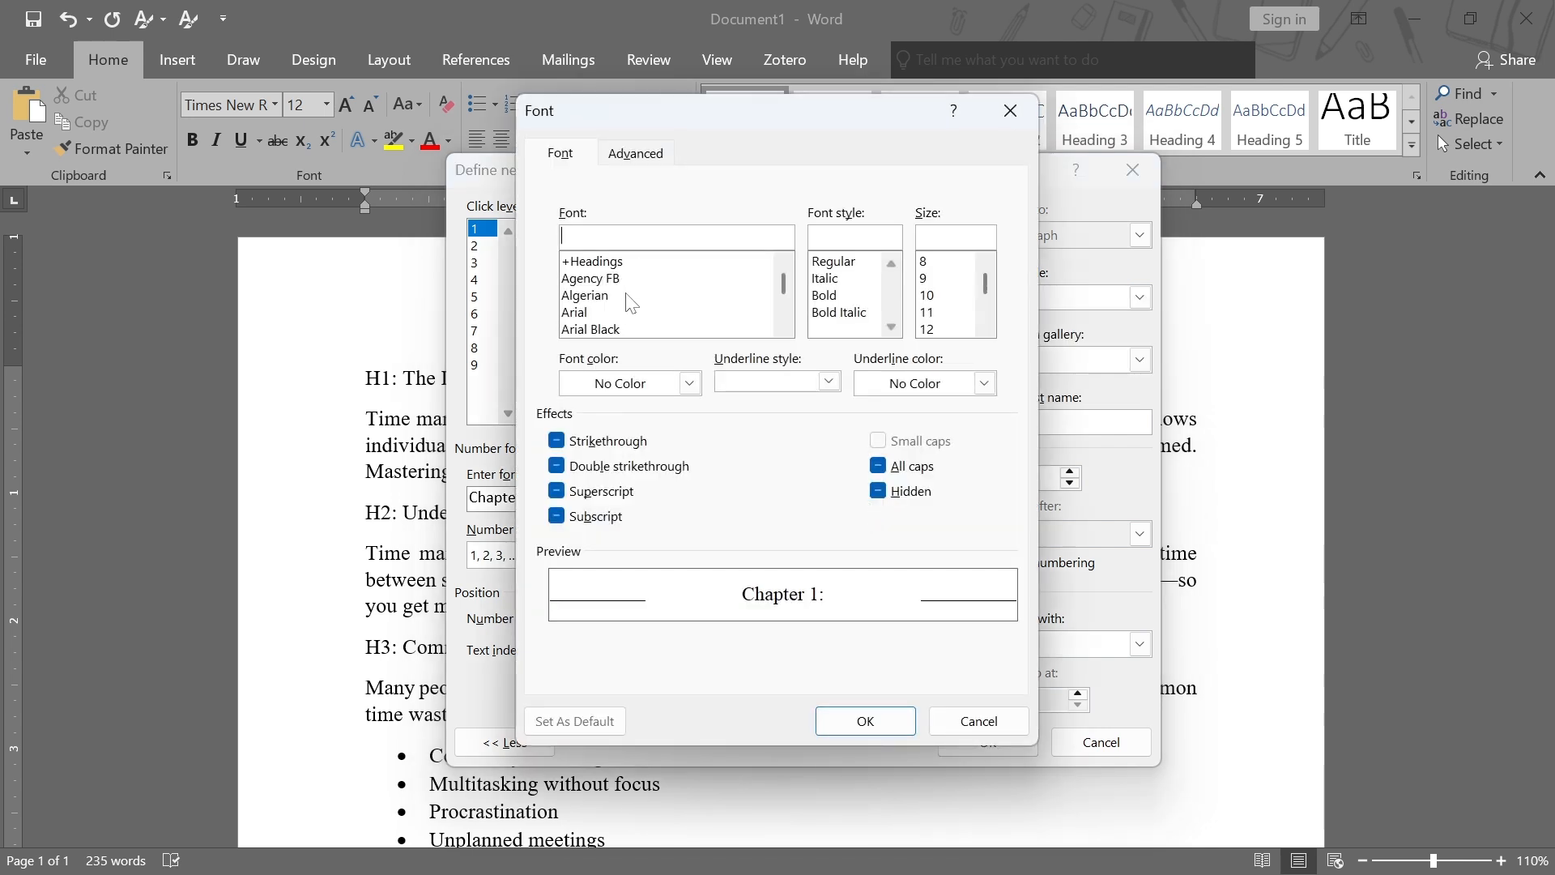
{"action": "type", "text": "time"}
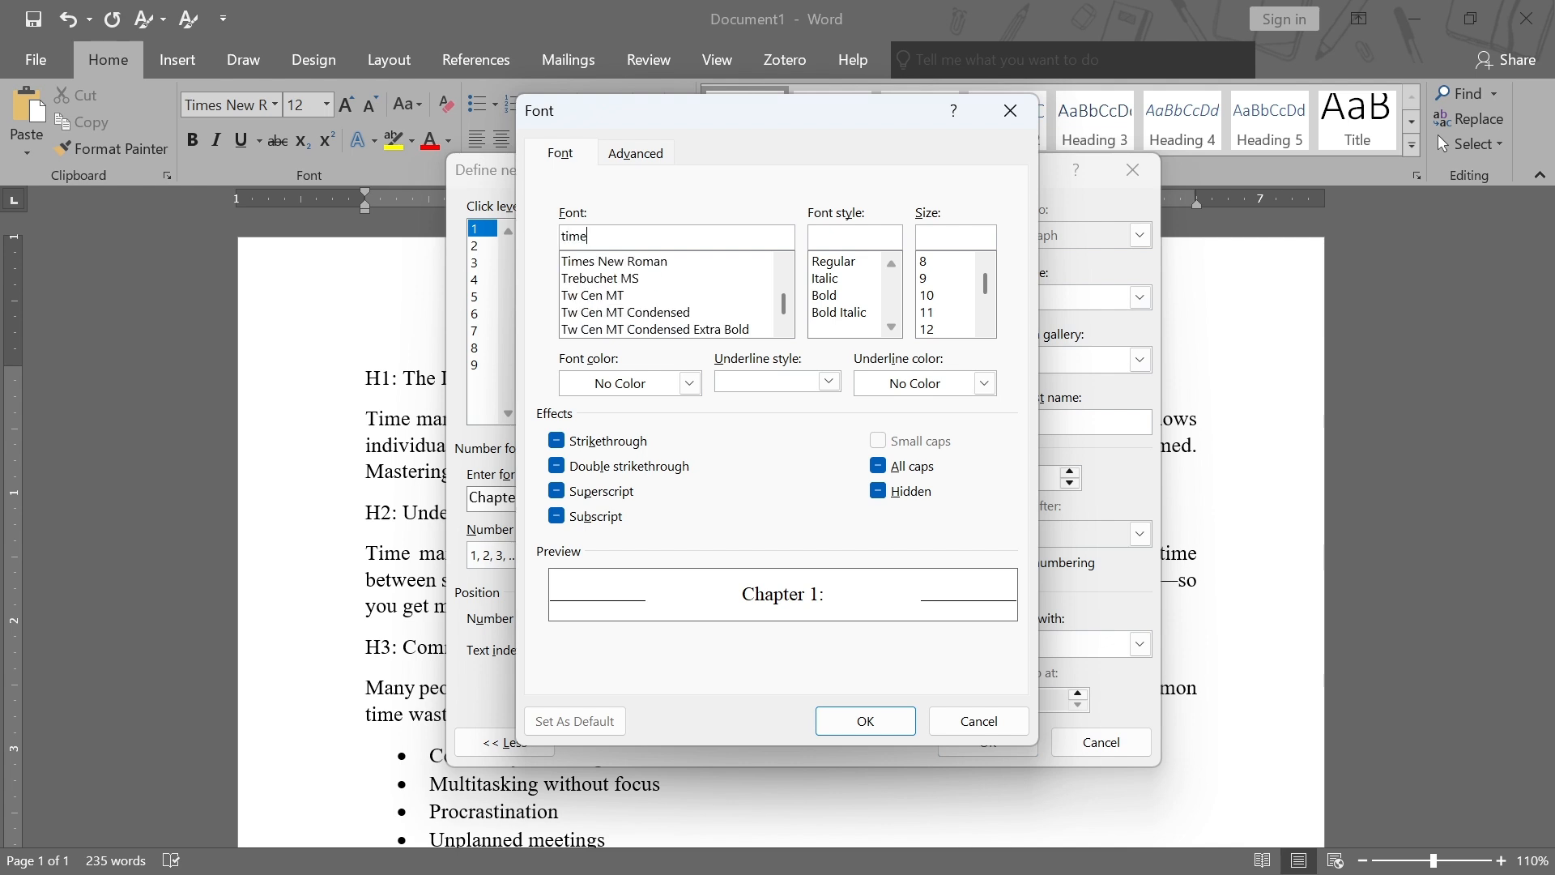
{"action": "left_click", "coordinate": [654, 263]}
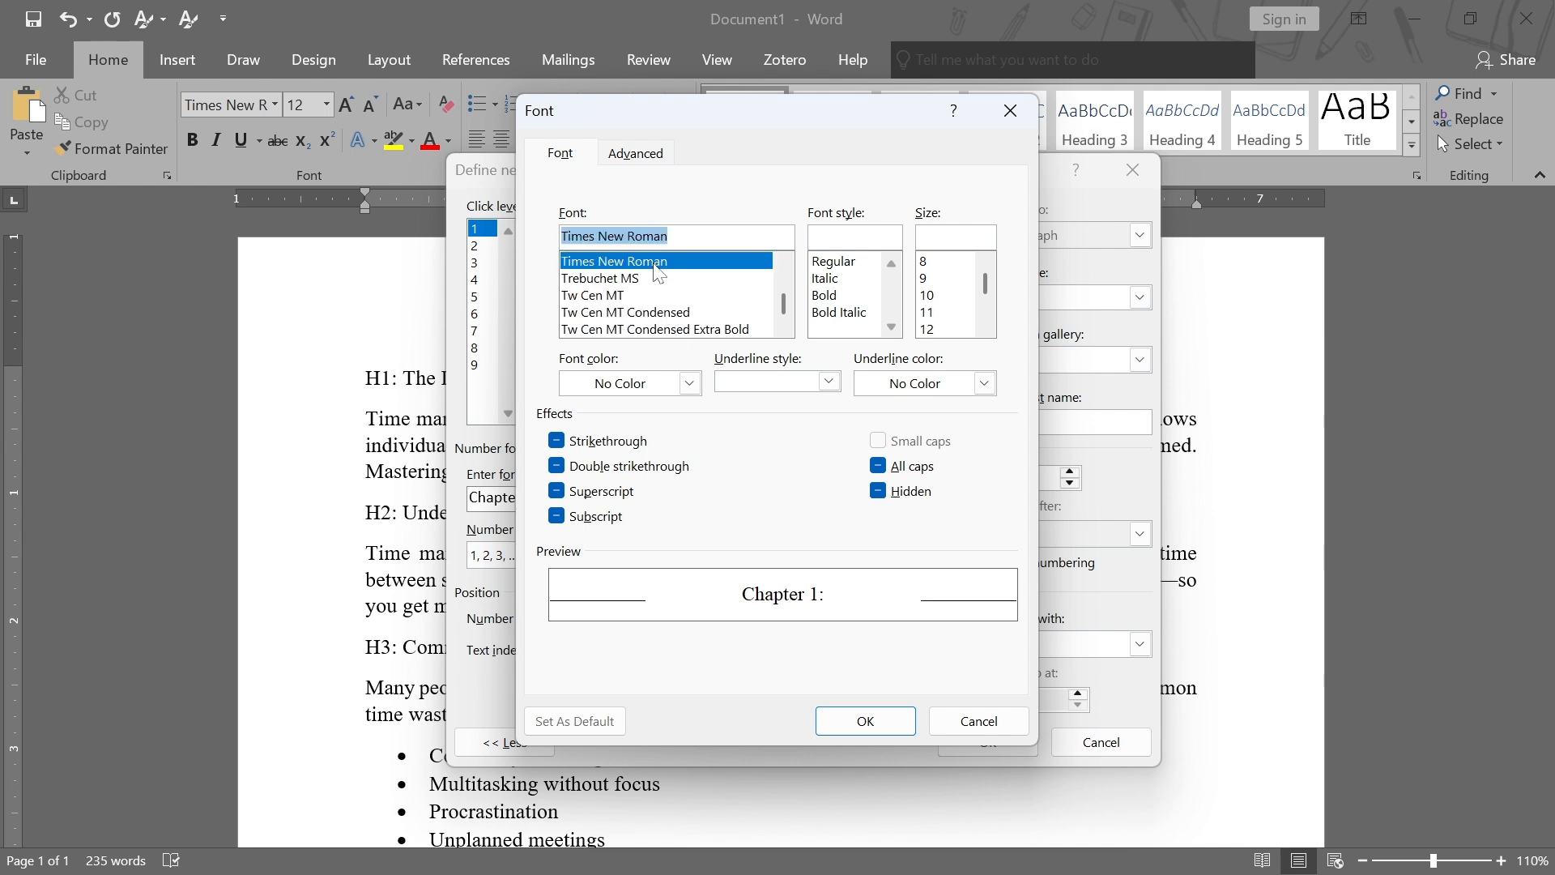
{"action": "left_click", "coordinate": [826, 296]}
{"action": "scroll", "coordinate": [936, 323], "scroll_direction": "down", "scroll_amount": 1}
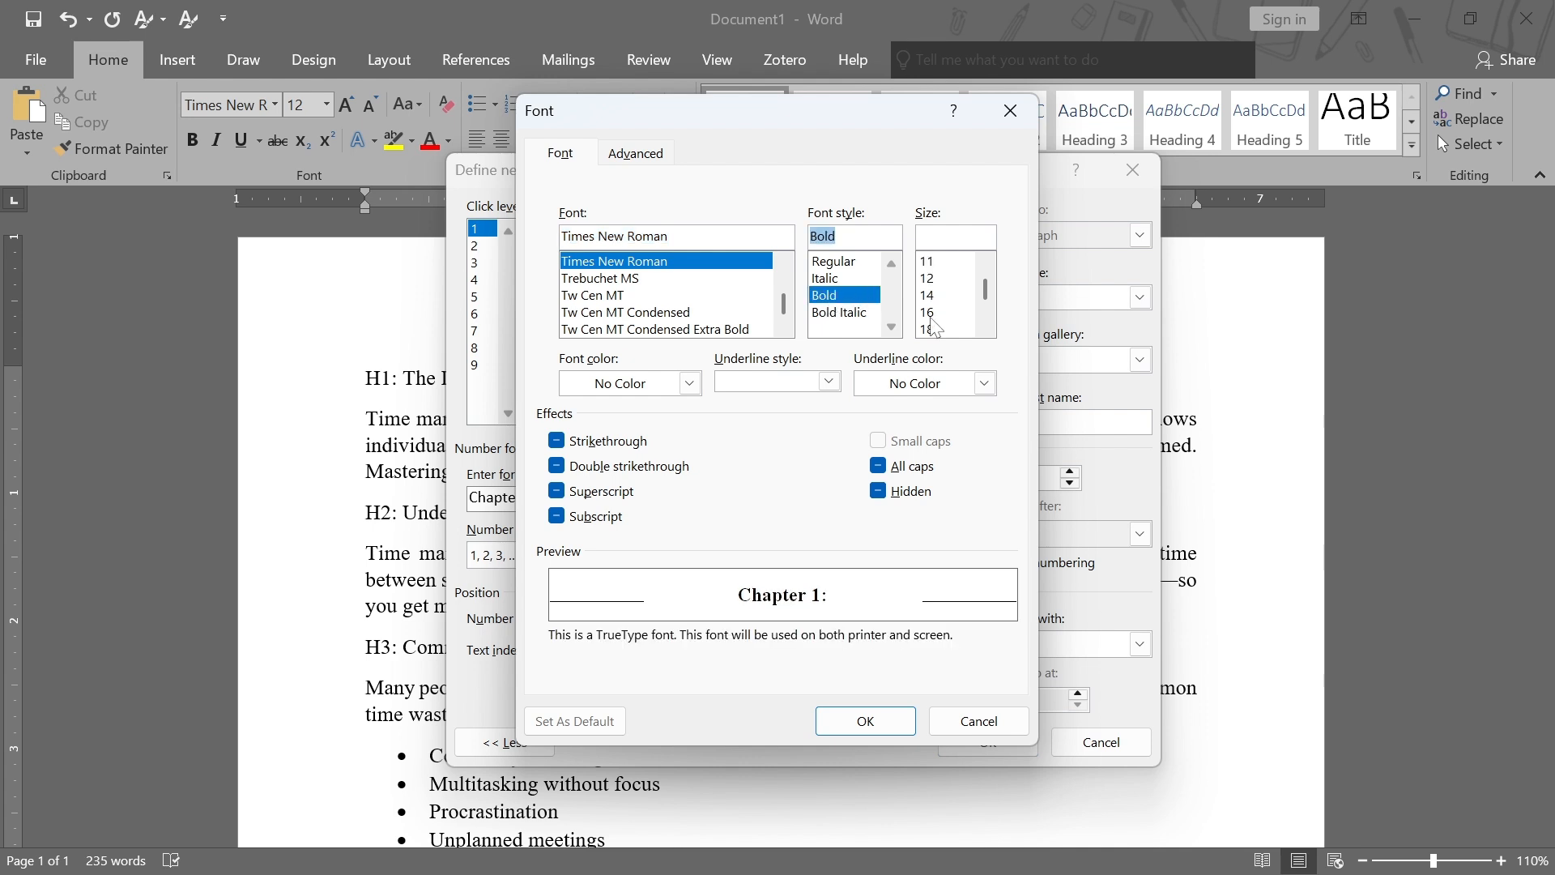
{"action": "left_click", "coordinate": [936, 330]}
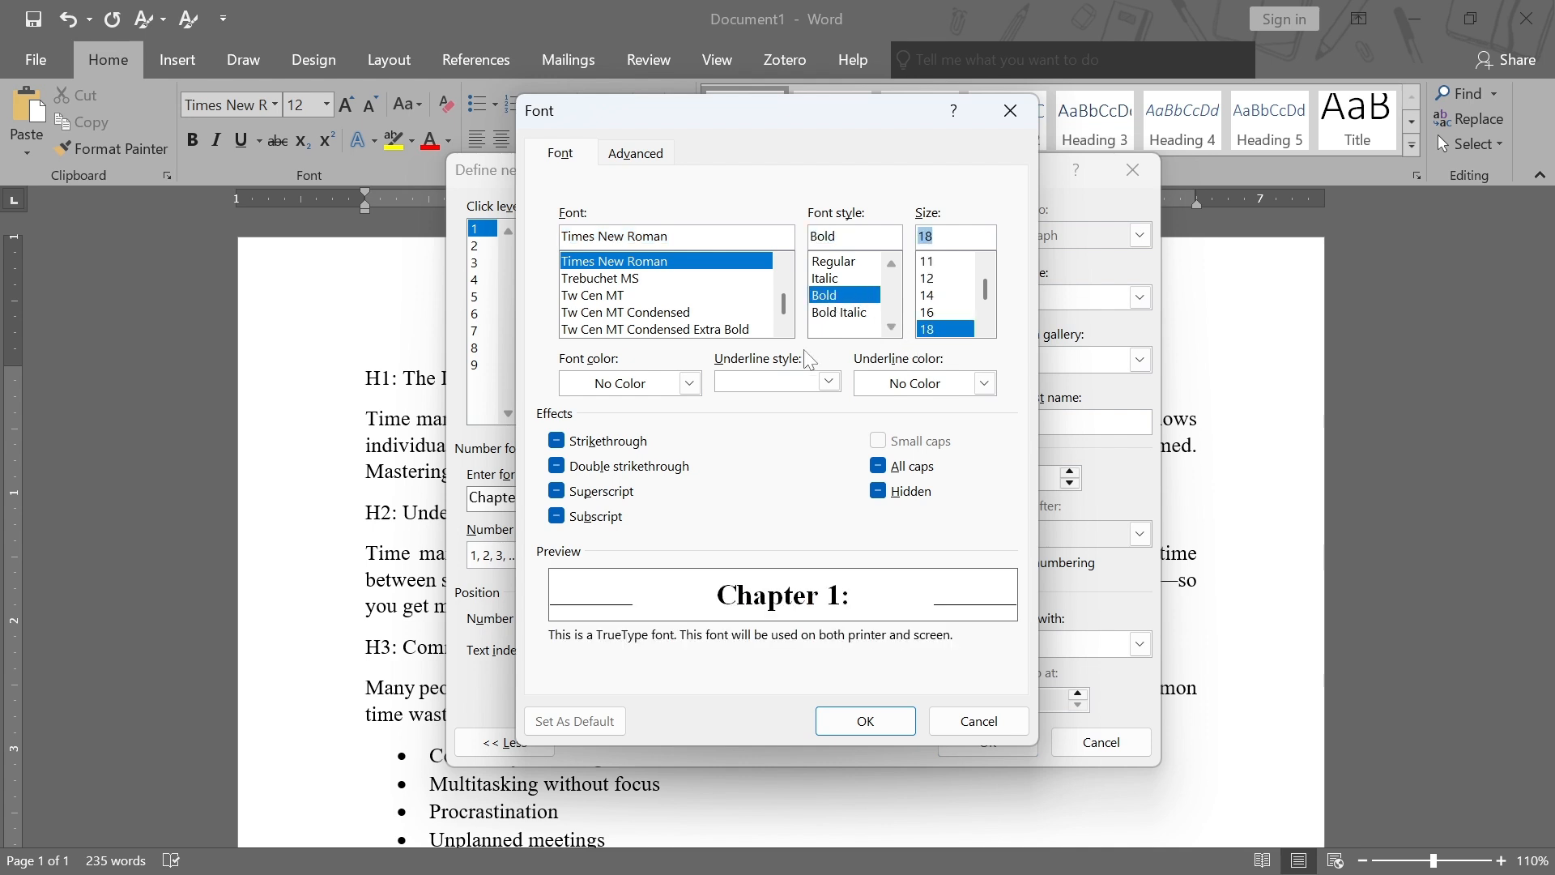
{"action": "left_click", "coordinate": [690, 383]}
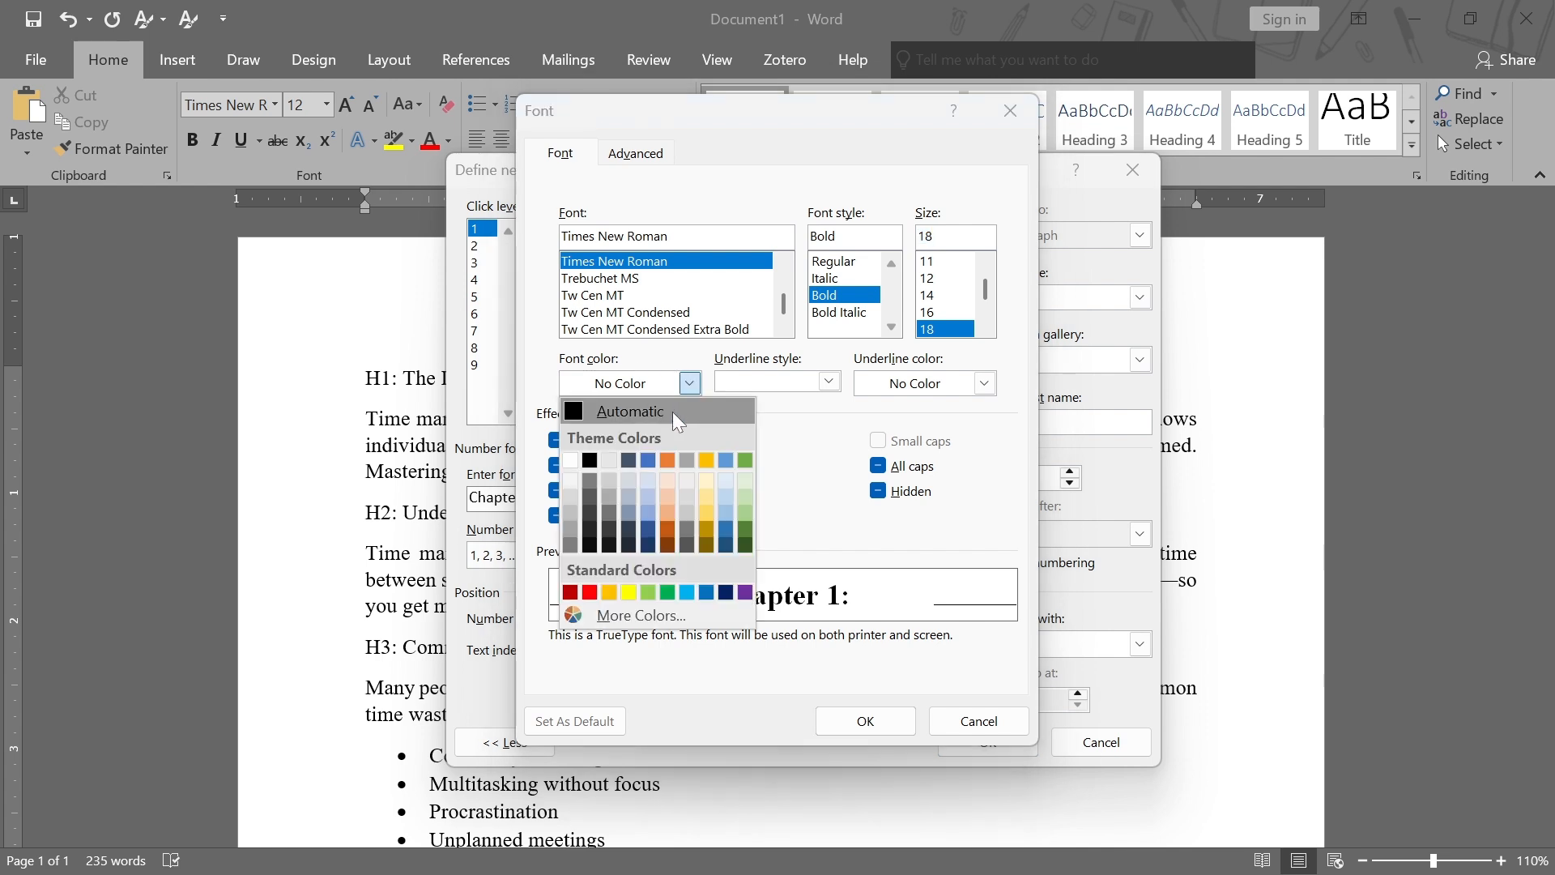
{"action": "left_click", "coordinate": [588, 466]}
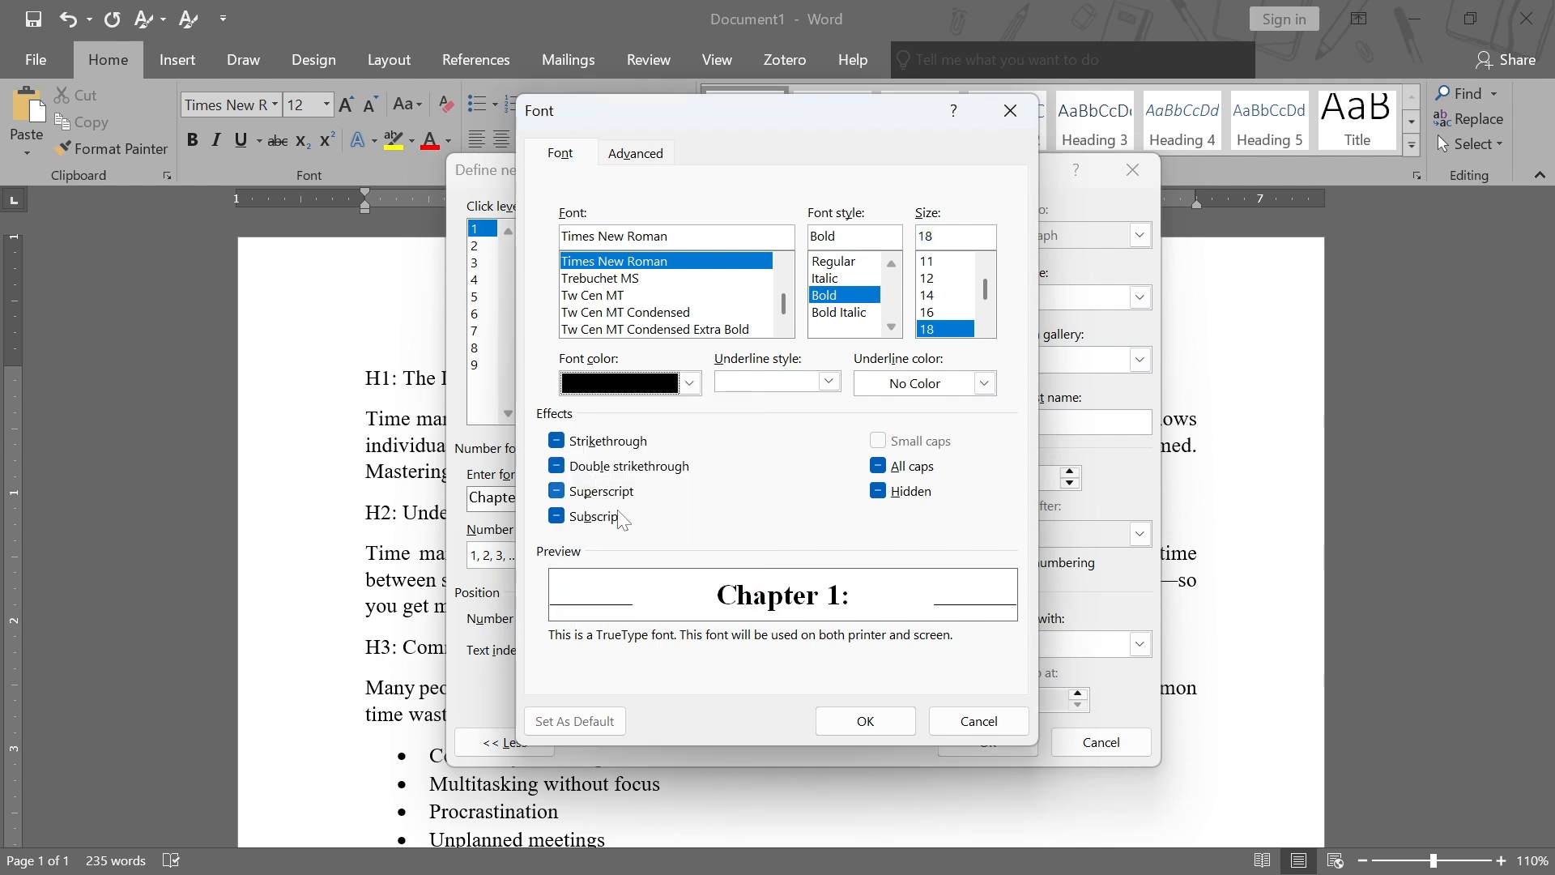
{"action": "left_click", "coordinate": [865, 721]}
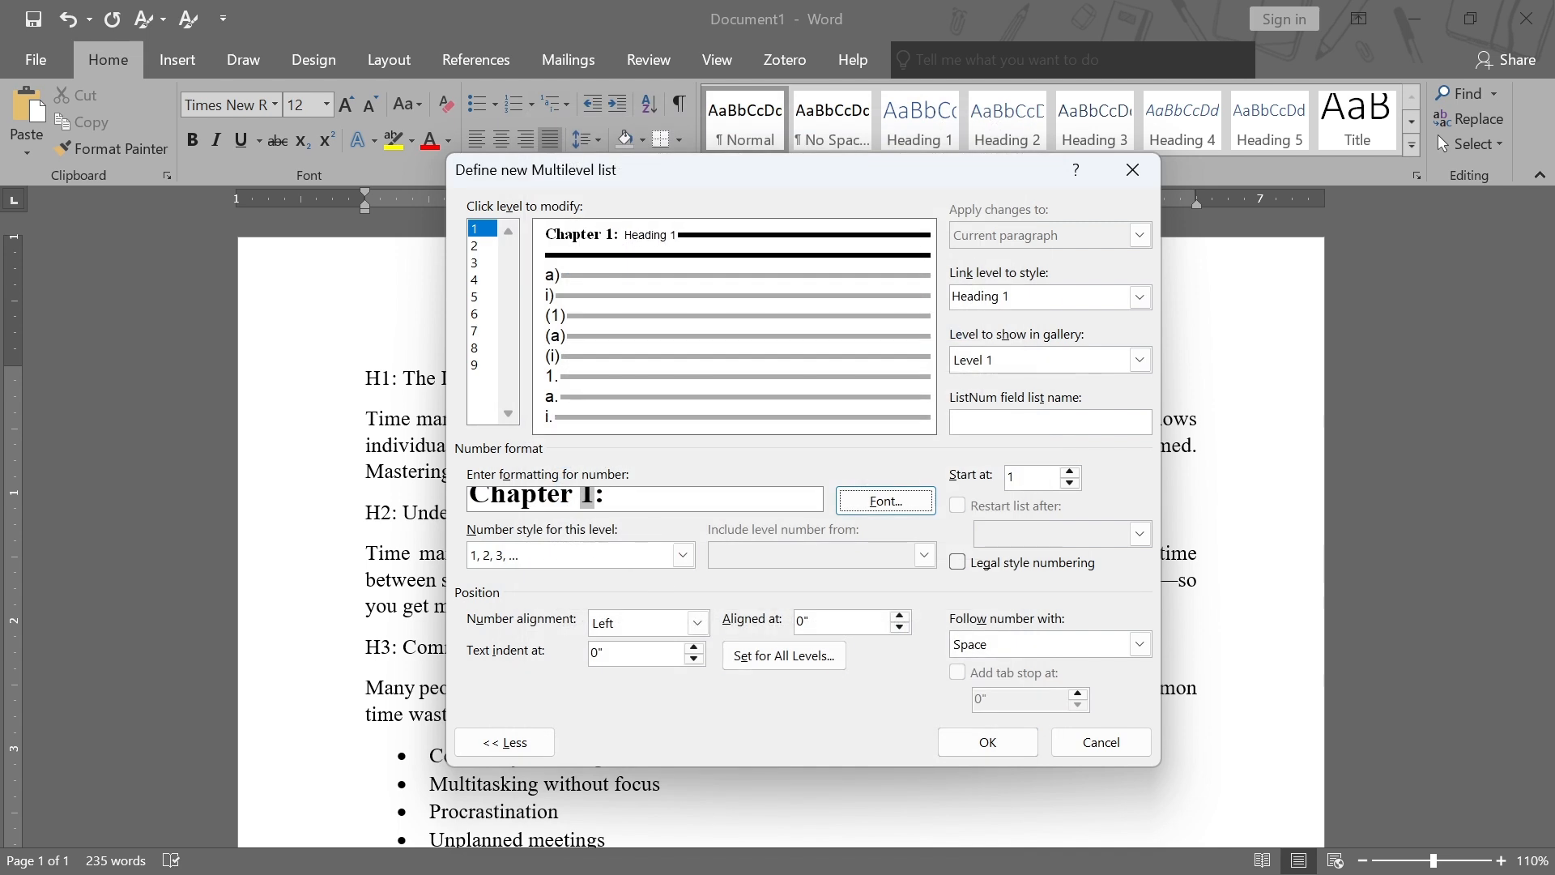
Build level 2's number format as 1.1 by including the level 1 number and using the 1, 2, 3 style
{"action": "left_click", "coordinate": [478, 248]}
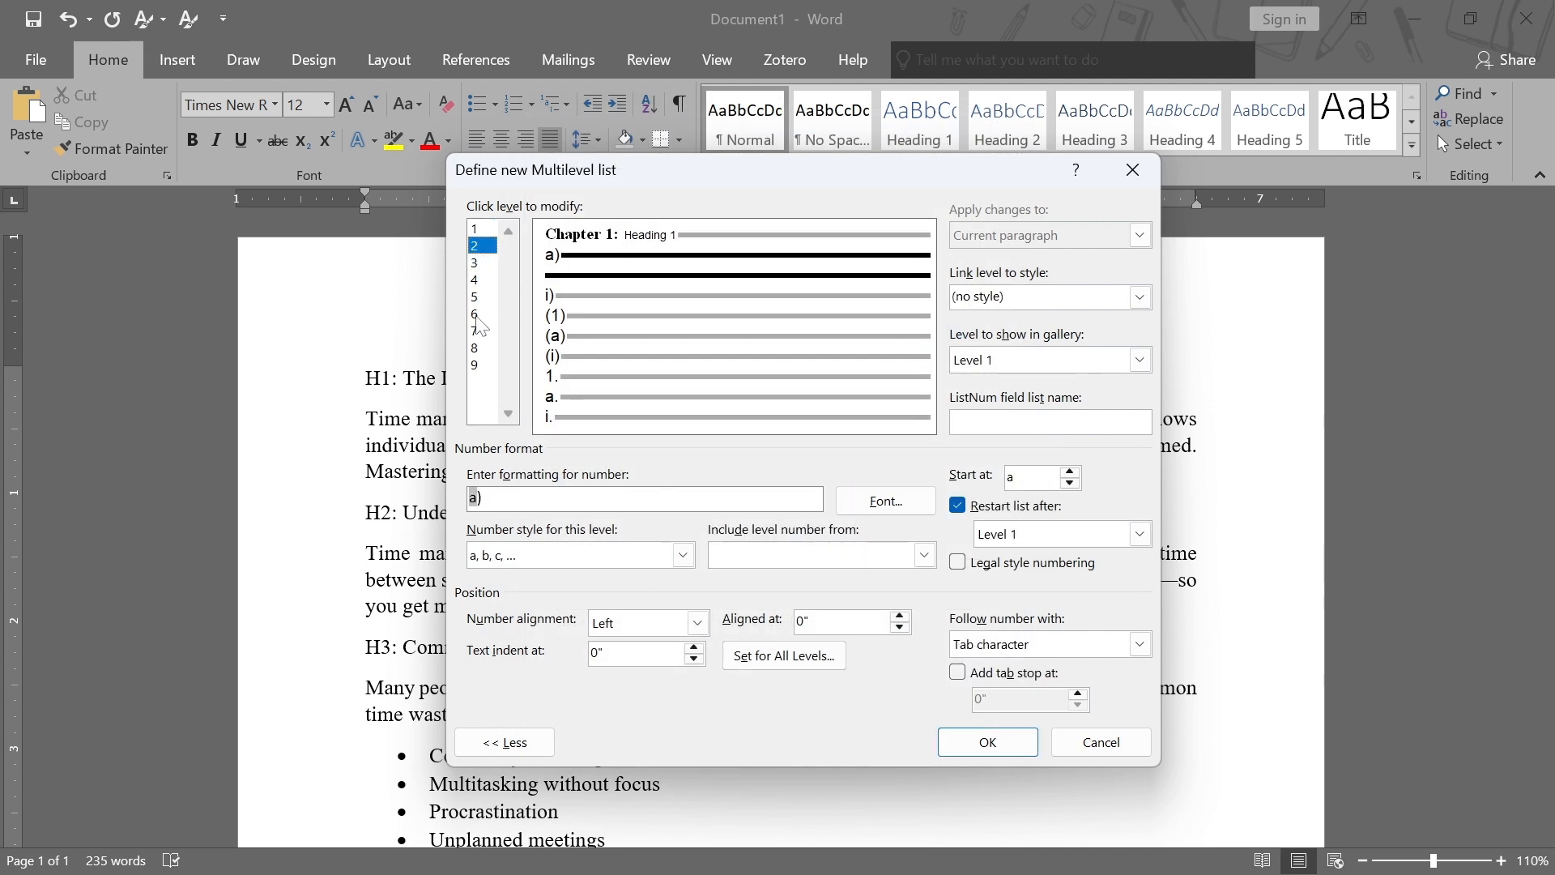
{"action": "left_click_drag", "start_coordinate": [486, 497], "coordinate": [460, 502]}
{"action": "key", "text": "BackSpace"}
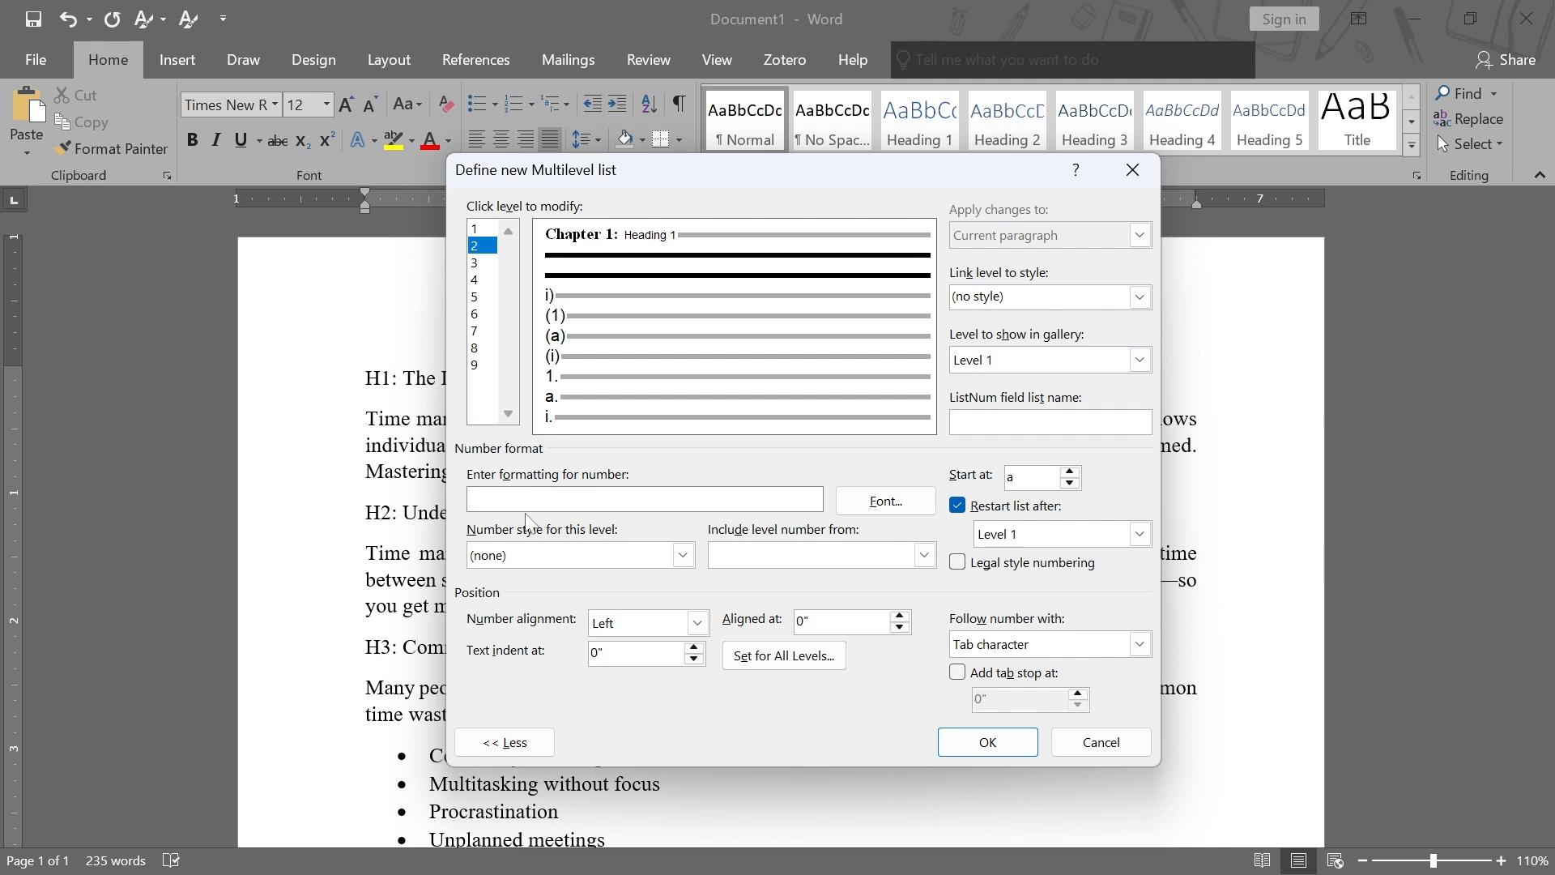
{"action": "left_click", "coordinate": [925, 559]}
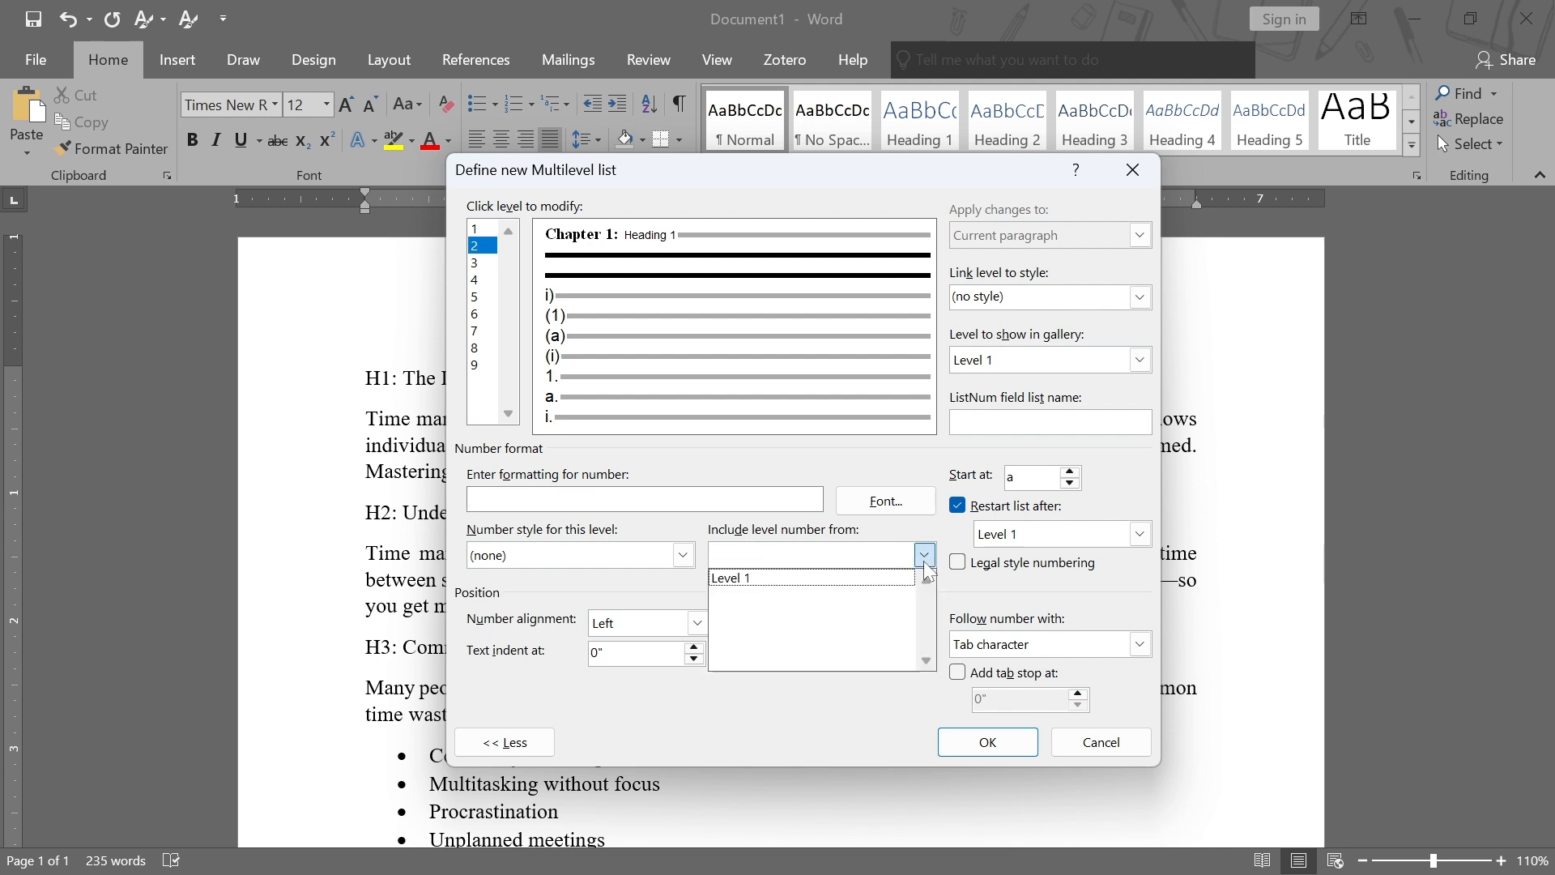
{"action": "left_click", "coordinate": [804, 582]}
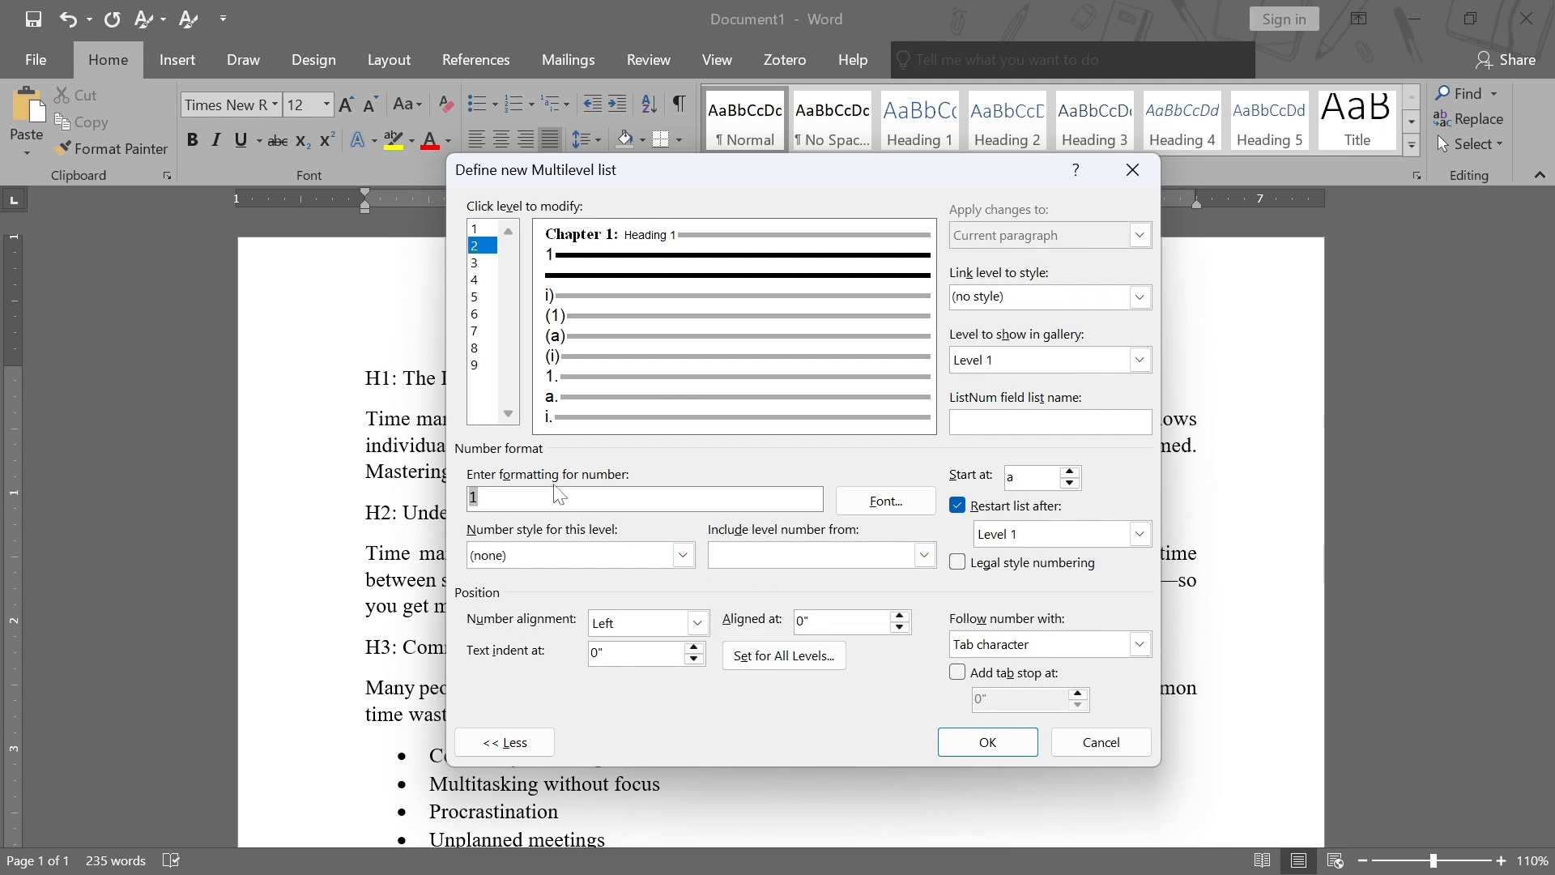
{"action": "left_click", "coordinate": [683, 555]}
{"action": "left_click", "coordinate": [616, 577]}
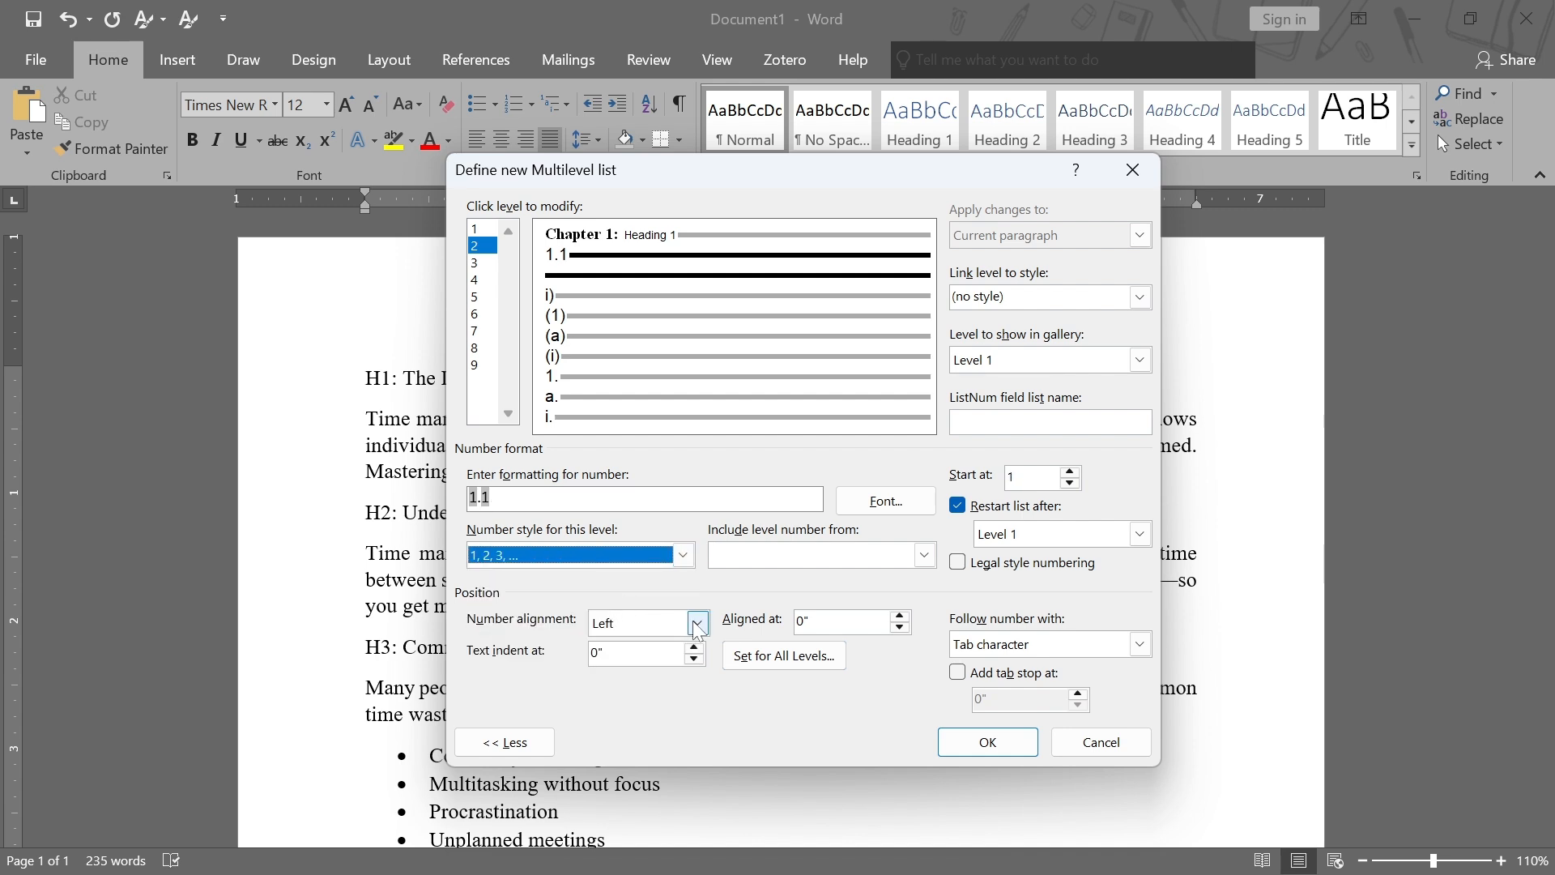
Keep zero indents for all levels and make level 2 follow its number with a space
{"action": "left_click", "coordinate": [773, 656]}
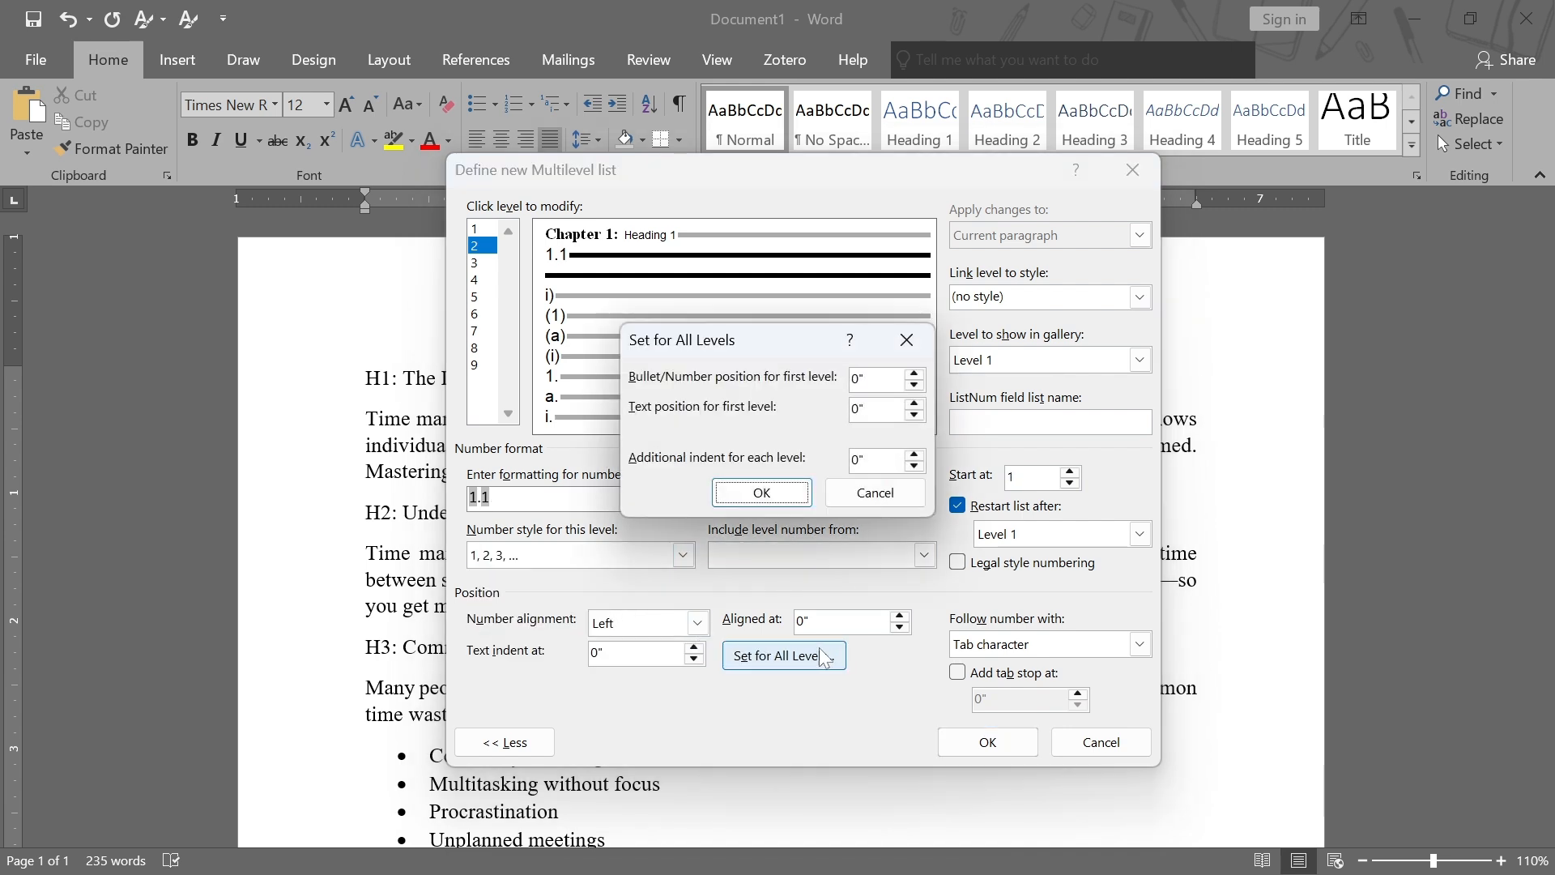
{"action": "left_click", "coordinate": [779, 496]}
{"action": "left_click", "coordinate": [1140, 644]}
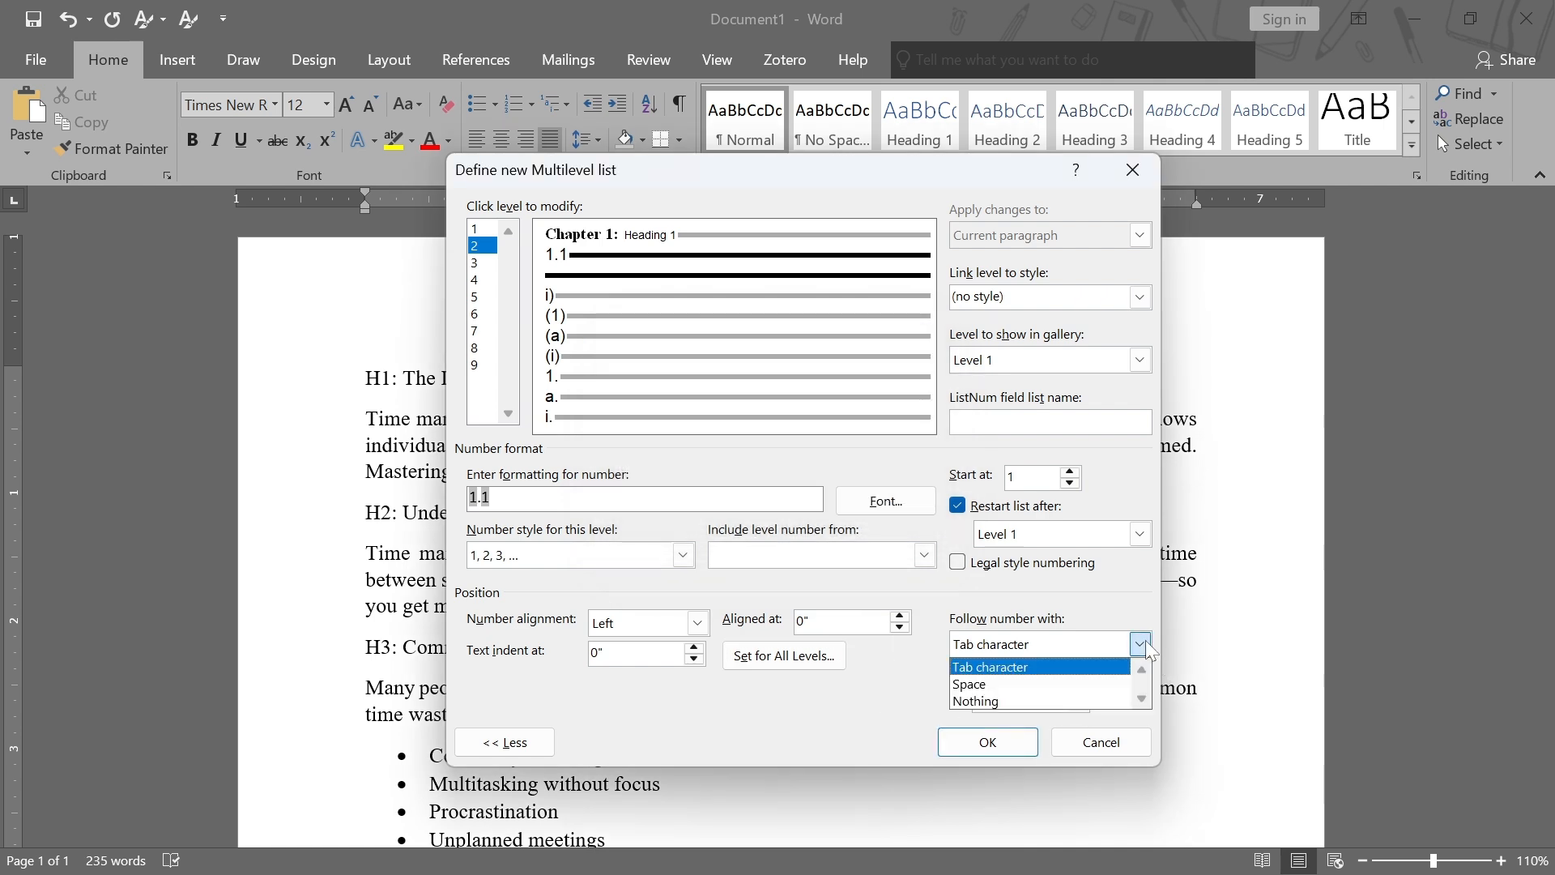
{"action": "left_click", "coordinate": [1029, 685]}
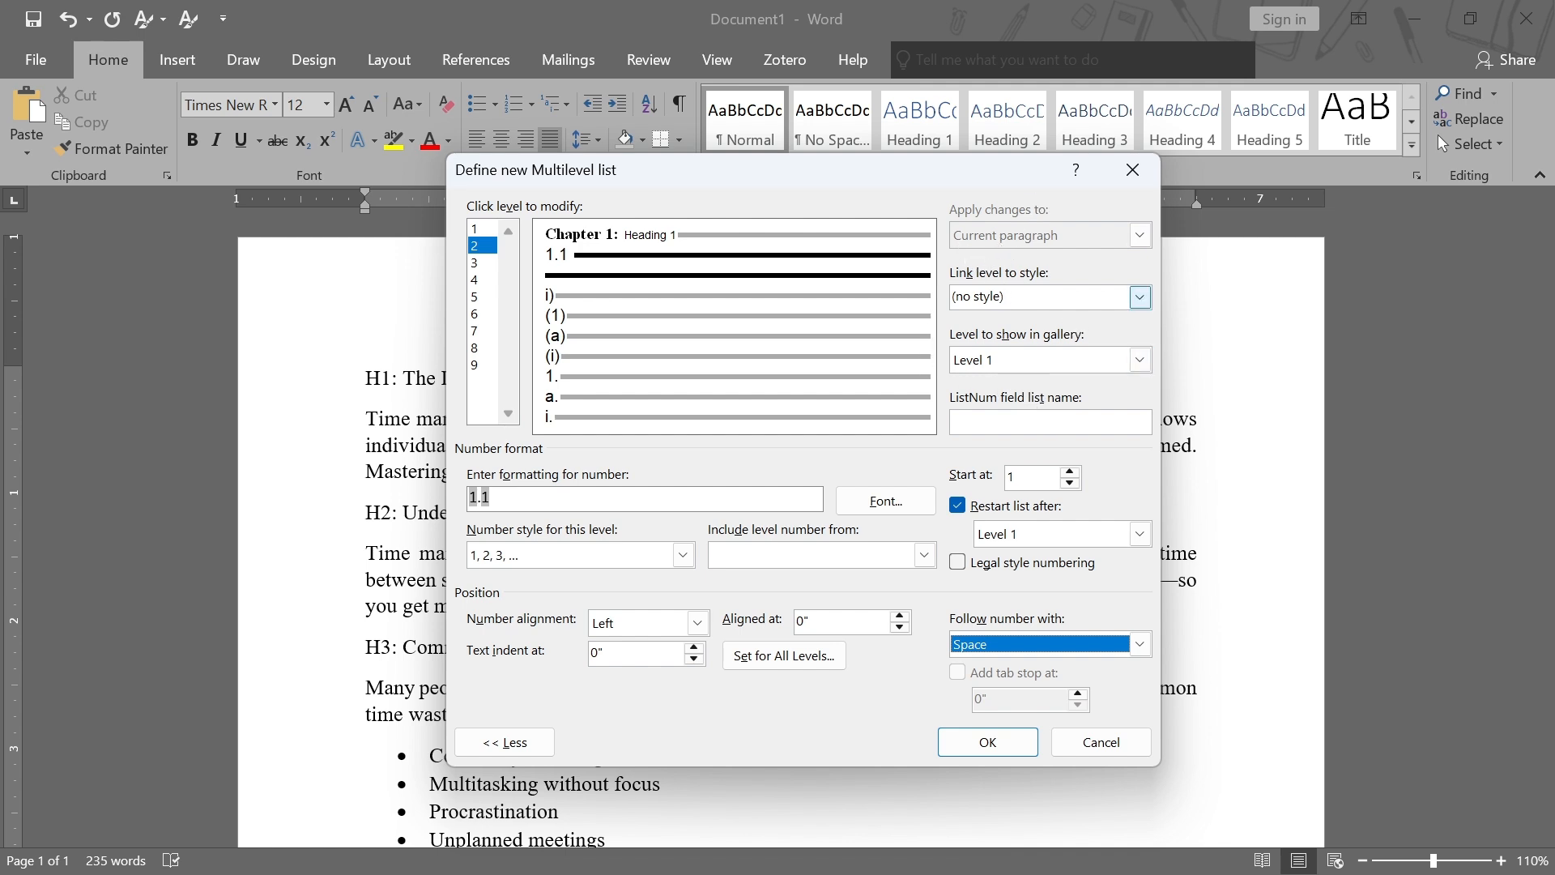
Link level 2 to Heading 2 and format its number as Times New Roman, Bold, 16 pt, black
{"action": "left_click", "coordinate": [1140, 301]}
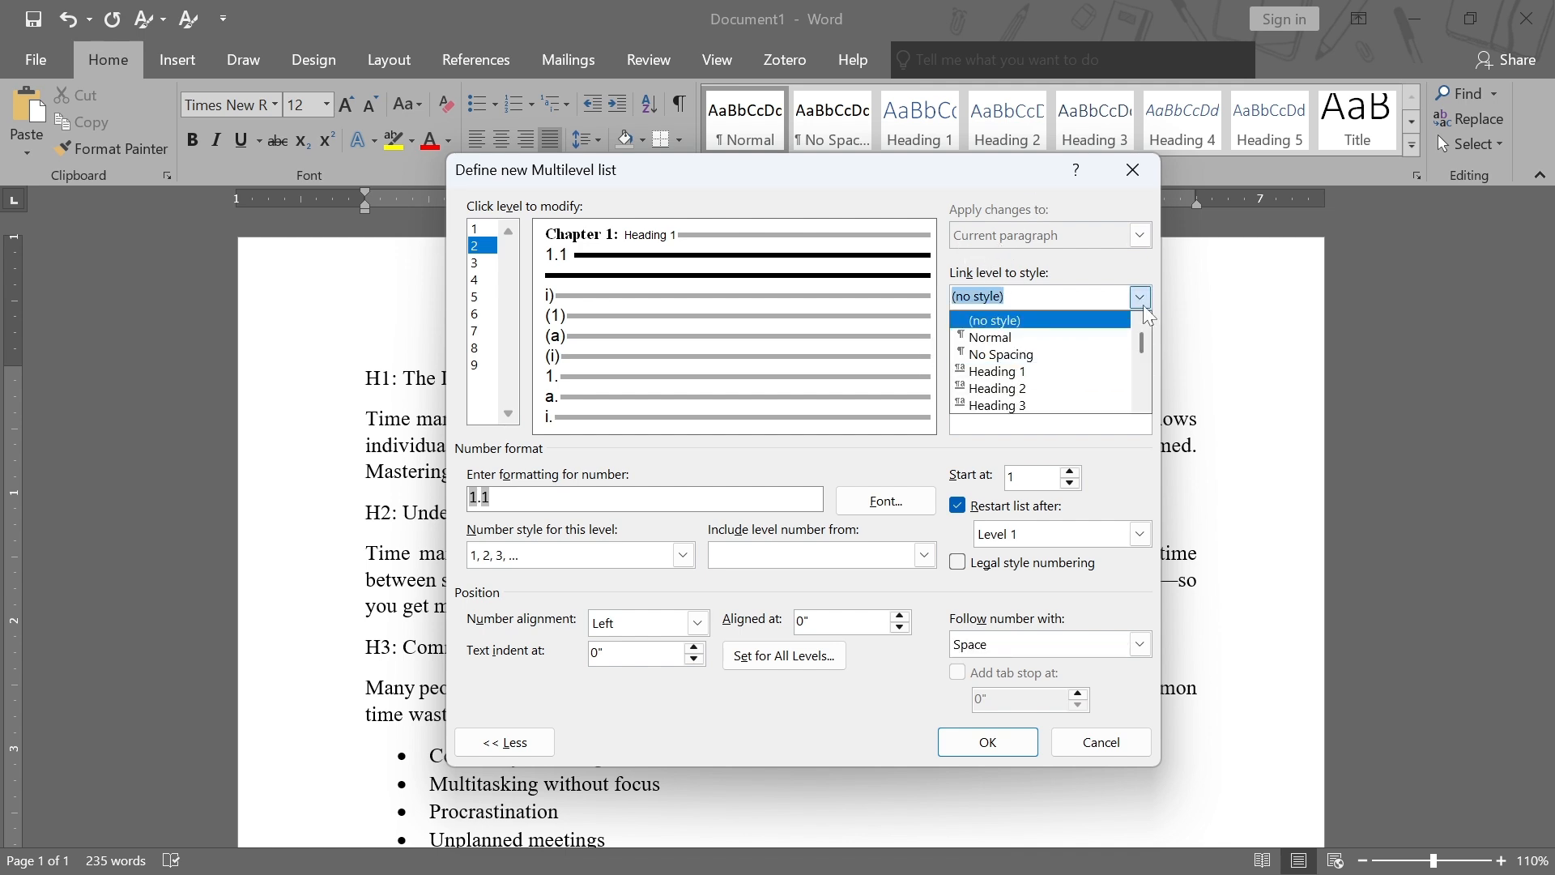
{"action": "left_click", "coordinate": [1033, 393]}
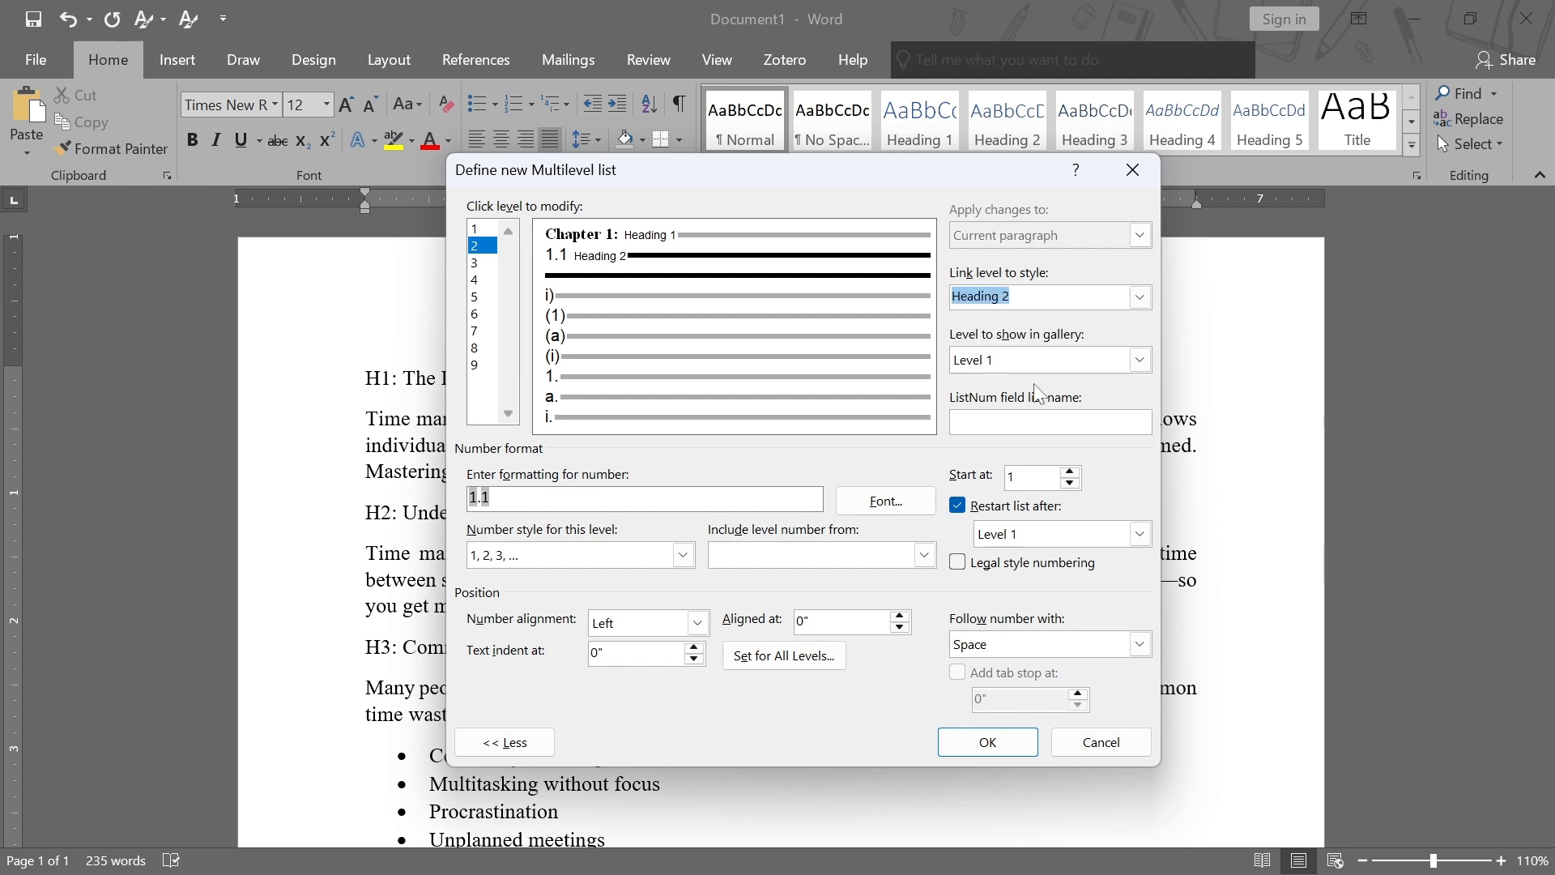
{"action": "left_click", "coordinate": [873, 504]}
{"action": "type", "text": "time"}
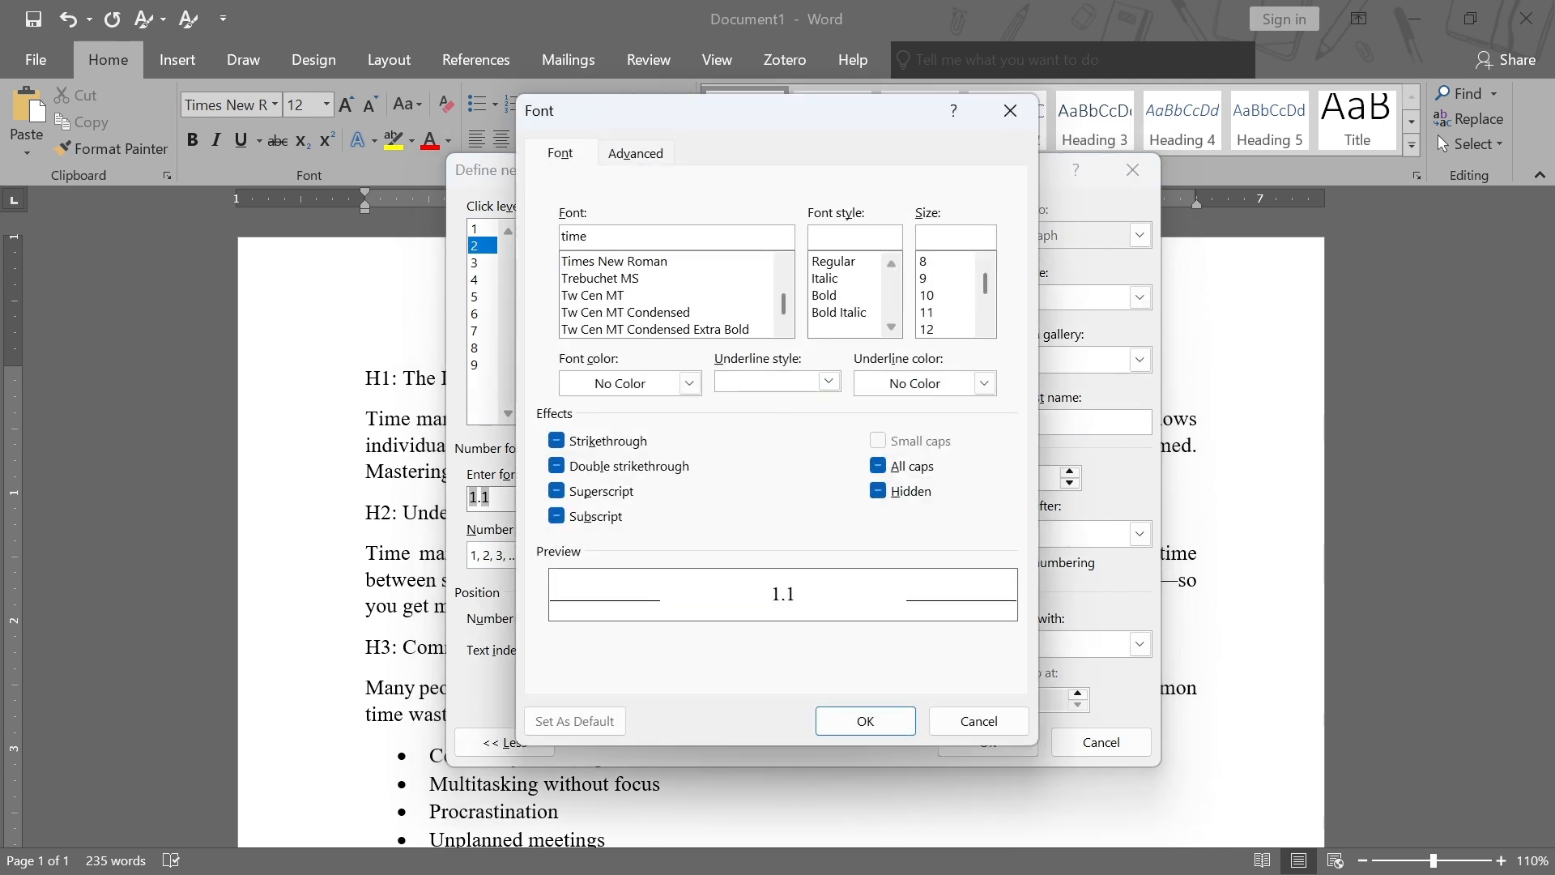
{"action": "left_click", "coordinate": [658, 262]}
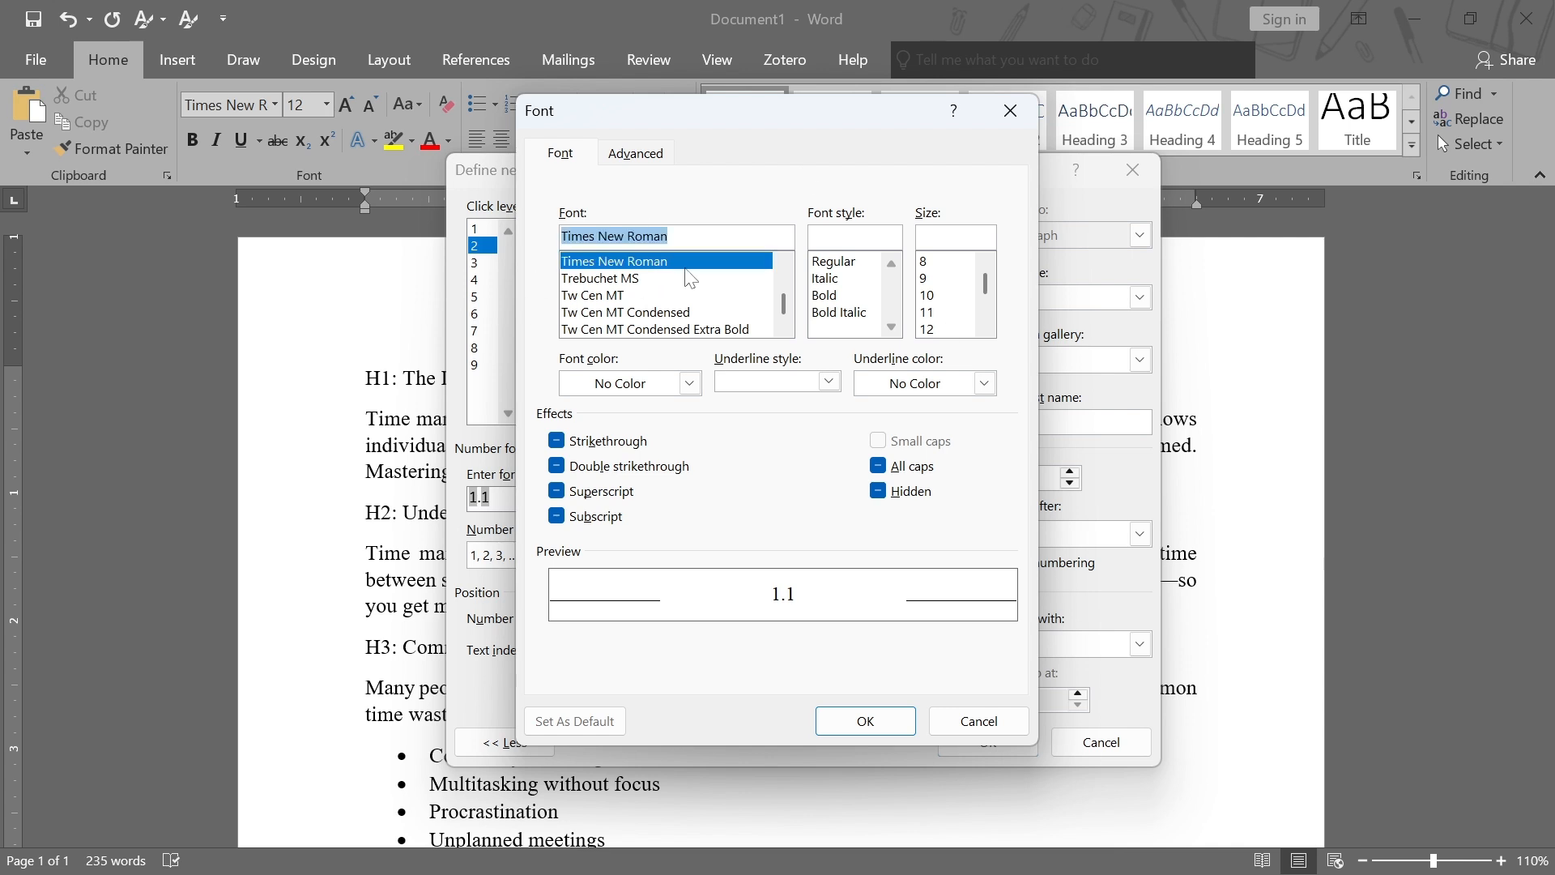
{"action": "left_click", "coordinate": [832, 298]}
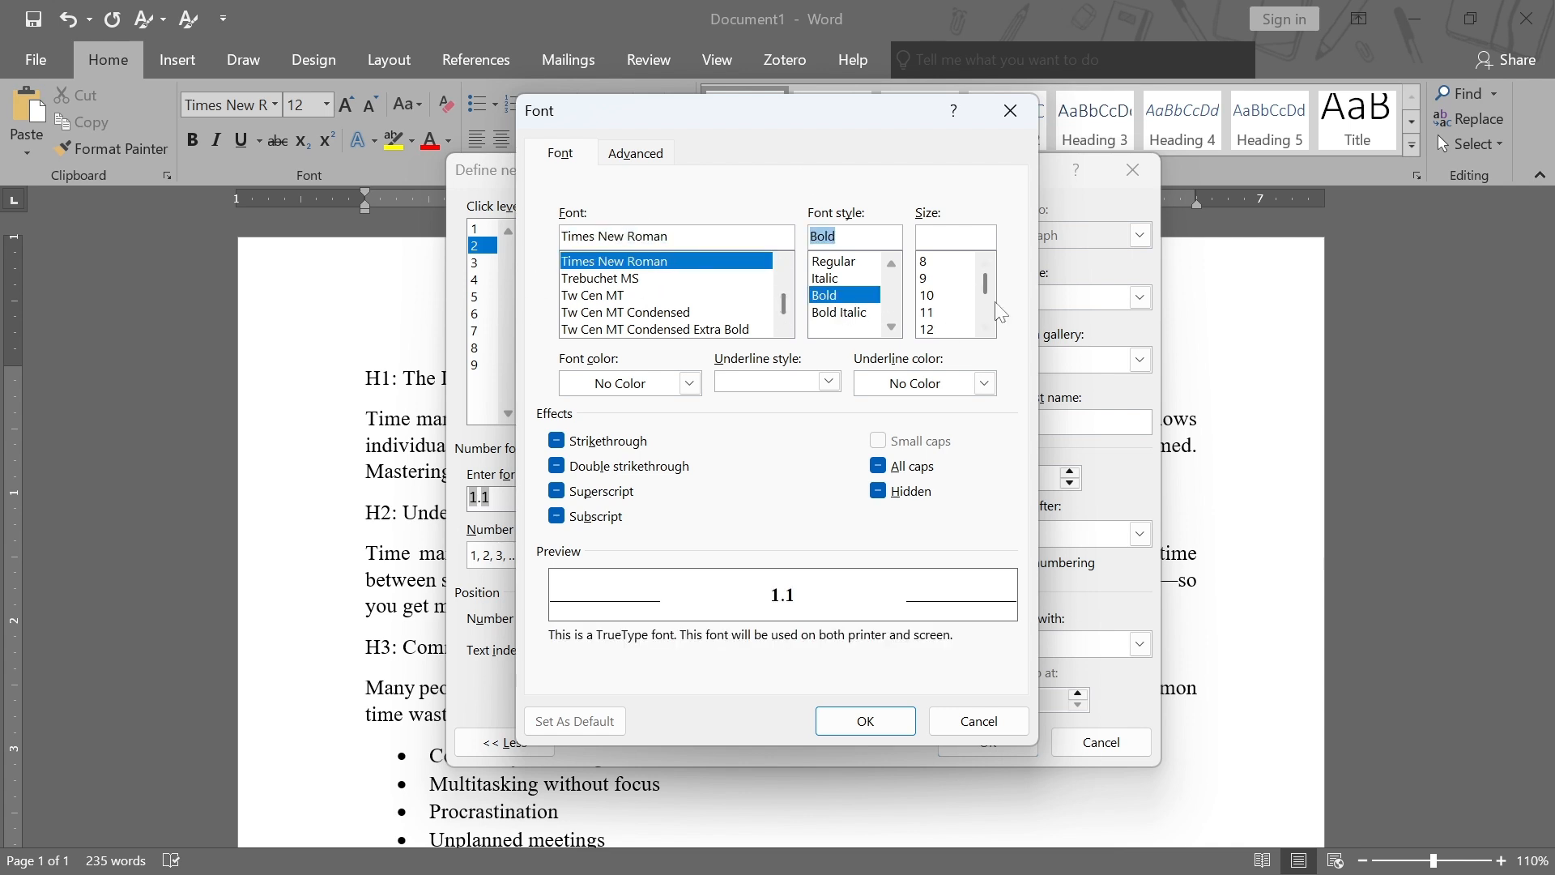
{"action": "scroll", "coordinate": [944, 324], "scroll_direction": "down", "scroll_amount": 2}
{"action": "left_click", "coordinate": [938, 266]}
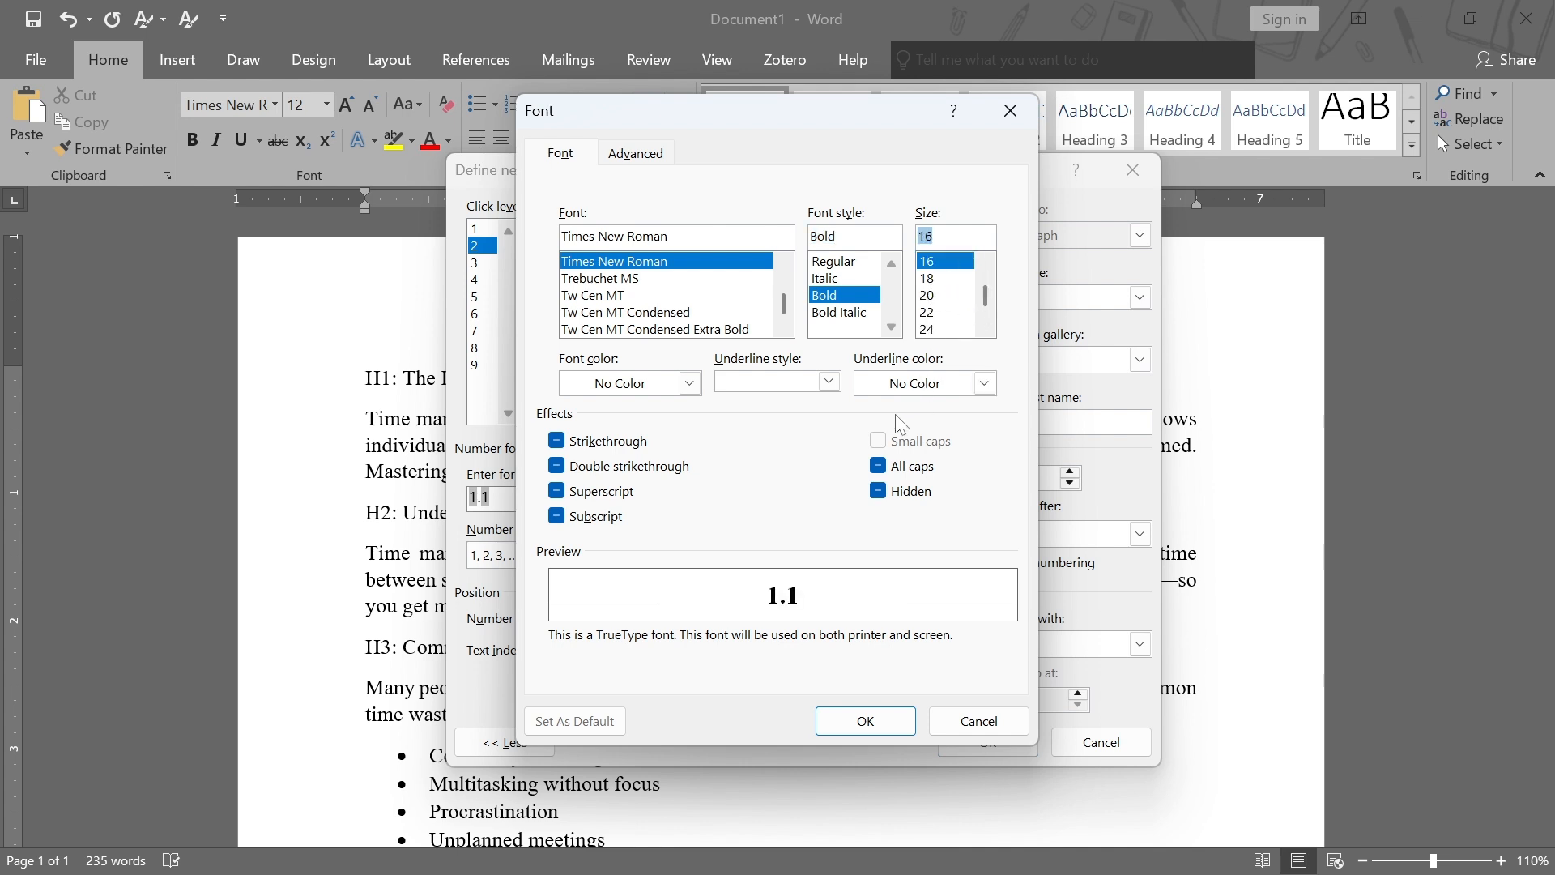
{"action": "left_click", "coordinate": [689, 384]}
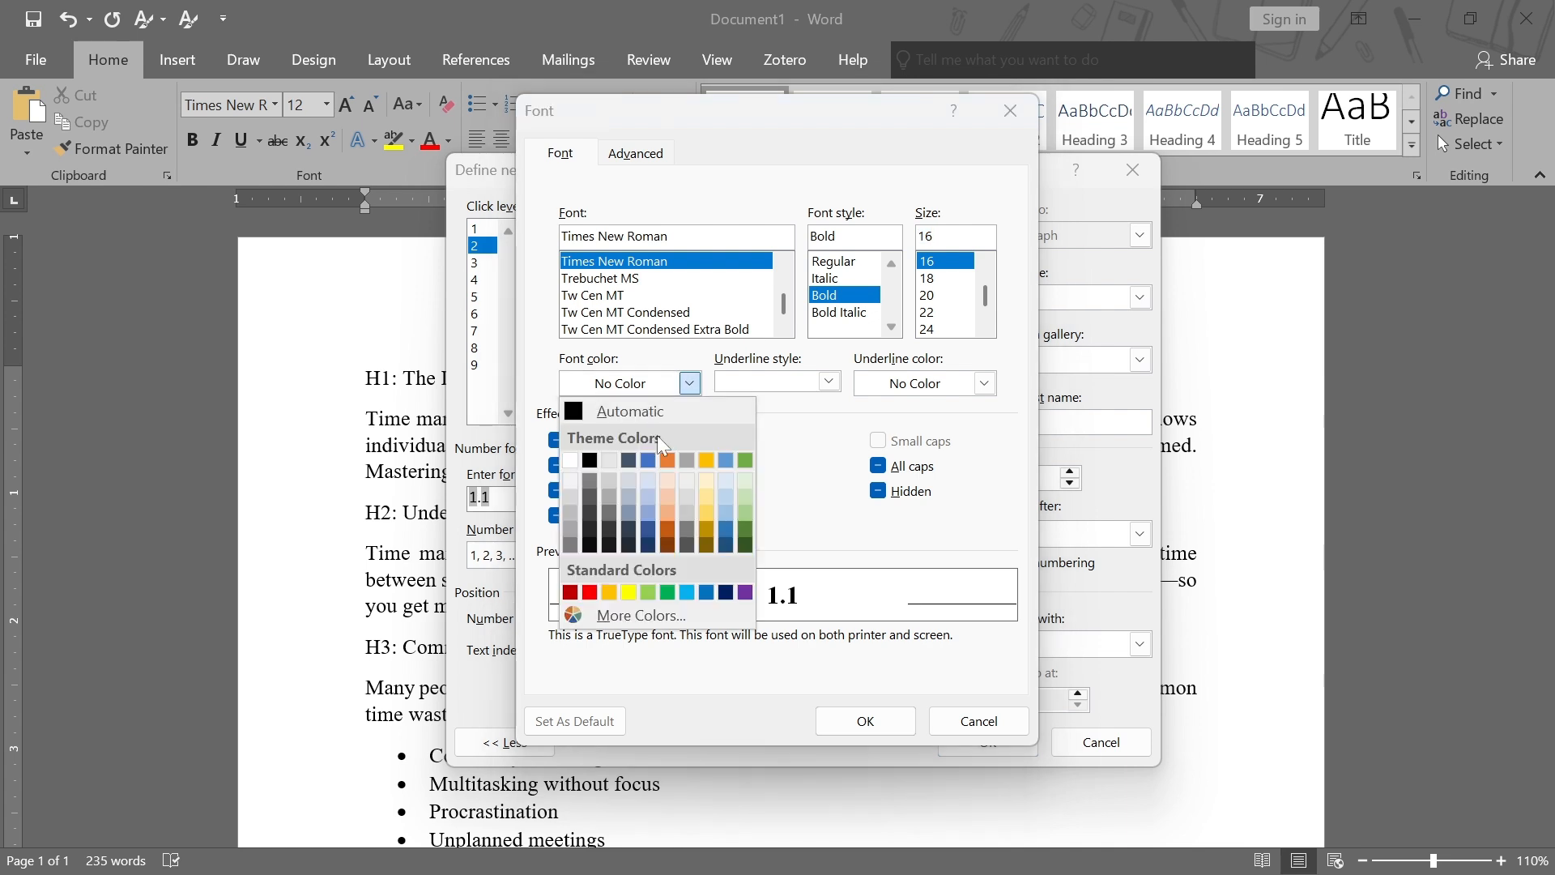
{"action": "left_click", "coordinate": [589, 460]}
{"action": "left_click", "coordinate": [866, 722]}
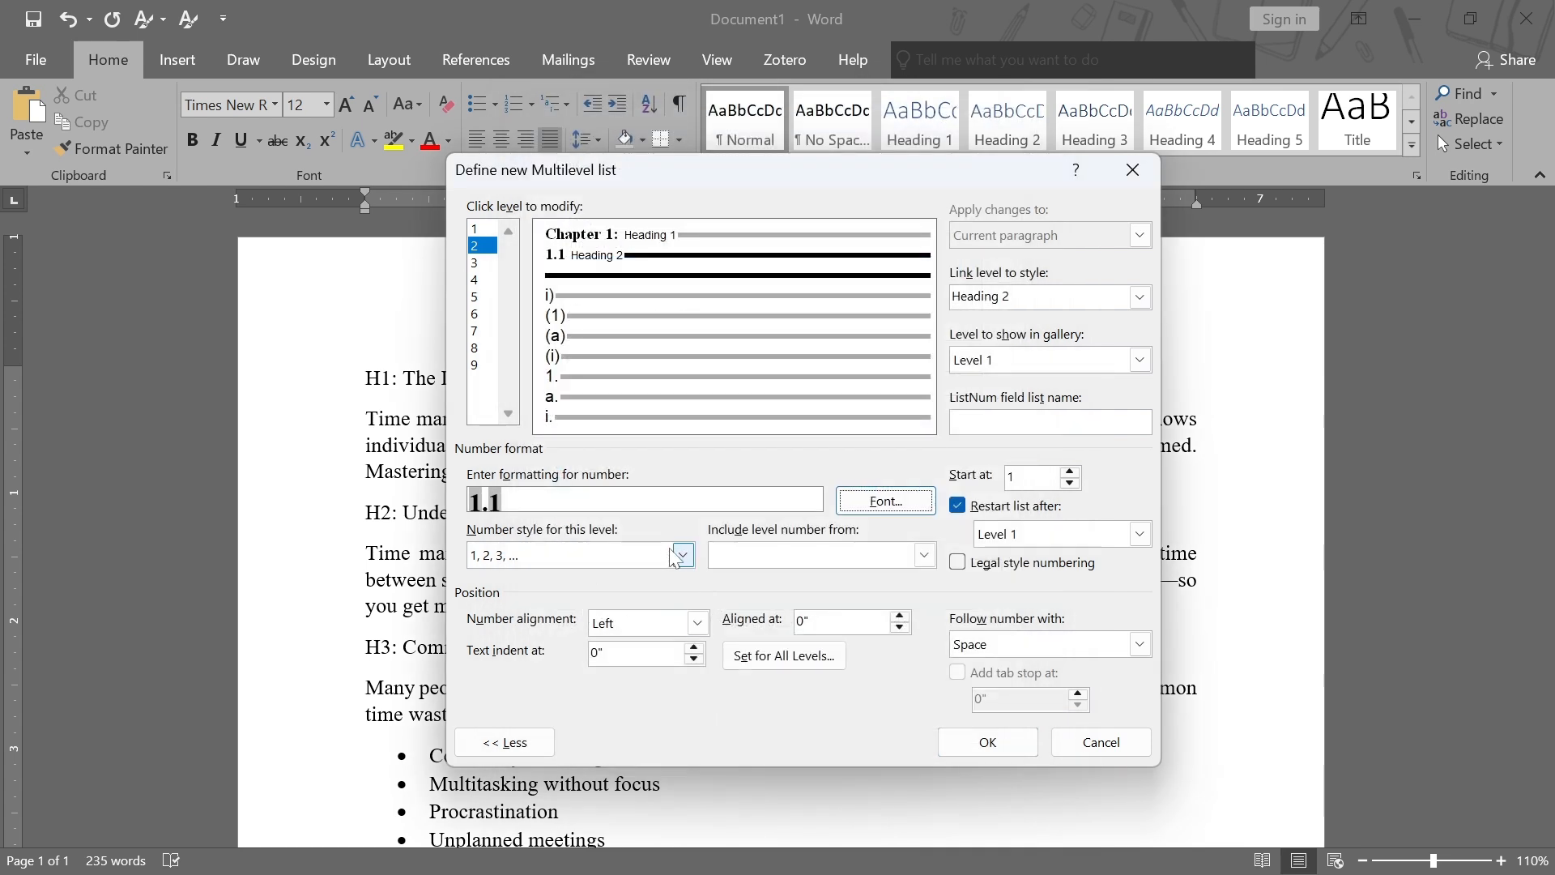
Build level 3's number format as 1.1.1 by including the level 1 and level 2 numbers and using the 1, 2, 3 style
{"action": "left_click", "coordinate": [474, 263]}
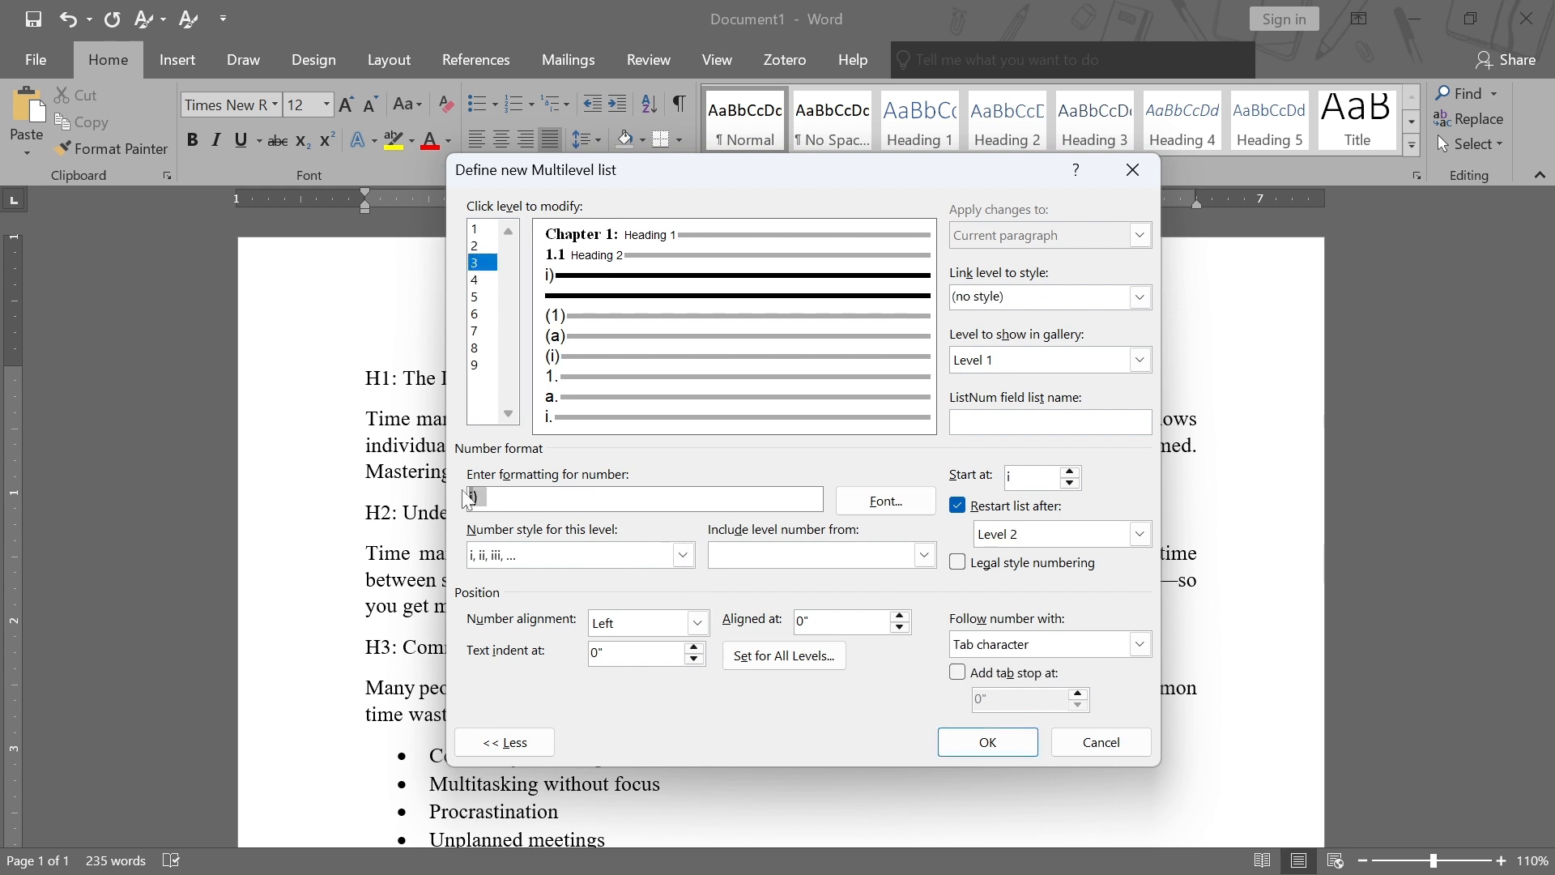
{"action": "key", "text": "BackSpace"}
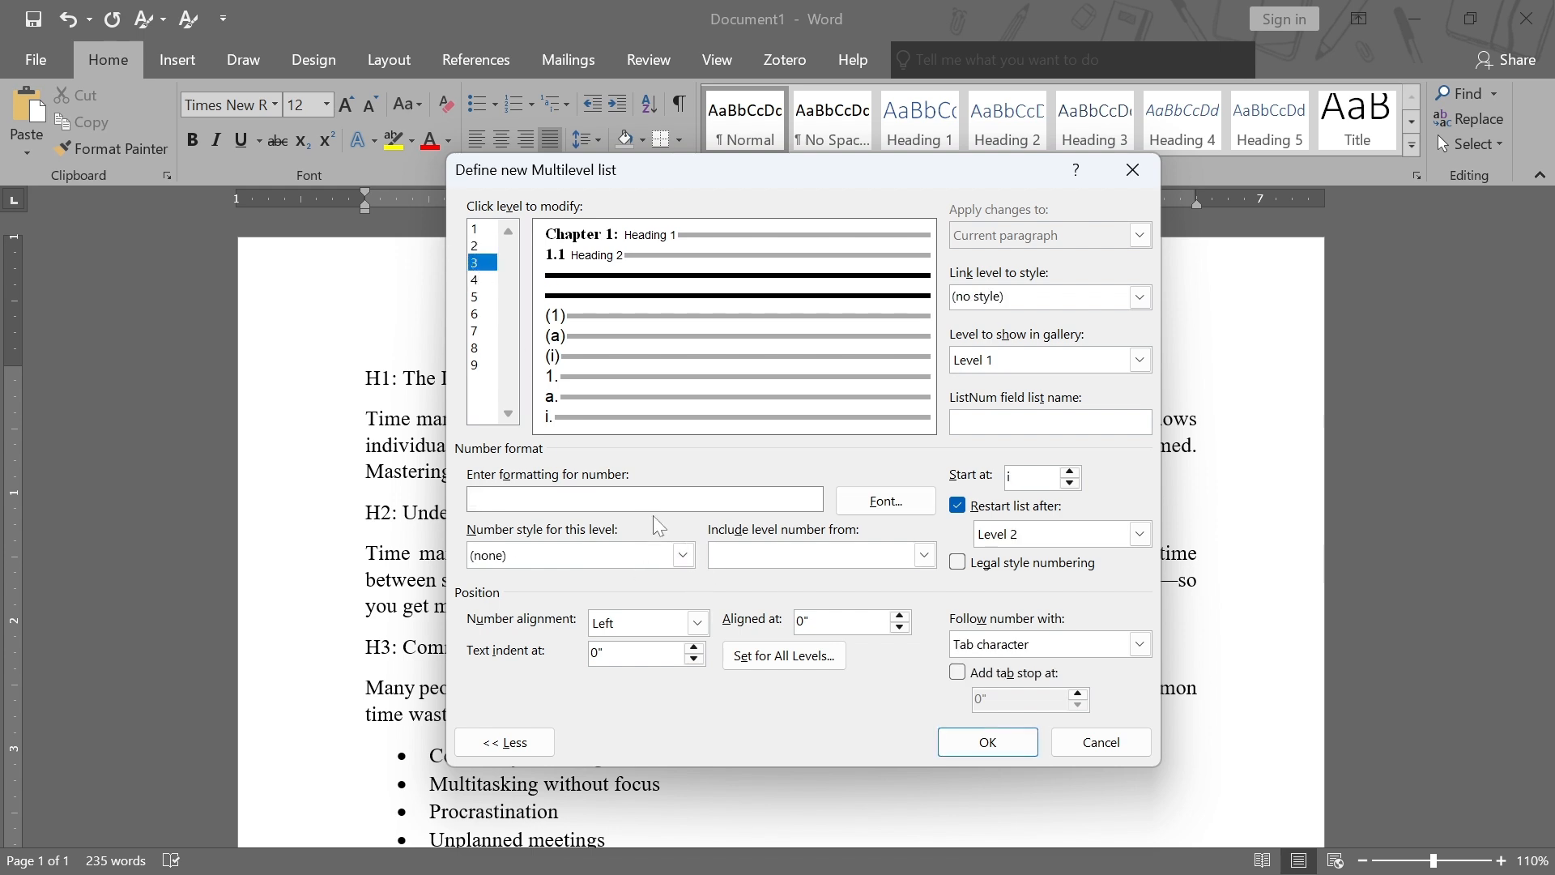
{"action": "left_click", "coordinate": [924, 556]}
{"action": "left_click", "coordinate": [779, 579]}
{"action": "type", "text": "."}
{"action": "left_click", "coordinate": [924, 555]}
{"action": "left_click", "coordinate": [802, 595]}
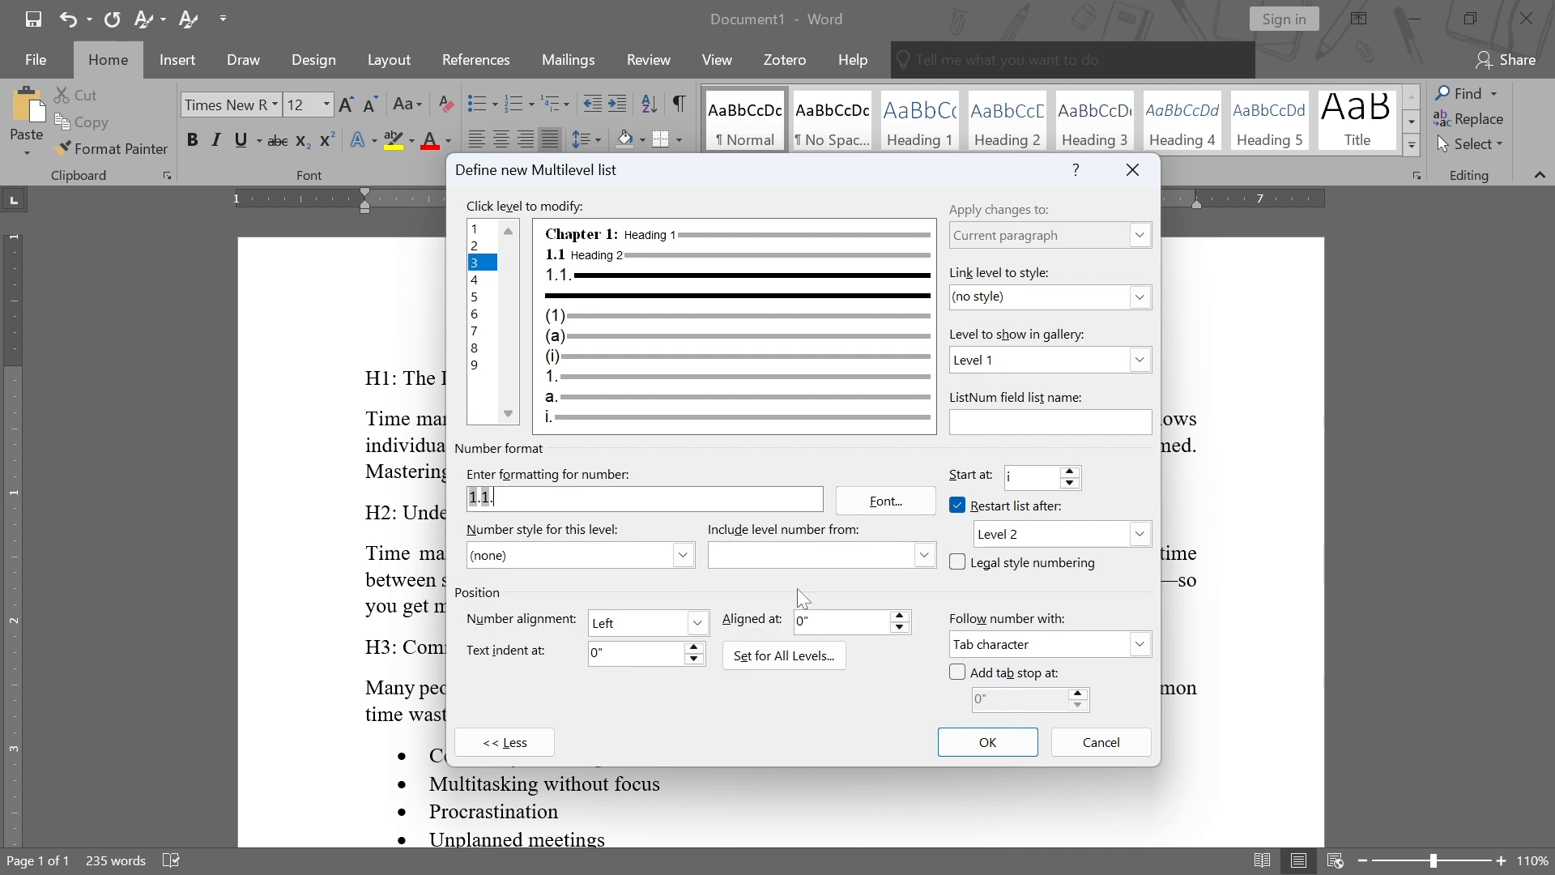
{"action": "left_click", "coordinate": [684, 555]}
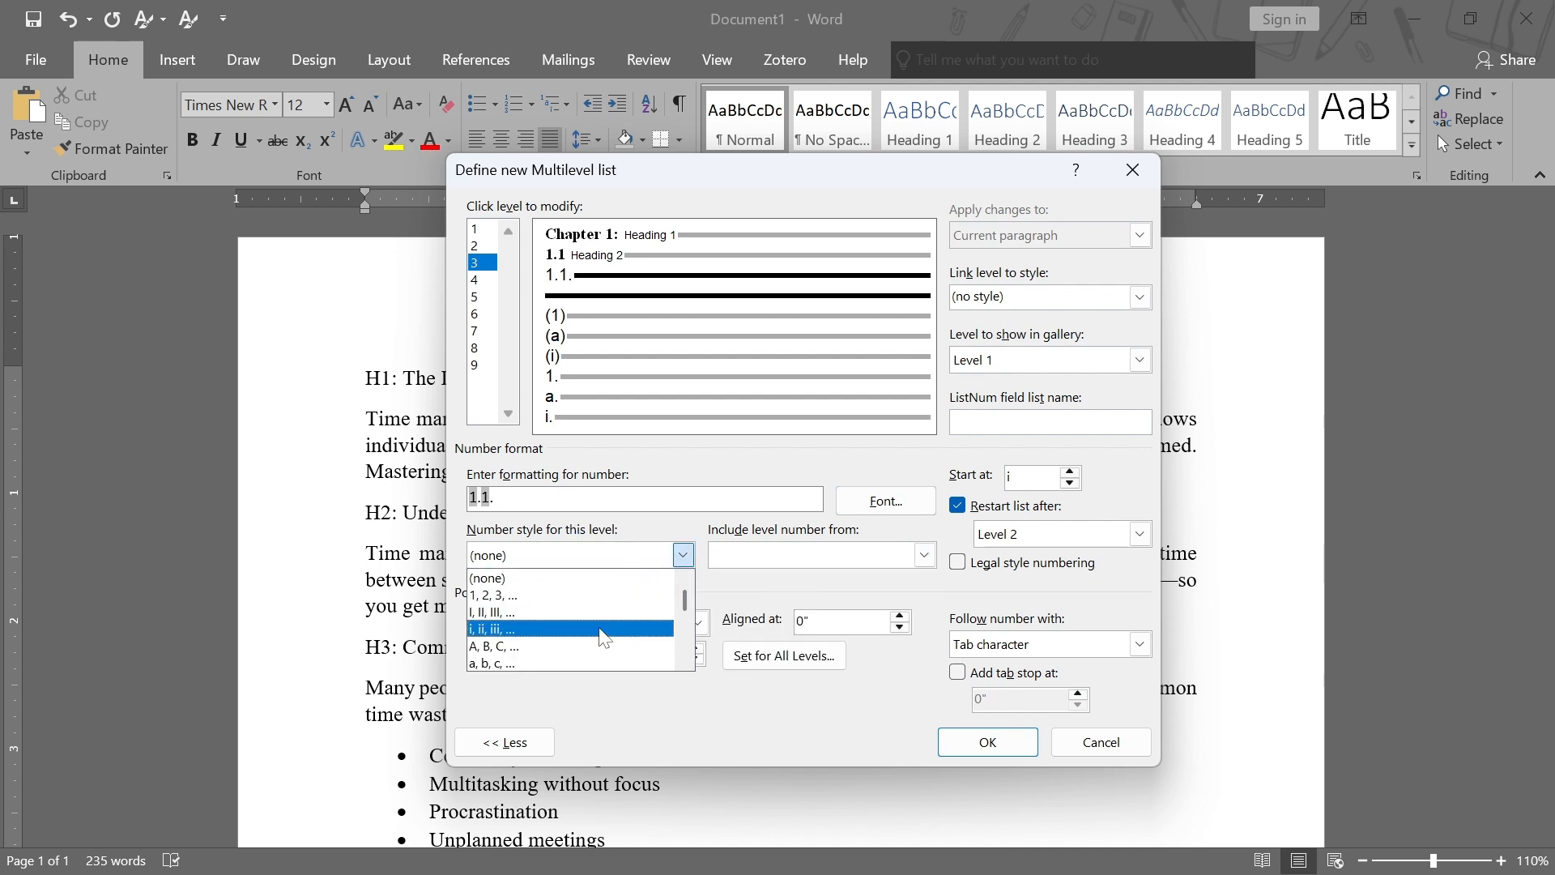
{"action": "left_click", "coordinate": [582, 595]}
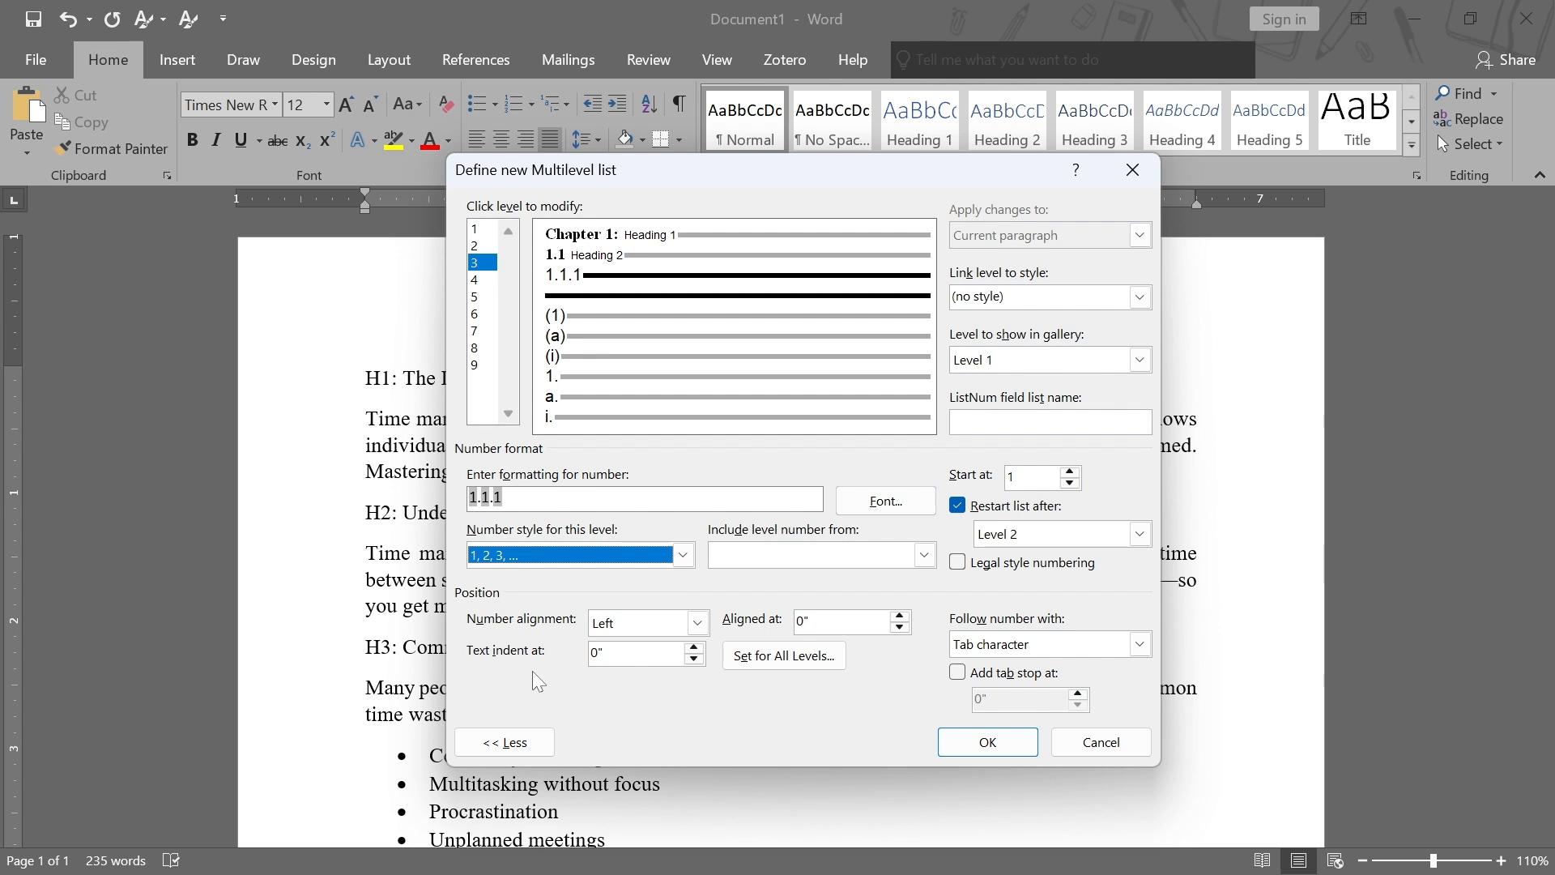
Keep zero indents for all levels and make level 3 follow its number with a space
{"action": "left_click", "coordinate": [826, 660]}
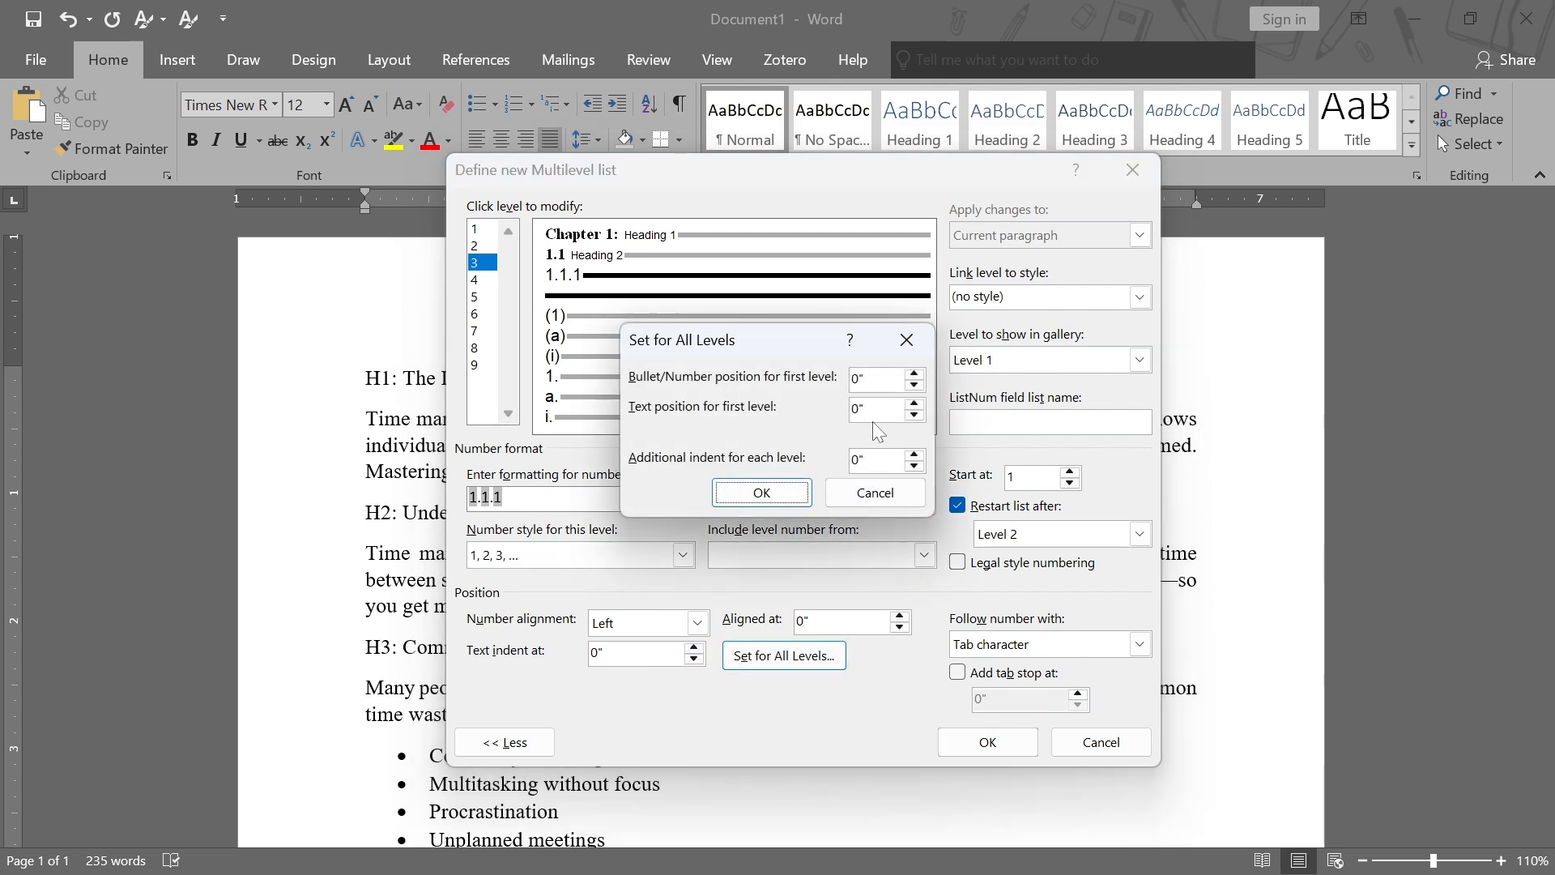
{"action": "left_click", "coordinate": [759, 490]}
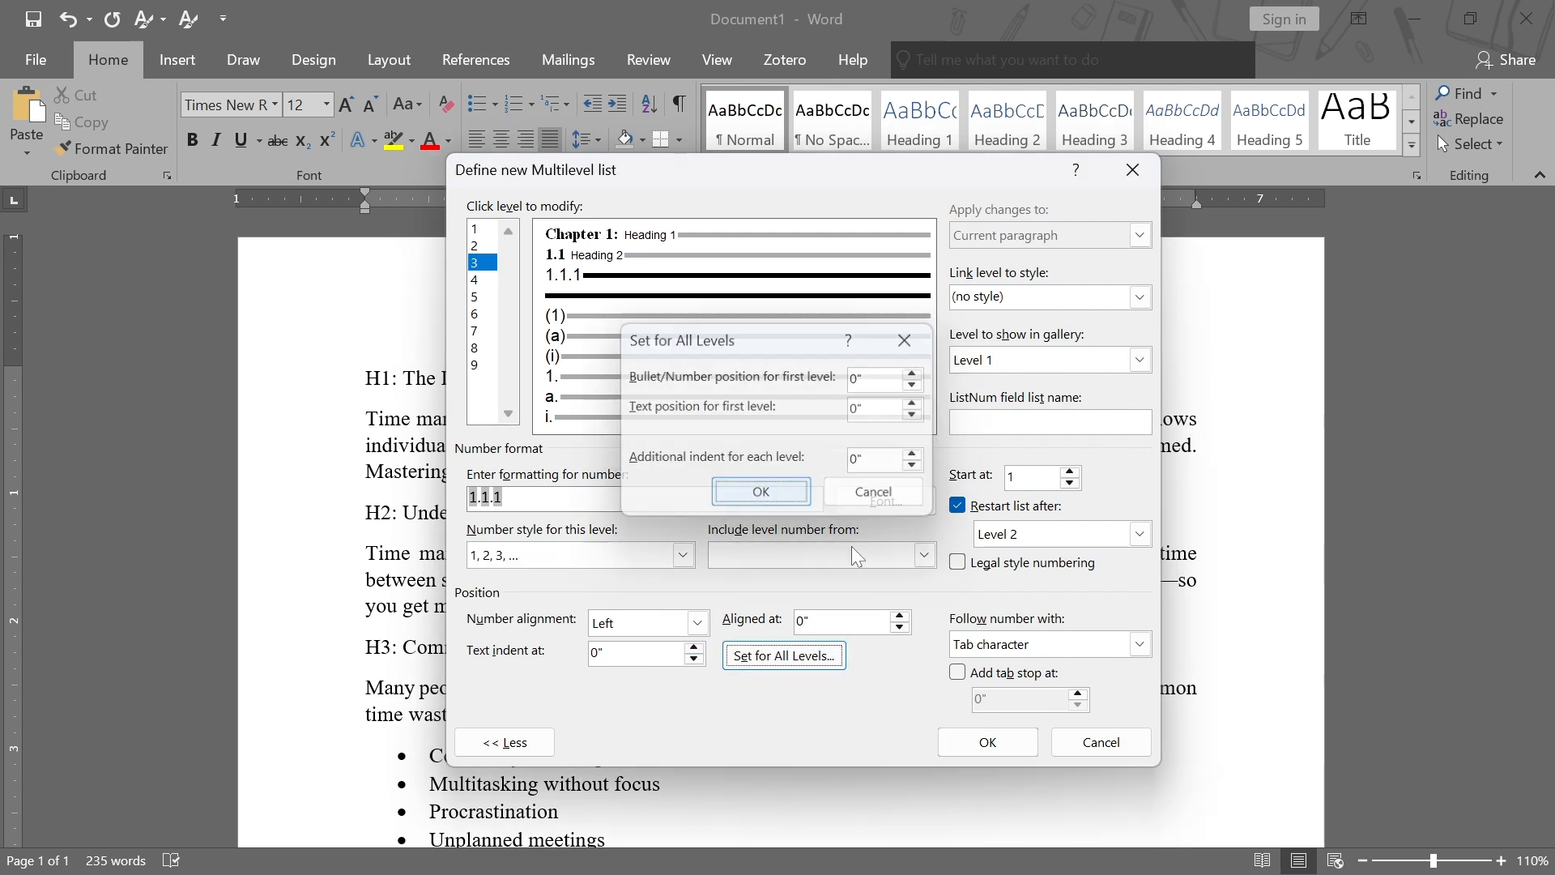
{"action": "left_click", "coordinate": [1077, 645]}
{"action": "left_click", "coordinate": [1065, 684]}
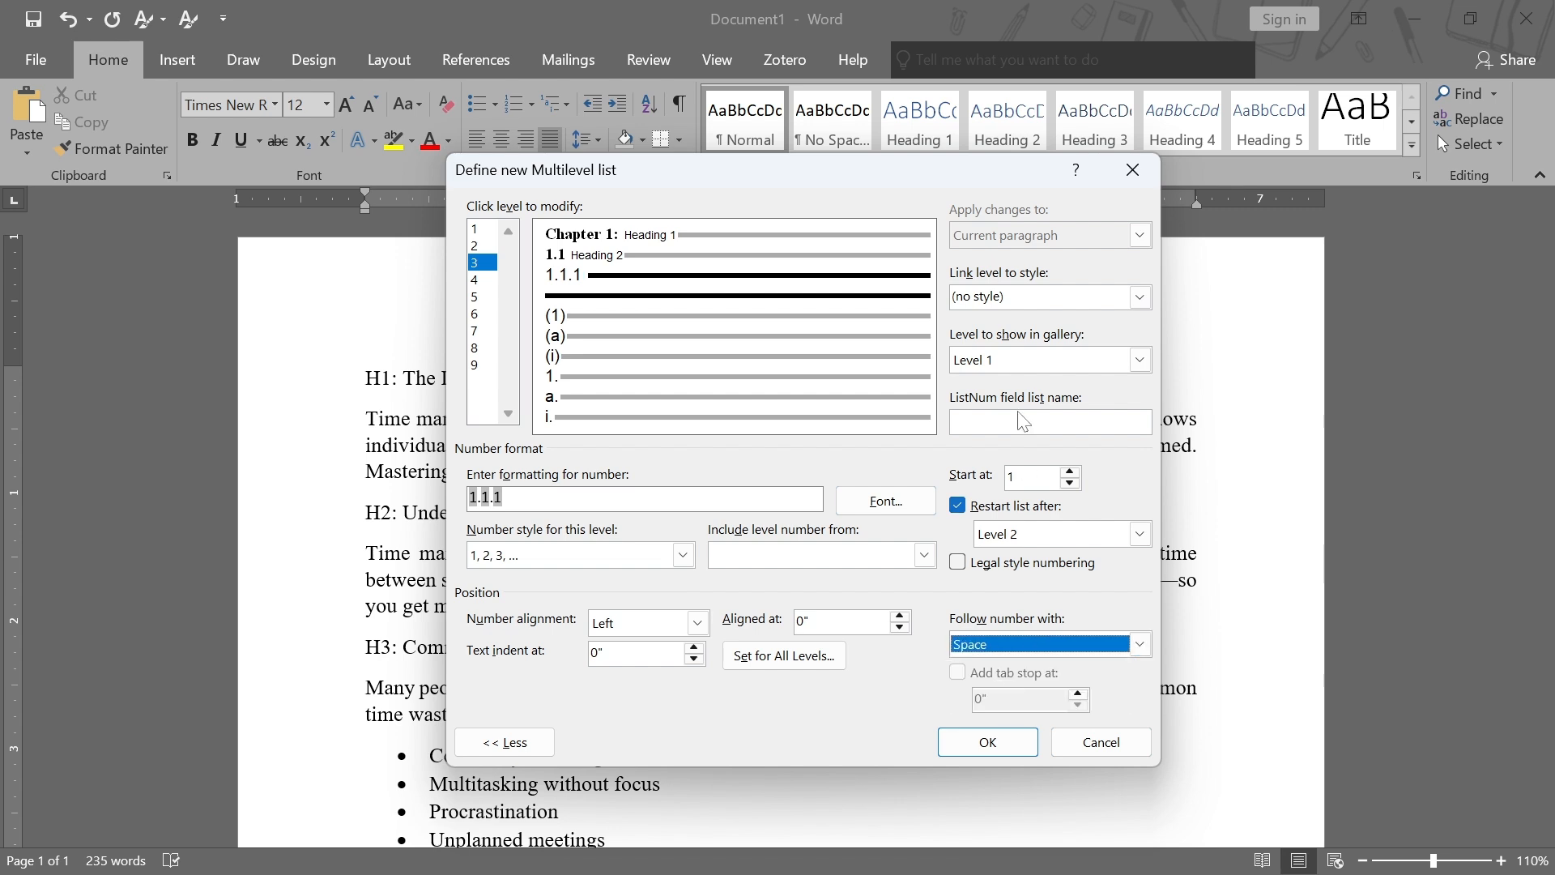
Link level 3 to Heading 3 and format its number as Times New Roman, Bold, 14 pt, black
{"action": "left_click", "coordinate": [1141, 298]}
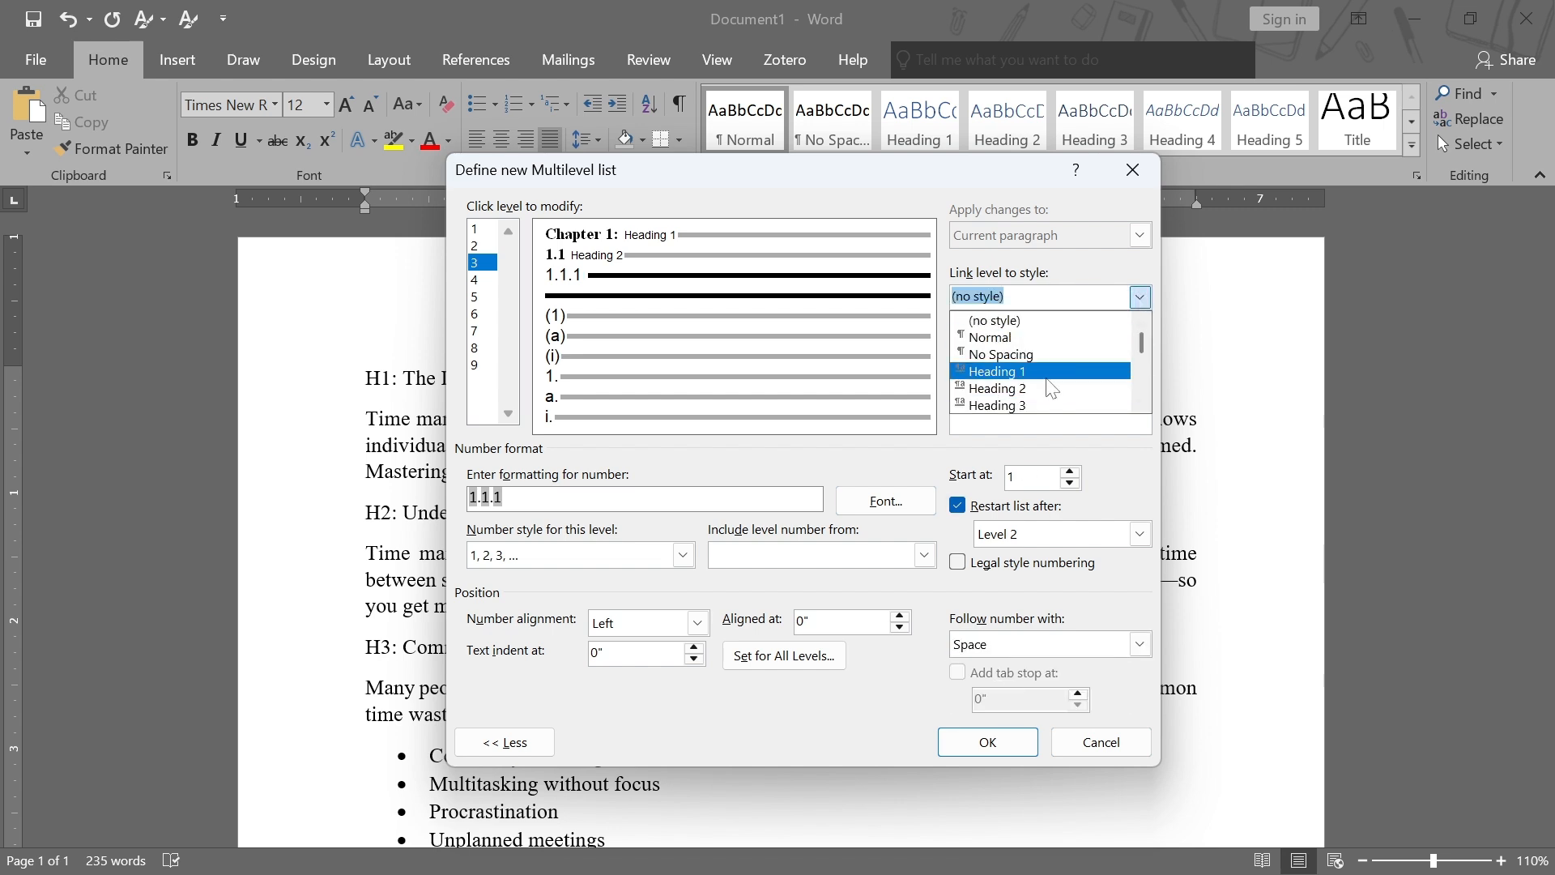
{"action": "left_click", "coordinate": [1039, 400]}
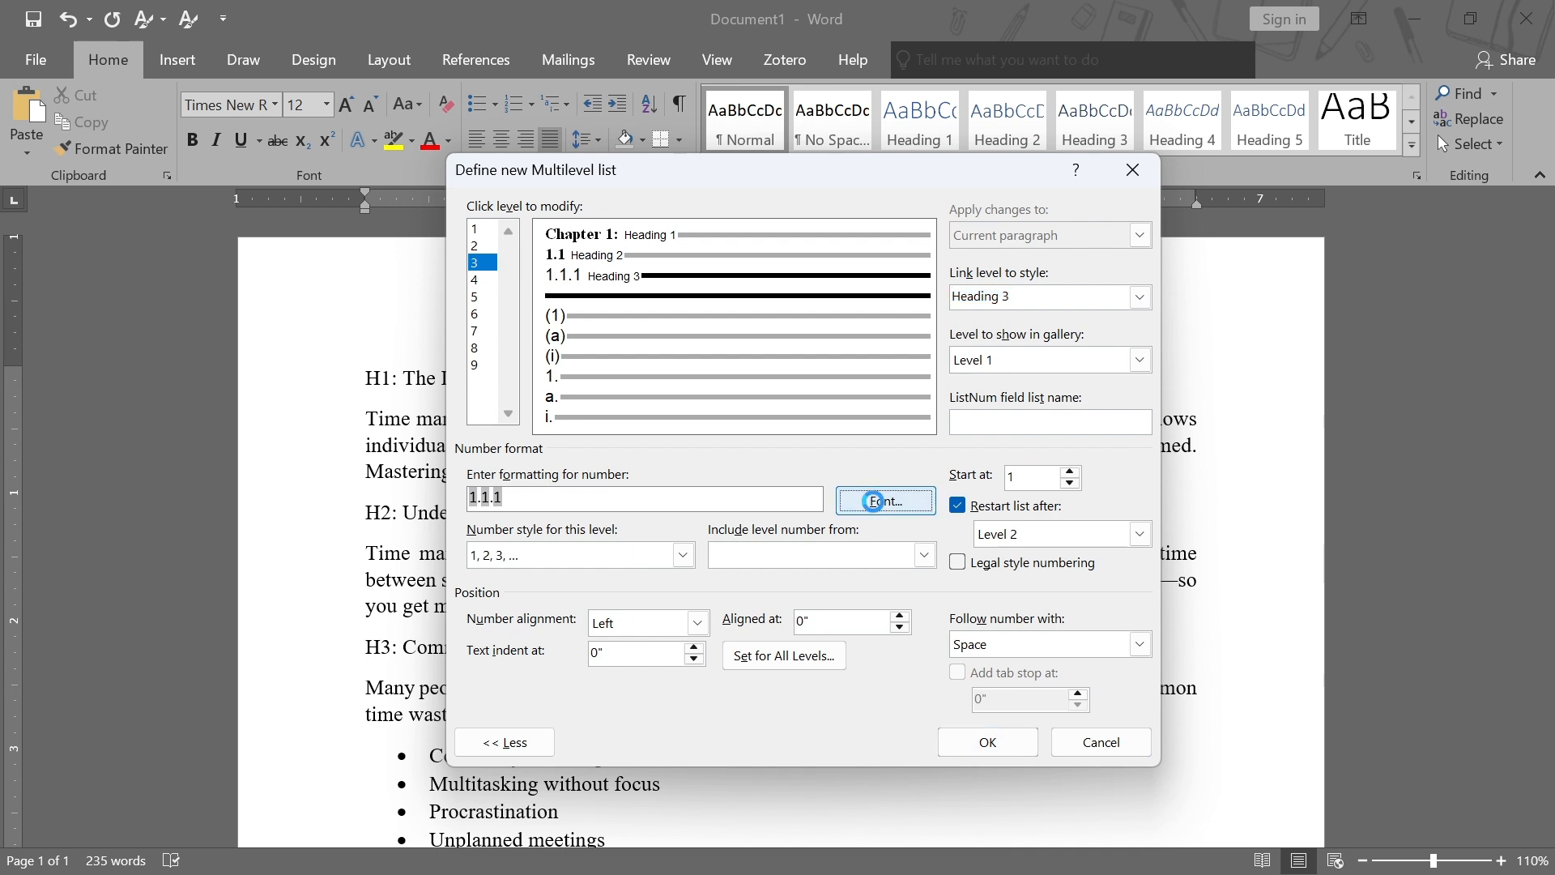
{"action": "left_click", "coordinate": [886, 501]}
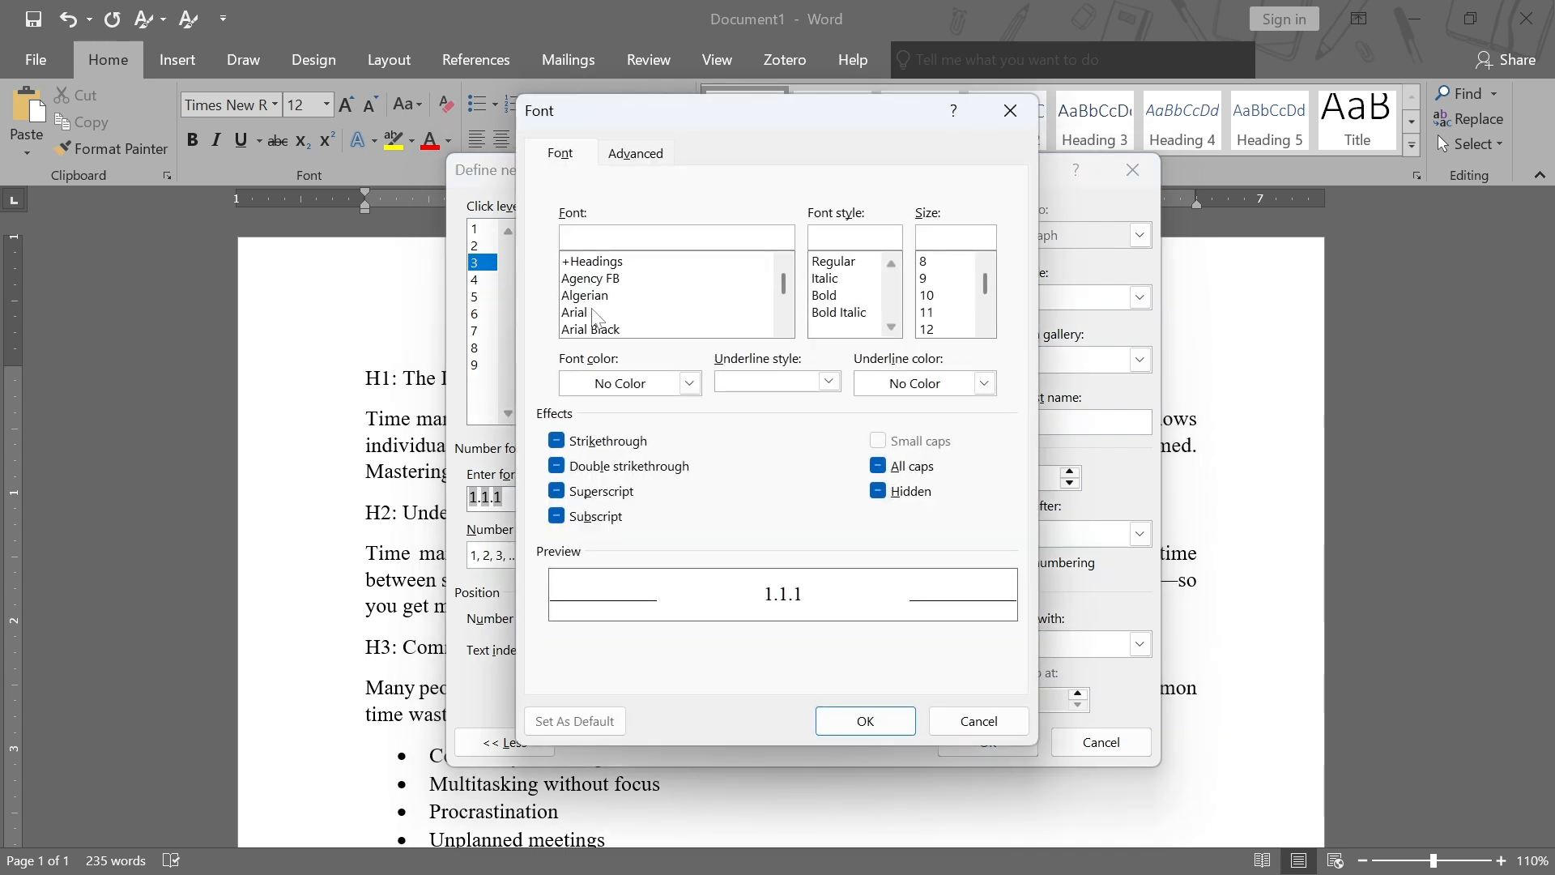
{"action": "type", "text": "time"}
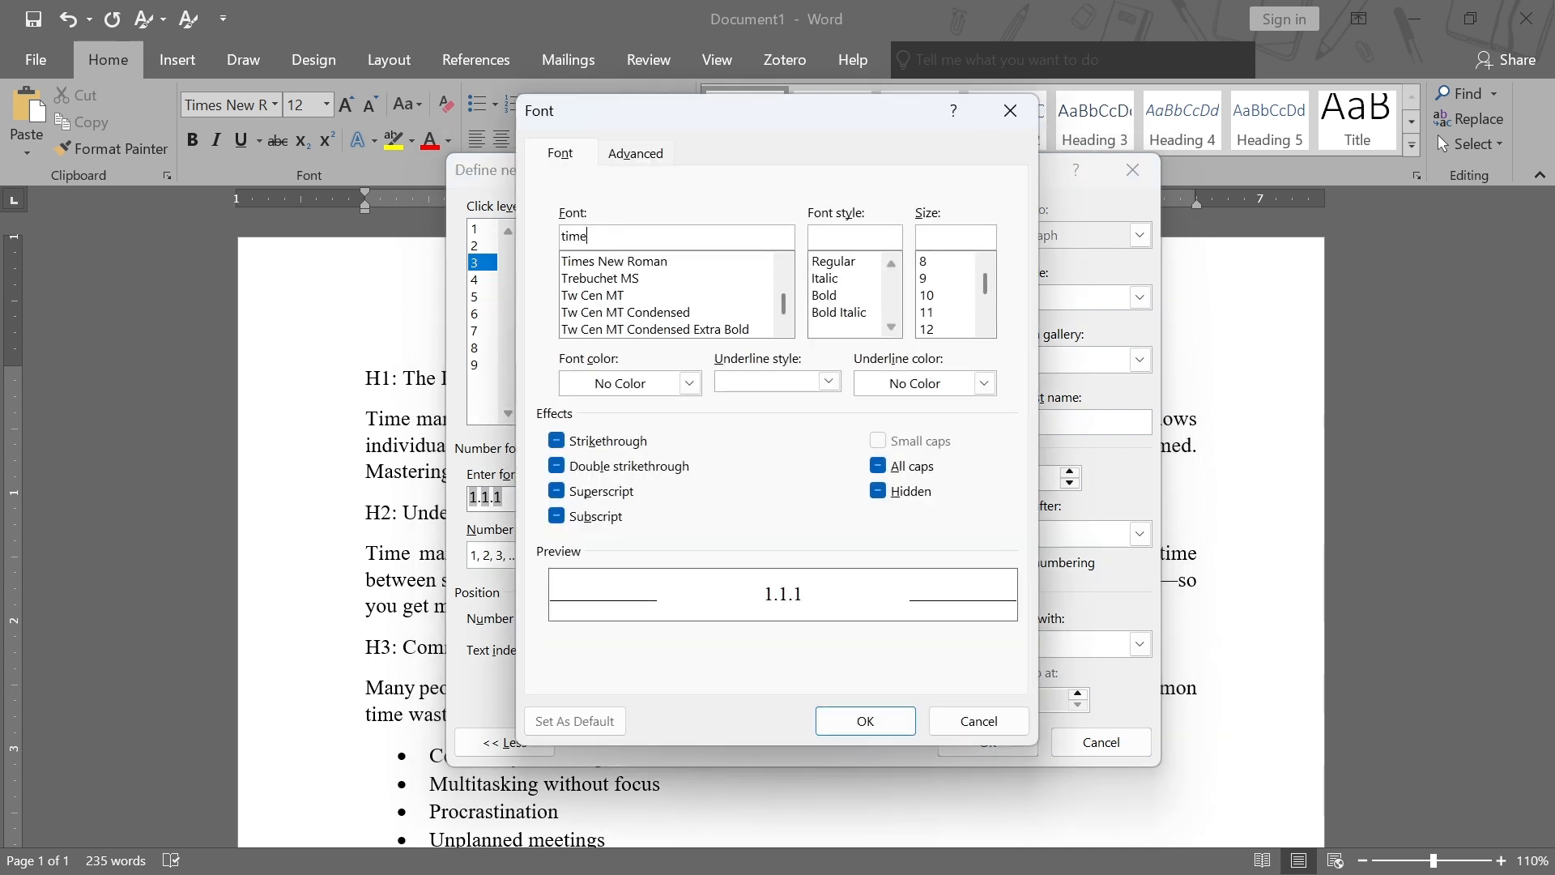
{"action": "left_click", "coordinate": [654, 264]}
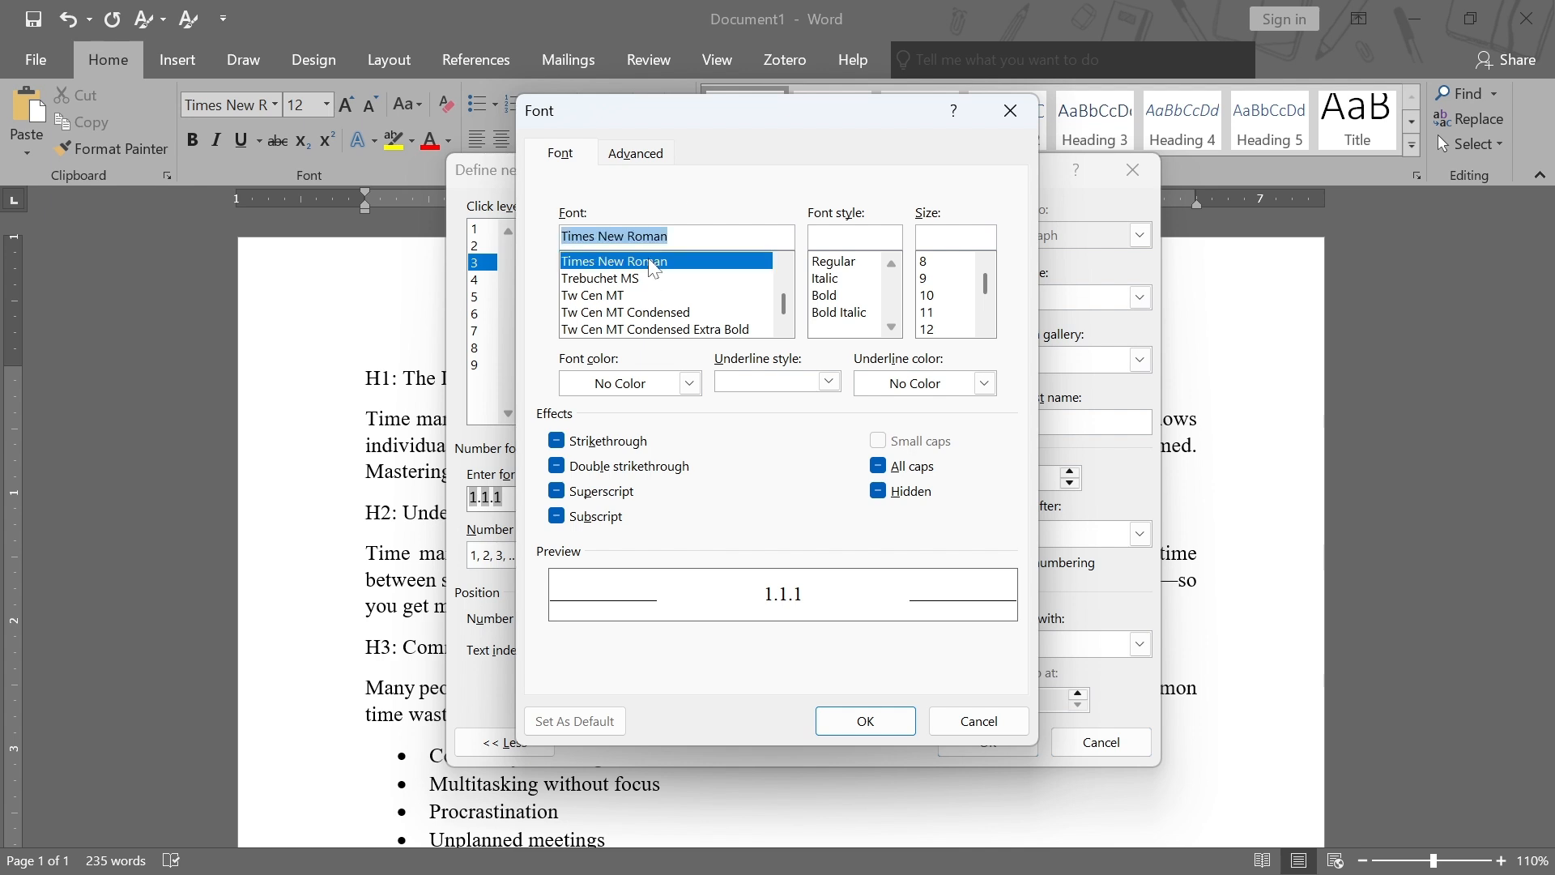
{"action": "left_click", "coordinate": [835, 298]}
{"action": "scroll", "coordinate": [959, 320], "scroll_direction": "down", "scroll_amount": 1}
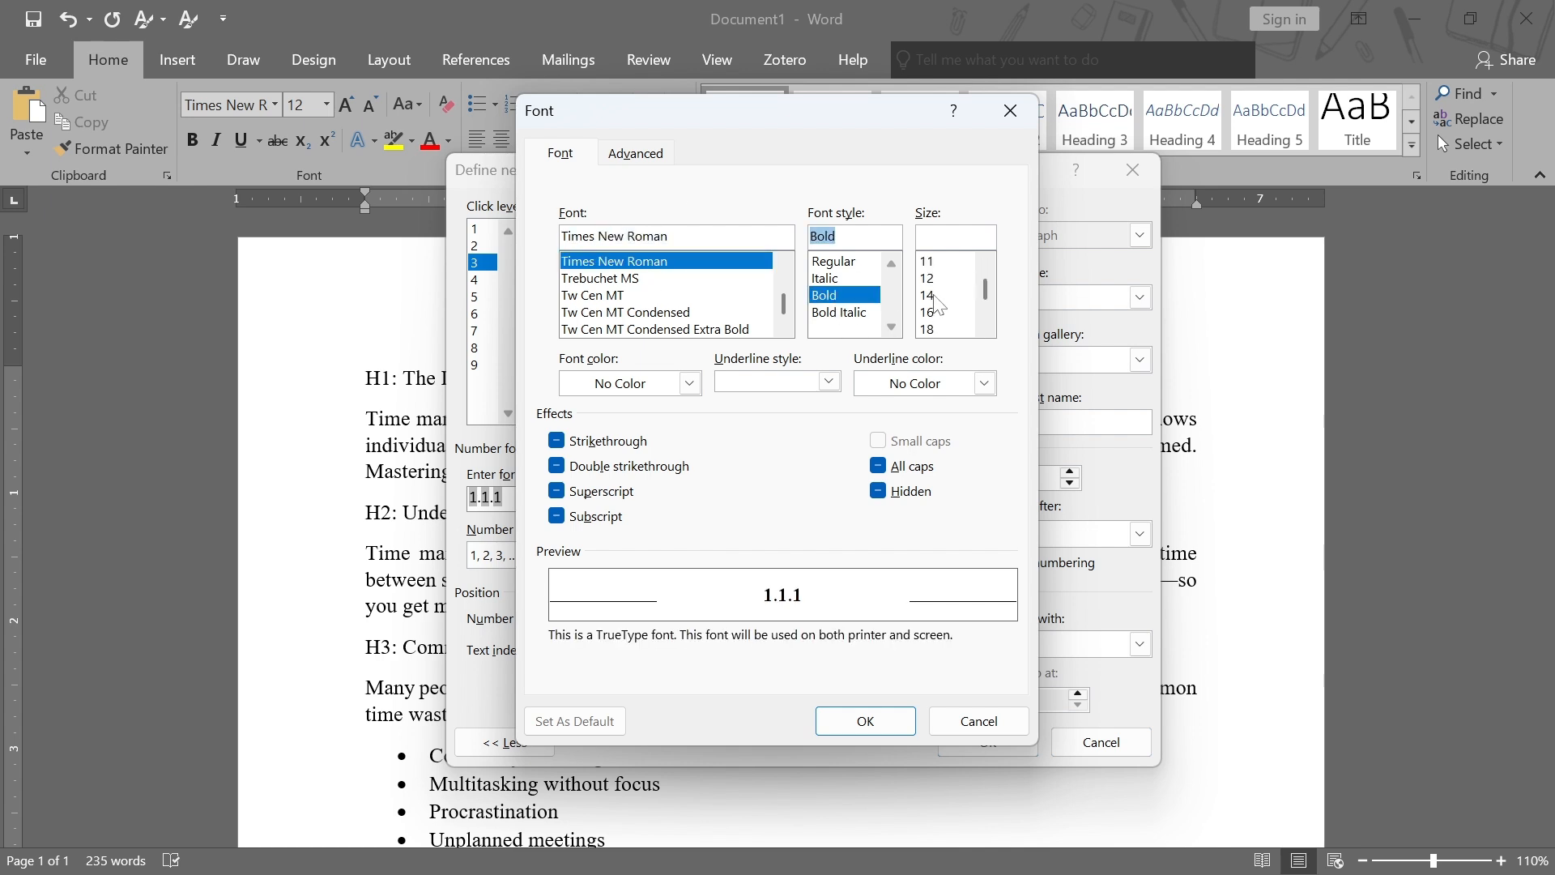
{"action": "left_click", "coordinate": [940, 296]}
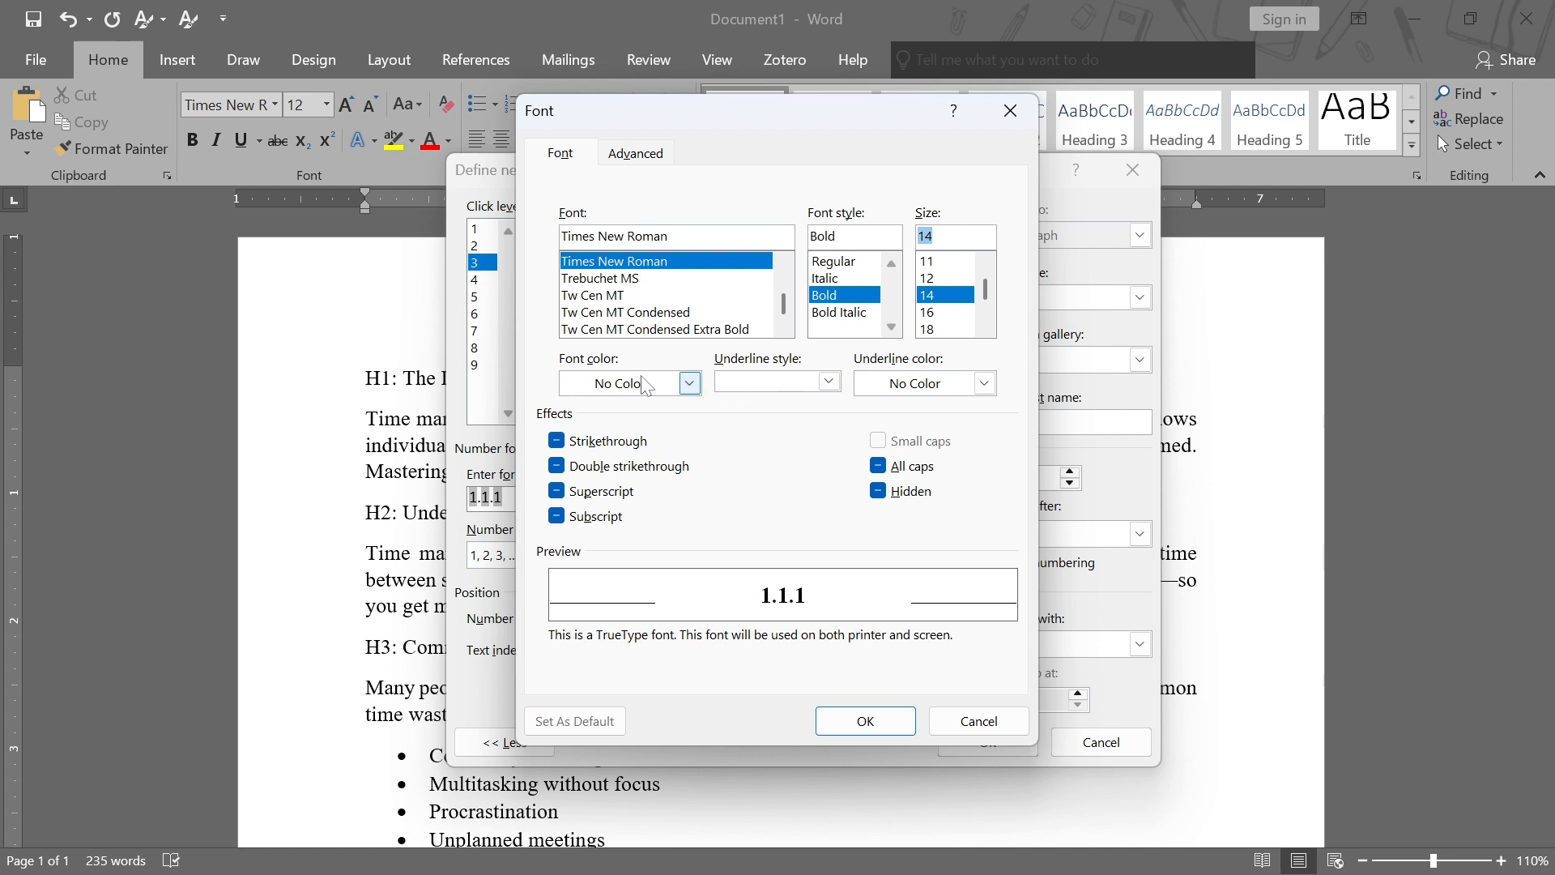
{"action": "left_click", "coordinate": [689, 383]}
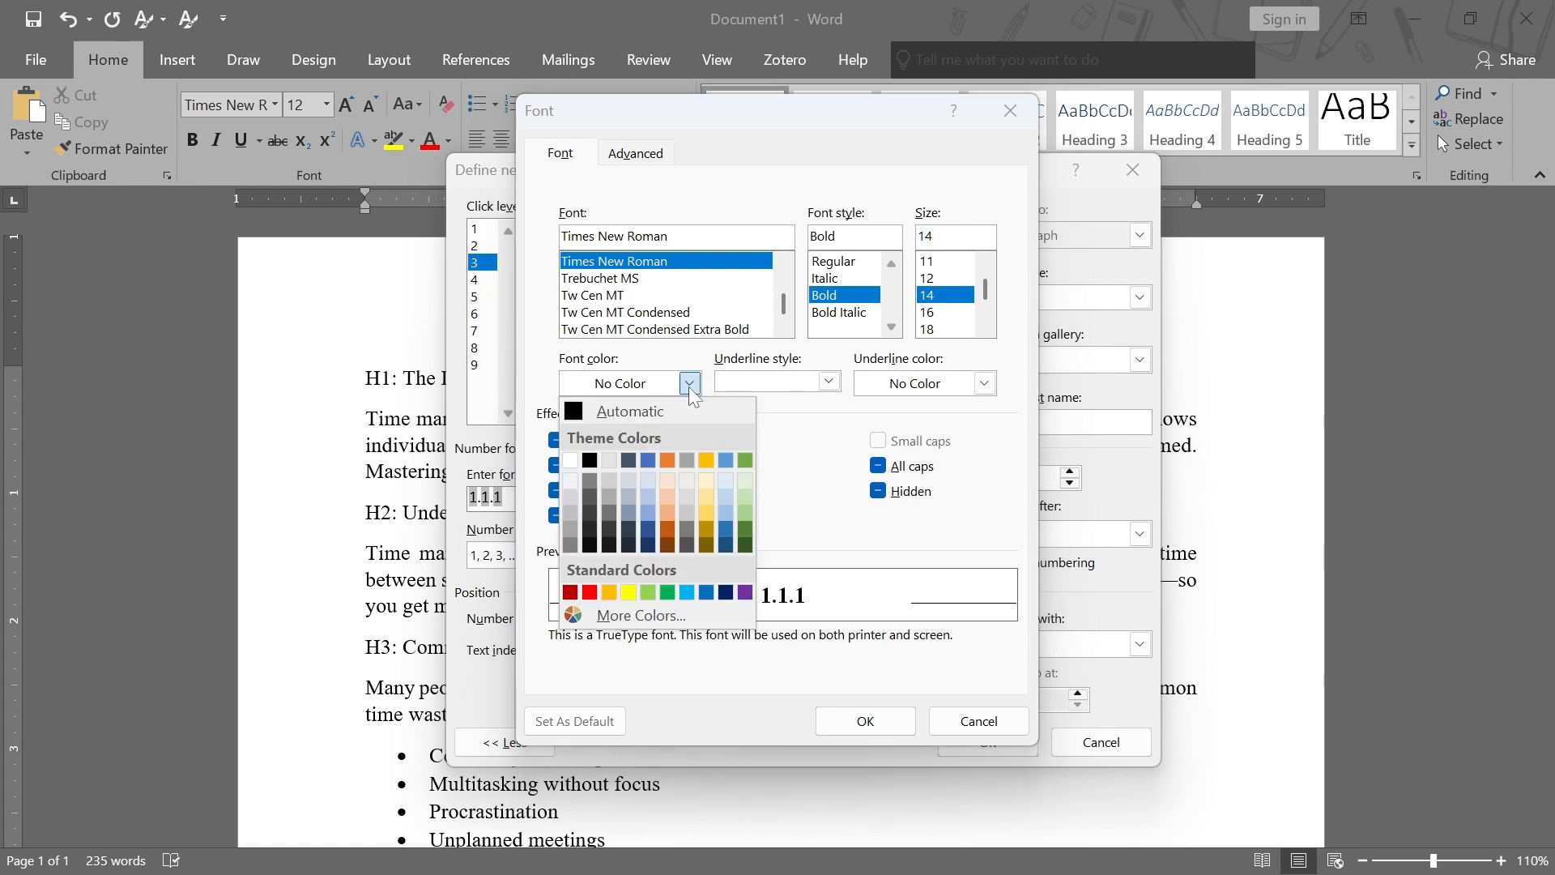
{"action": "left_click", "coordinate": [589, 460]}
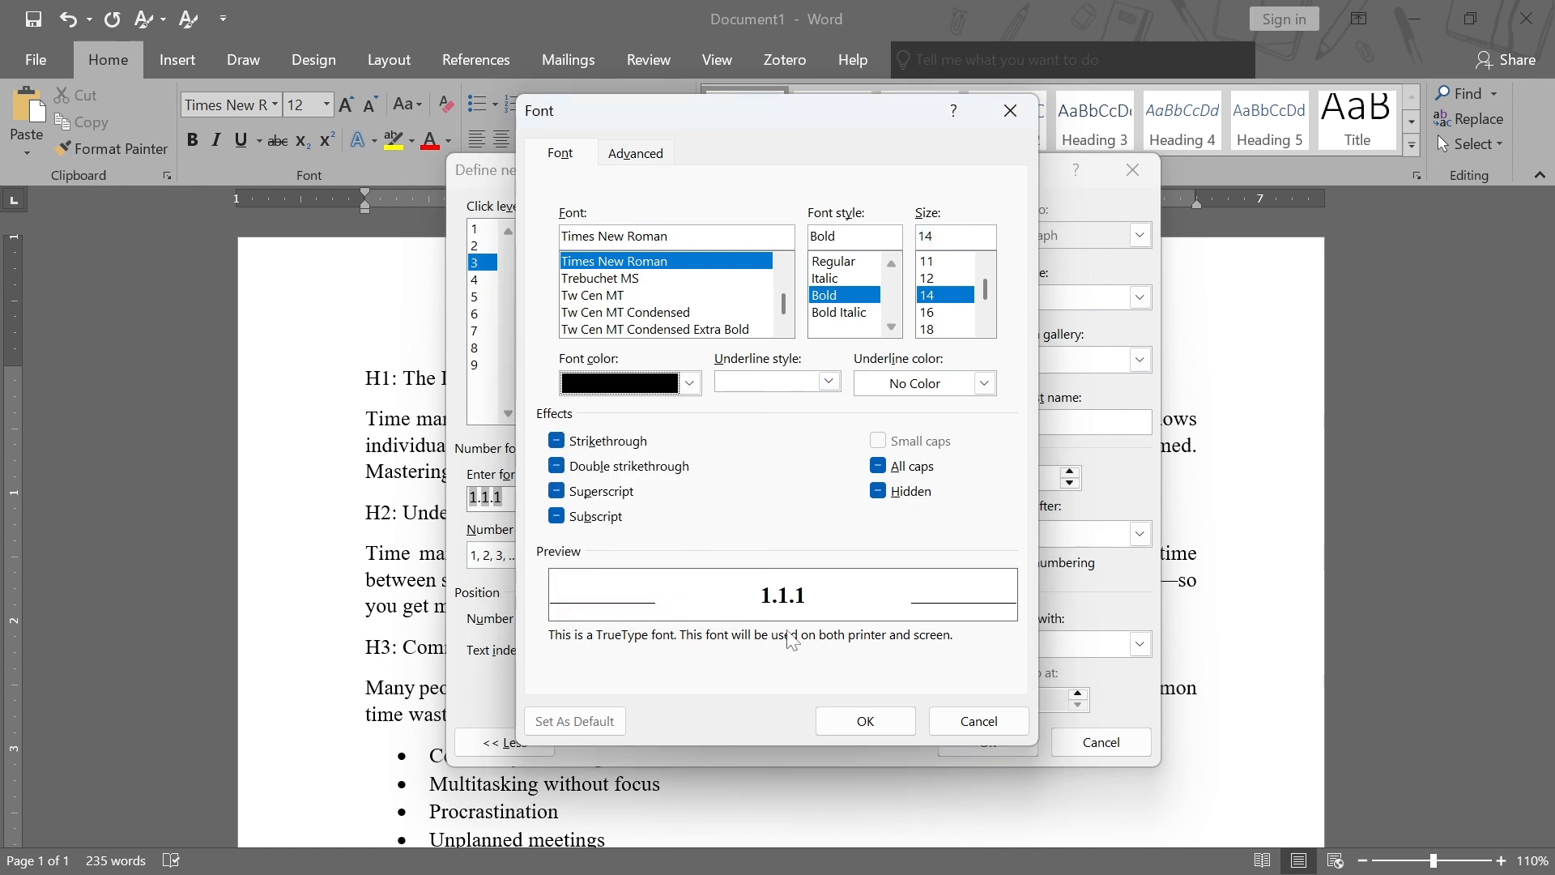
{"action": "left_click", "coordinate": [865, 721]}
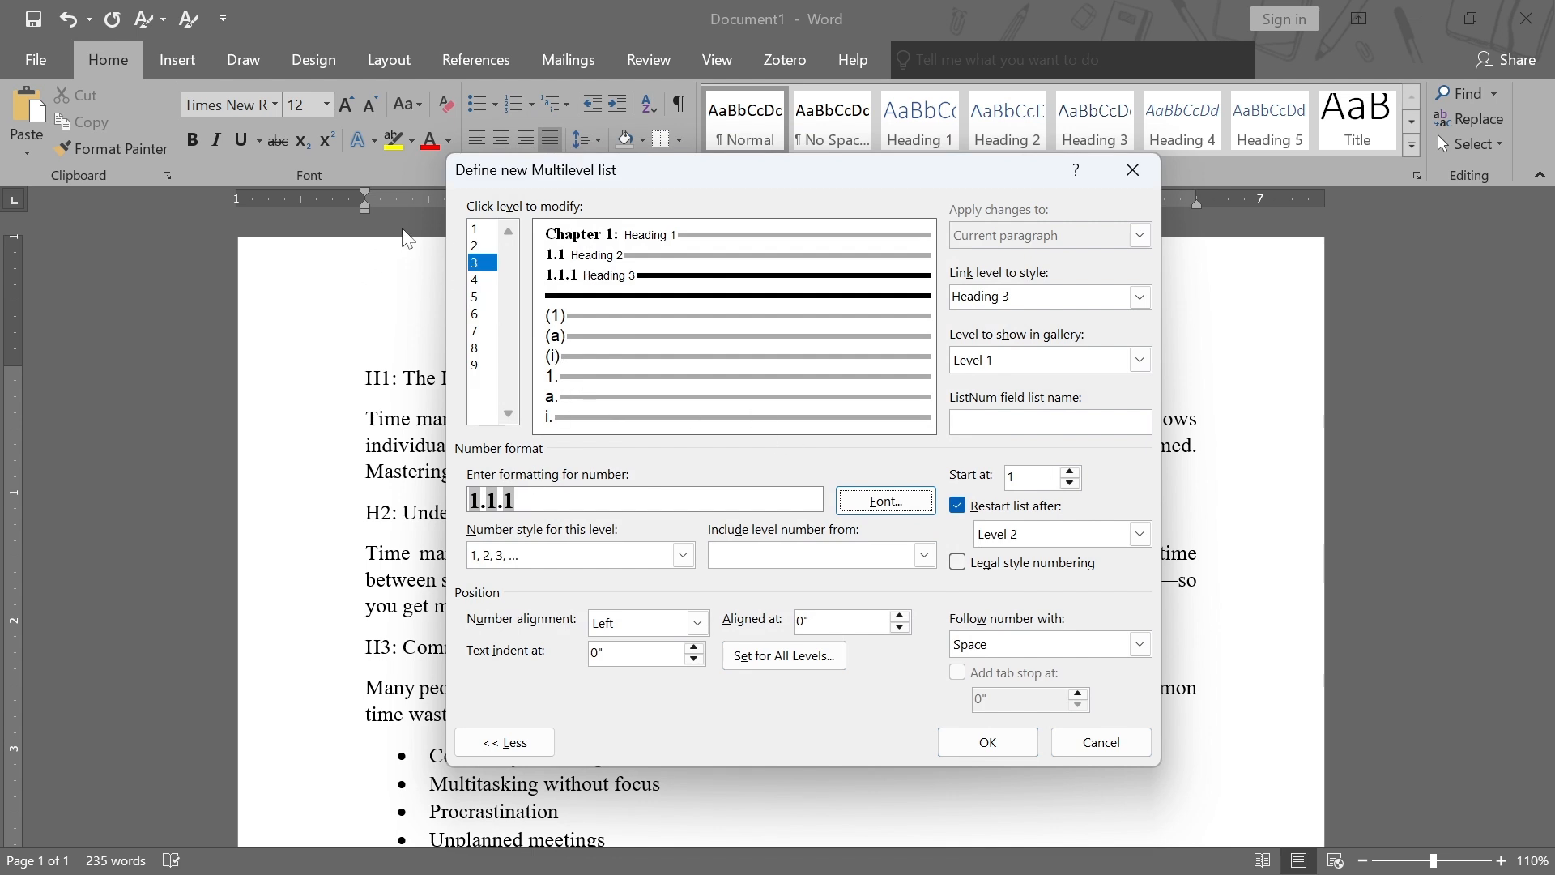
Build level 4's number format as 1.1.1.1 by including the level 1, 2 and 3 numbers and using the 1, 2, 3 style
{"action": "left_click", "coordinate": [478, 279]}
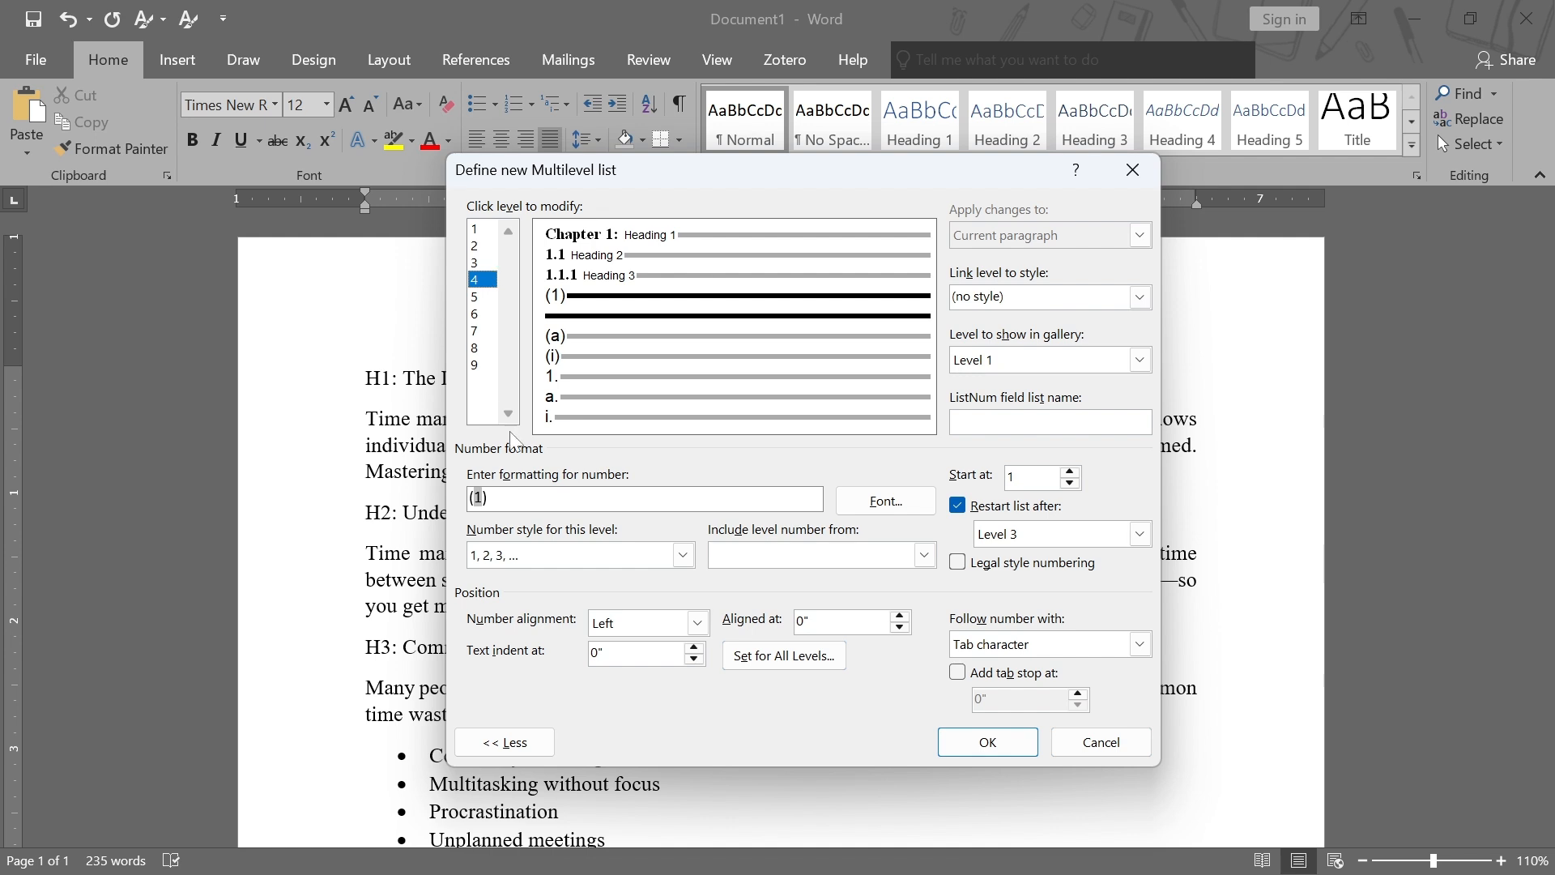
{"action": "triple_click", "coordinate": [480, 498]}
{"action": "key", "text": "Delete"}
{"action": "left_click", "coordinate": [924, 556]}
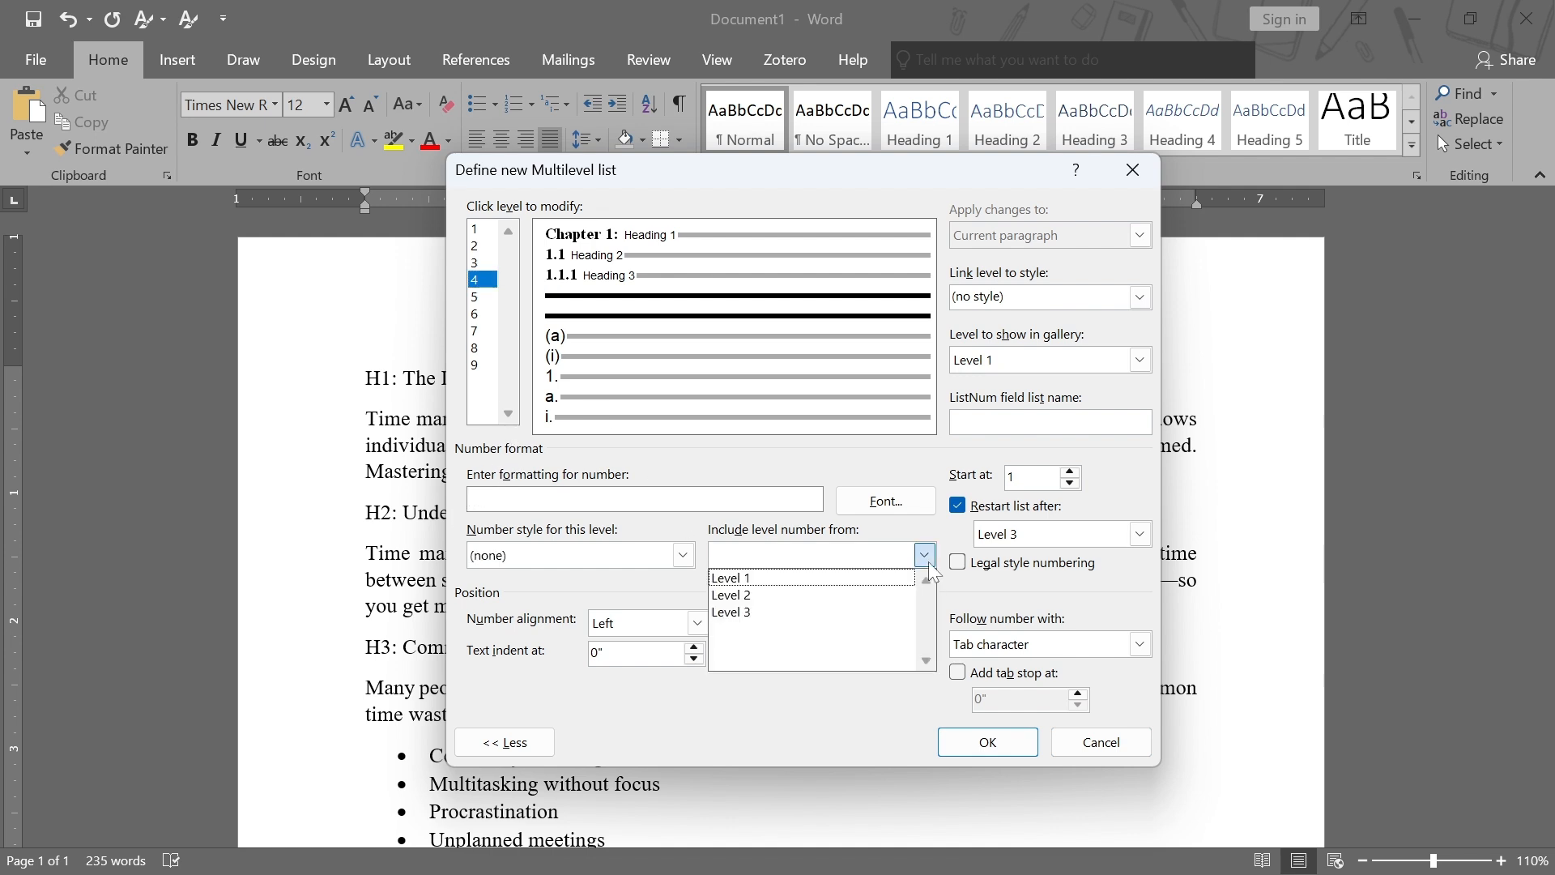
{"action": "left_click", "coordinate": [796, 579]}
{"action": "type", "text": "."}
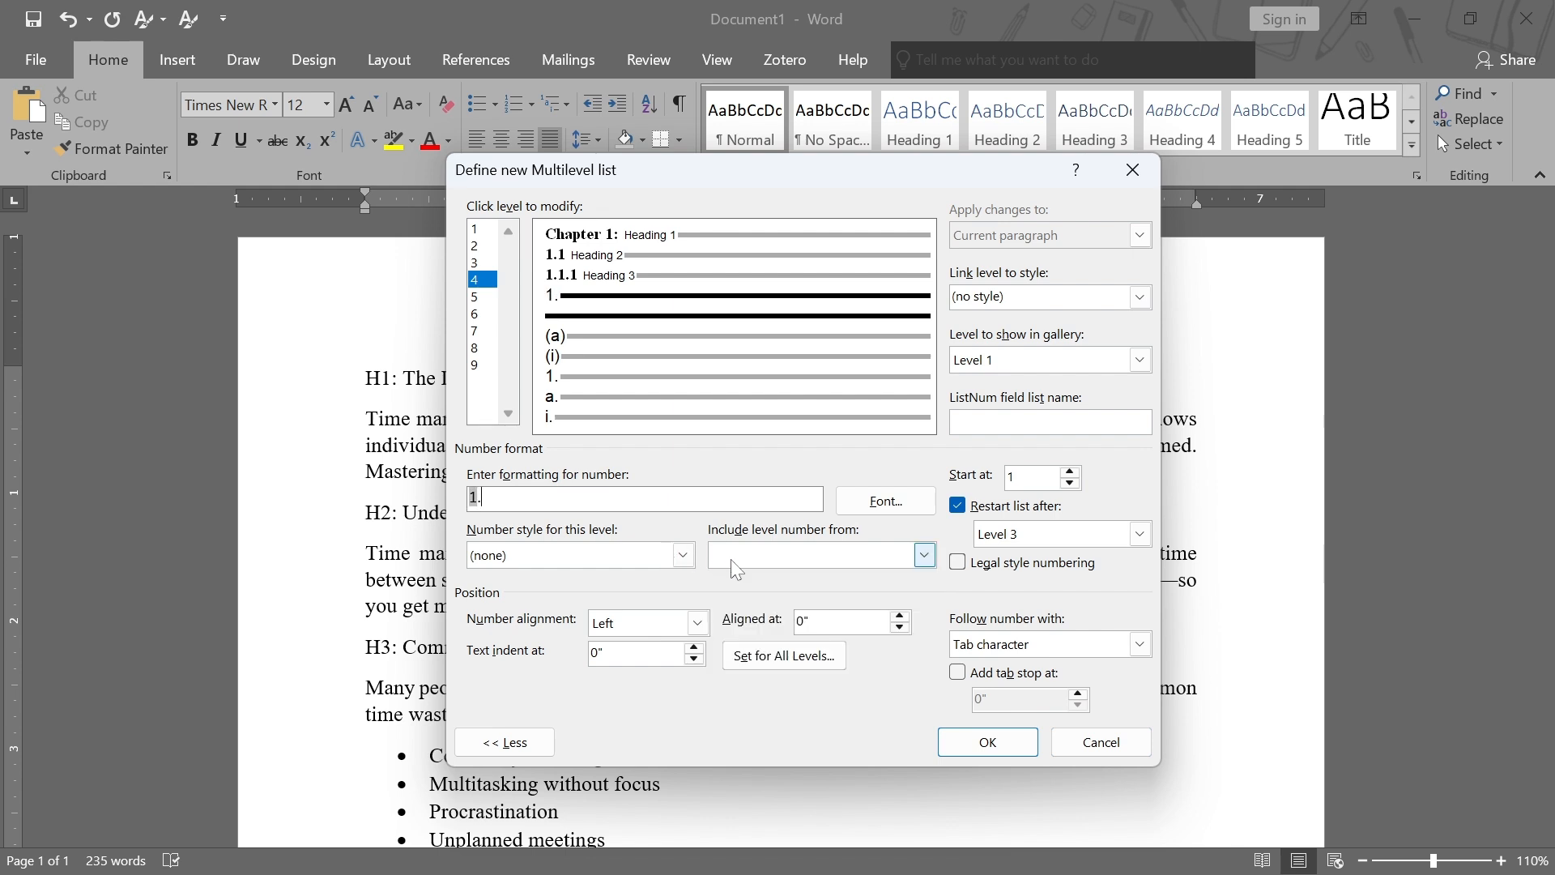
{"action": "left_click", "coordinate": [924, 556]}
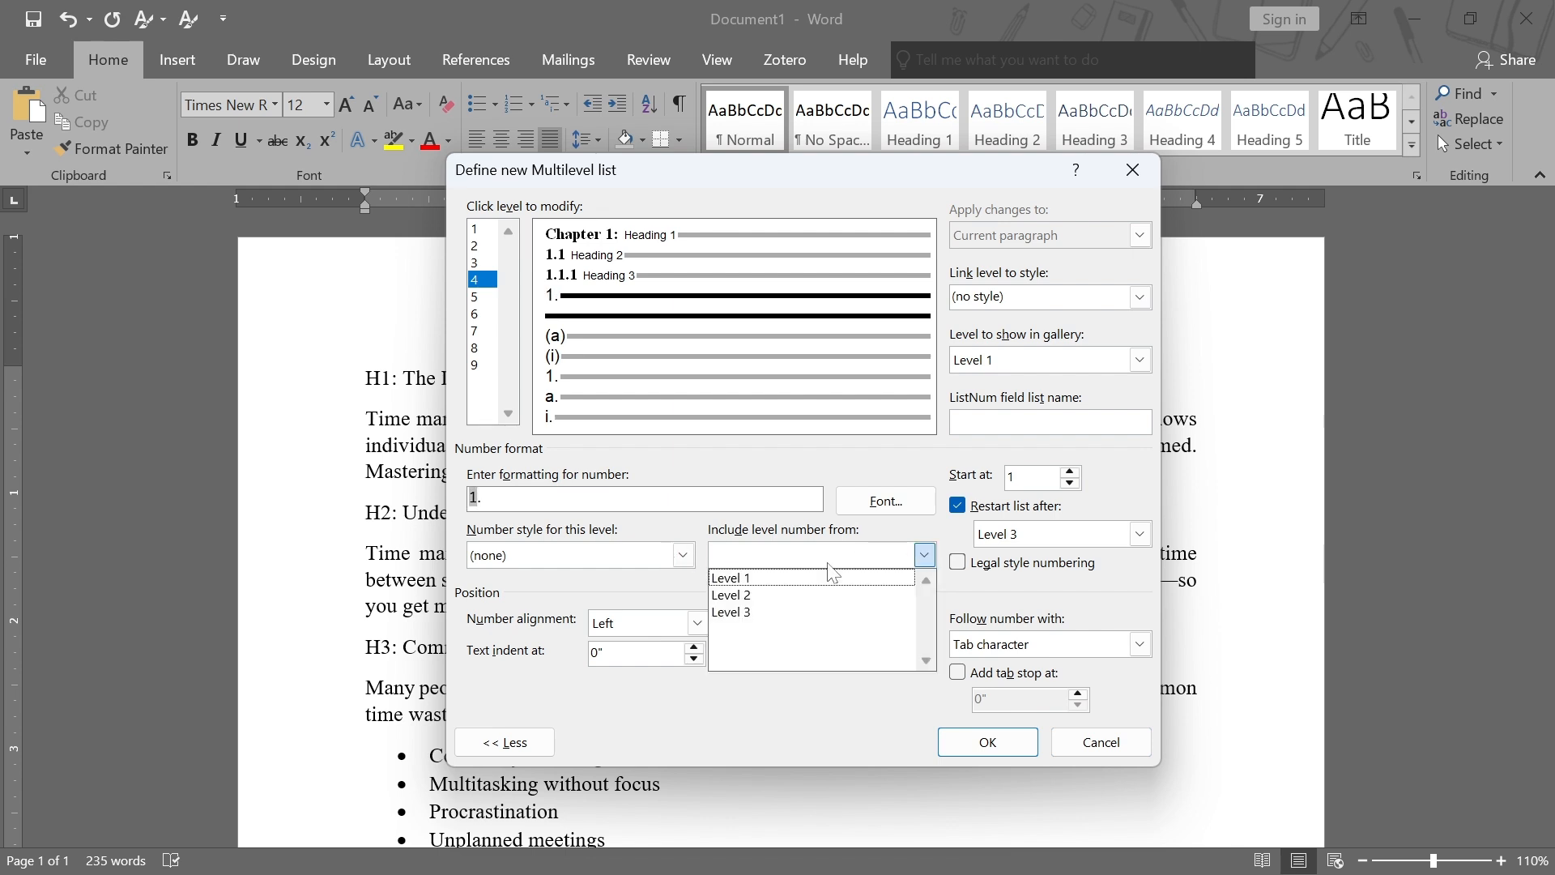
{"action": "left_click", "coordinate": [764, 598]}
{"action": "type", "text": "."}
{"action": "left_click", "coordinate": [924, 555]}
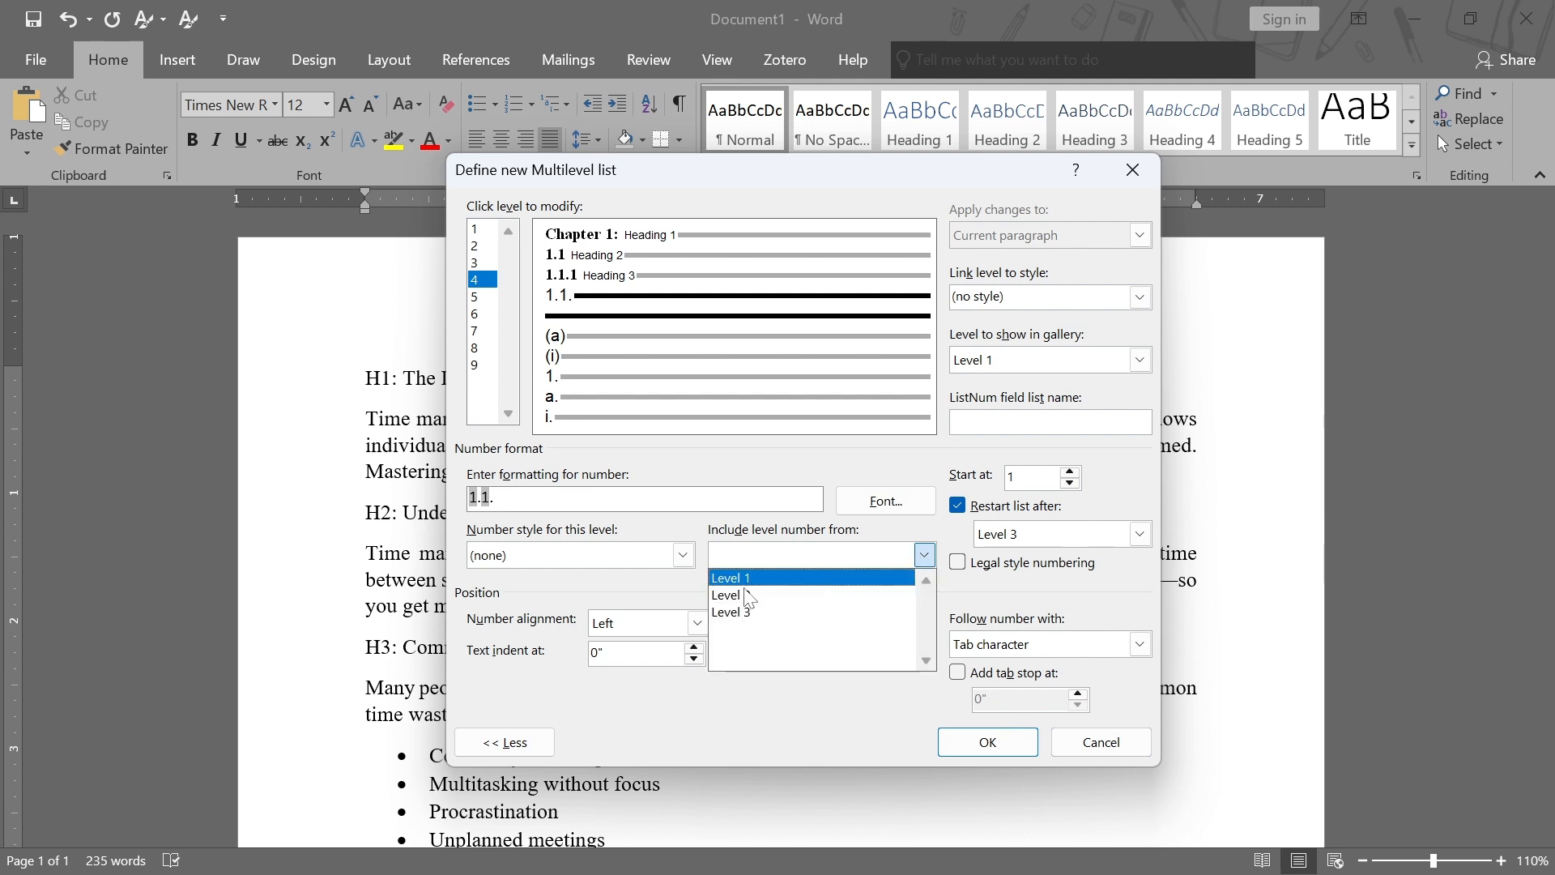
{"action": "left_click", "coordinate": [752, 616]}
{"action": "type", "text": "."}
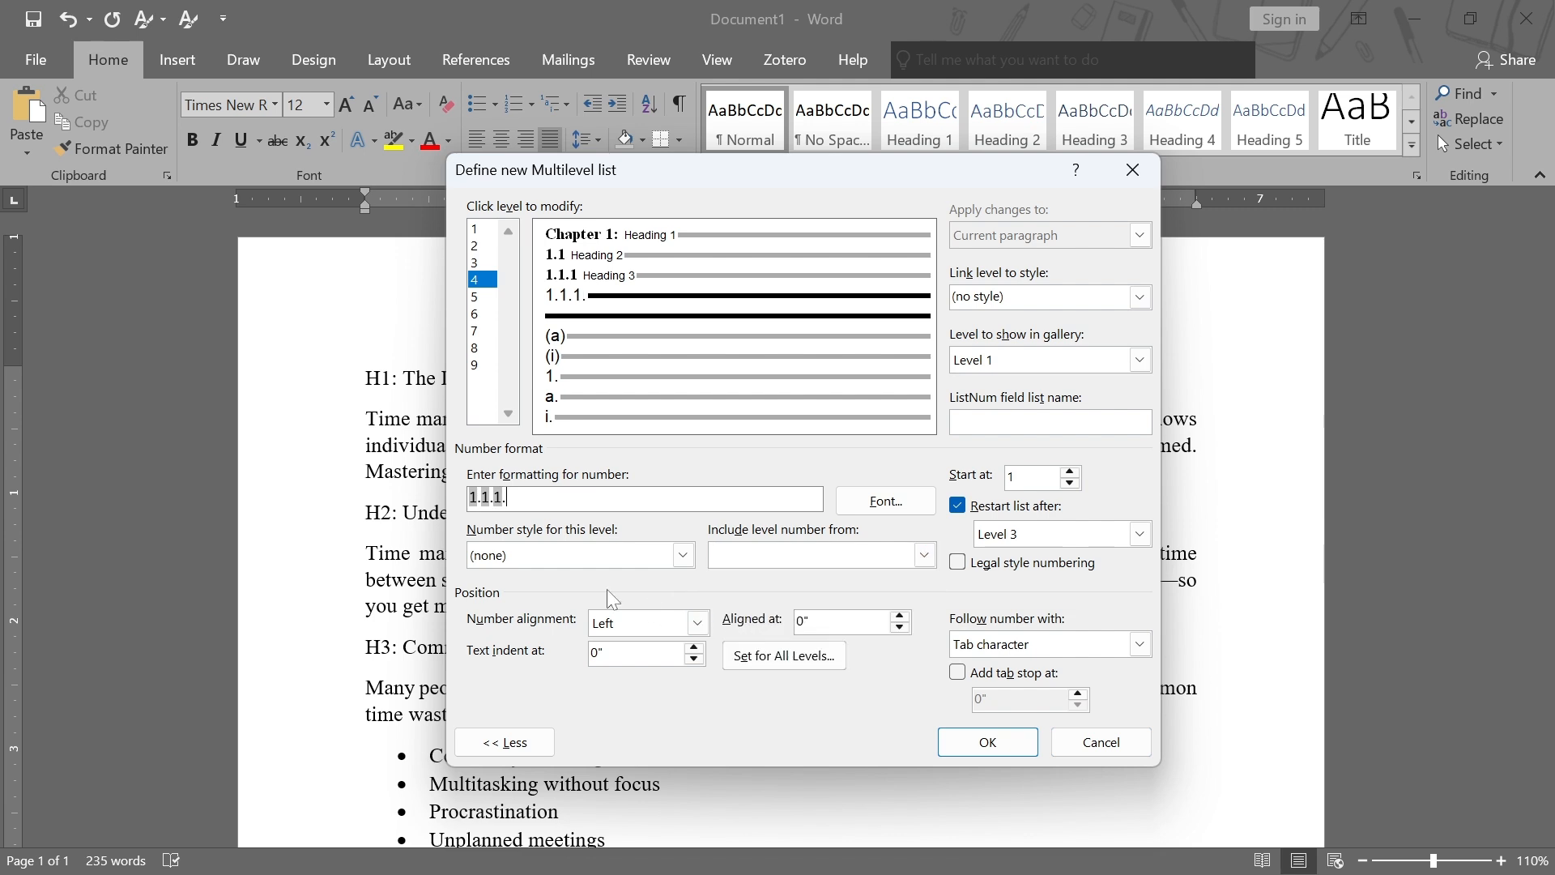
{"action": "left_click", "coordinate": [683, 555]}
{"action": "left_click", "coordinate": [552, 596]}
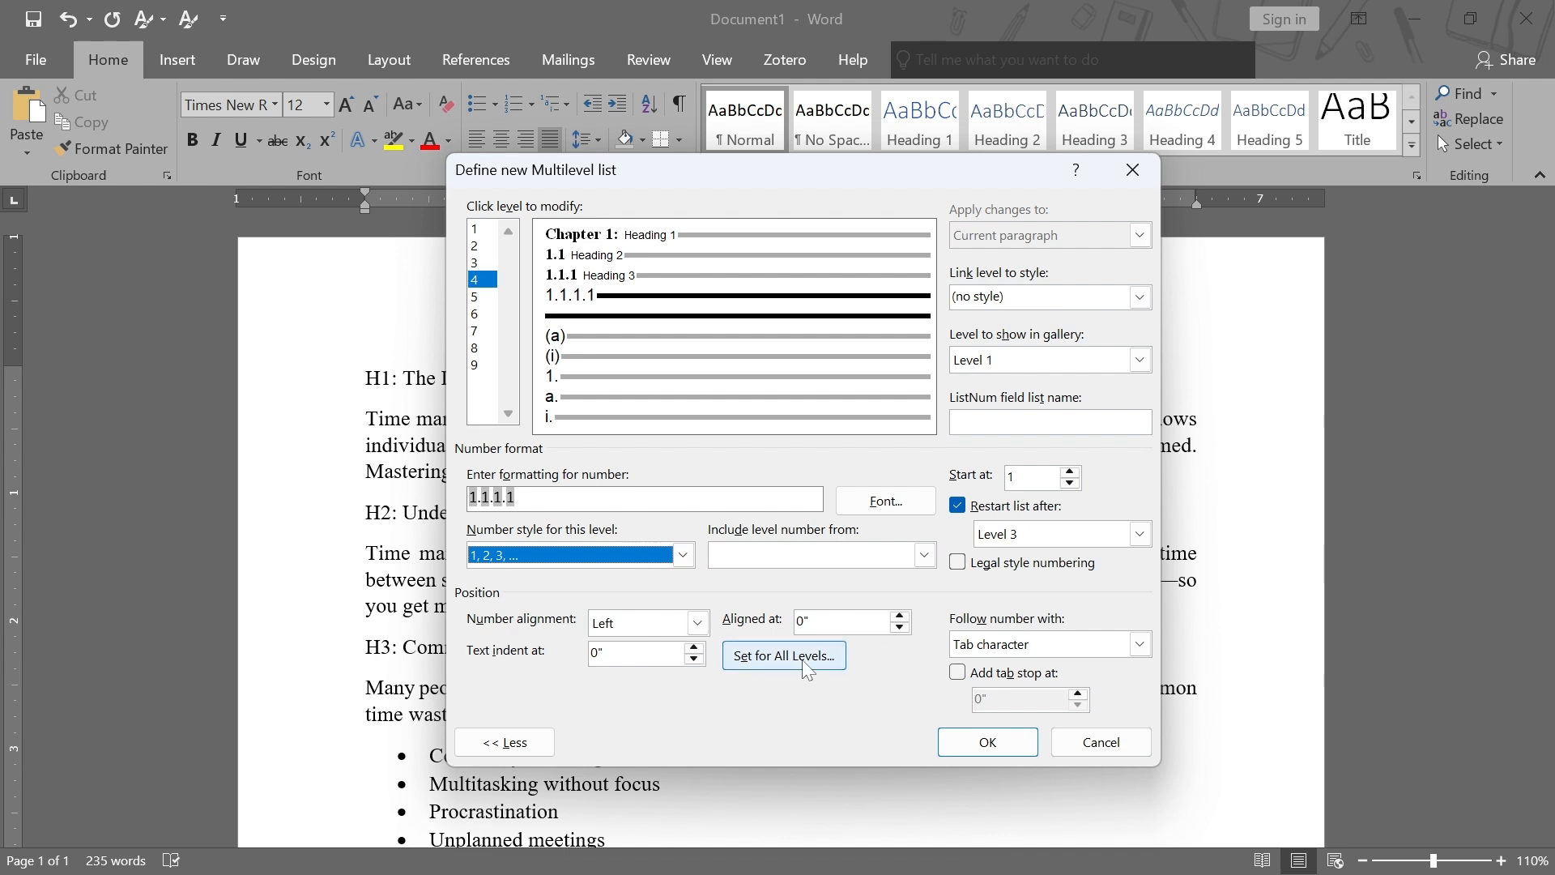
Keep zero indents for all levels and make level 4 follow its number with a space
{"action": "left_click", "coordinate": [777, 657]}
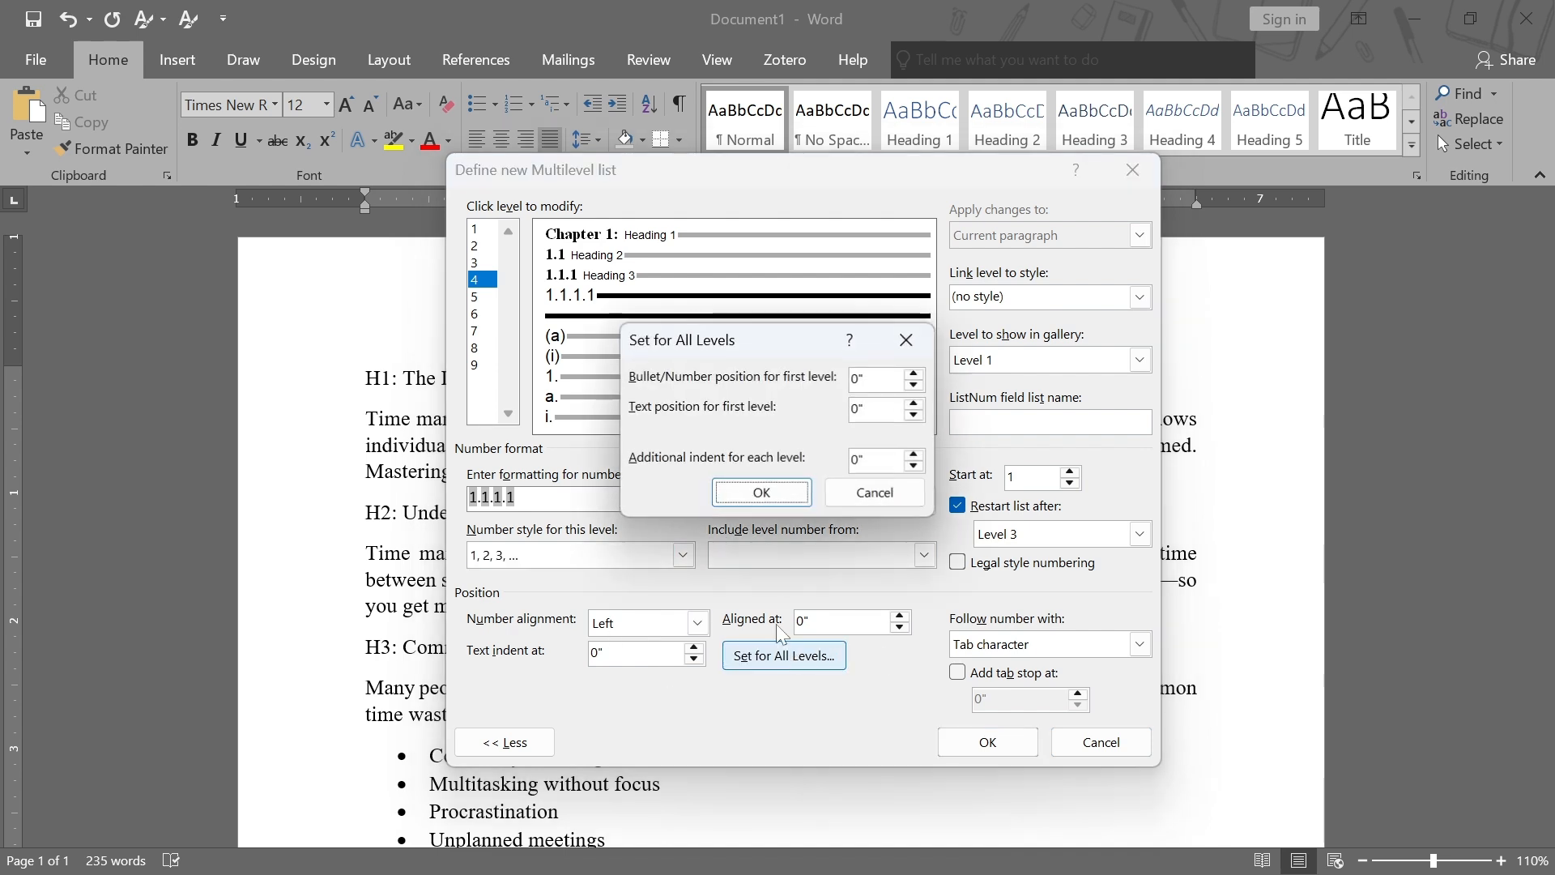
{"action": "left_click", "coordinate": [768, 503]}
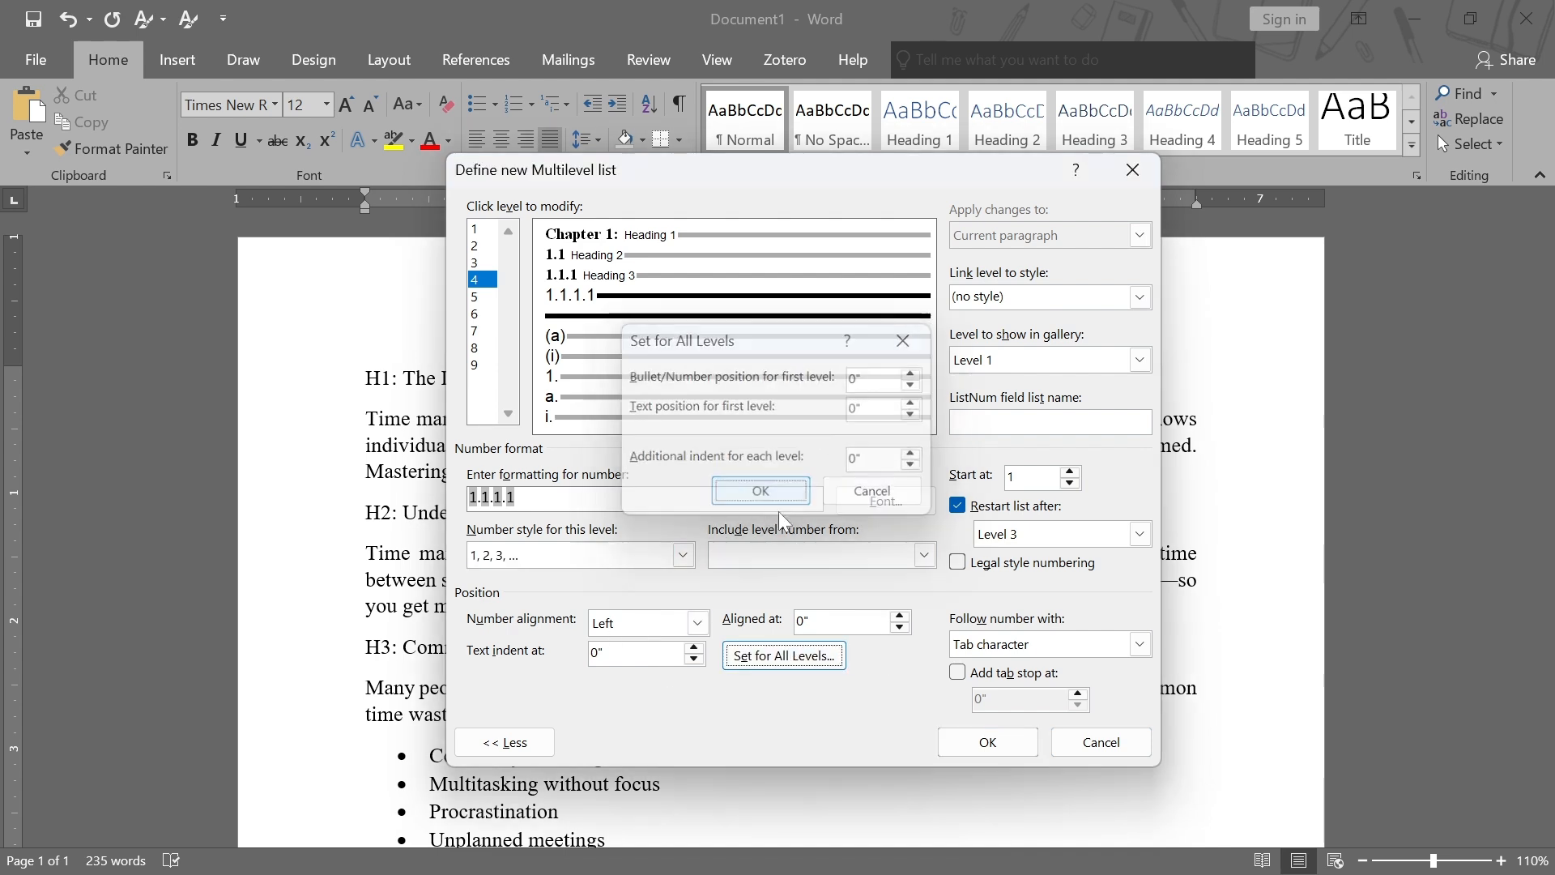
{"action": "left_click", "coordinate": [1139, 644]}
{"action": "left_click", "coordinate": [1012, 679]}
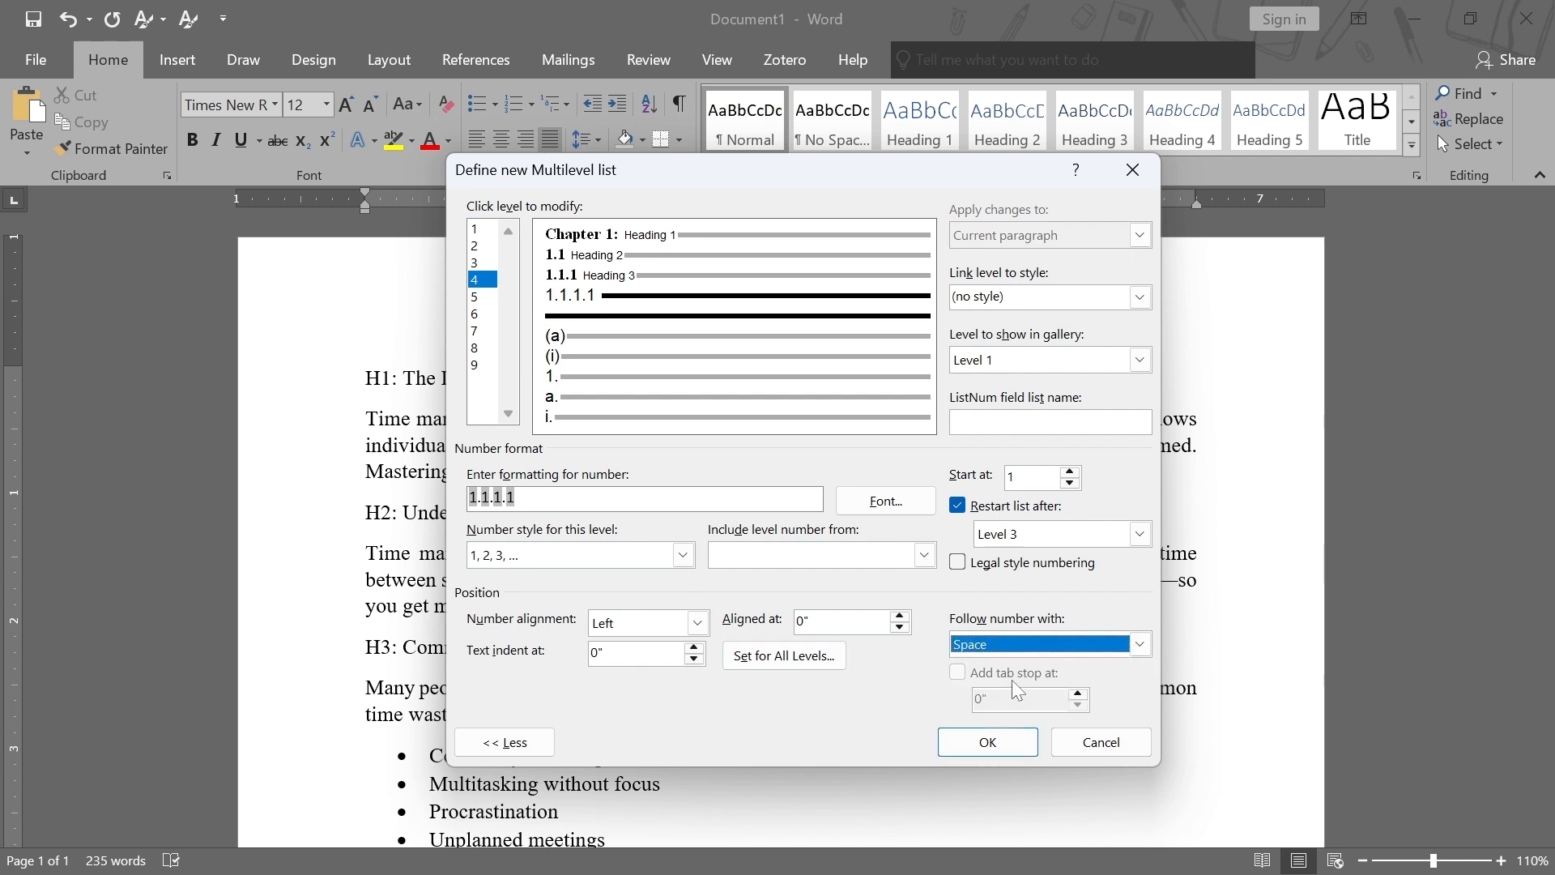
Link level 4 to Heading 4 and format its number as Times New Roman, Bold, 14 pt
{"action": "left_click", "coordinate": [1139, 298]}
{"action": "scroll", "coordinate": [1027, 368], "scroll_direction": "down", "scroll_amount": 1}
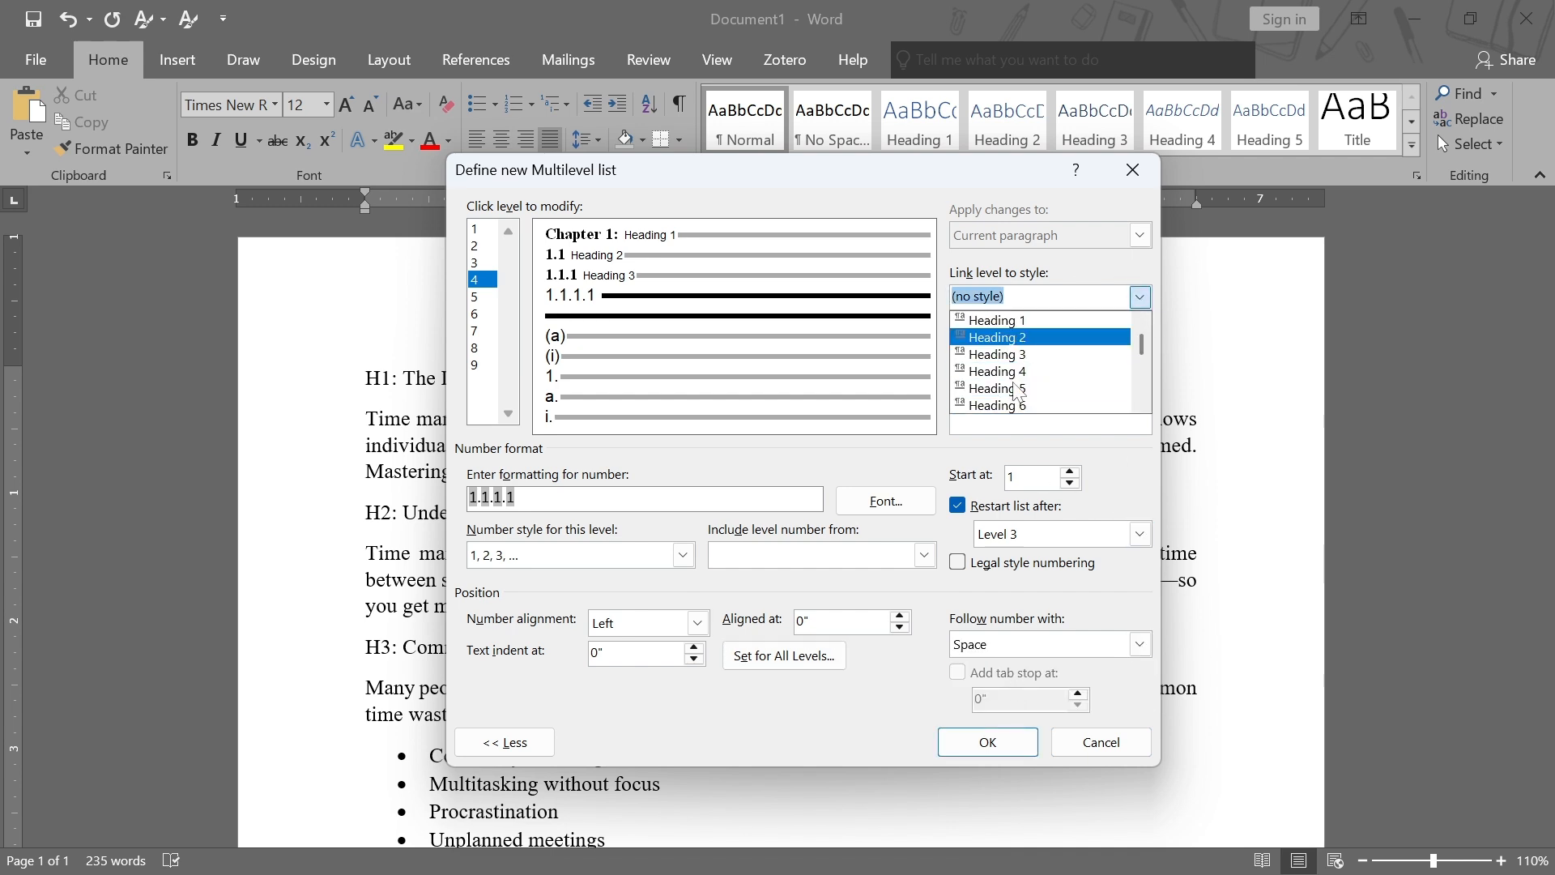
{"action": "left_click", "coordinate": [1027, 371]}
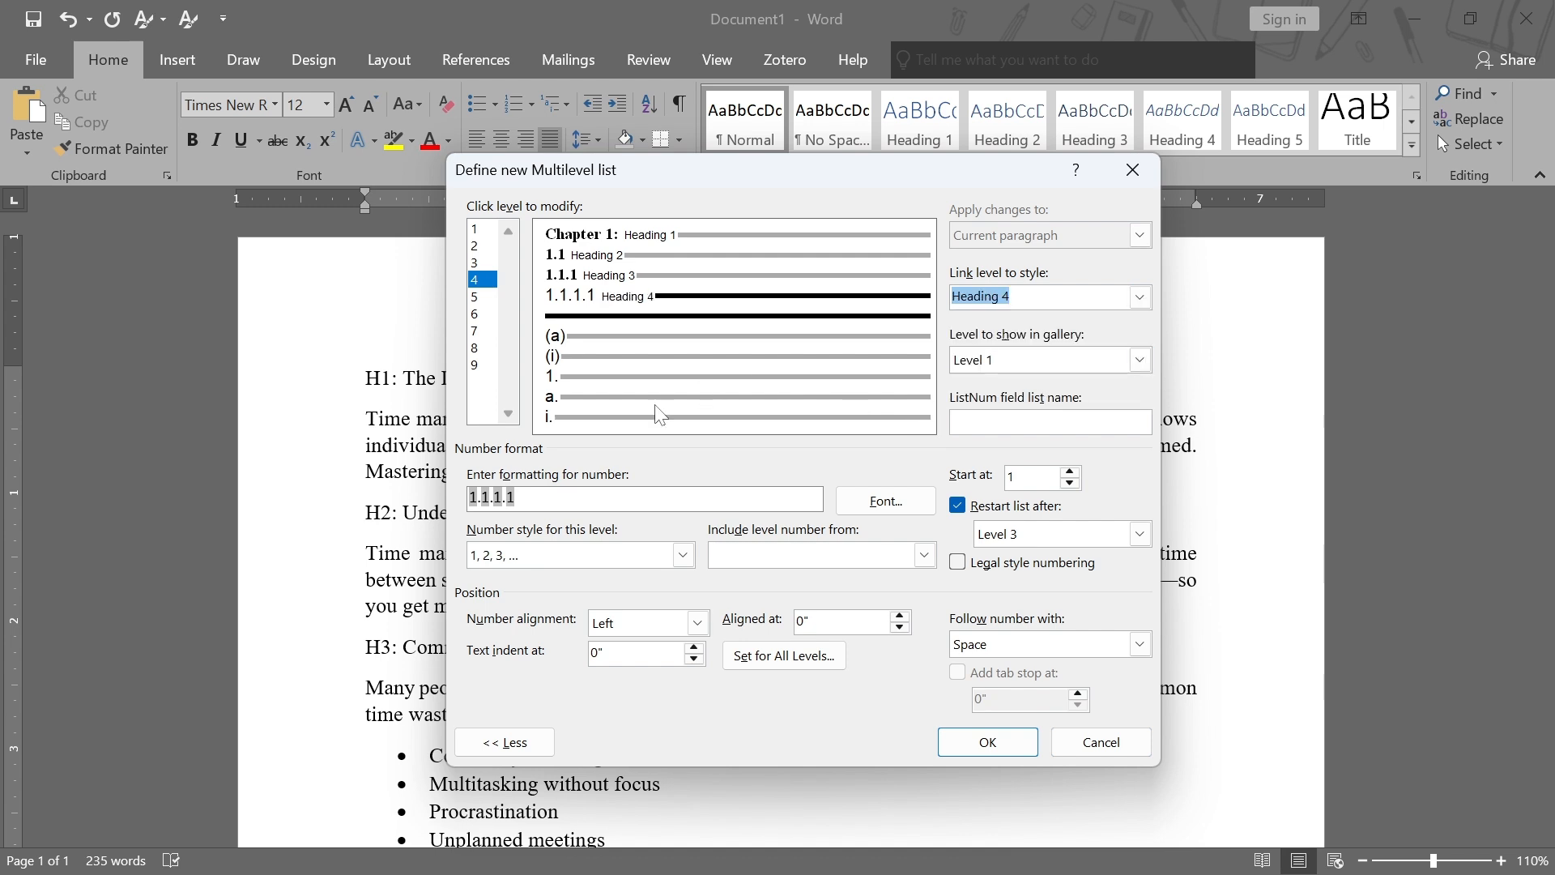
{"action": "left_click", "coordinate": [873, 501]}
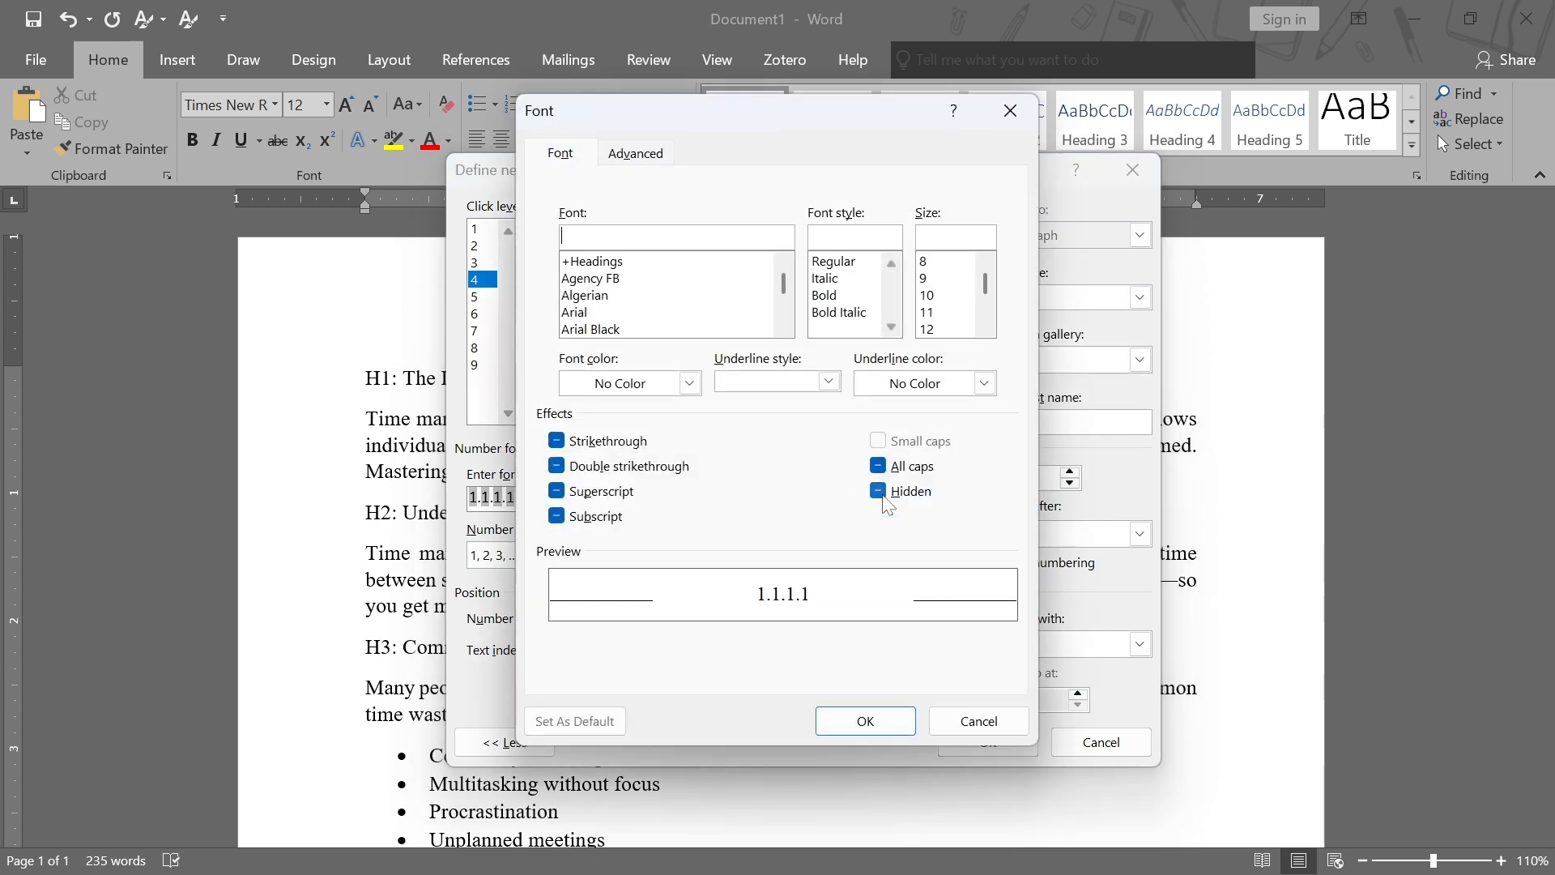
{"action": "type", "text": "ti"}
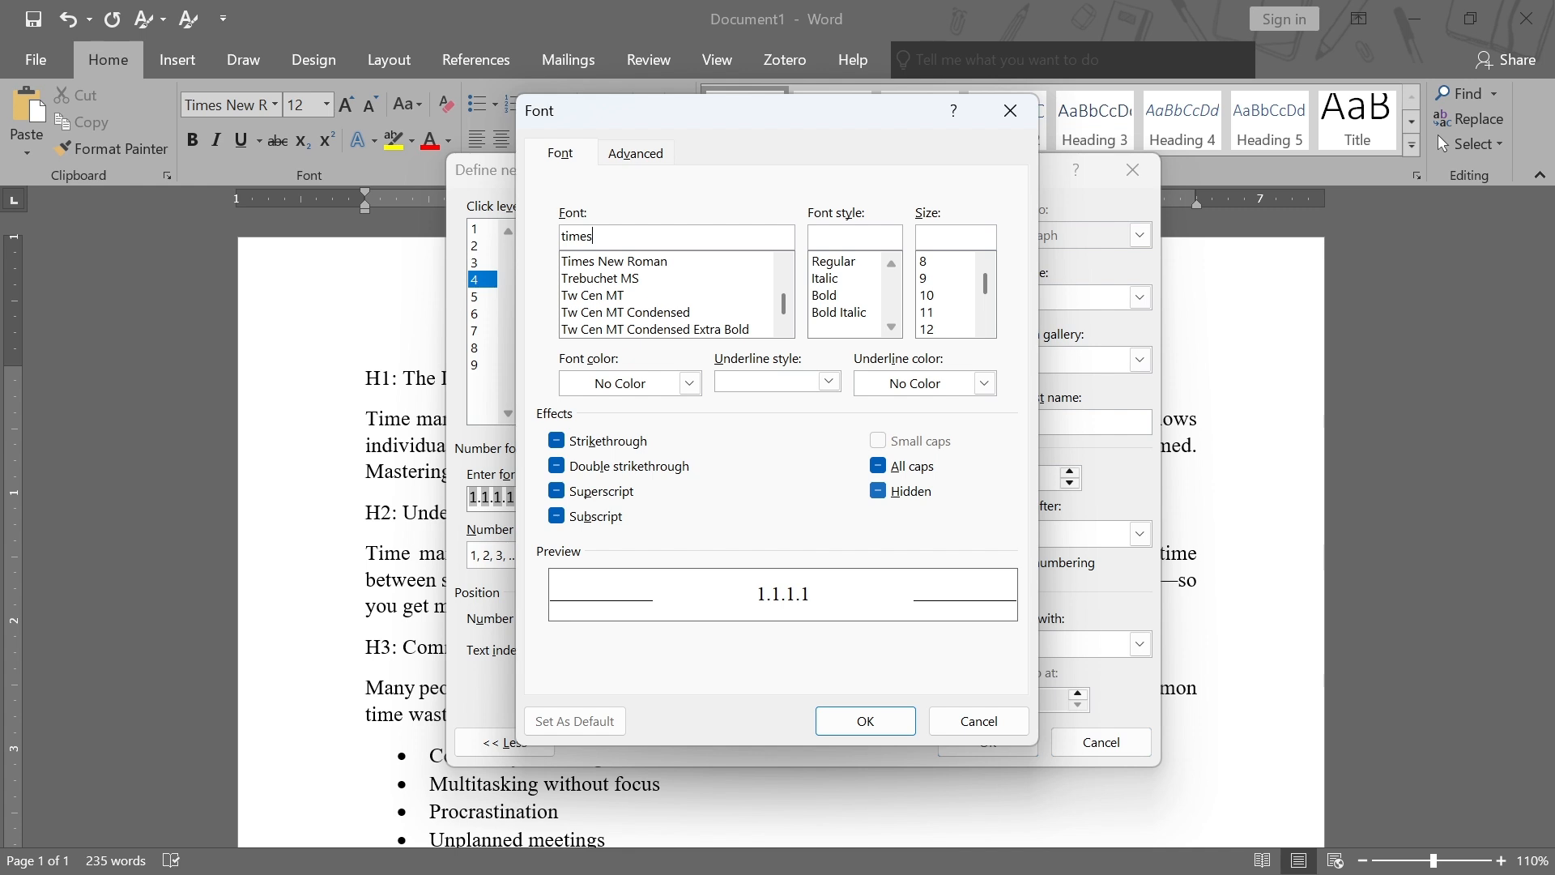
{"action": "type", "text": "mes"}
{"action": "left_click", "coordinate": [636, 261]}
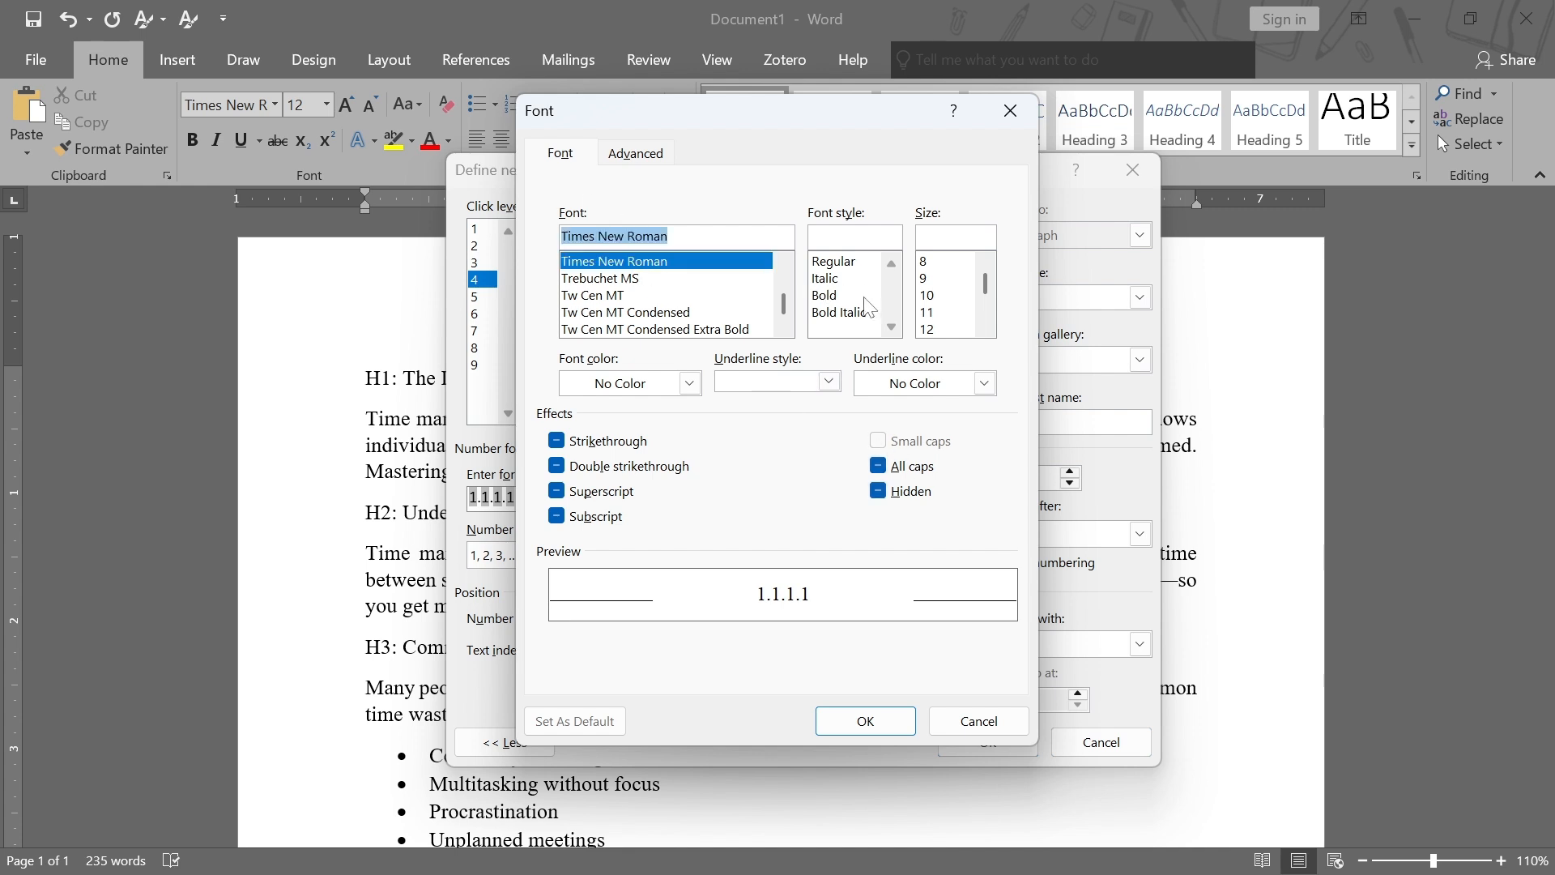
{"action": "left_click", "coordinate": [830, 296]}
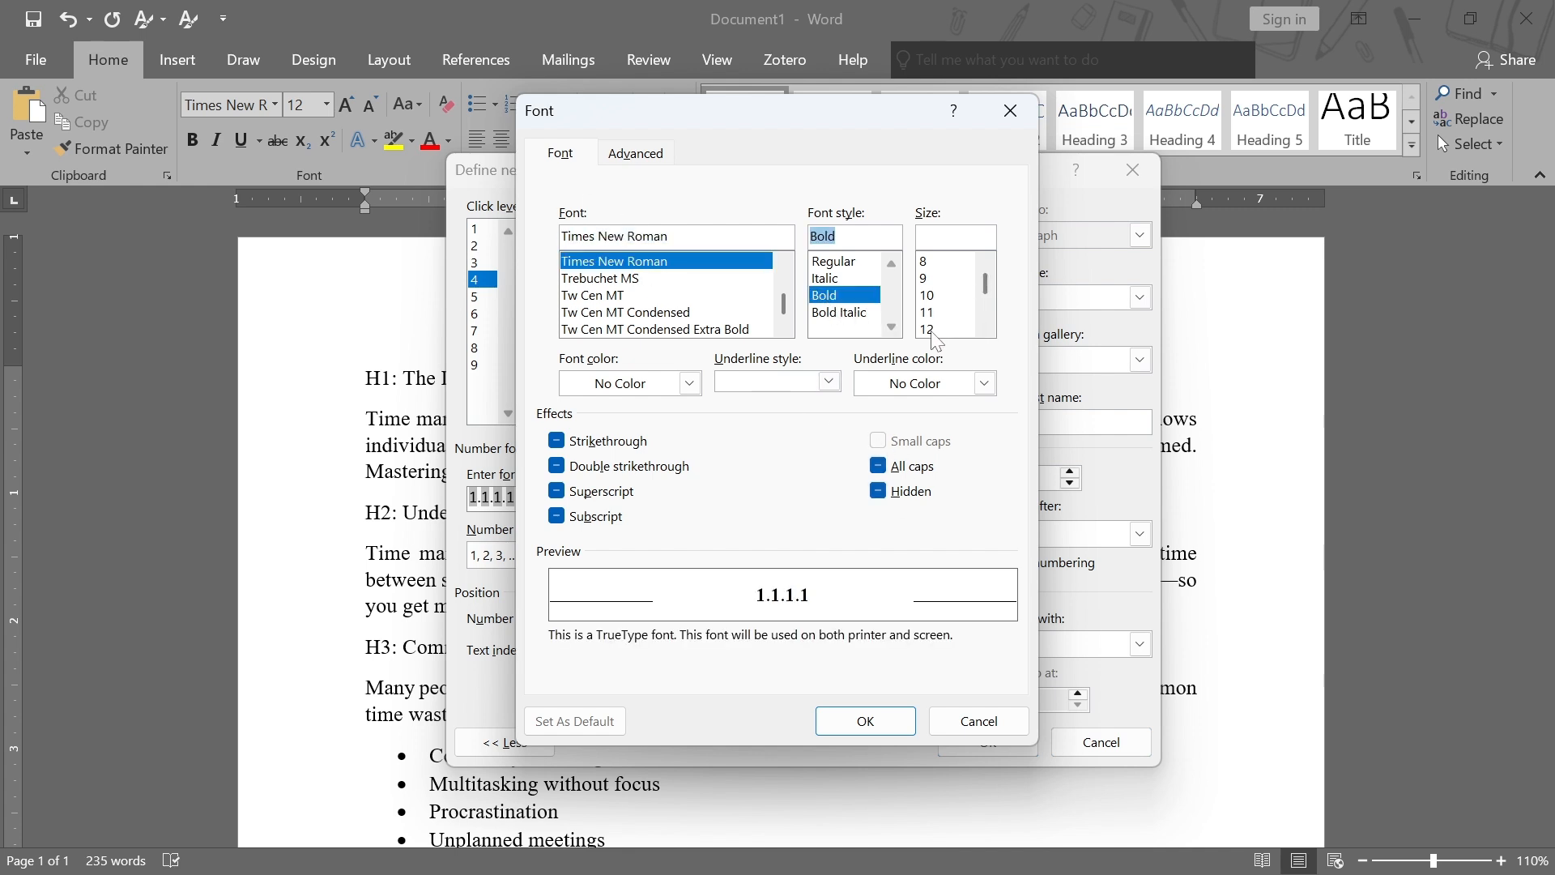
{"action": "scroll", "coordinate": [936, 327], "scroll_direction": "down", "scroll_amount": 1}
{"action": "left_click", "coordinate": [936, 294]}
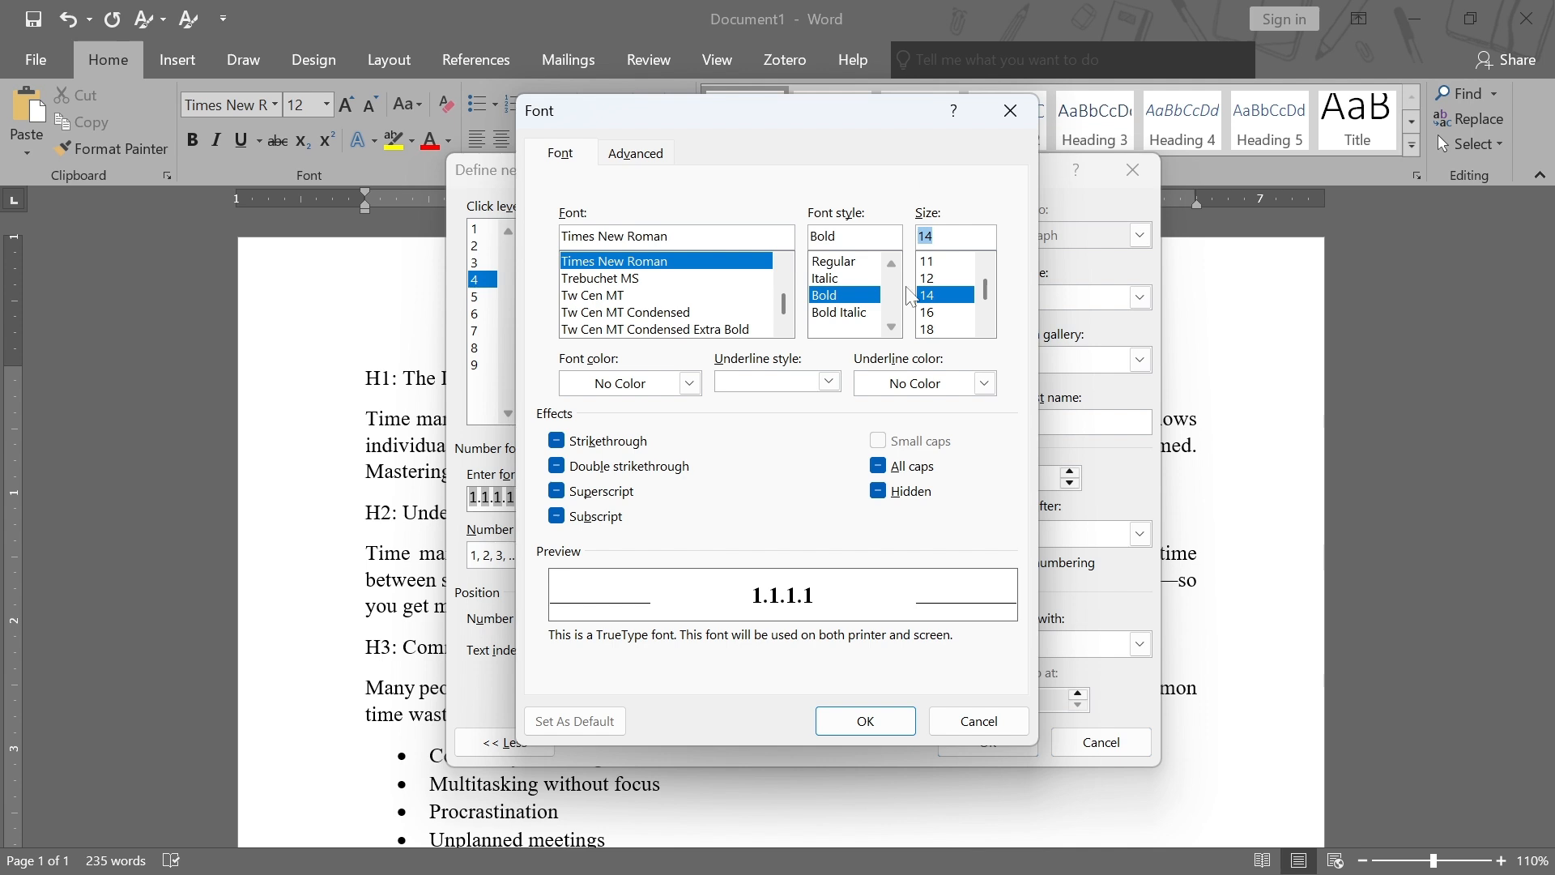
{"action": "left_click", "coordinate": [860, 721]}
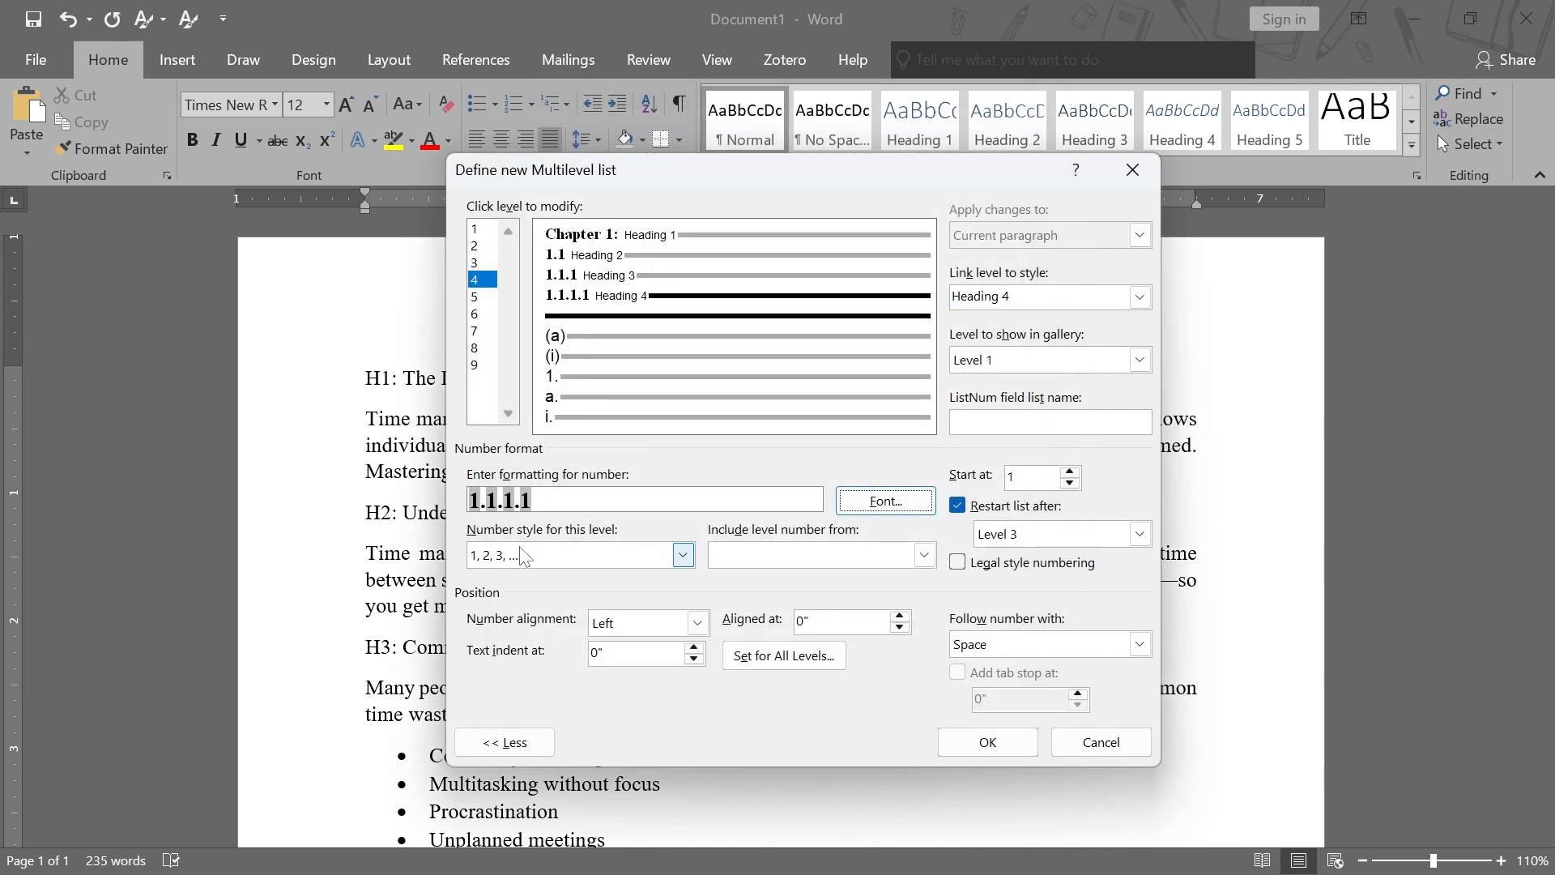
Build level 5's number format as 1.1.1.1.1 by including the level 1 to 4 numbers and using the 1, 2, 3 style
{"action": "left_click", "coordinate": [477, 298]}
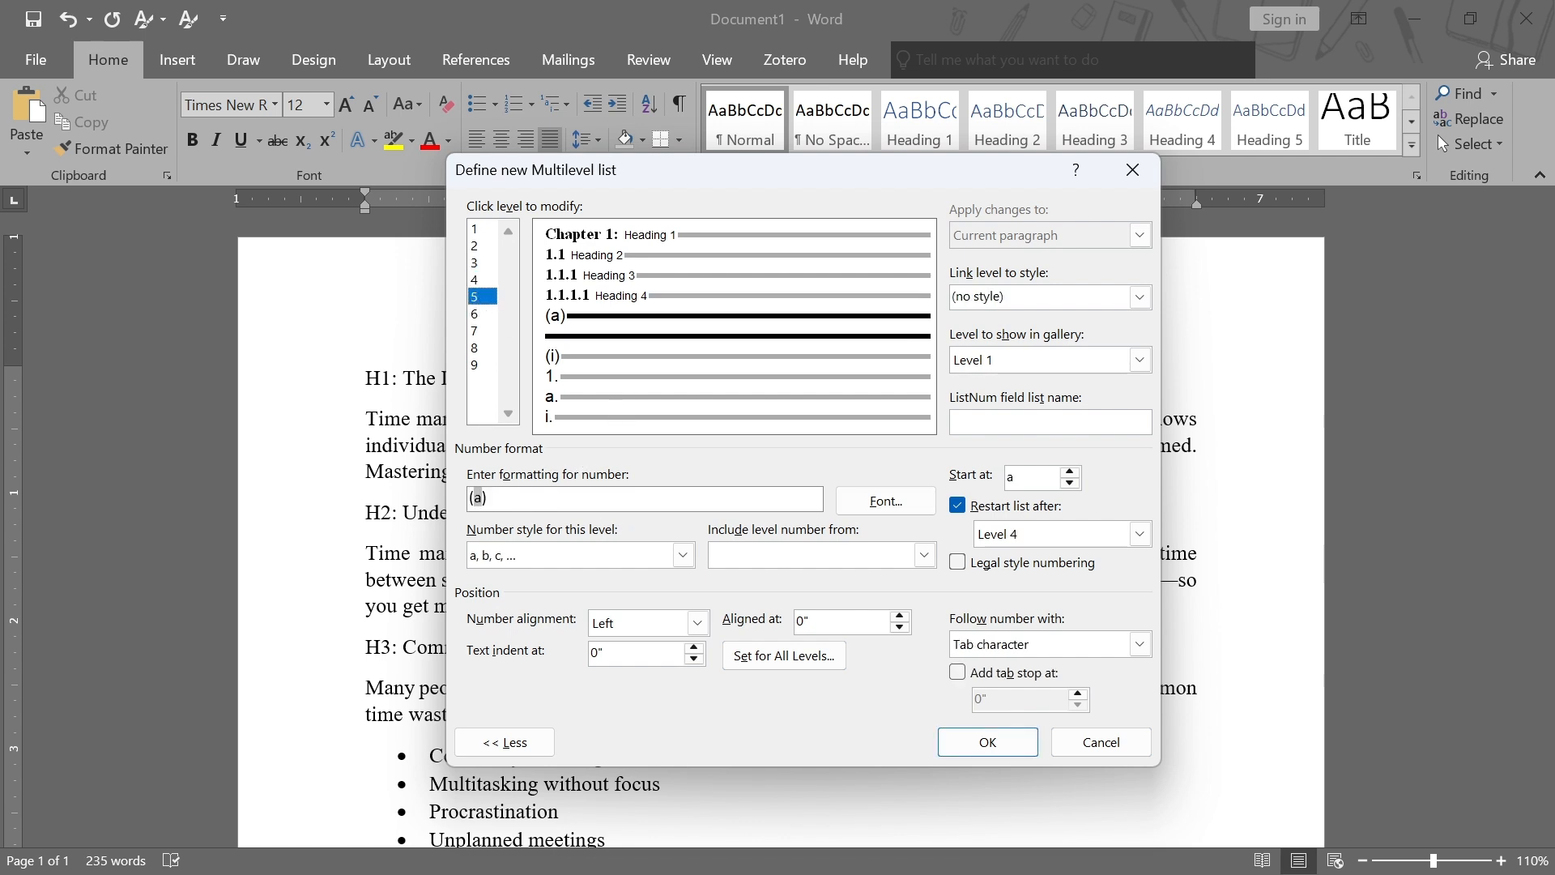
{"action": "key", "text": "ctrl+a"}
{"action": "key", "text": "Delete"}
{"action": "left_click", "coordinate": [924, 556]}
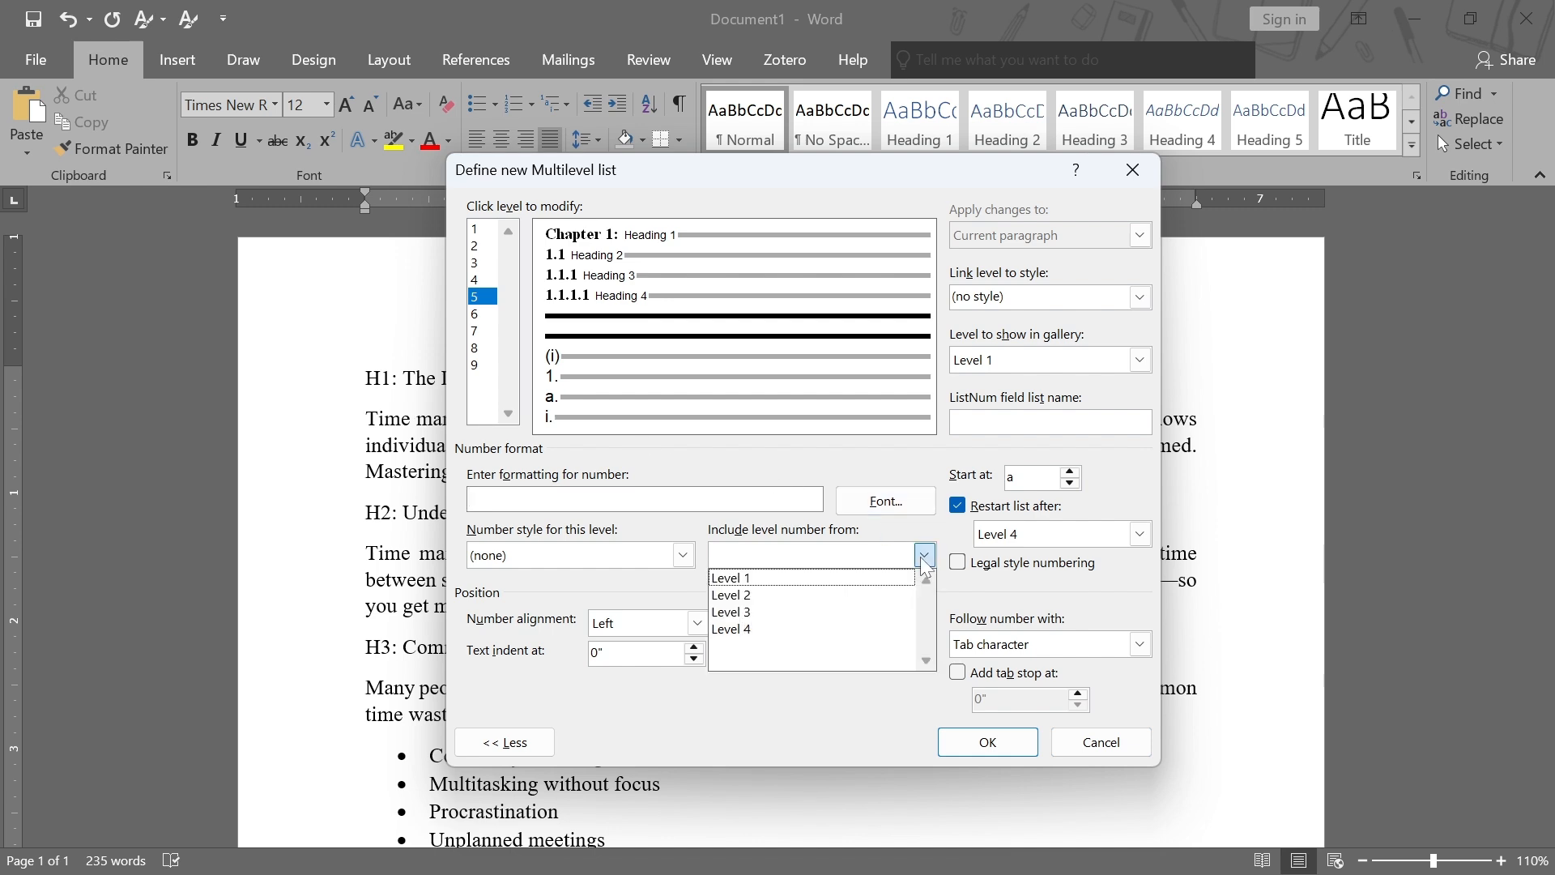
{"action": "left_click", "coordinate": [769, 578]}
{"action": "type", "text": "."}
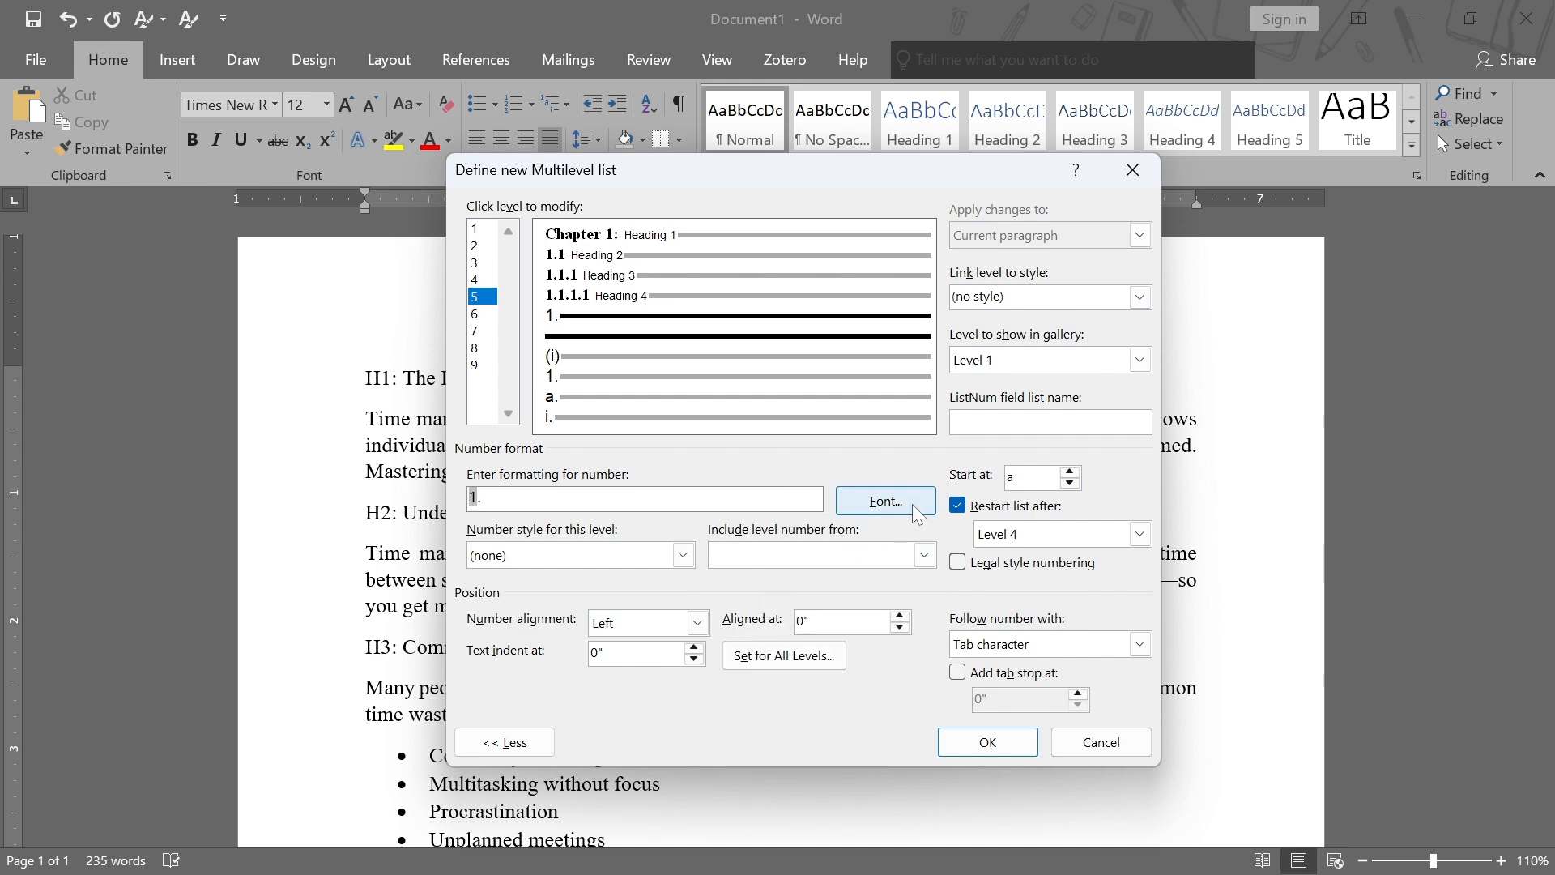
{"action": "left_click", "coordinate": [924, 555]}
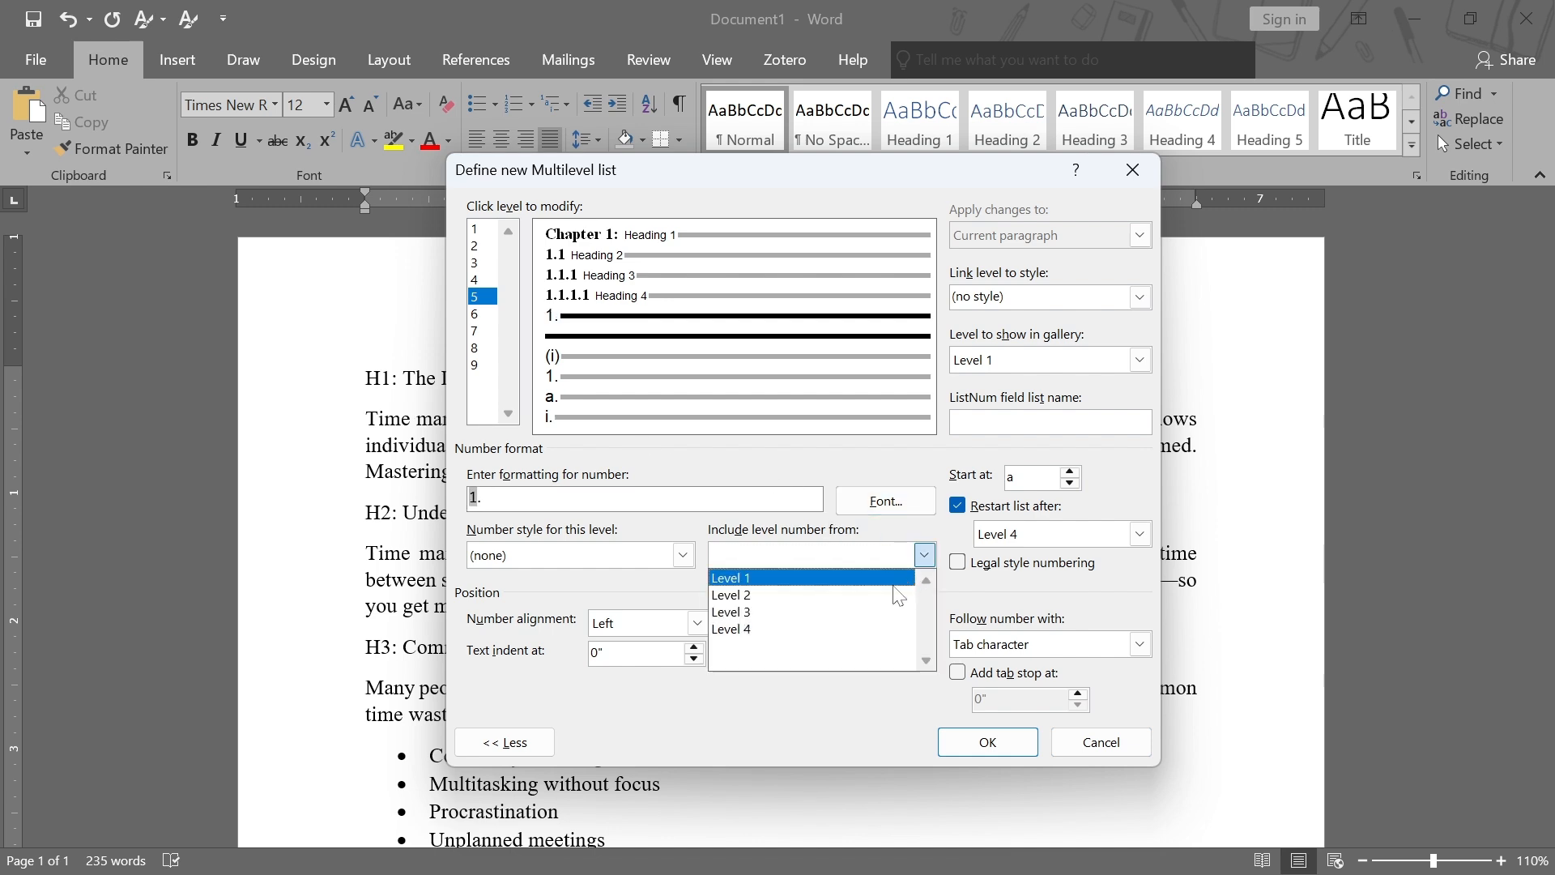
{"action": "left_click", "coordinate": [815, 596]}
{"action": "type", "text": "."}
{"action": "left_click", "coordinate": [924, 556]}
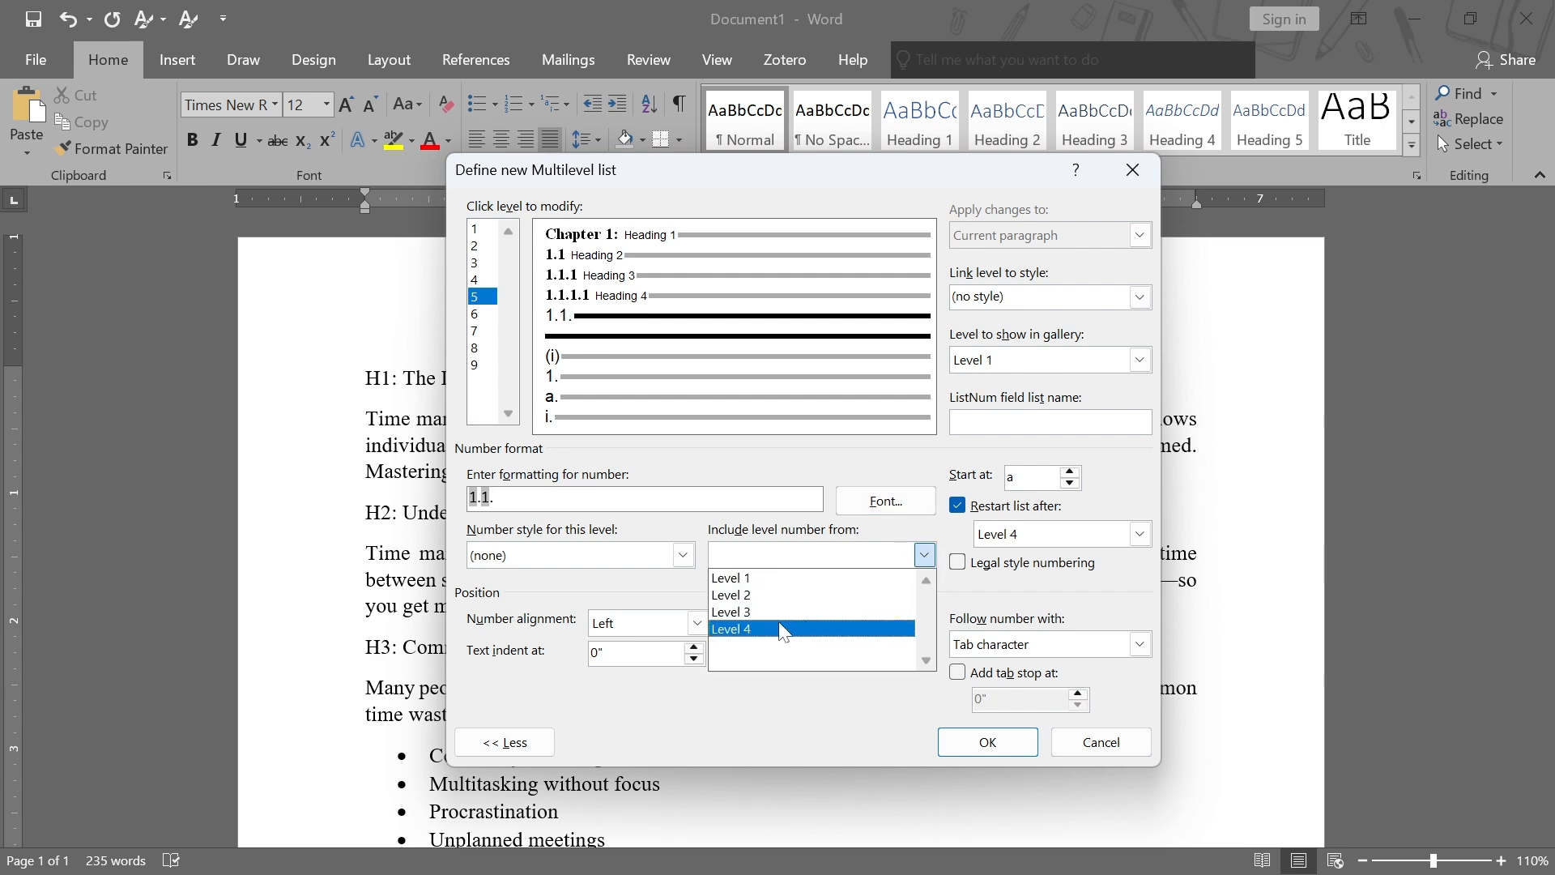
{"action": "left_click", "coordinate": [781, 630]}
{"action": "type", "text": "."}
{"action": "left_click", "coordinate": [924, 556]}
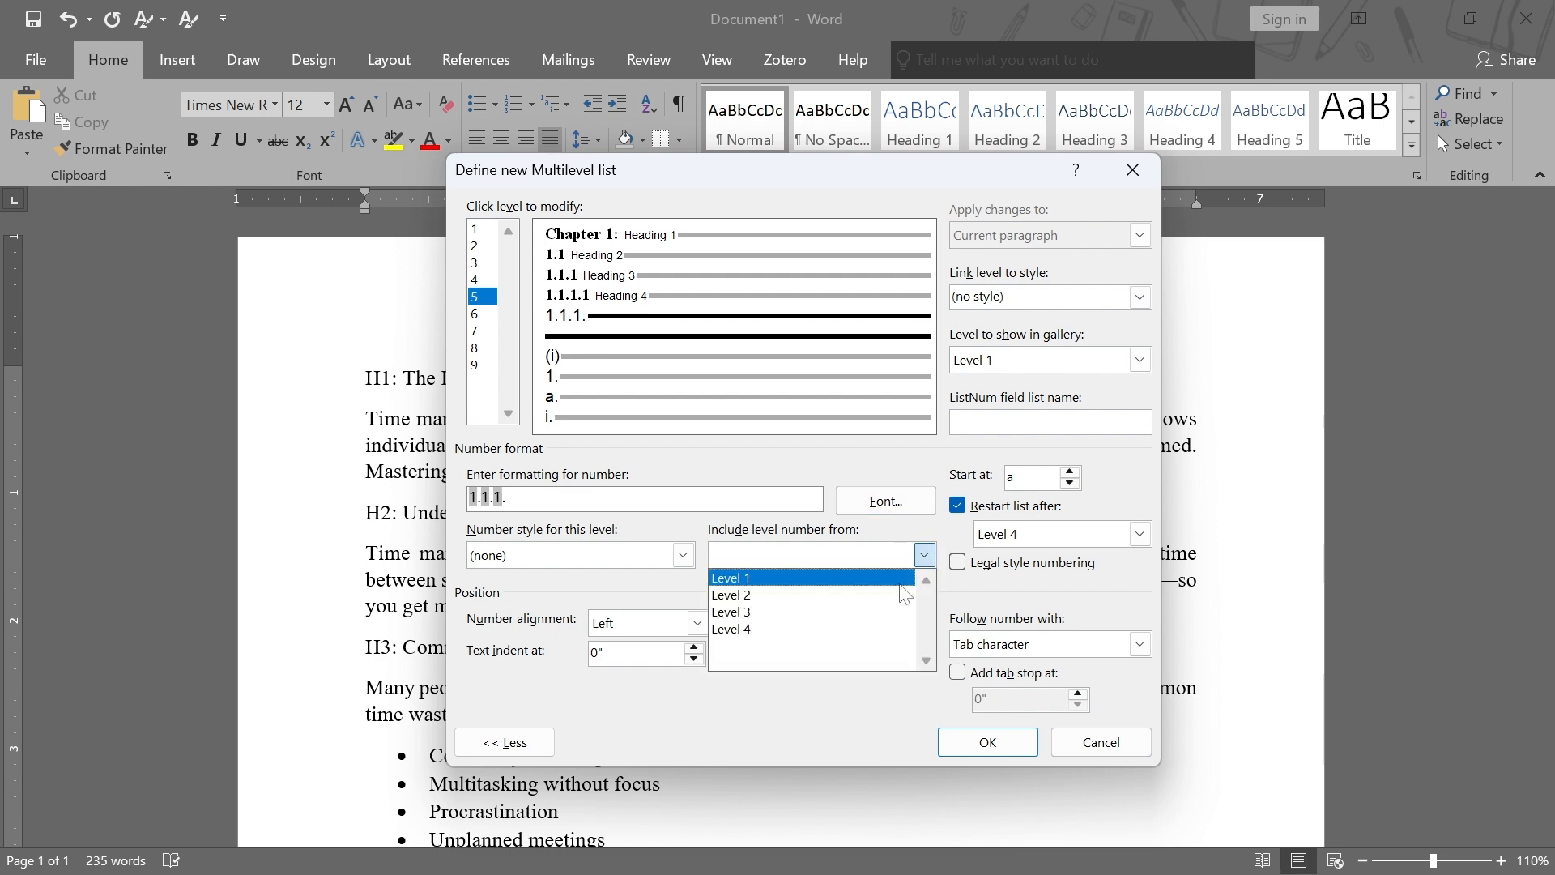
{"action": "left_click", "coordinate": [781, 630]}
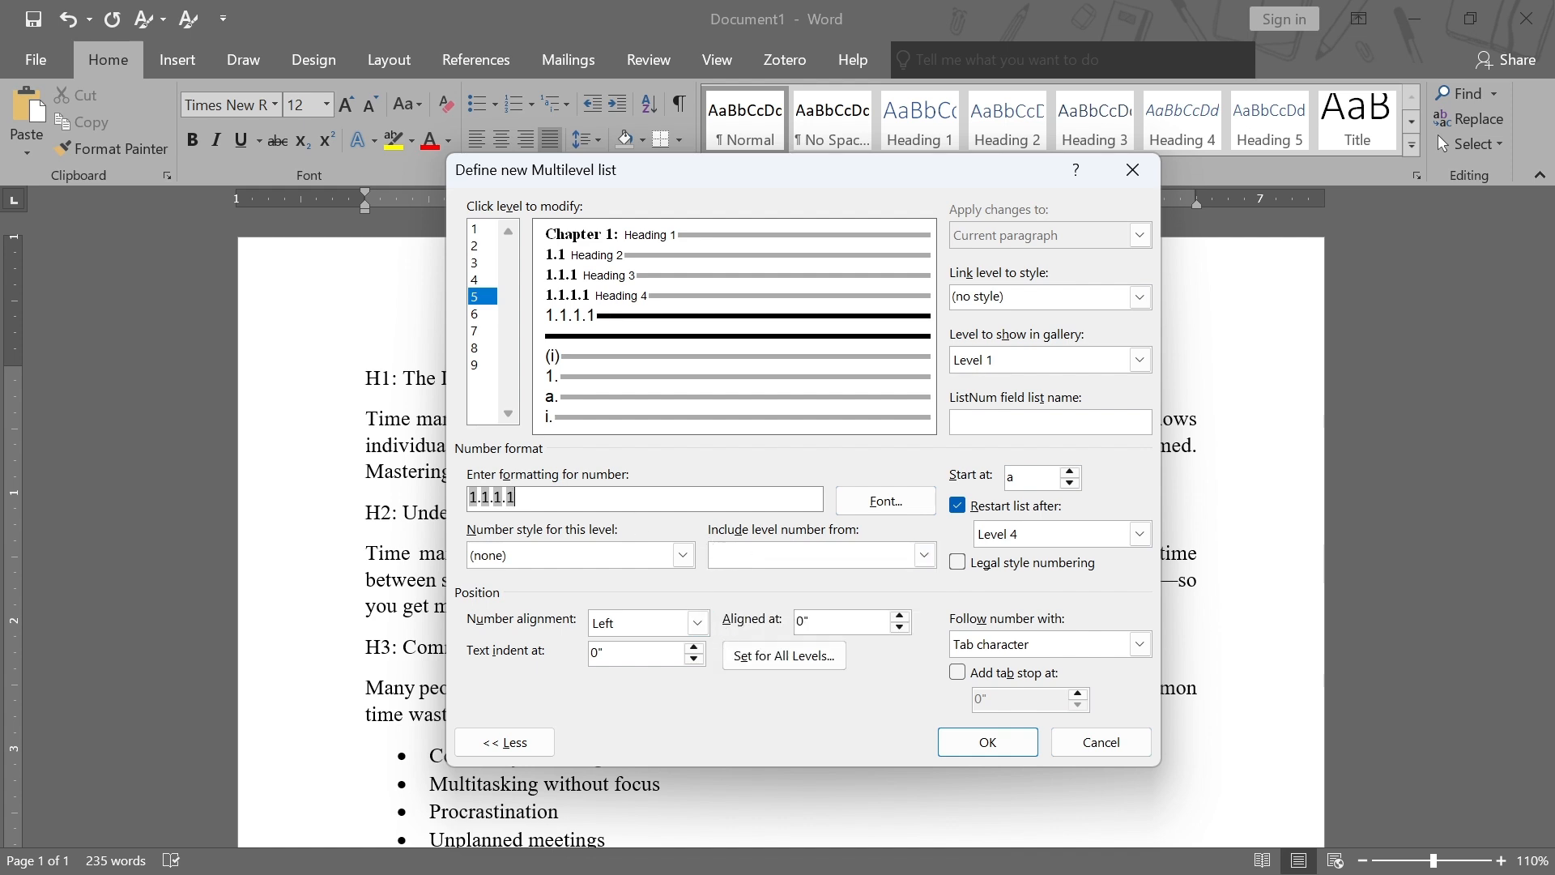
{"action": "left_click", "coordinate": [683, 557]}
{"action": "left_click", "coordinate": [528, 595]}
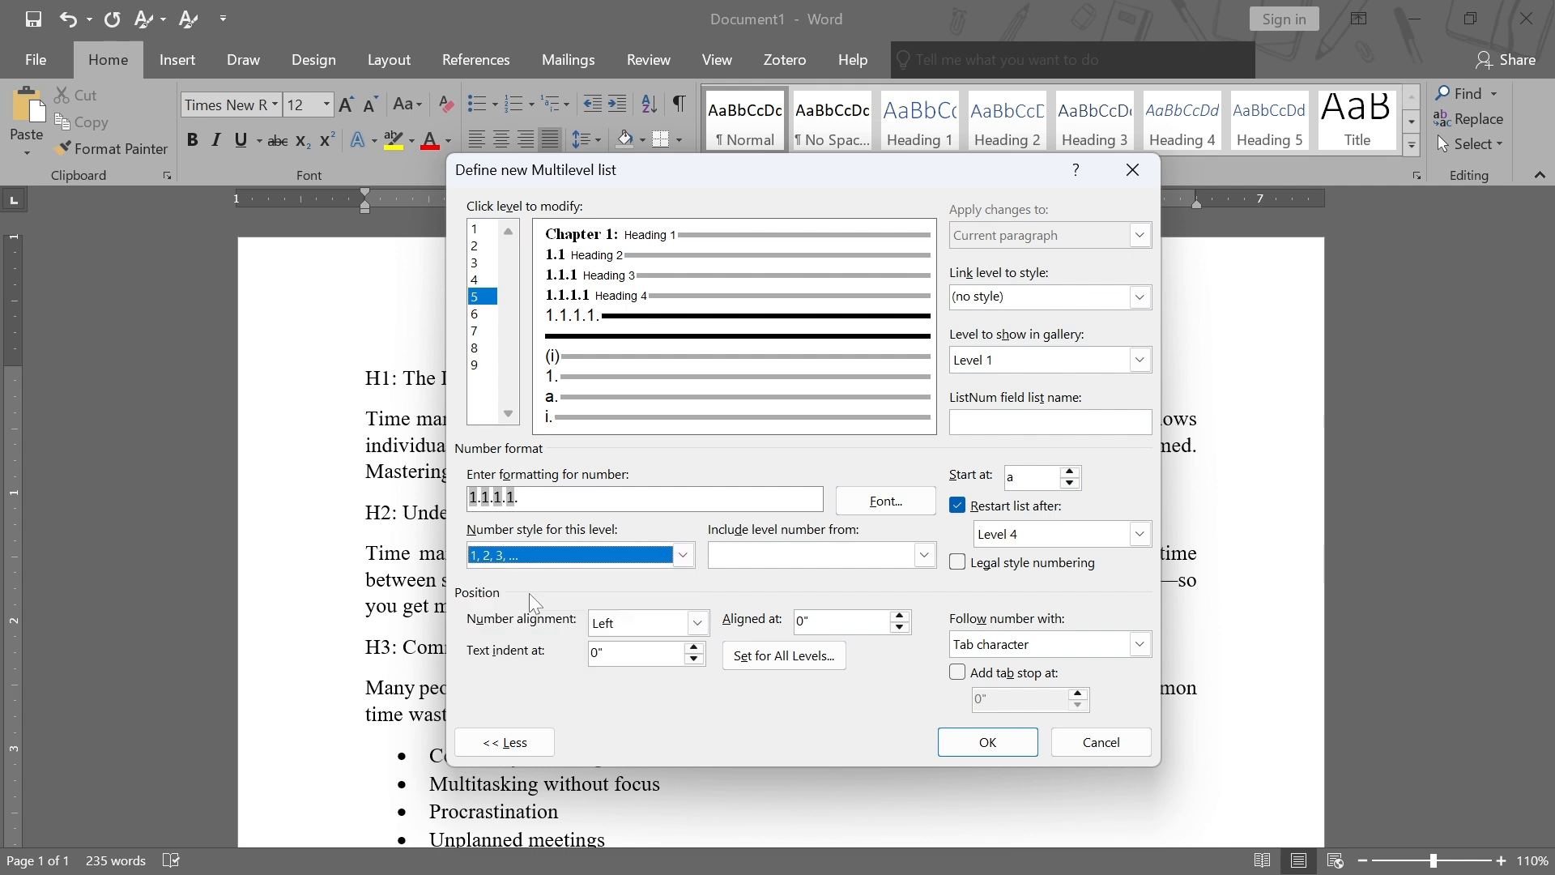
Keep zero indents for all levels and make level 5 follow its number with a space
{"action": "left_click", "coordinate": [784, 658]}
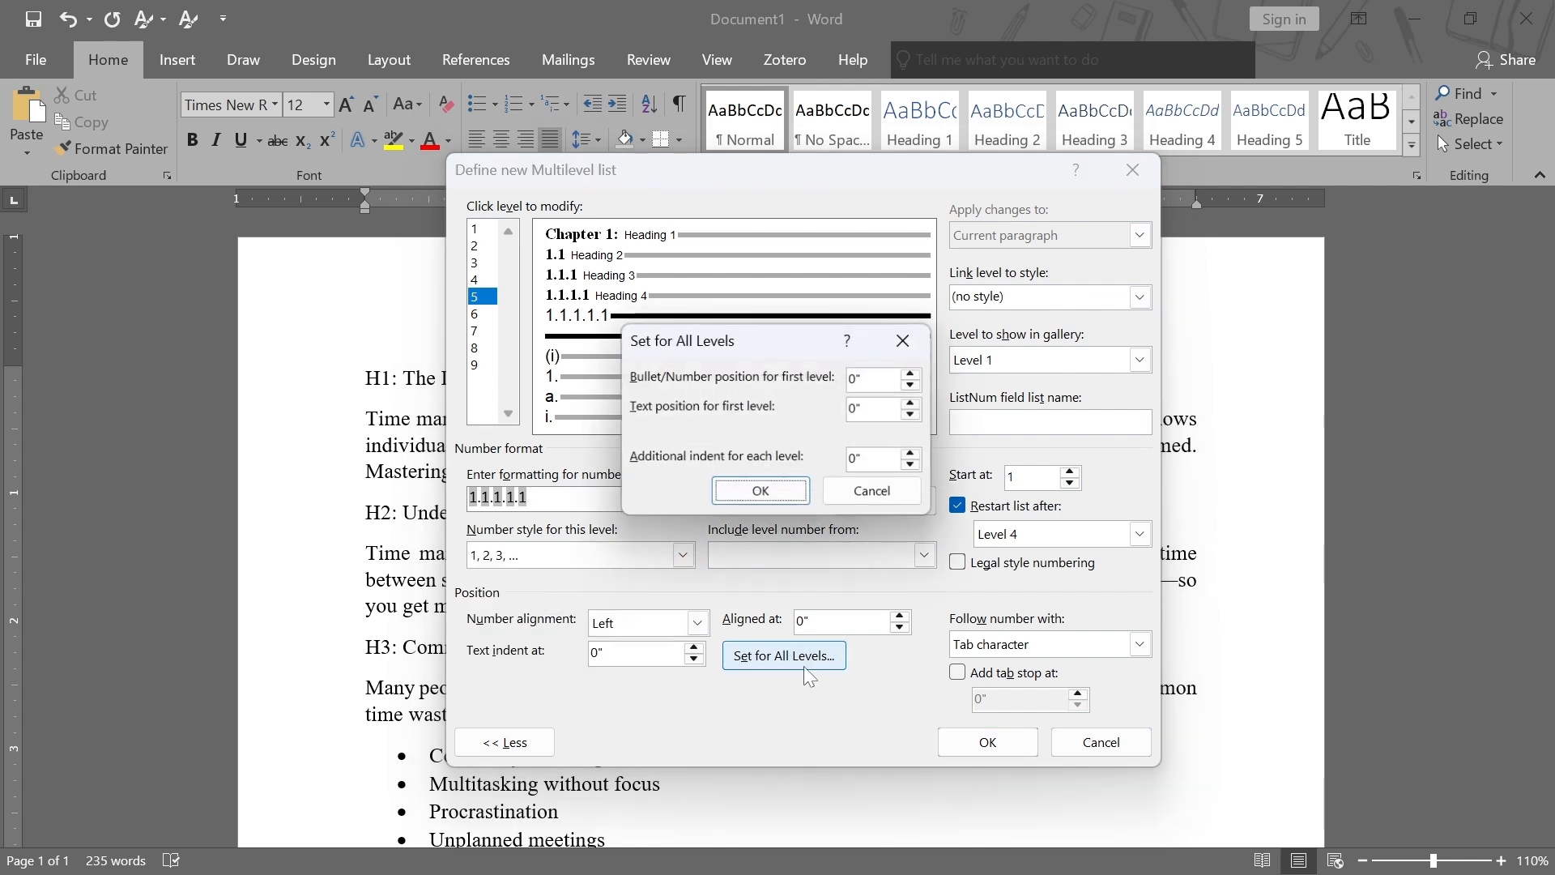
{"action": "left_click", "coordinate": [746, 496]}
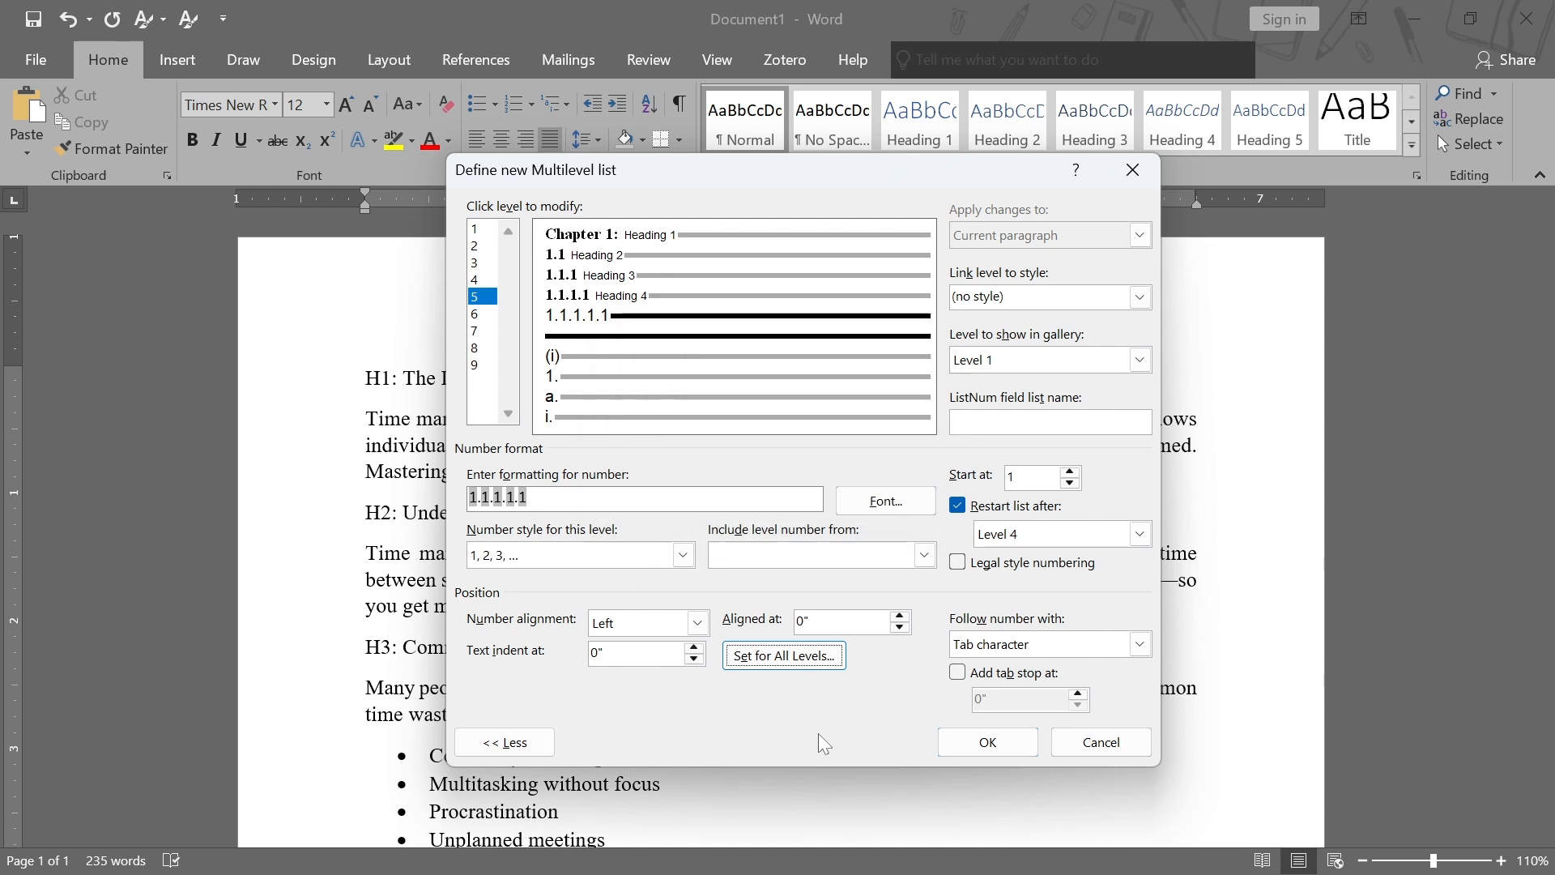
{"action": "left_click", "coordinate": [1144, 644]}
{"action": "left_click", "coordinate": [1028, 687]}
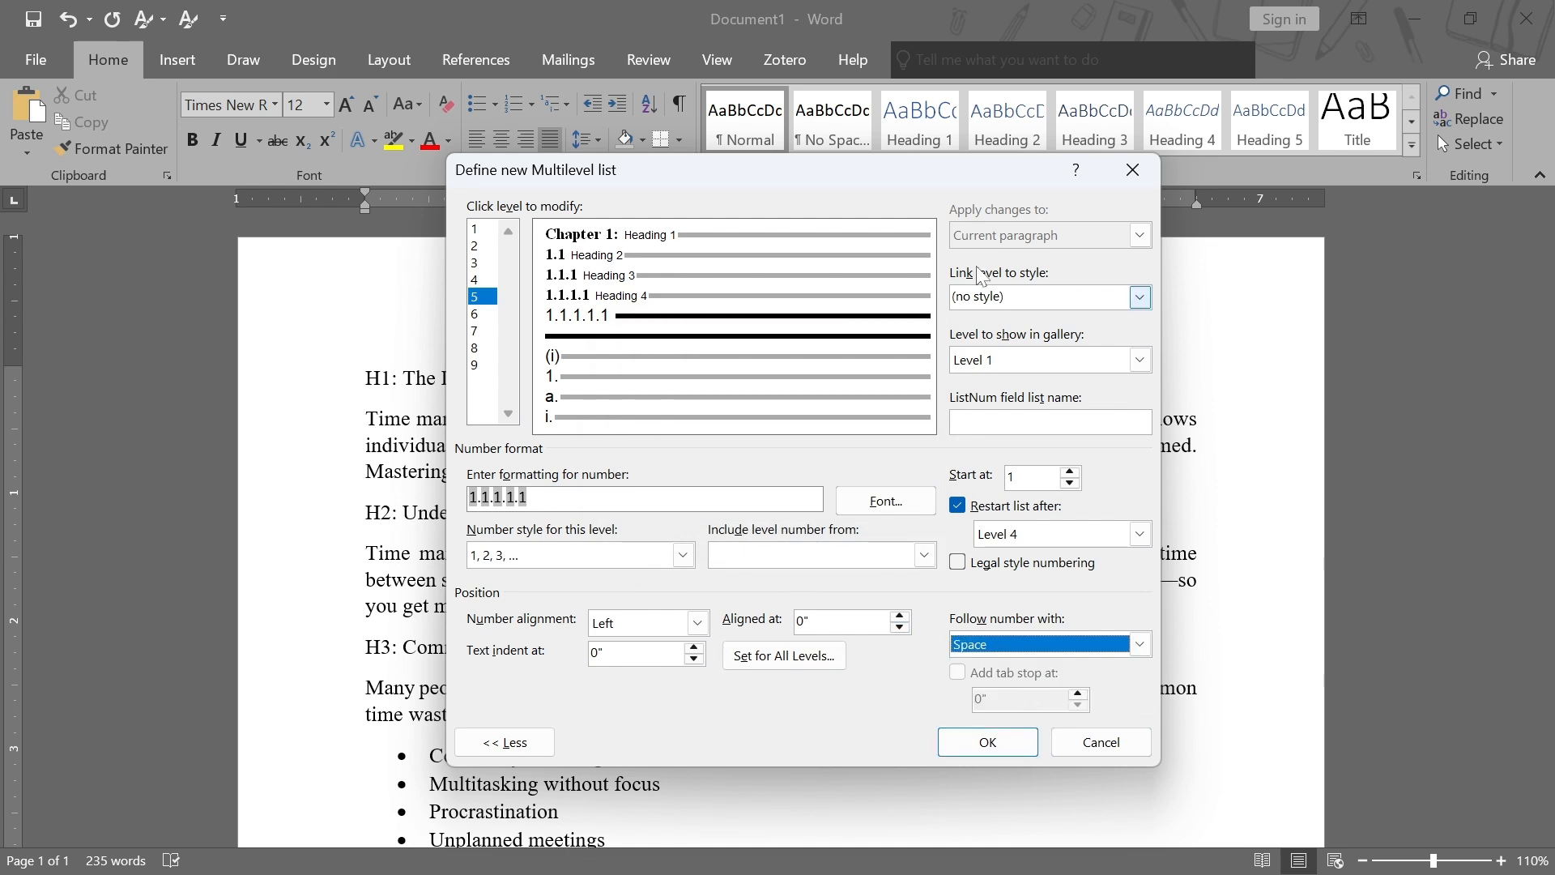
Link level 5 to Heading 5 and format its number as Times New Roman, Bold, 12 pt, black
{"action": "left_click", "coordinate": [1139, 298]}
{"action": "scroll", "coordinate": [1032, 348], "scroll_direction": "down", "scroll_amount": 2}
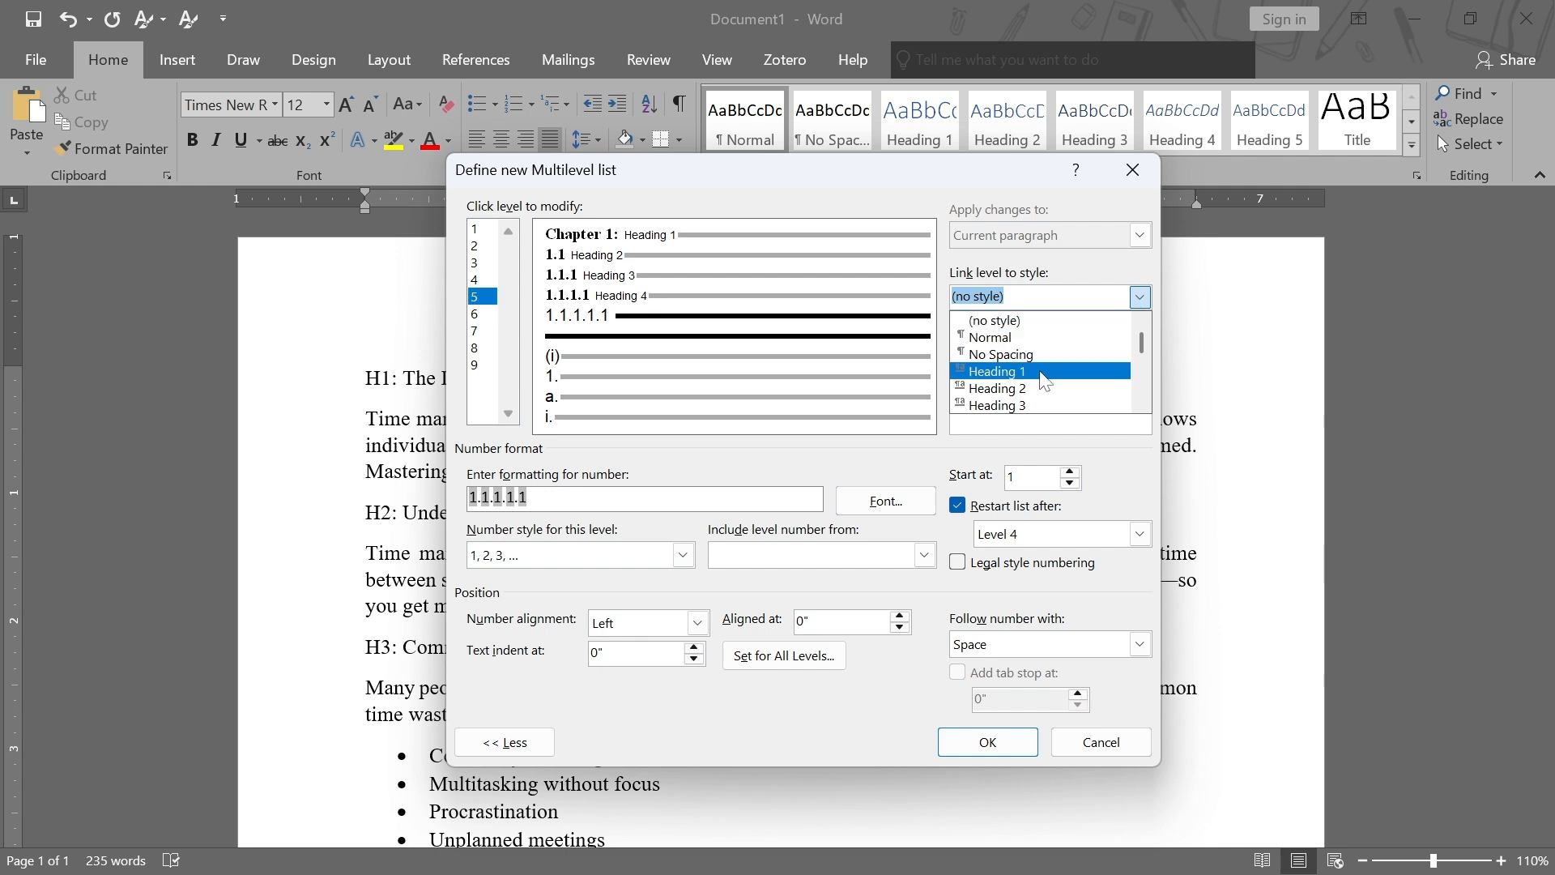
{"action": "left_click", "coordinate": [1030, 339]}
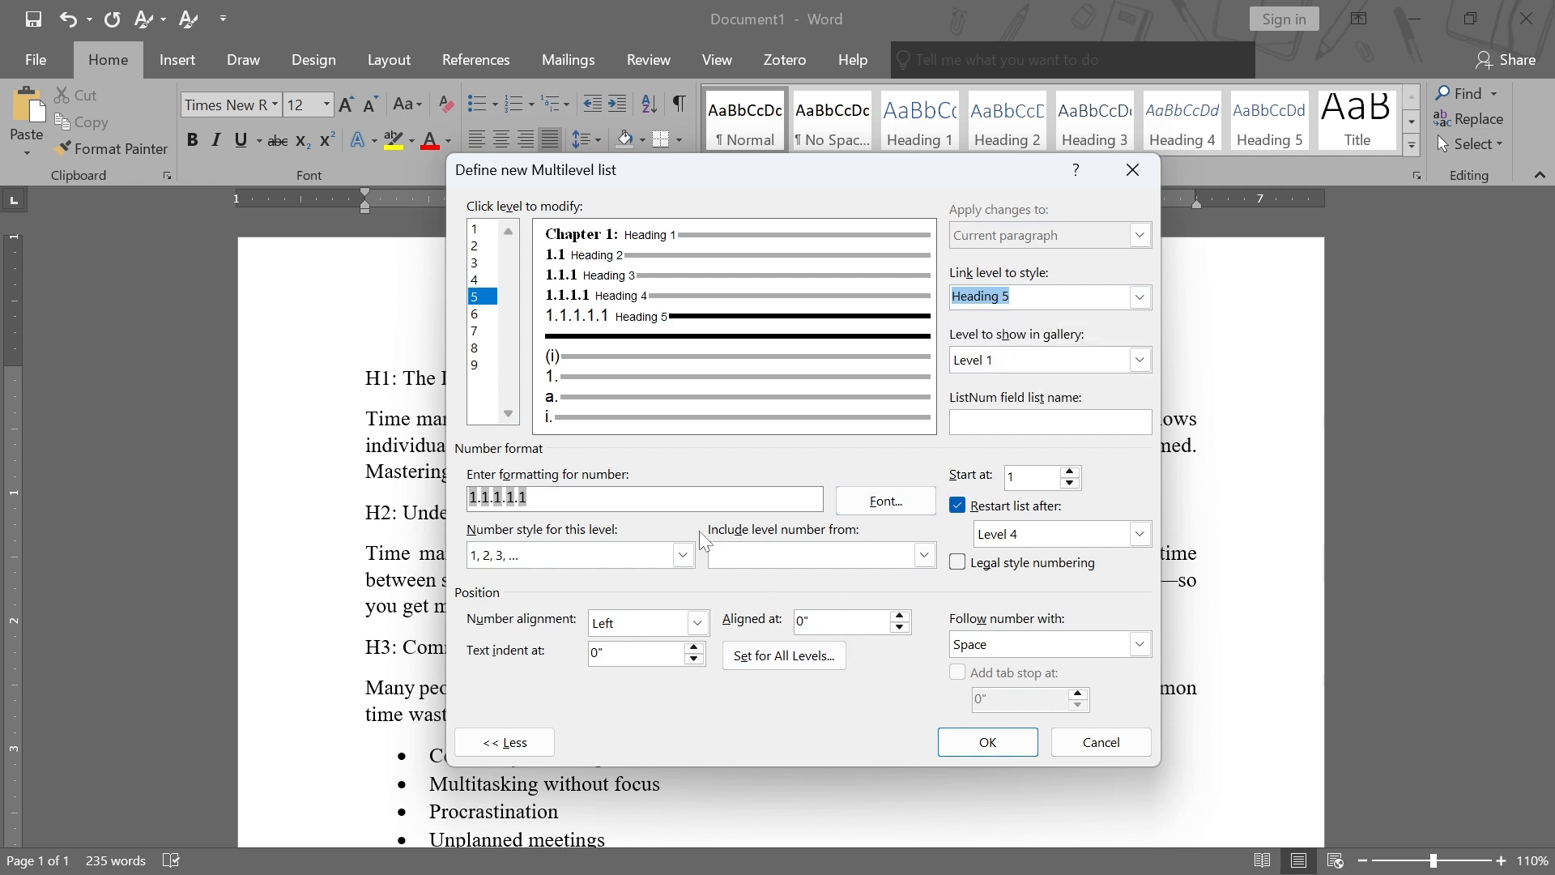
{"action": "left_click", "coordinate": [886, 502]}
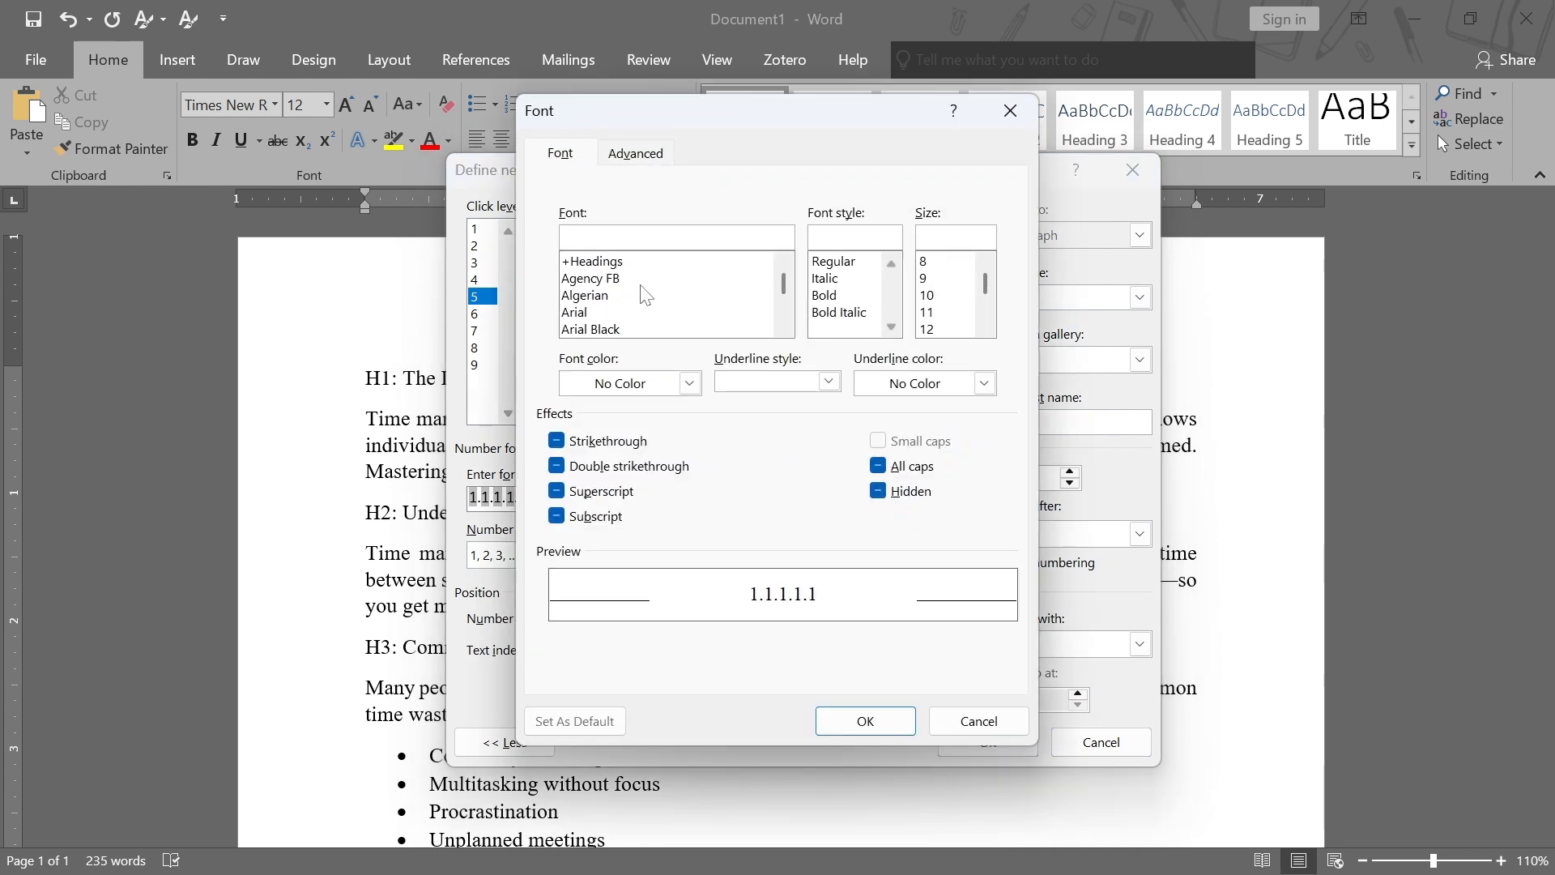
{"action": "type", "text": "ti"}
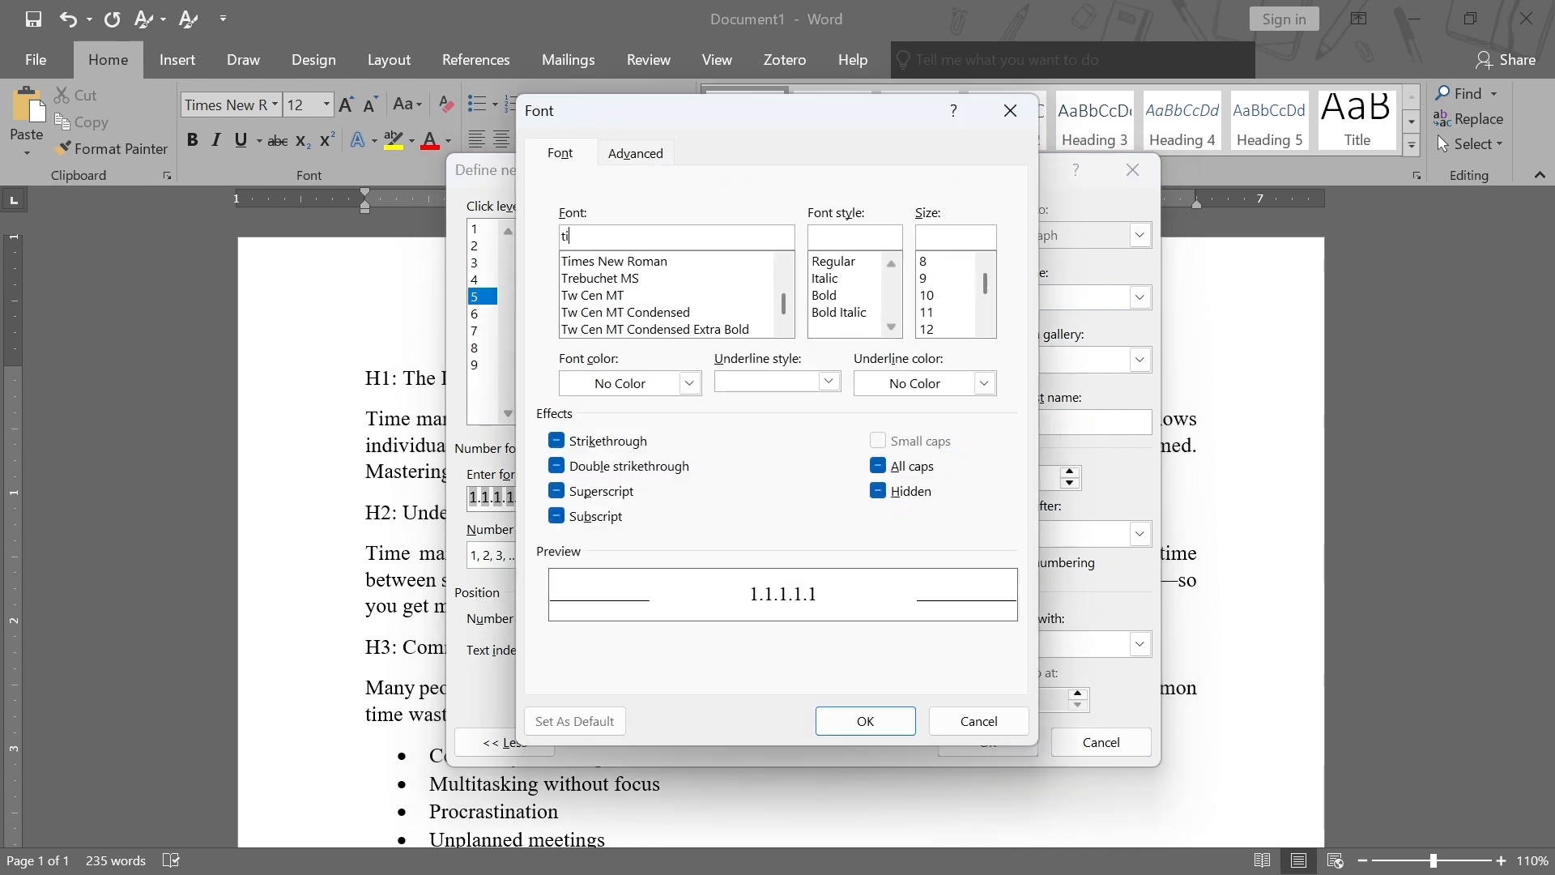
{"action": "left_click", "coordinate": [669, 280]}
{"action": "left_click", "coordinate": [648, 260]}
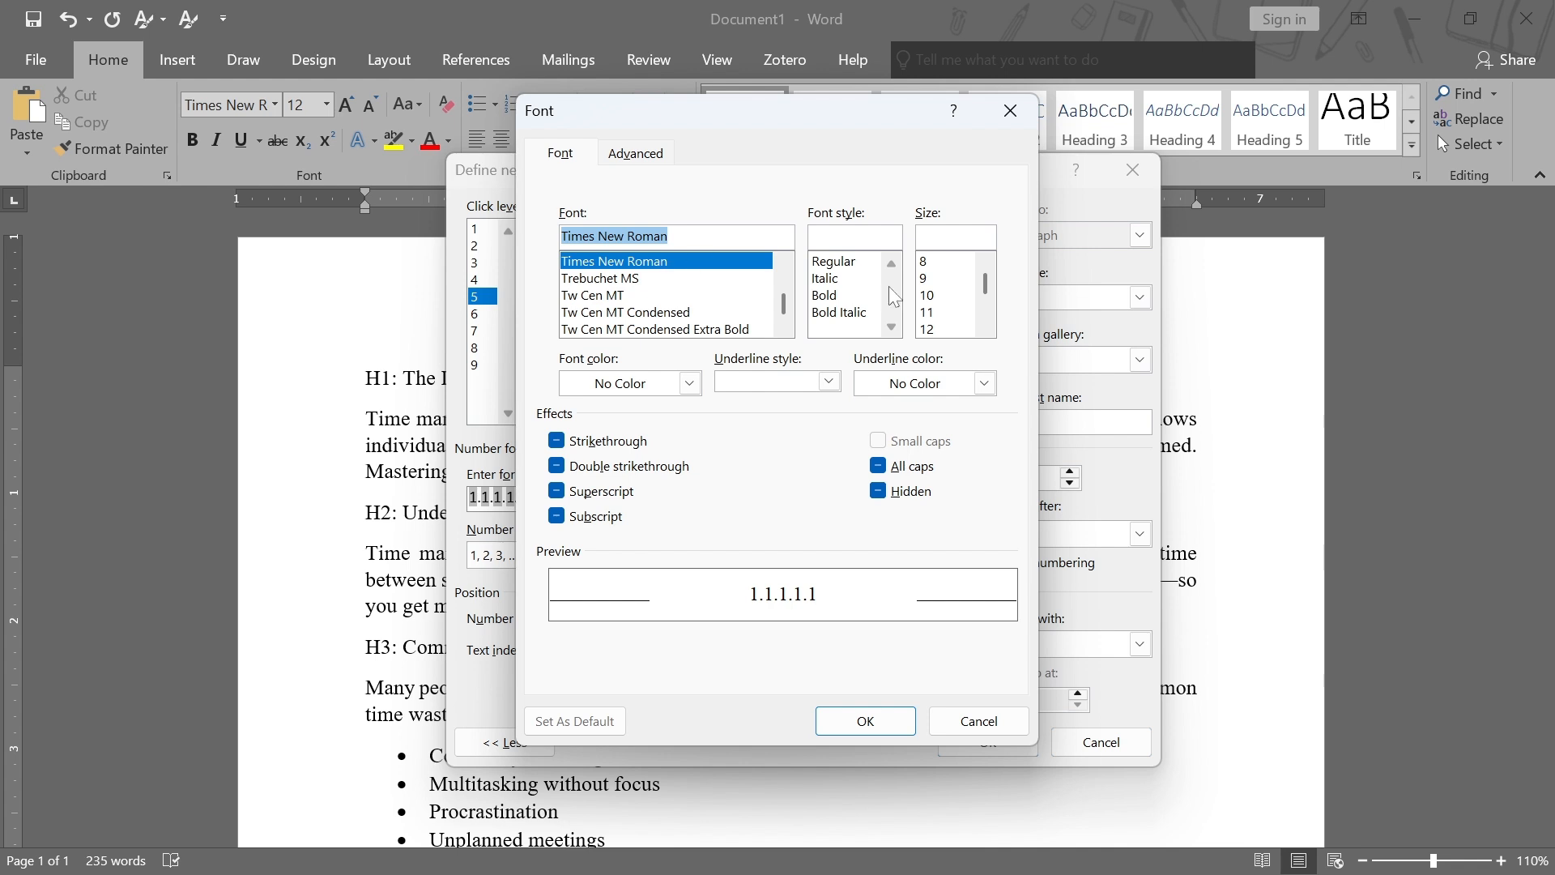
{"action": "left_click", "coordinate": [835, 299]}
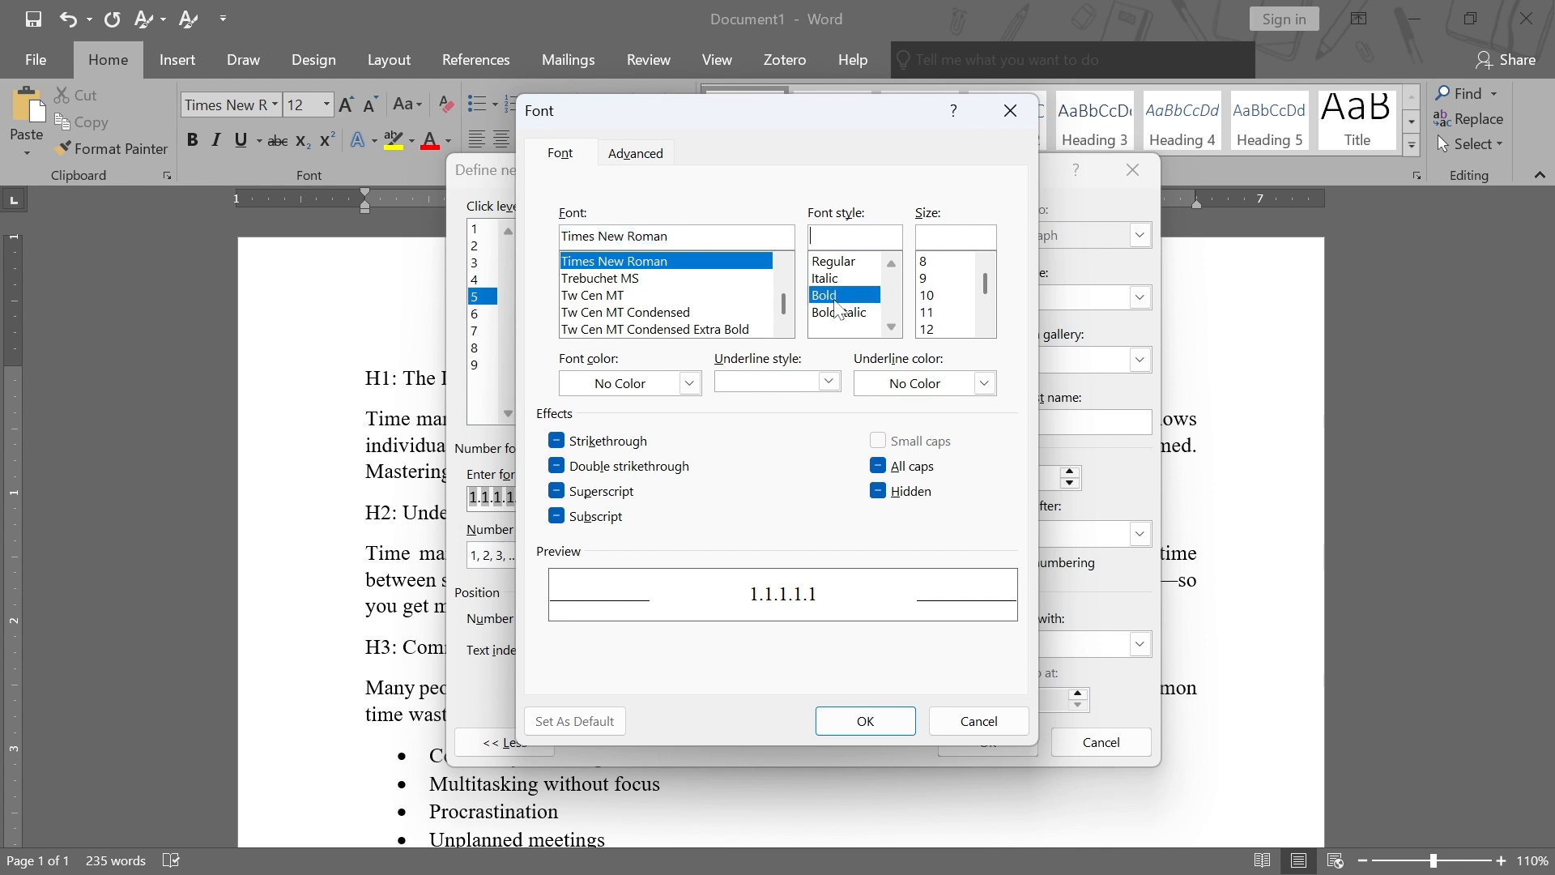
{"action": "left_click", "coordinate": [928, 329]}
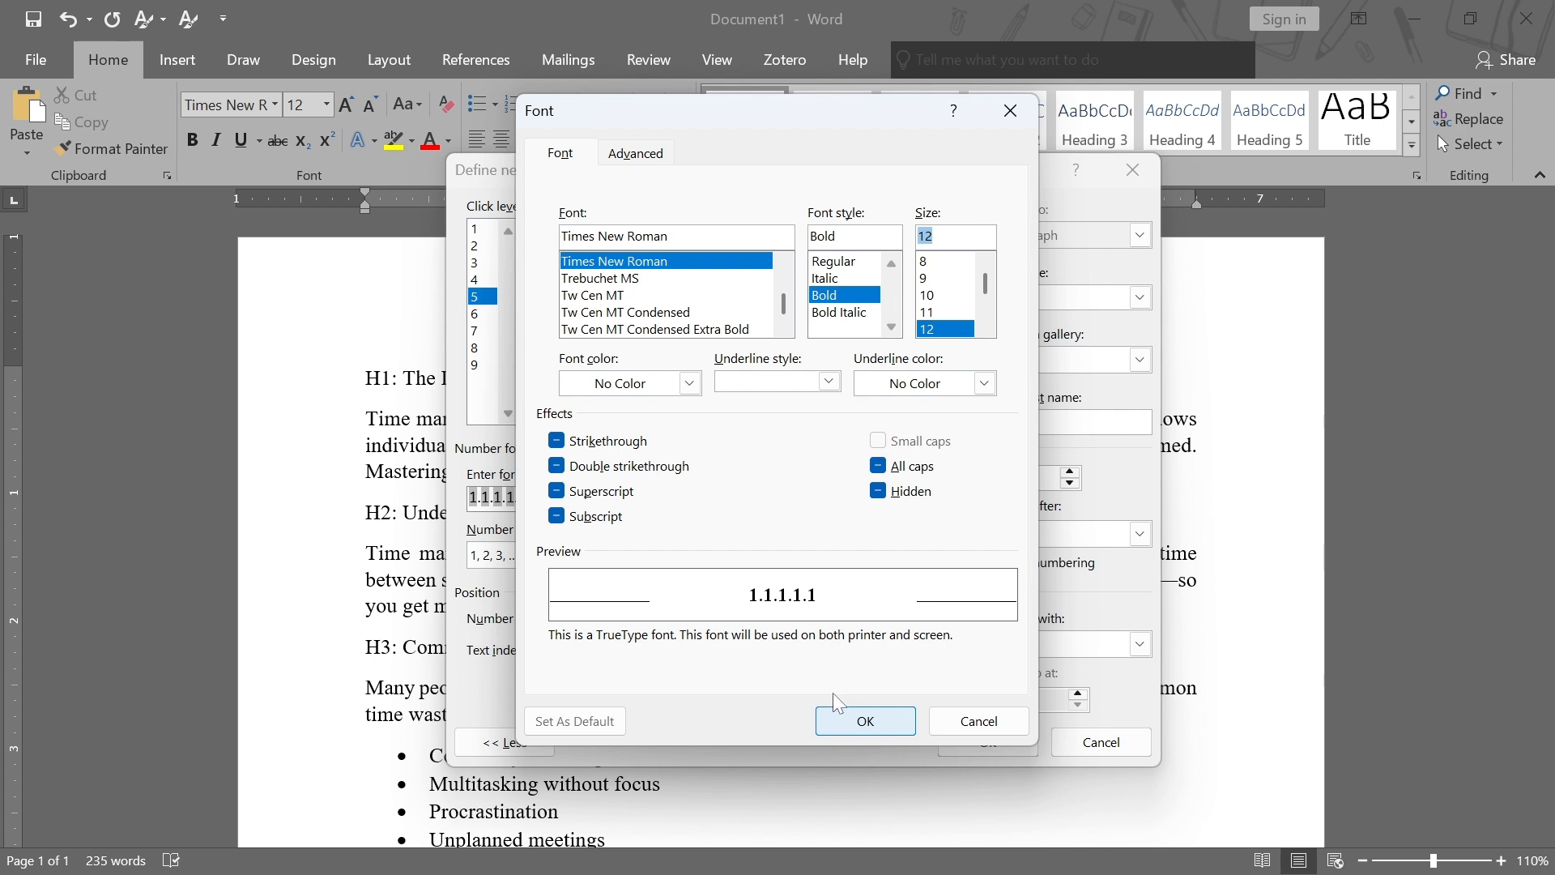
{"action": "left_click", "coordinate": [689, 382]}
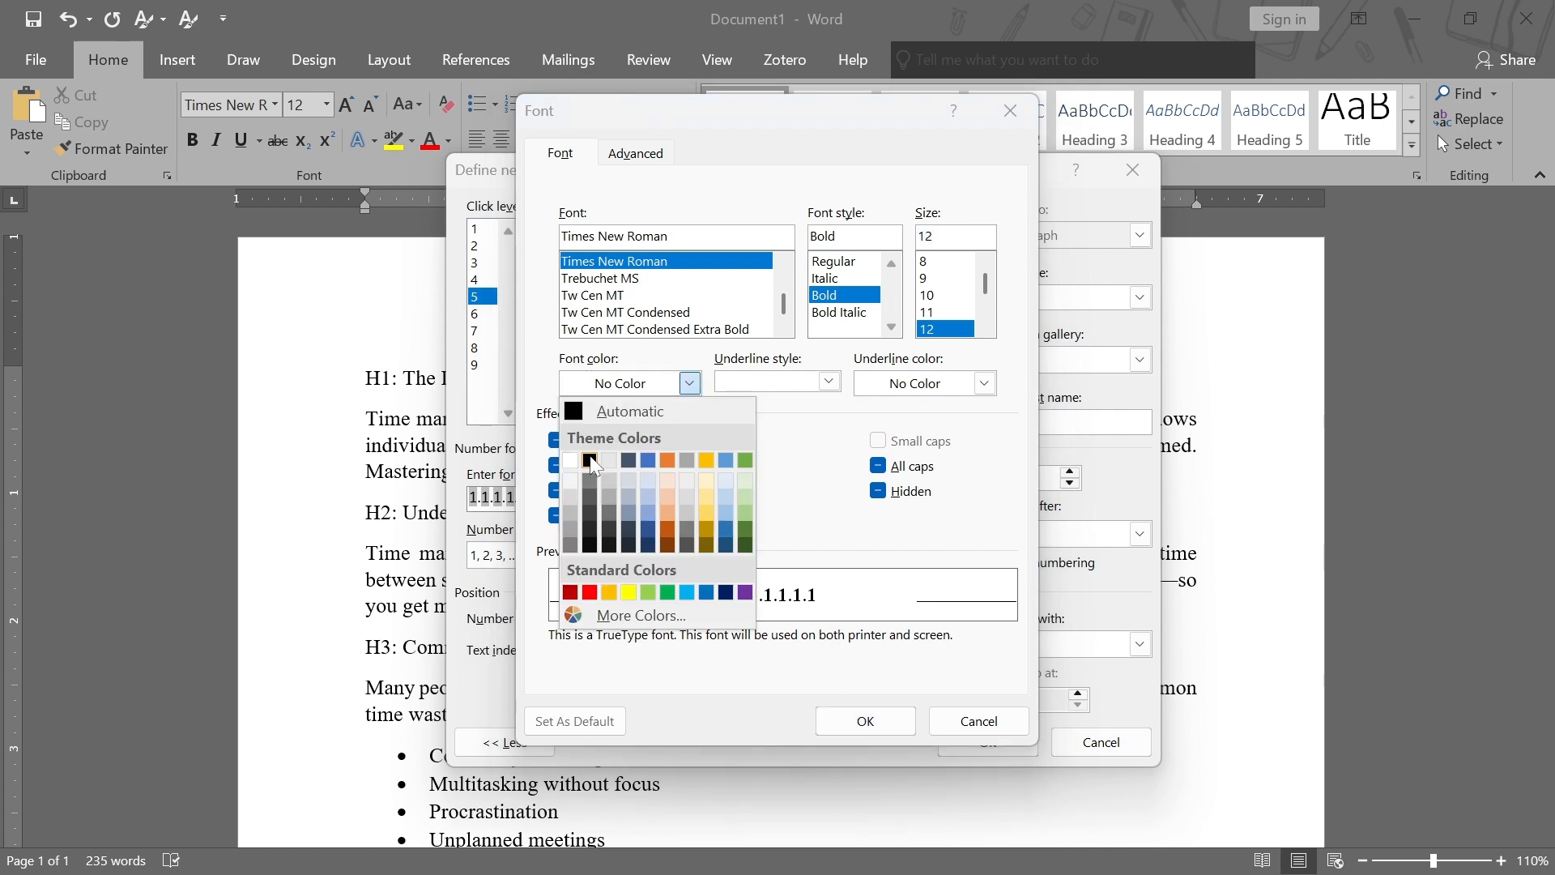
{"action": "left_click", "coordinate": [590, 461]}
{"action": "left_click", "coordinate": [871, 724]}
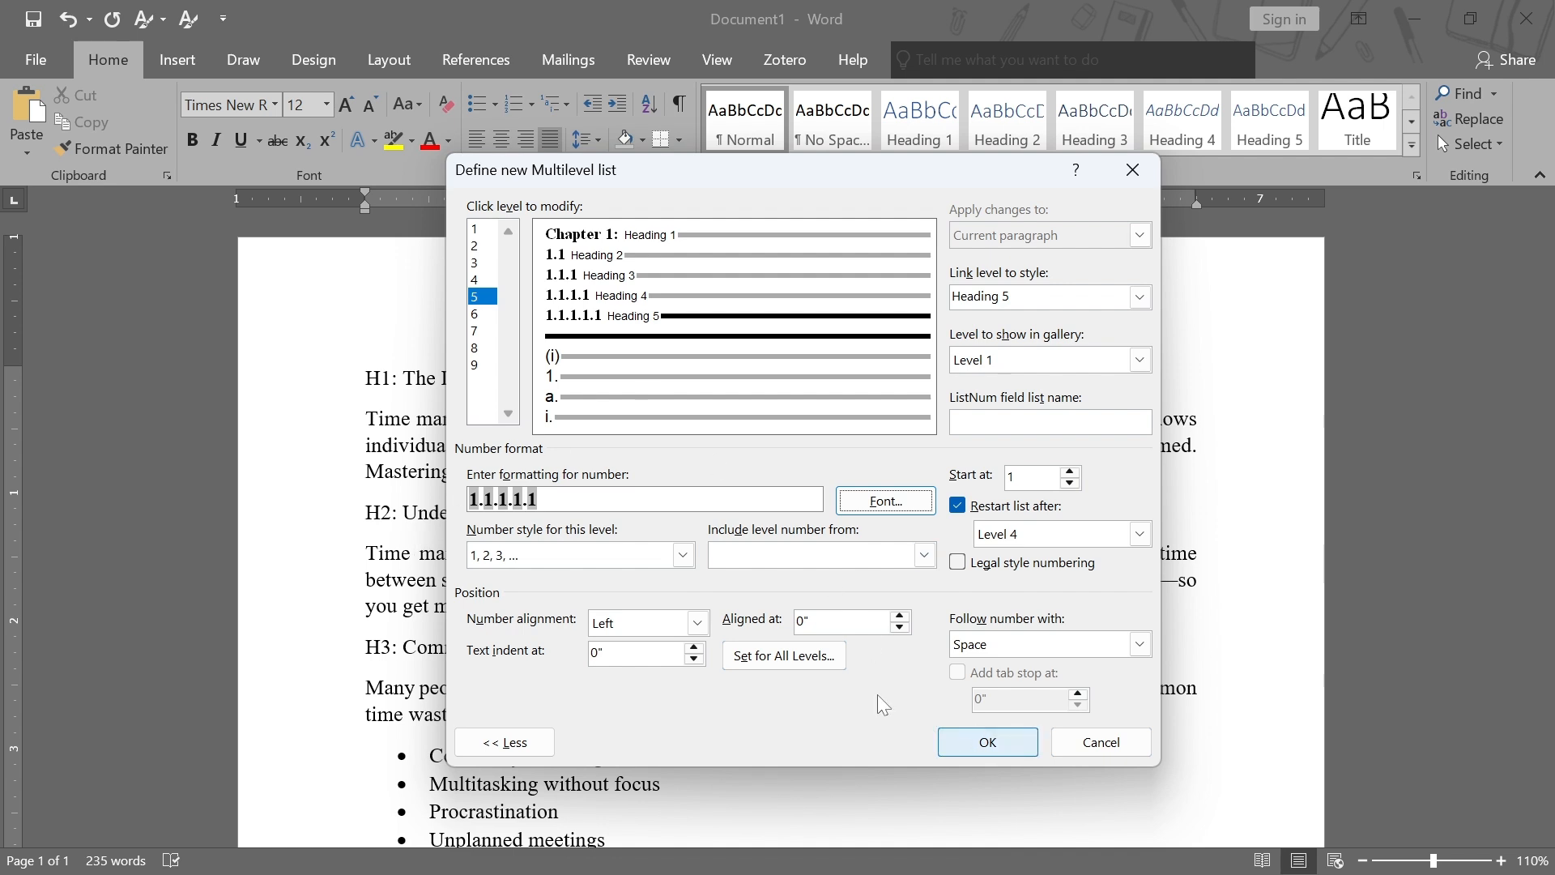
{"action": "left_click", "coordinate": [1004, 743]}
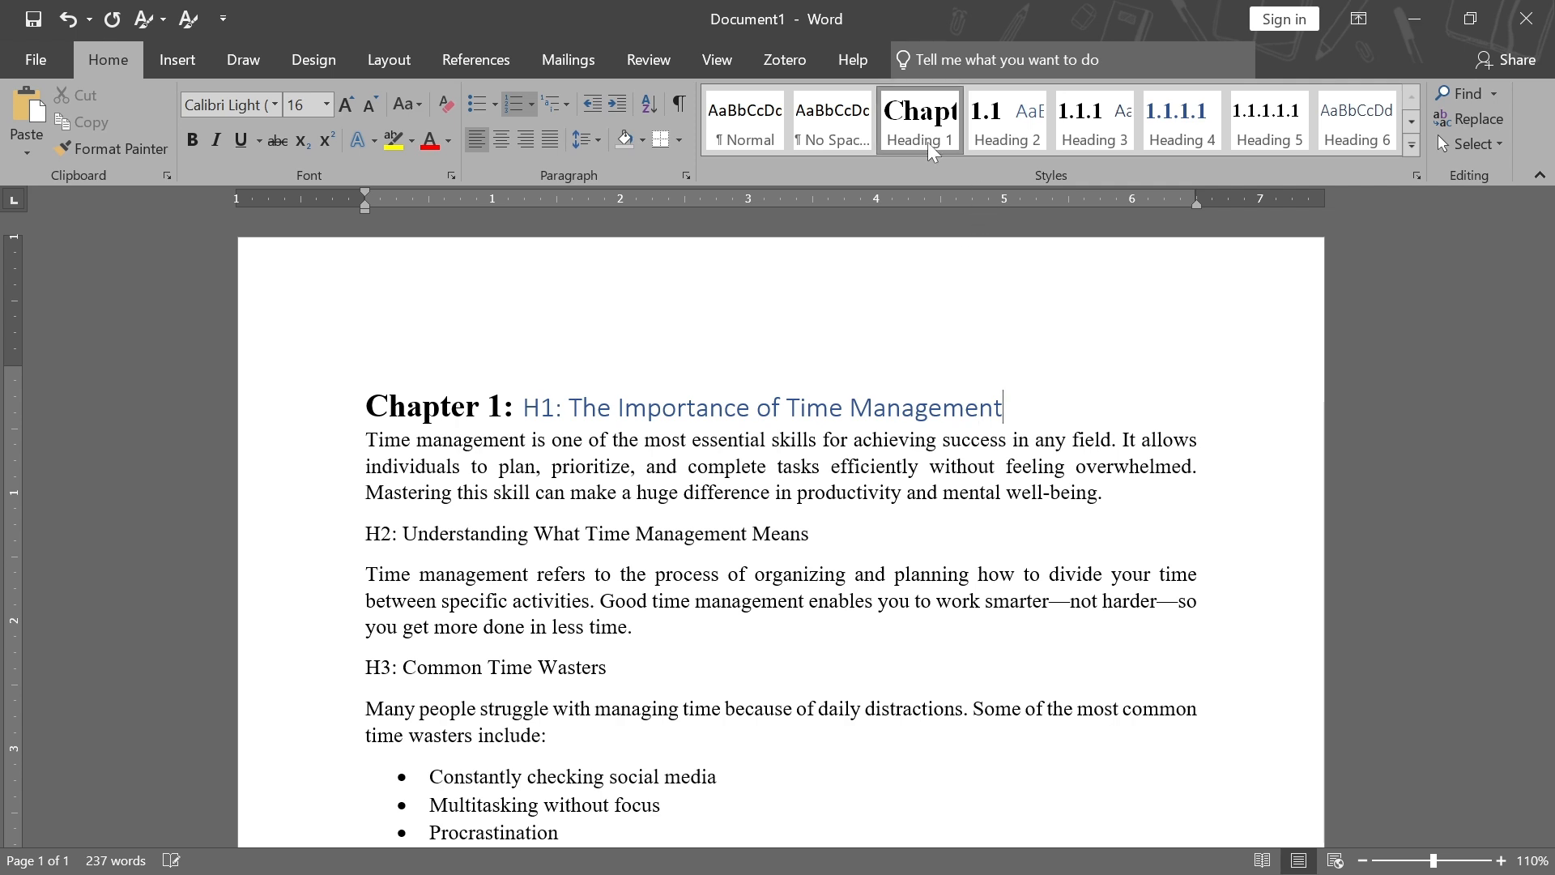
Format the first heading's text as Times New Roman, 18 pt, bold, black
{"action": "left_click_drag", "start_coordinate": [1017, 407], "coordinate": [523, 407]}
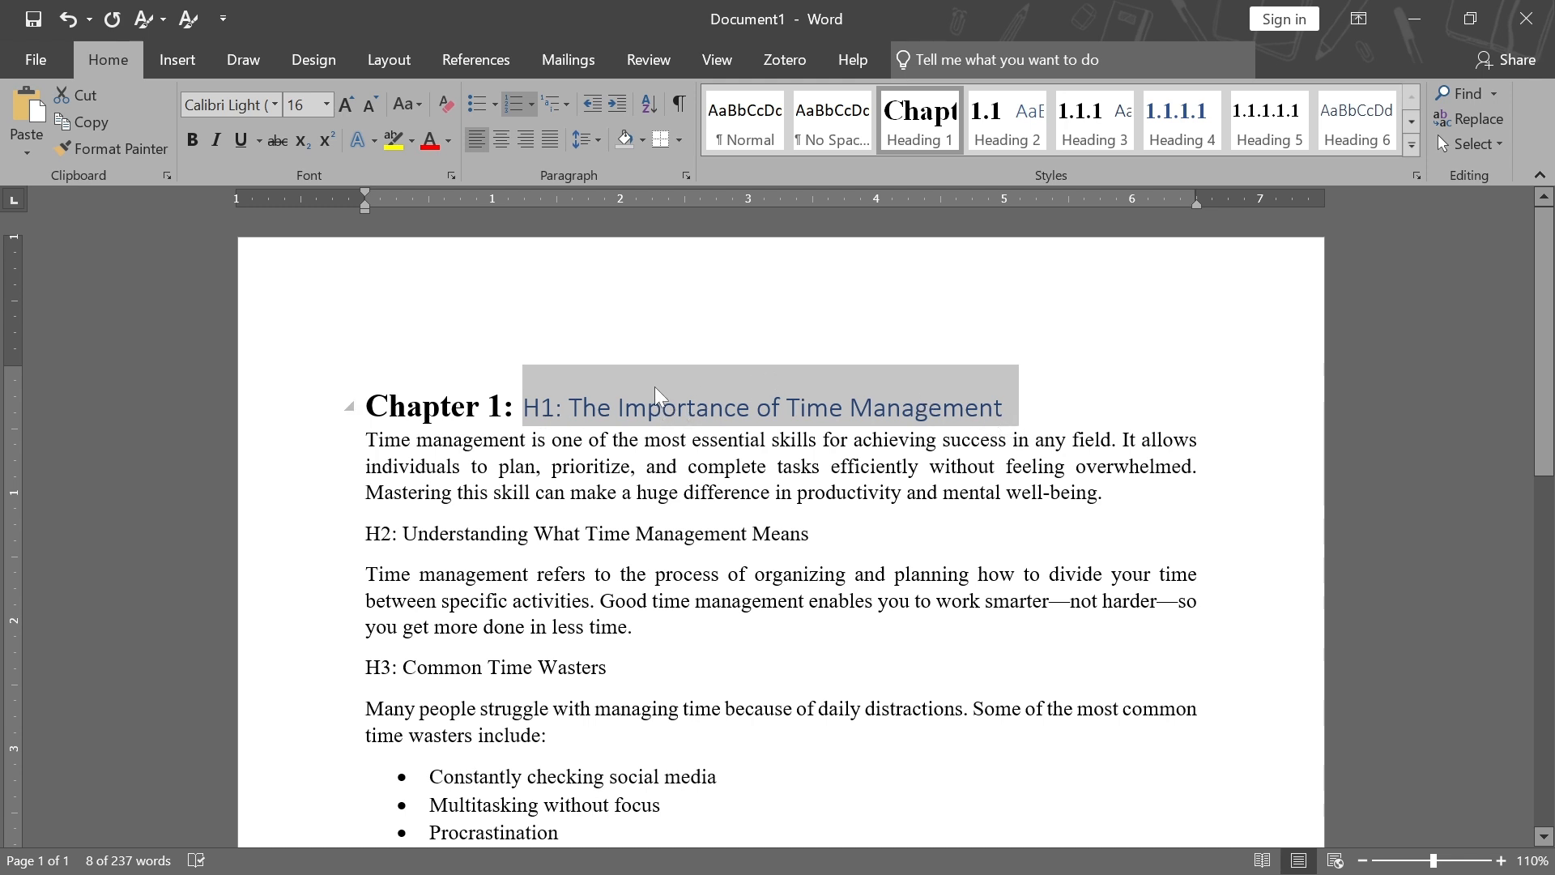
{"action": "left_click", "coordinate": [273, 105]}
{"action": "left_click", "coordinate": [278, 236]}
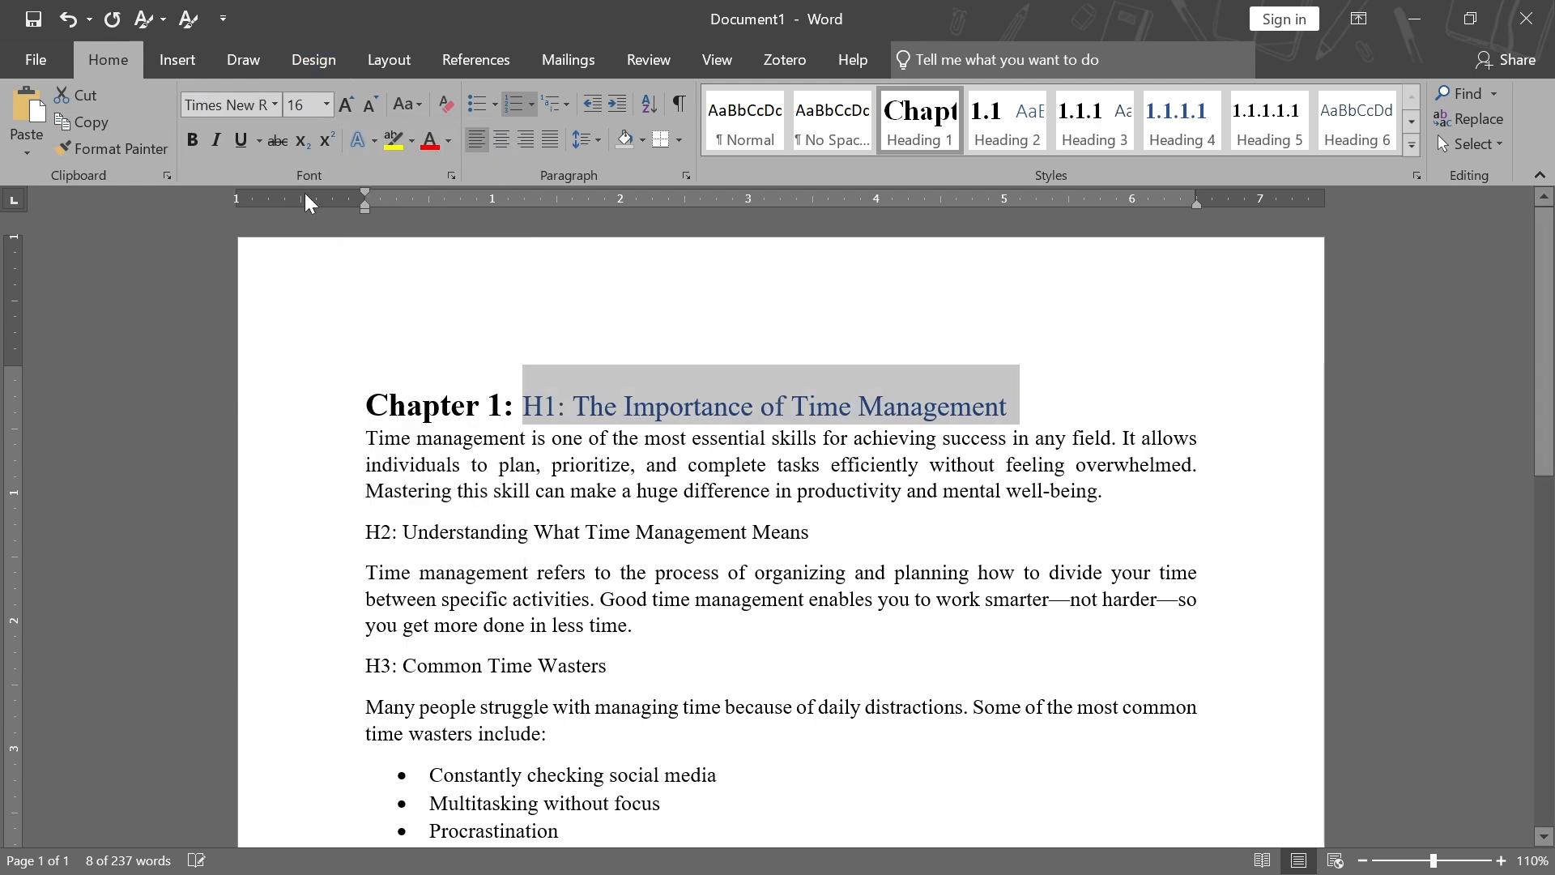
{"action": "left_click", "coordinate": [327, 105]}
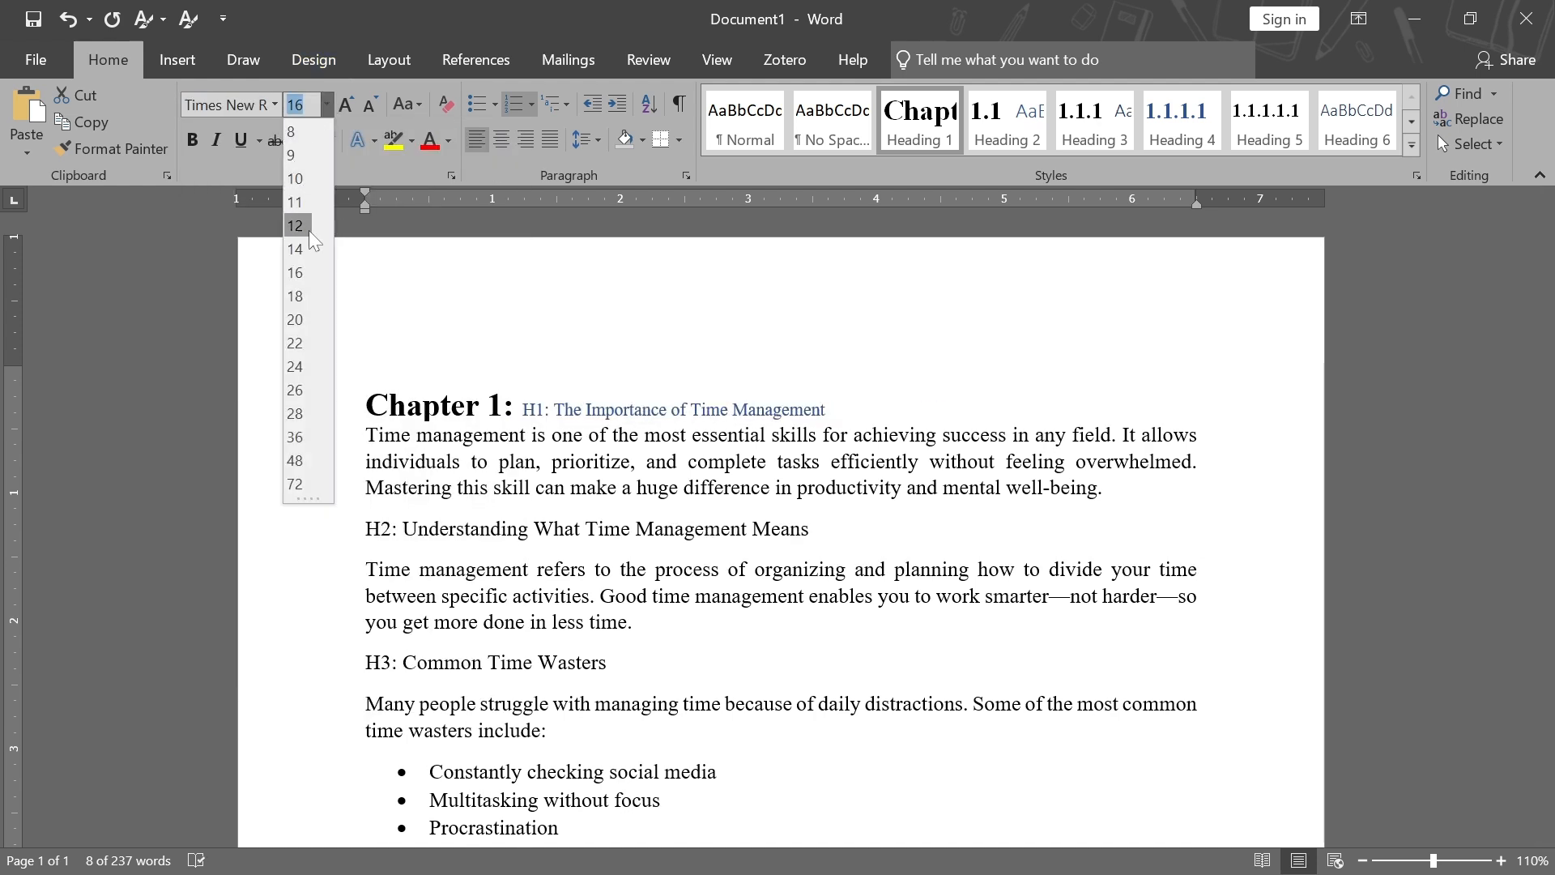
{"action": "left_click", "coordinate": [295, 295]}
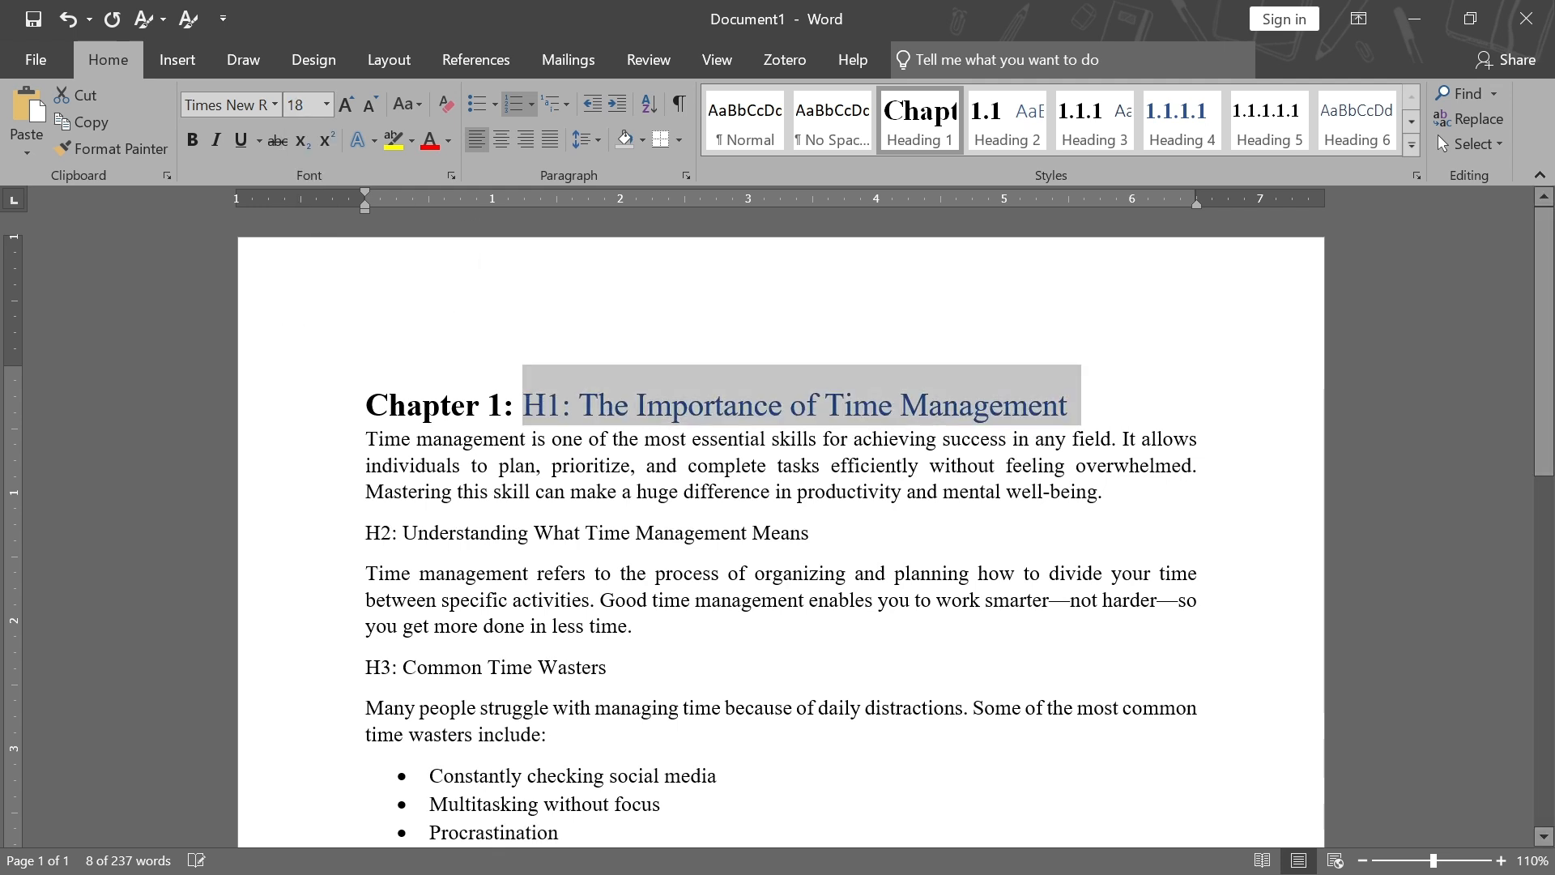
{"action": "left_click", "coordinate": [191, 143]}
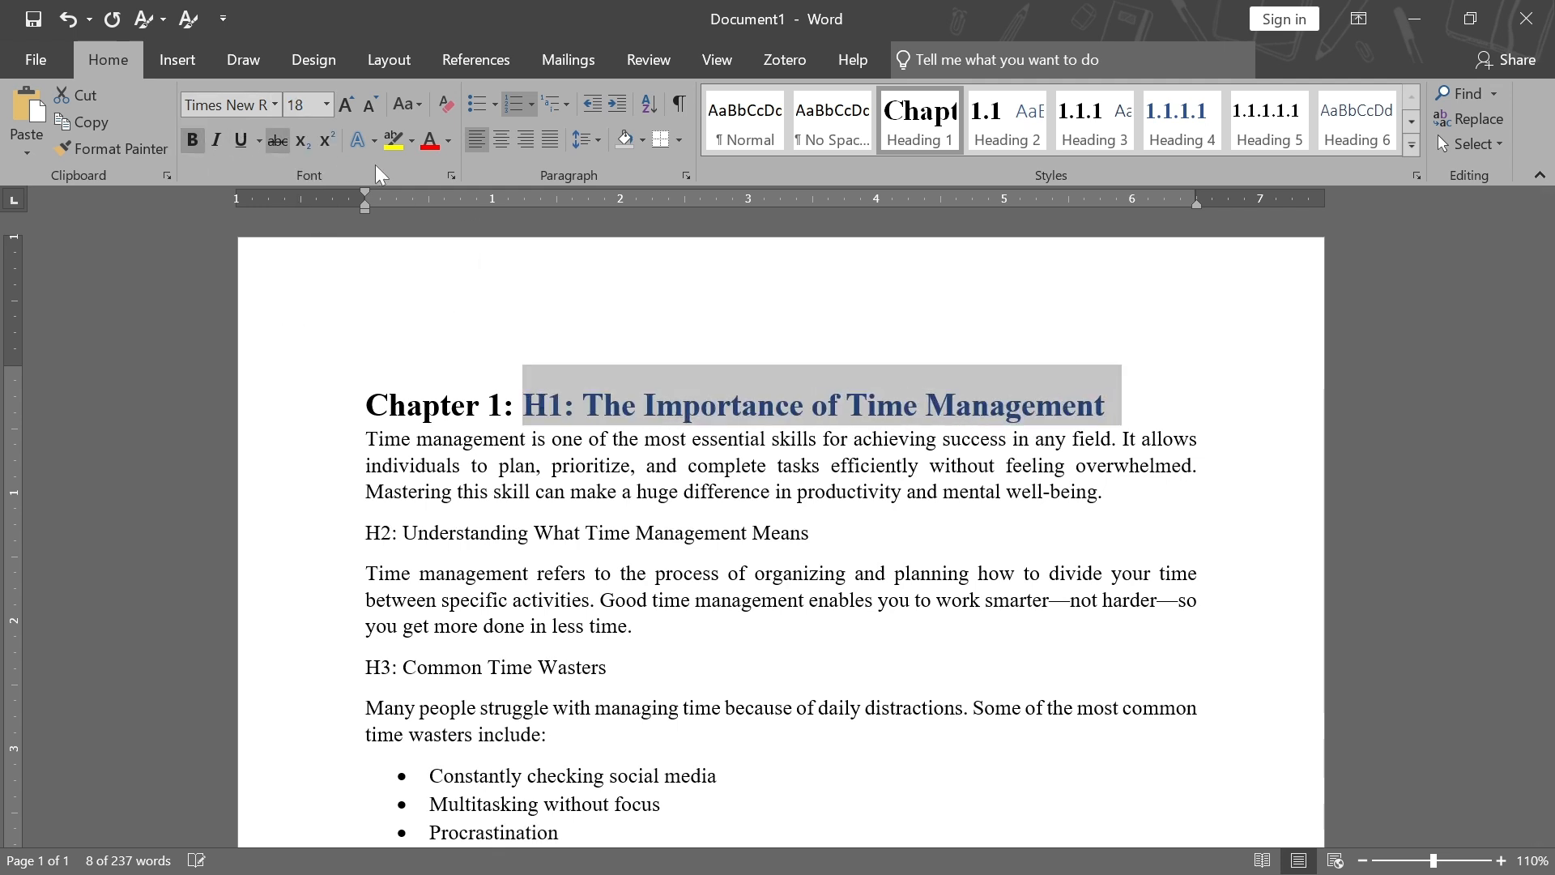
{"action": "left_click", "coordinate": [448, 142]}
{"action": "left_click", "coordinate": [444, 215]}
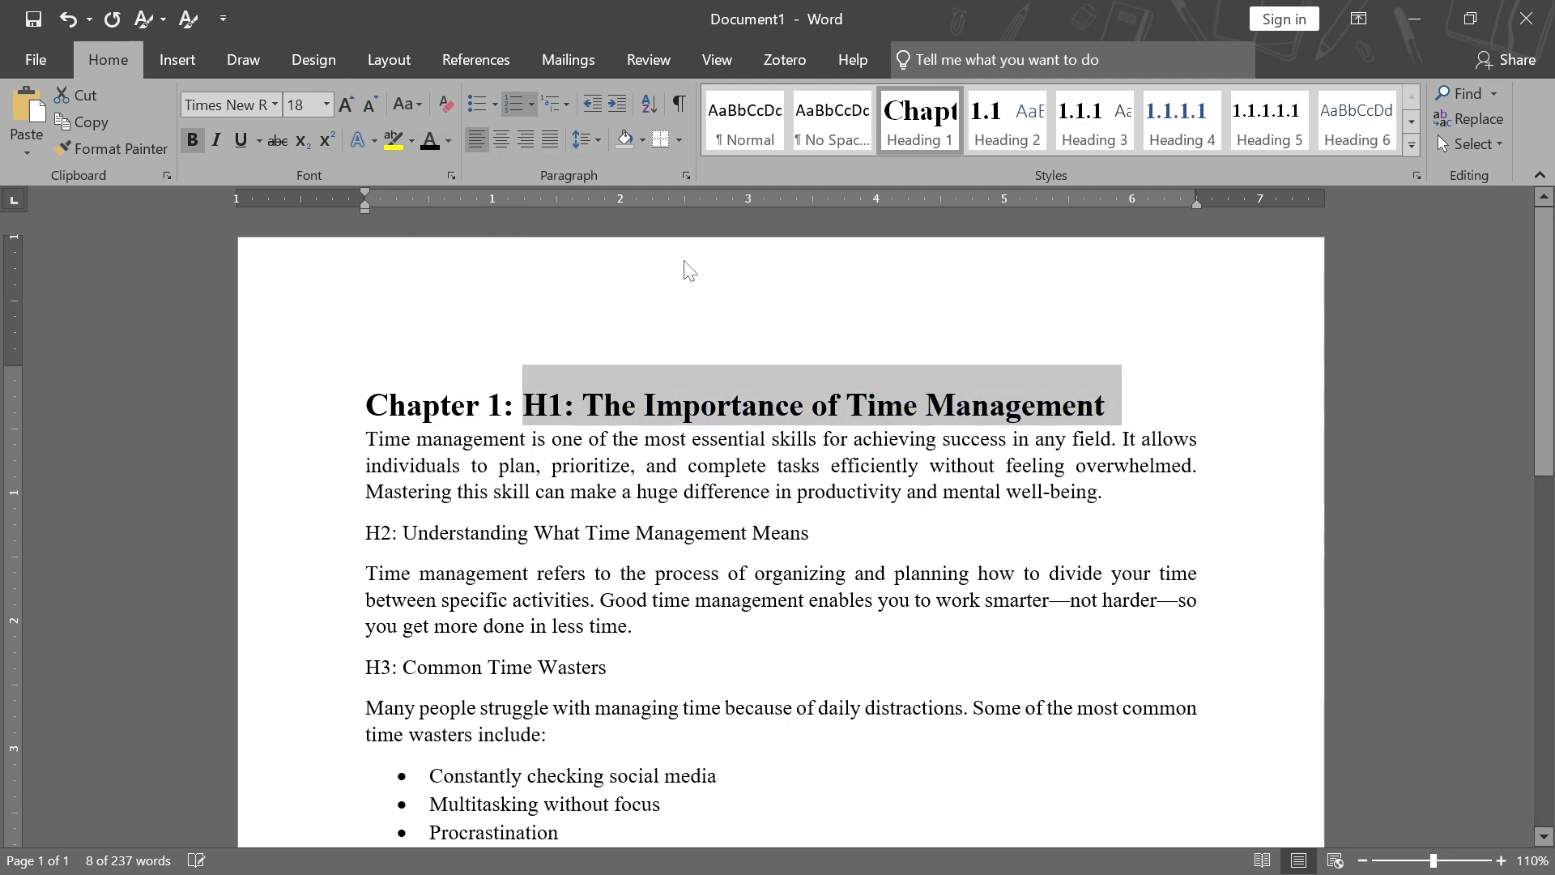
Remove the "H1:" prefix from the first heading, keeping its Chapter 1 numbering
{"action": "left_click", "coordinate": [583, 409]}
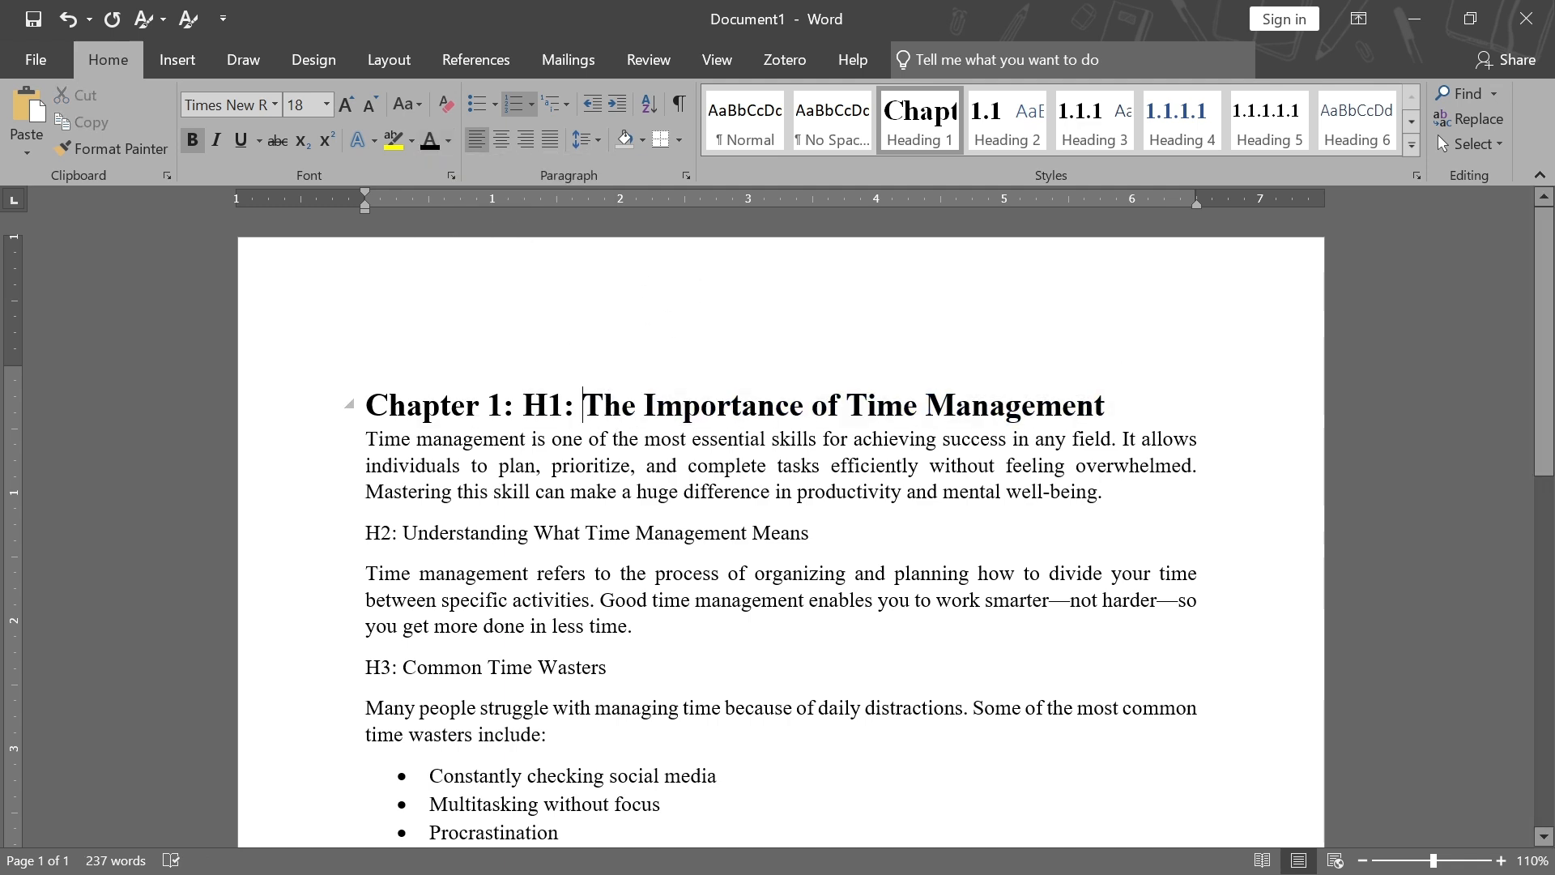
{"action": "key", "text": "BackSpace"}
{"action": "key", "text": "BackSpace"}
{"action": "key", "text": "BackSpace"}
{"action": "key", "text": "BackSpace"}
{"action": "key", "text": "BackSpace"}
{"action": "key", "text": "BackSpace"}
{"action": "key", "text": "BackSpace"}
{"action": "key", "text": "BackSpace"}
{"action": "key", "text": "BackSpace"}
{"action": "key", "text": "BackSpace"}
{"action": "key", "text": "BackSpace"}
{"action": "key", "text": "BackSpace"}
{"action": "key", "text": "BackSpace"}
{"action": "key", "text": "BackSpace"}
{"action": "key", "text": "BackSpace"}
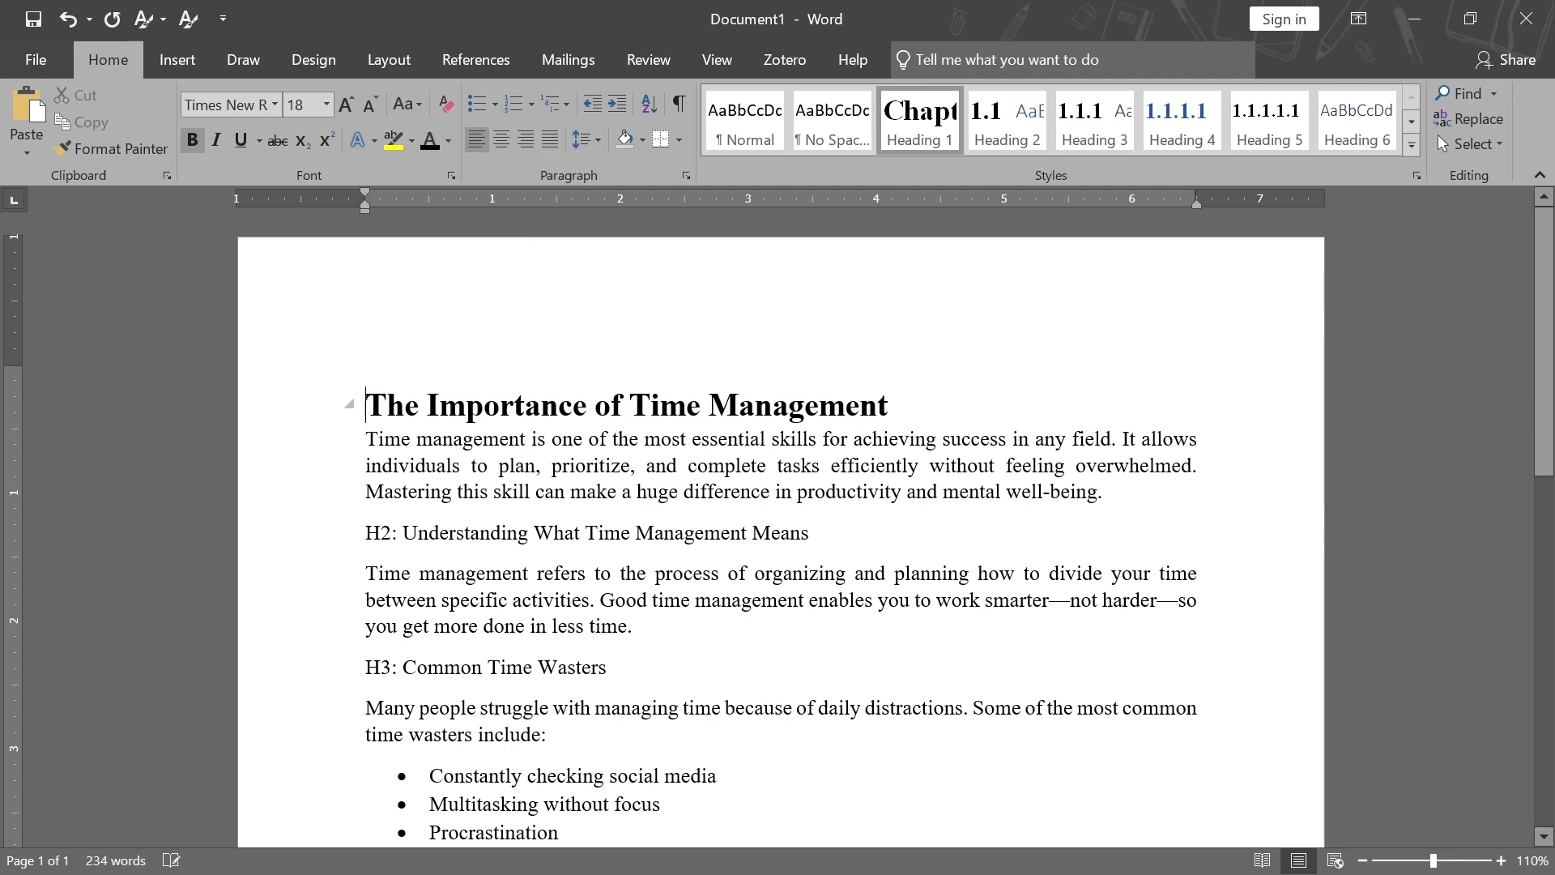
{"action": "key", "text": "ctrl+z"}
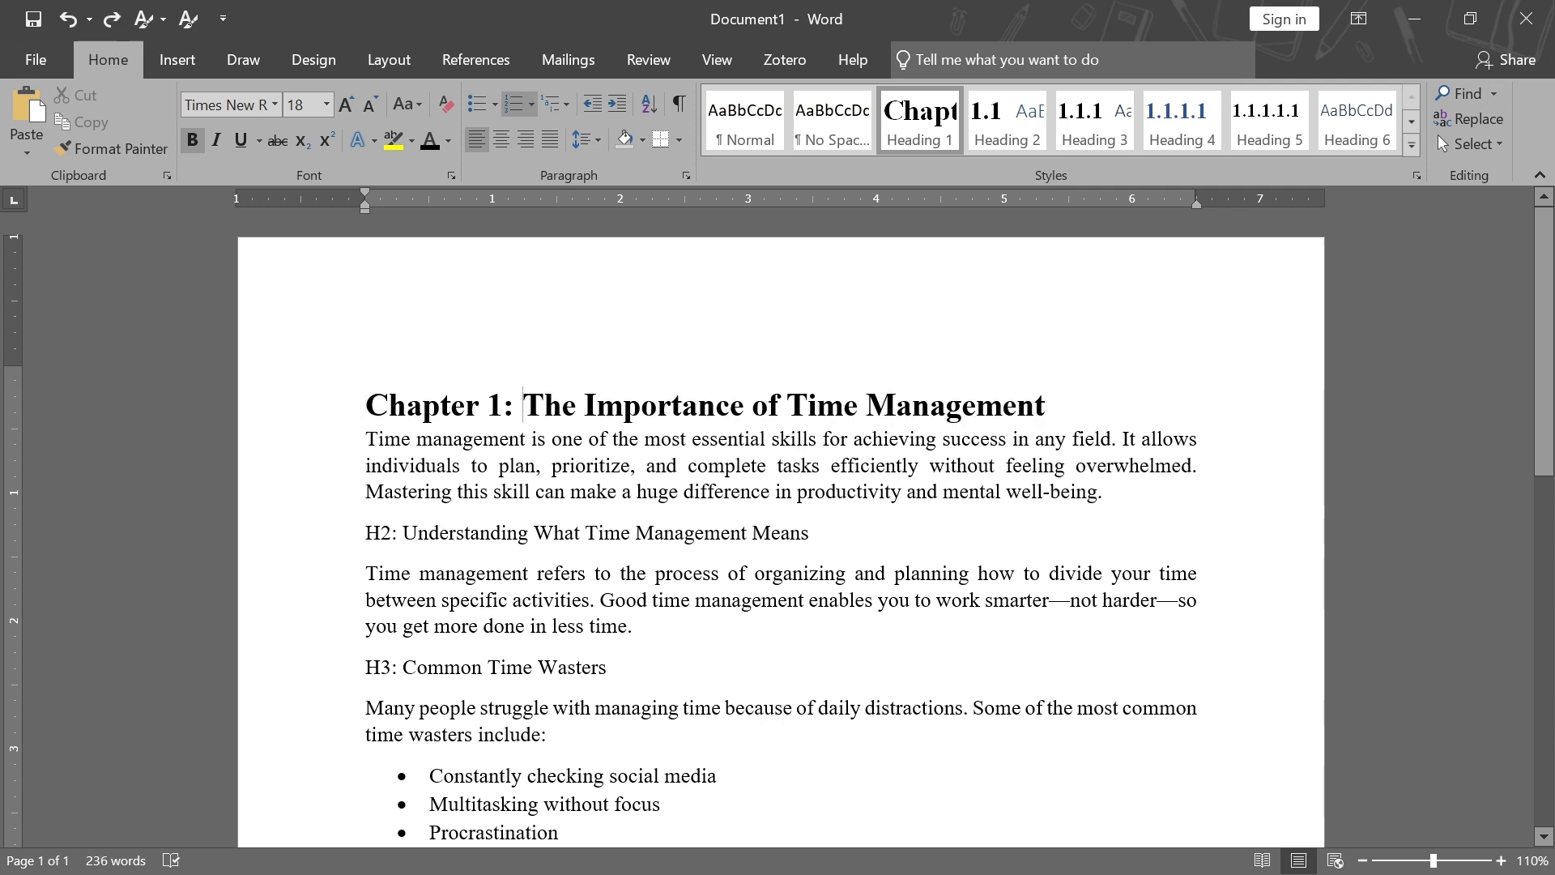
Center the first heading and update the Heading 1 style to match it
{"action": "key", "text": "End"}
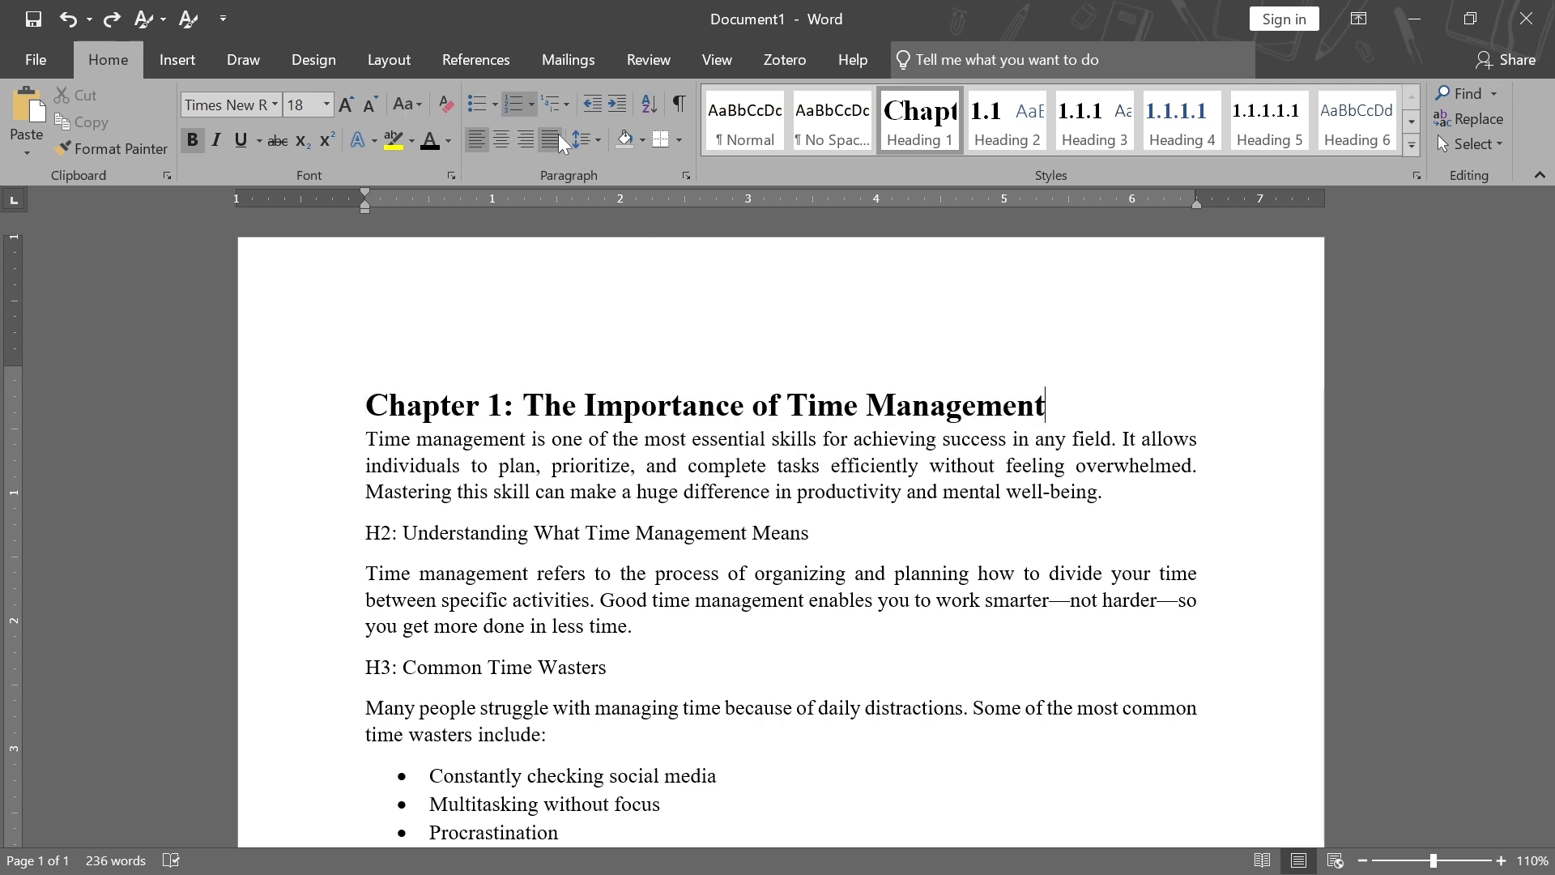
{"action": "left_click", "coordinate": [502, 144]}
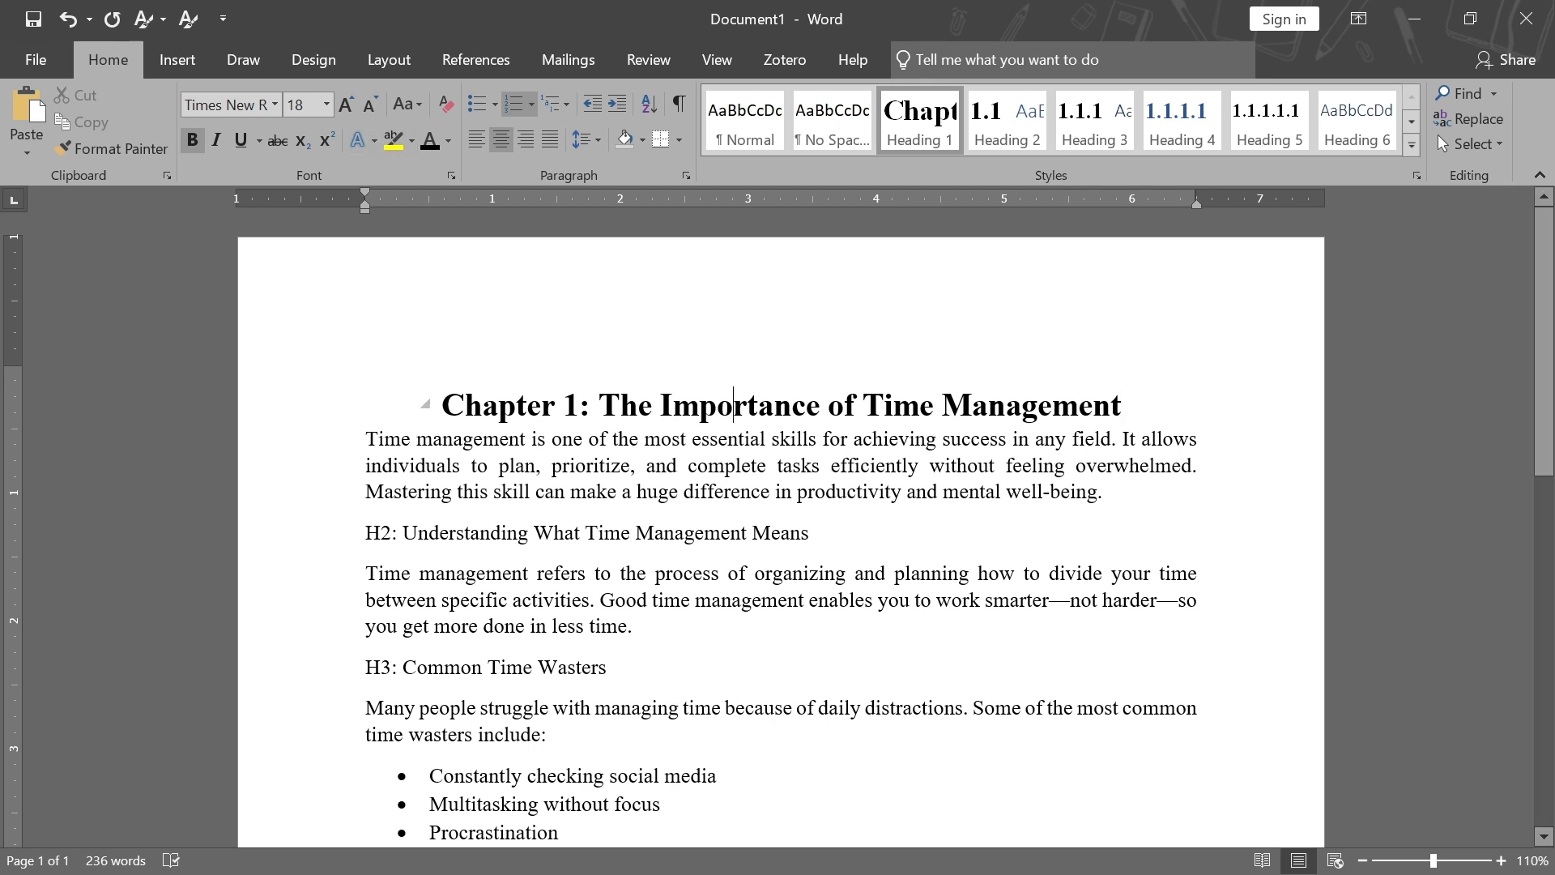
{"action": "left_click", "coordinate": [734, 405]}
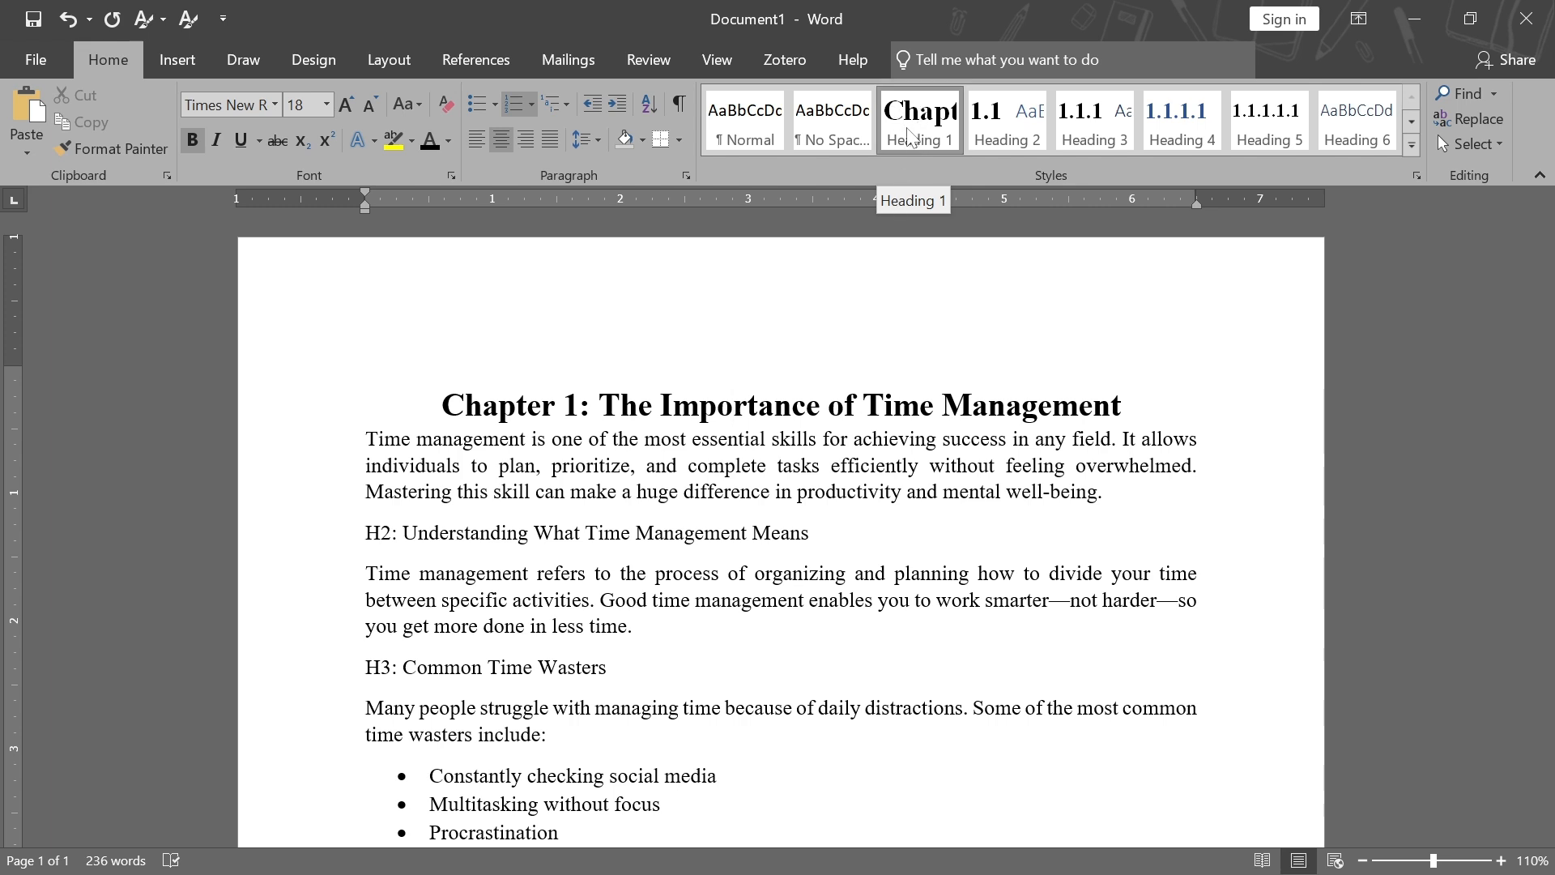
{"action": "right_click", "coordinate": [911, 128]}
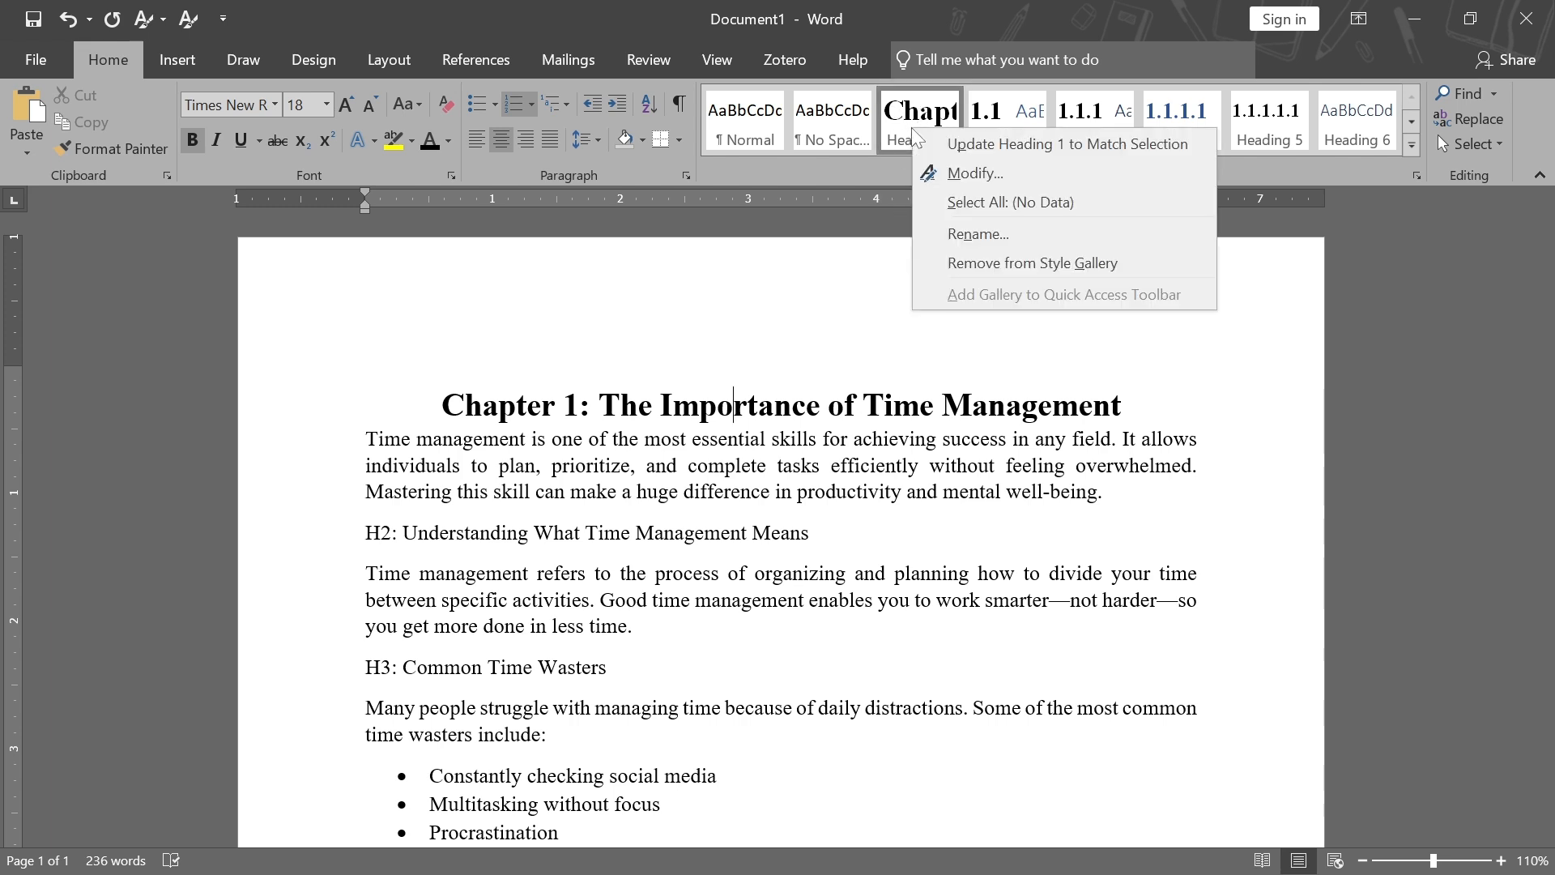
{"action": "left_click", "coordinate": [1023, 143]}
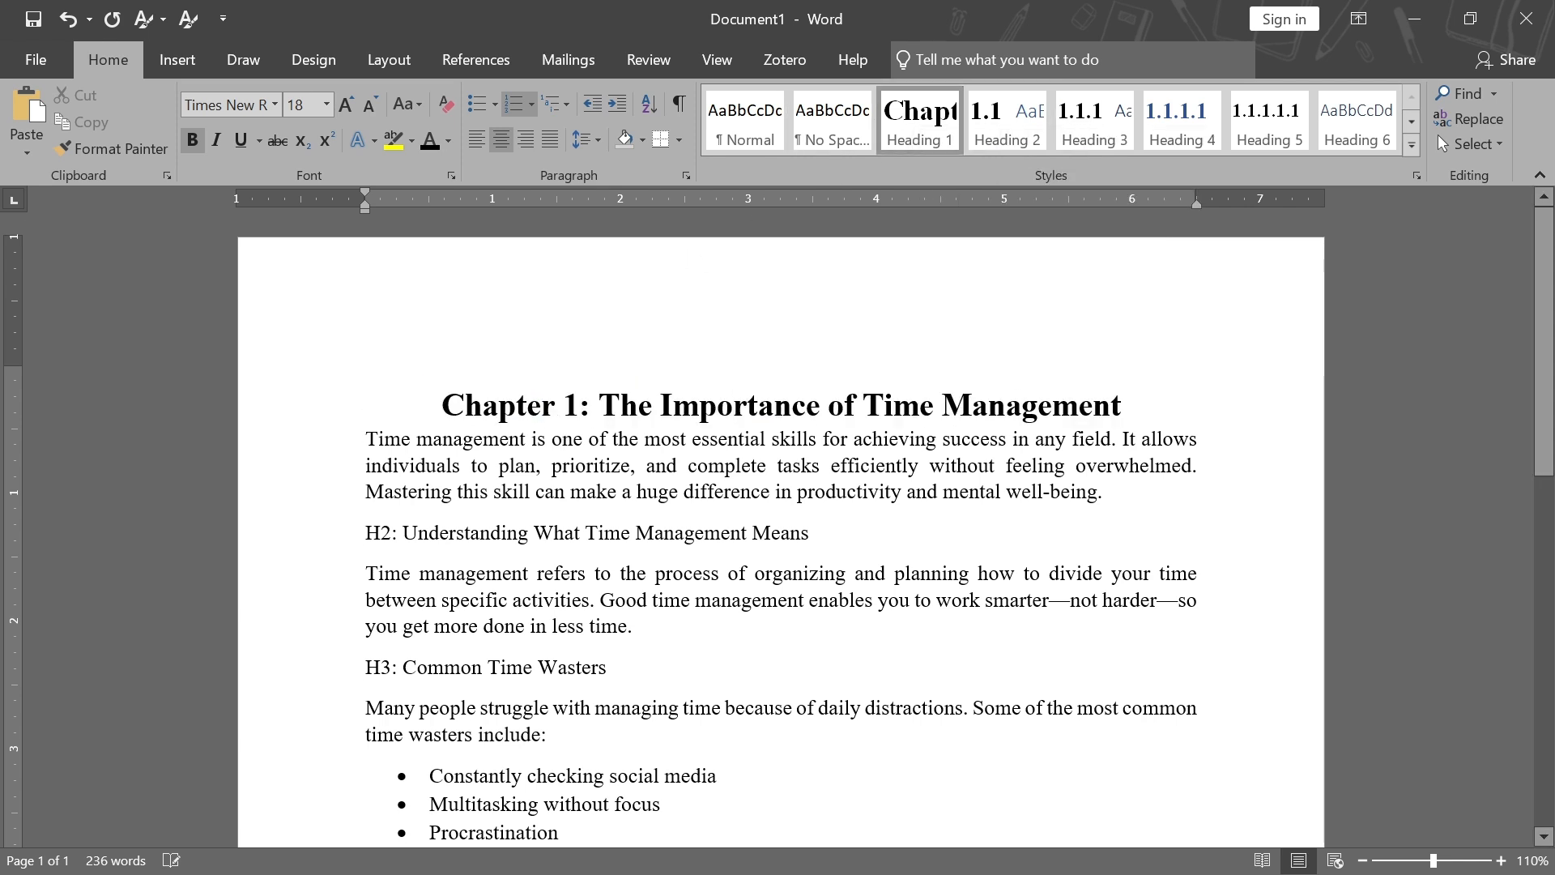
Delete the "H3:" prefix from the Common Time Wasters line
{"action": "scroll", "coordinate": [781, 535], "scroll_direction": "down", "scroll_amount": 2}
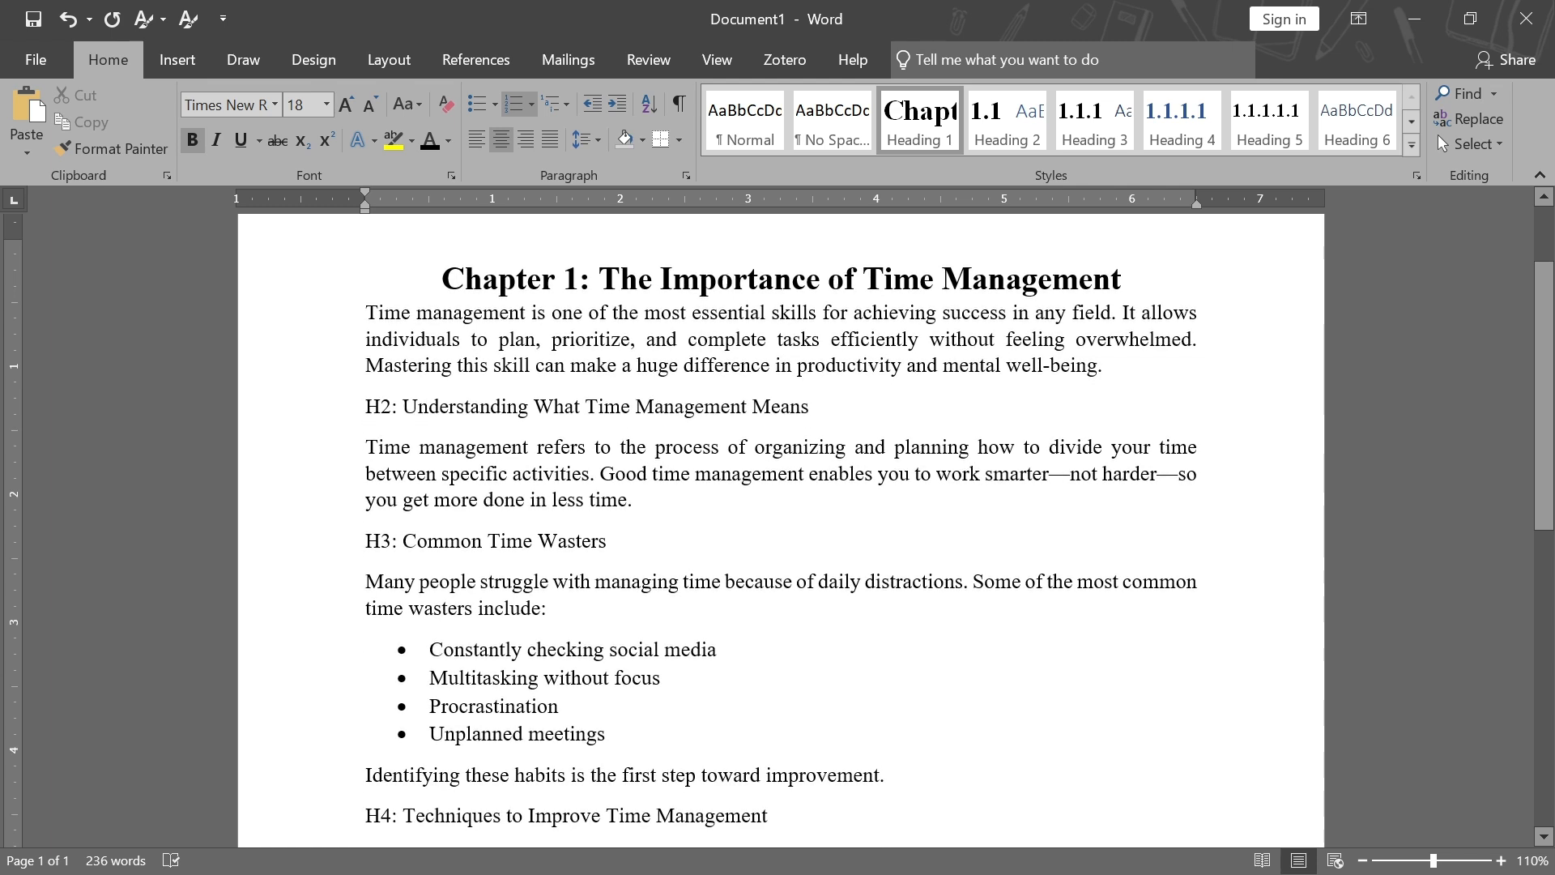
{"action": "left_click_drag", "start_coordinate": [365, 541], "coordinate": [402, 541]}
{"action": "key", "text": "Delete"}
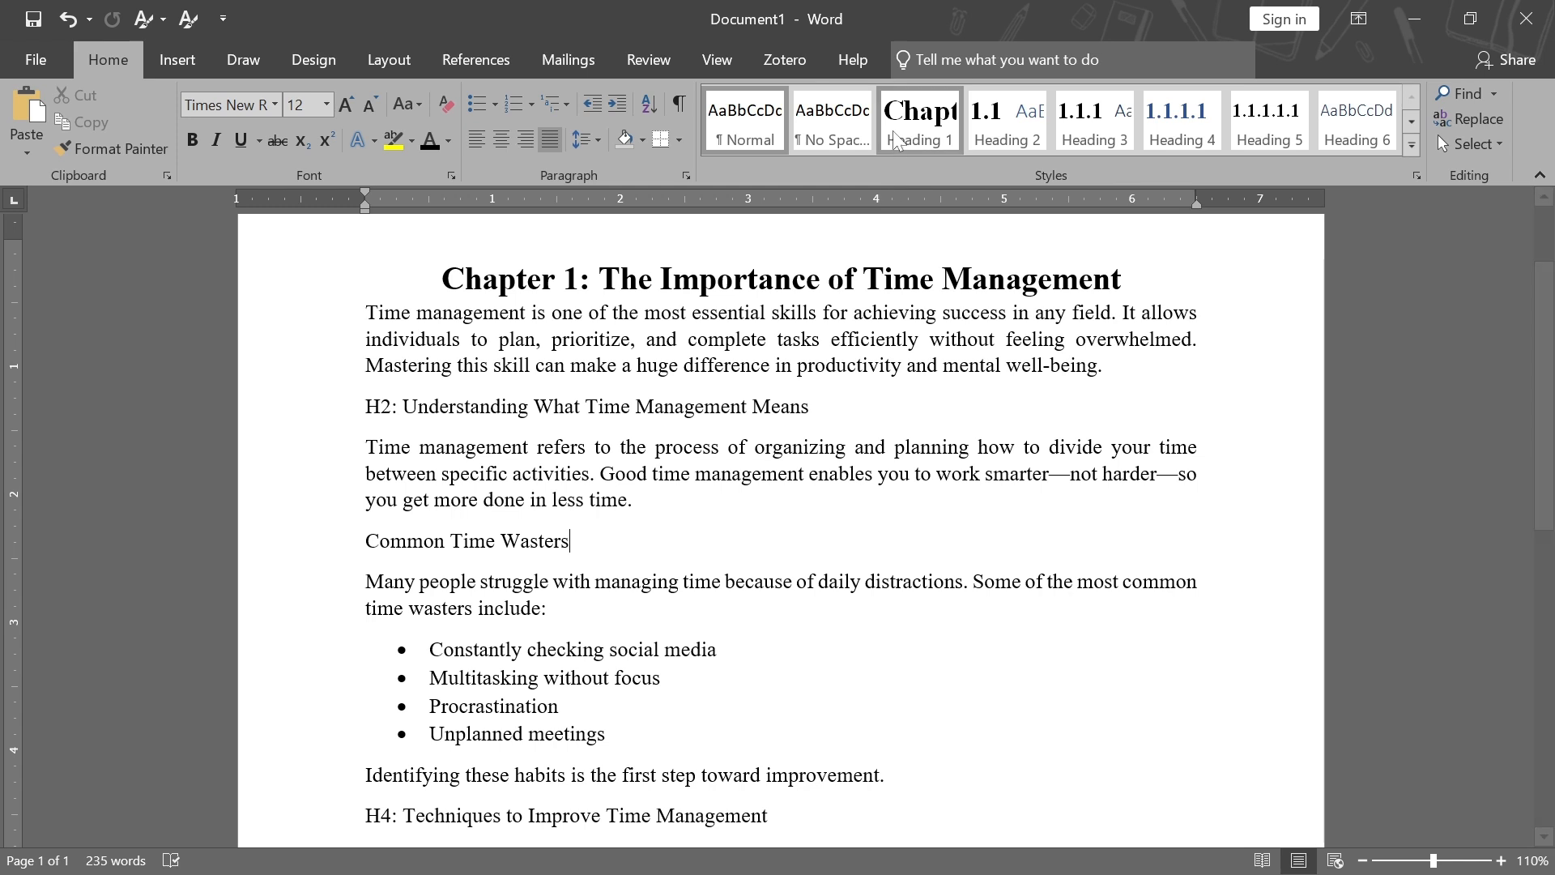
Apply Heading 1 to the Common Time Wasters line and undo it
{"action": "left_click", "coordinate": [933, 133]}
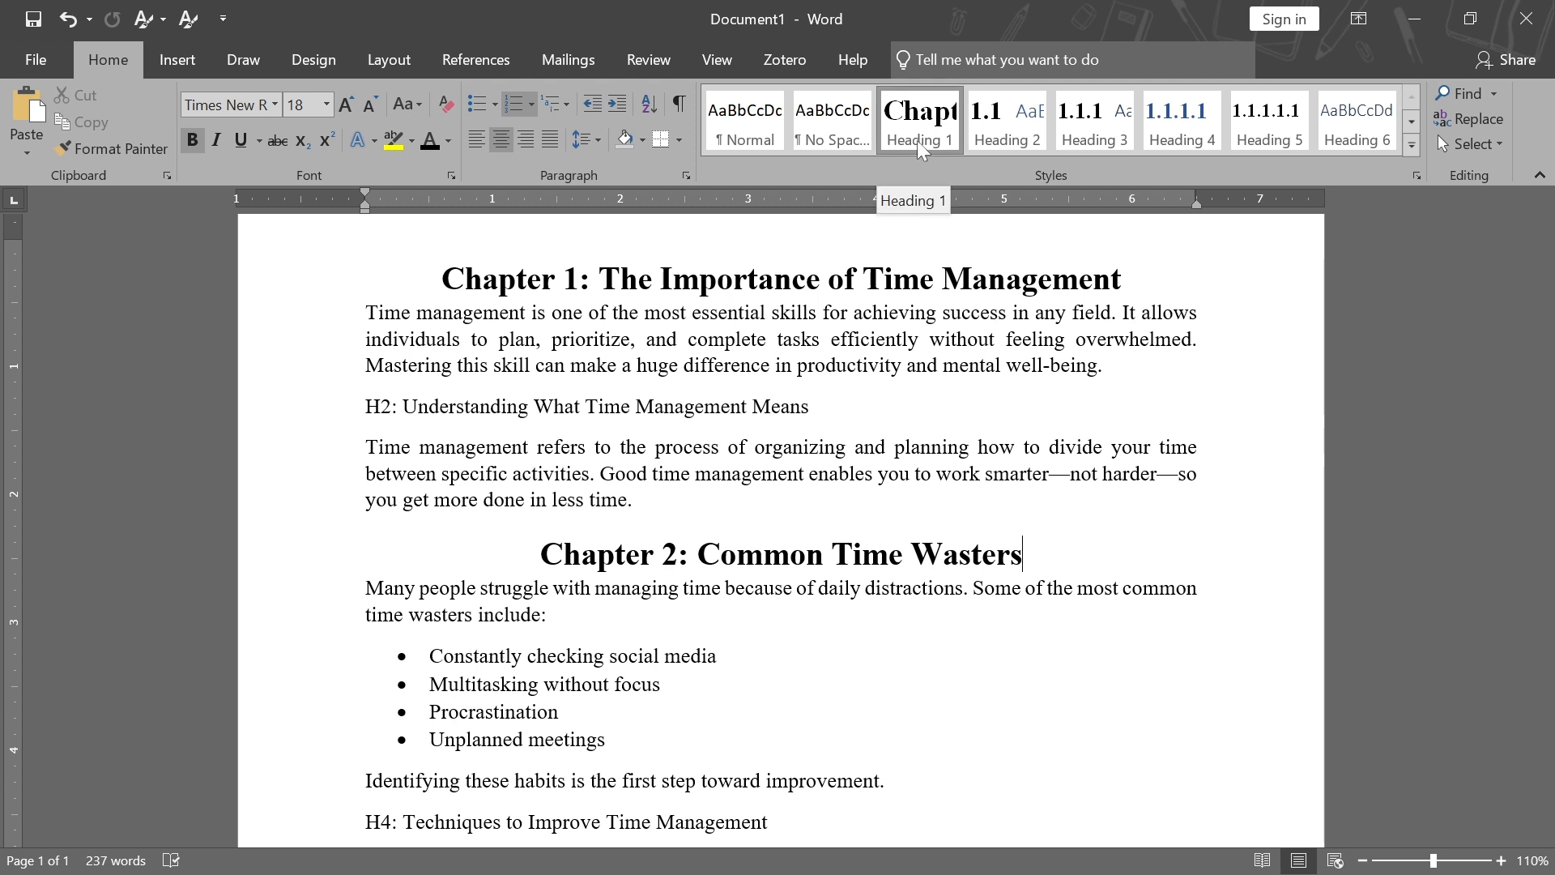
{"action": "key", "text": "ctrl+z"}
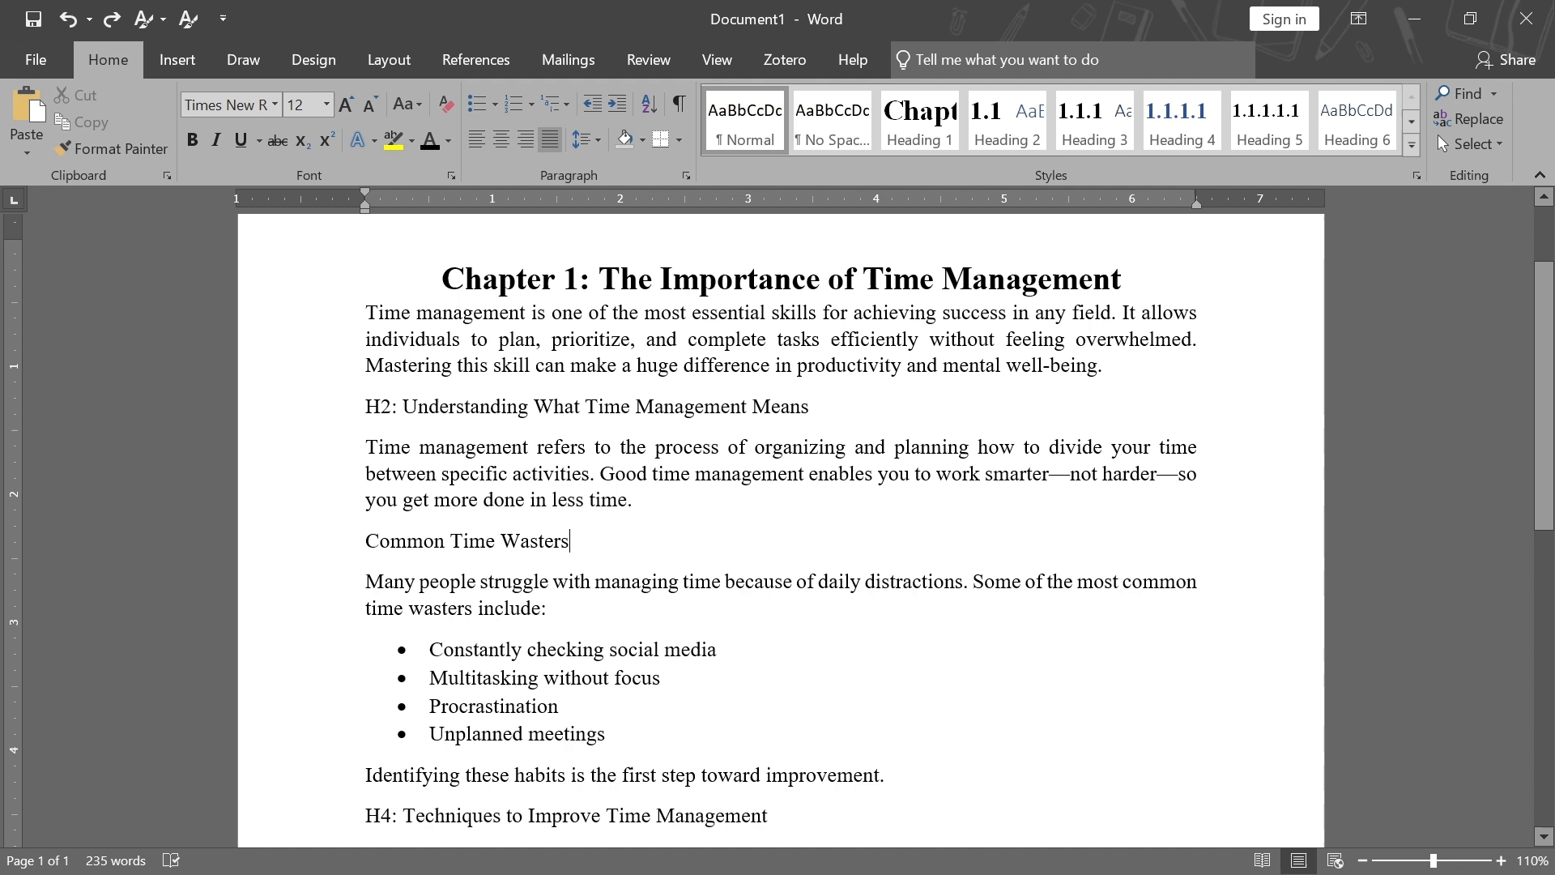
Remove the "H2:" prefix from the Understanding What Time Management Means line and apply Heading 2
{"action": "left_click_drag", "start_coordinate": [365, 406], "coordinate": [403, 406]}
{"action": "key", "text": "Delete"}
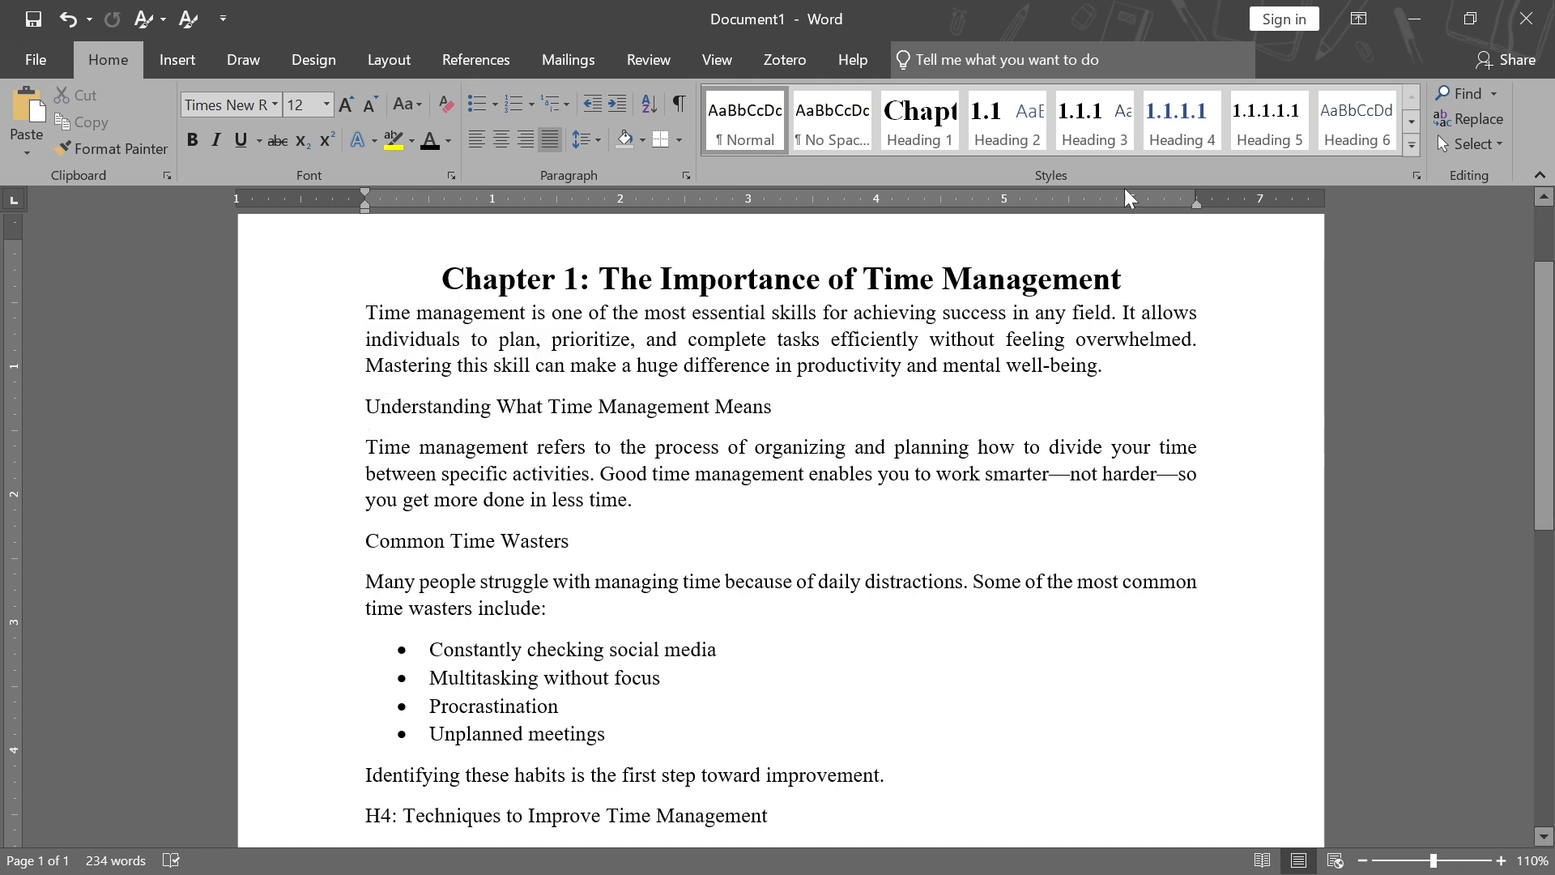
{"action": "left_click", "coordinate": [993, 114]}
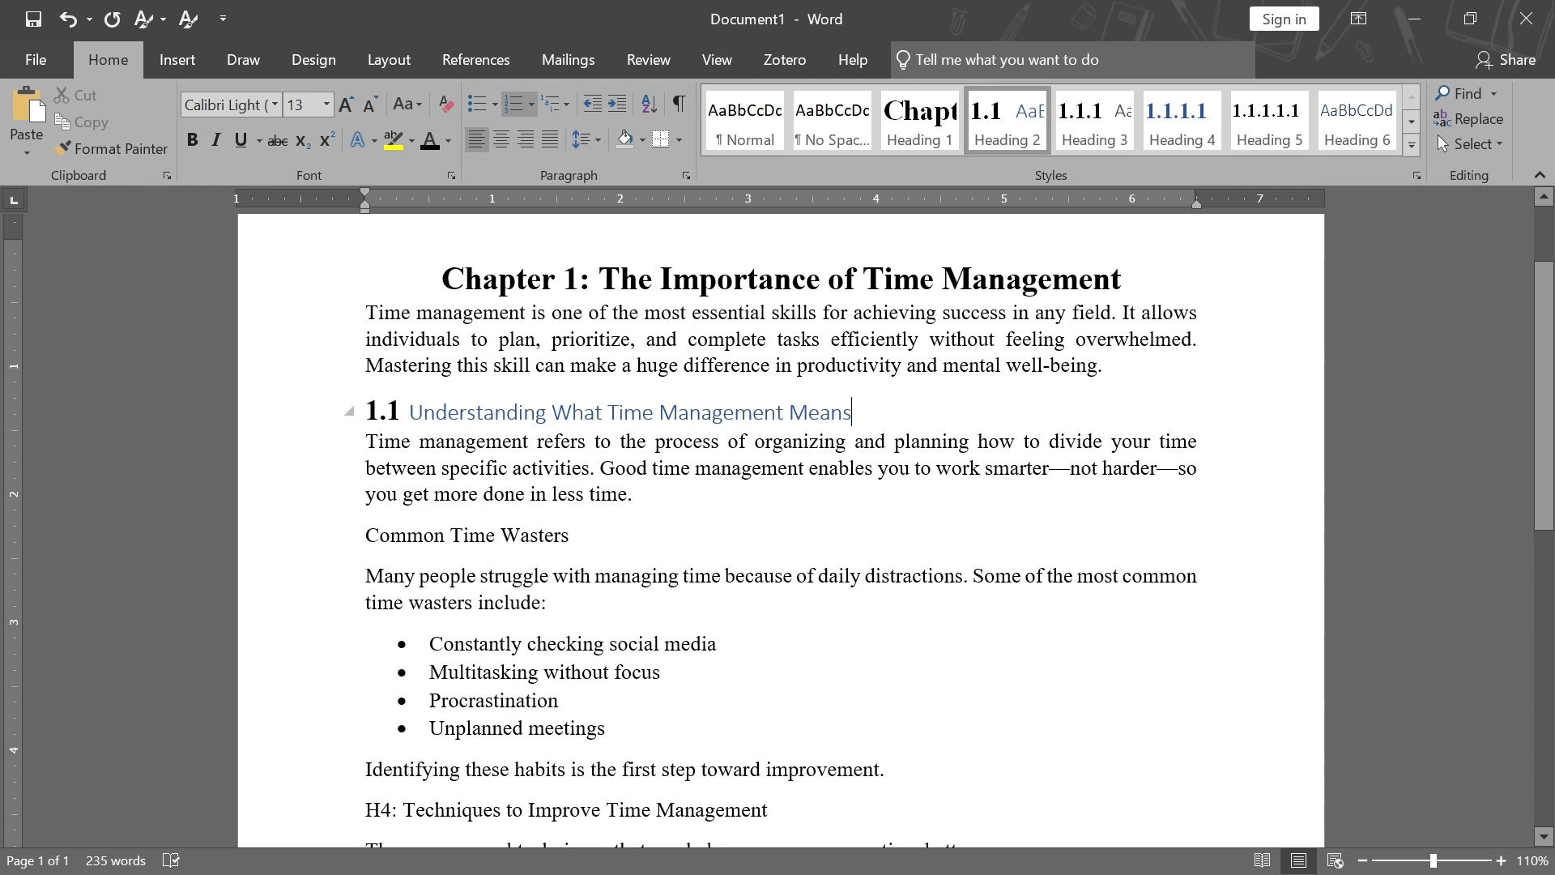
Format the Heading 2 text as Times New Roman, 16 pt, bold, black
{"action": "left_click_drag", "start_coordinate": [852, 412], "coordinate": [410, 409]}
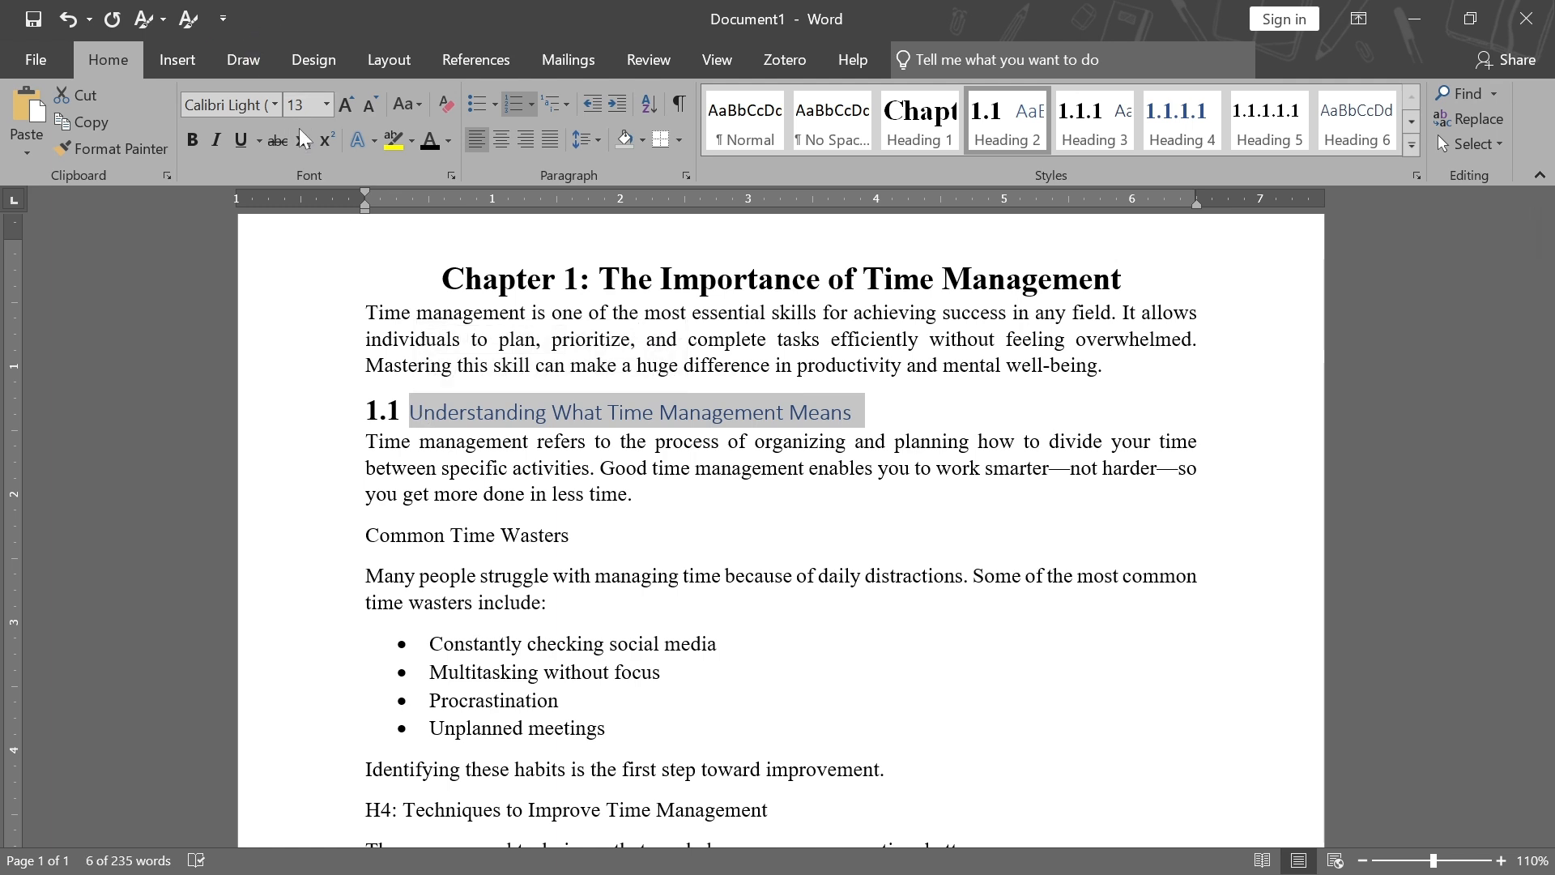
{"action": "left_click", "coordinate": [327, 104]}
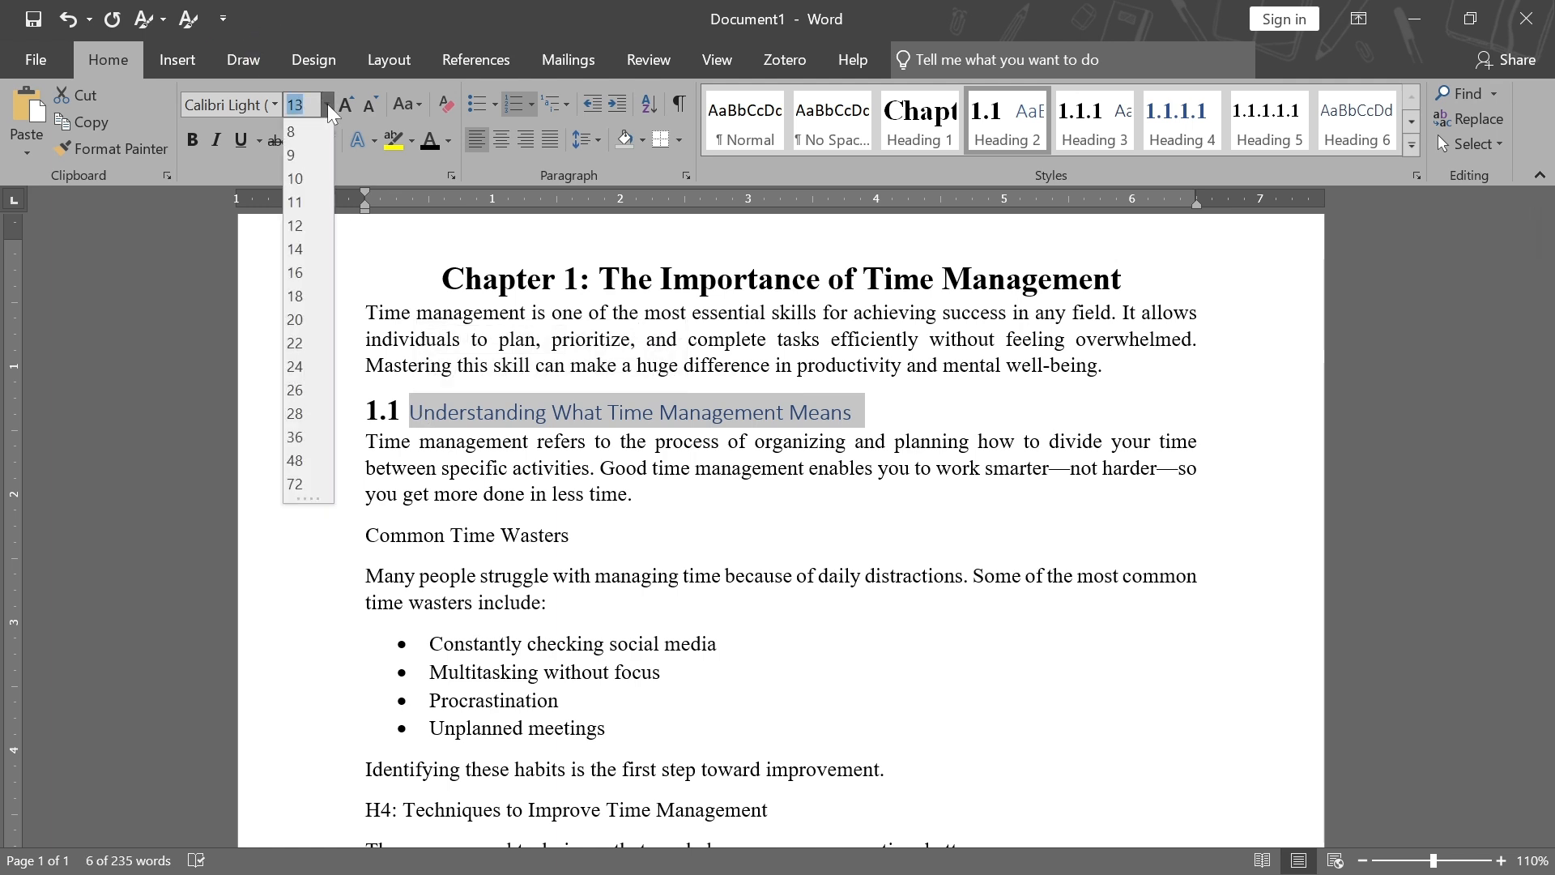
{"action": "left_click", "coordinate": [310, 280]}
{"action": "left_click", "coordinate": [275, 105]}
{"action": "left_click", "coordinate": [284, 241]}
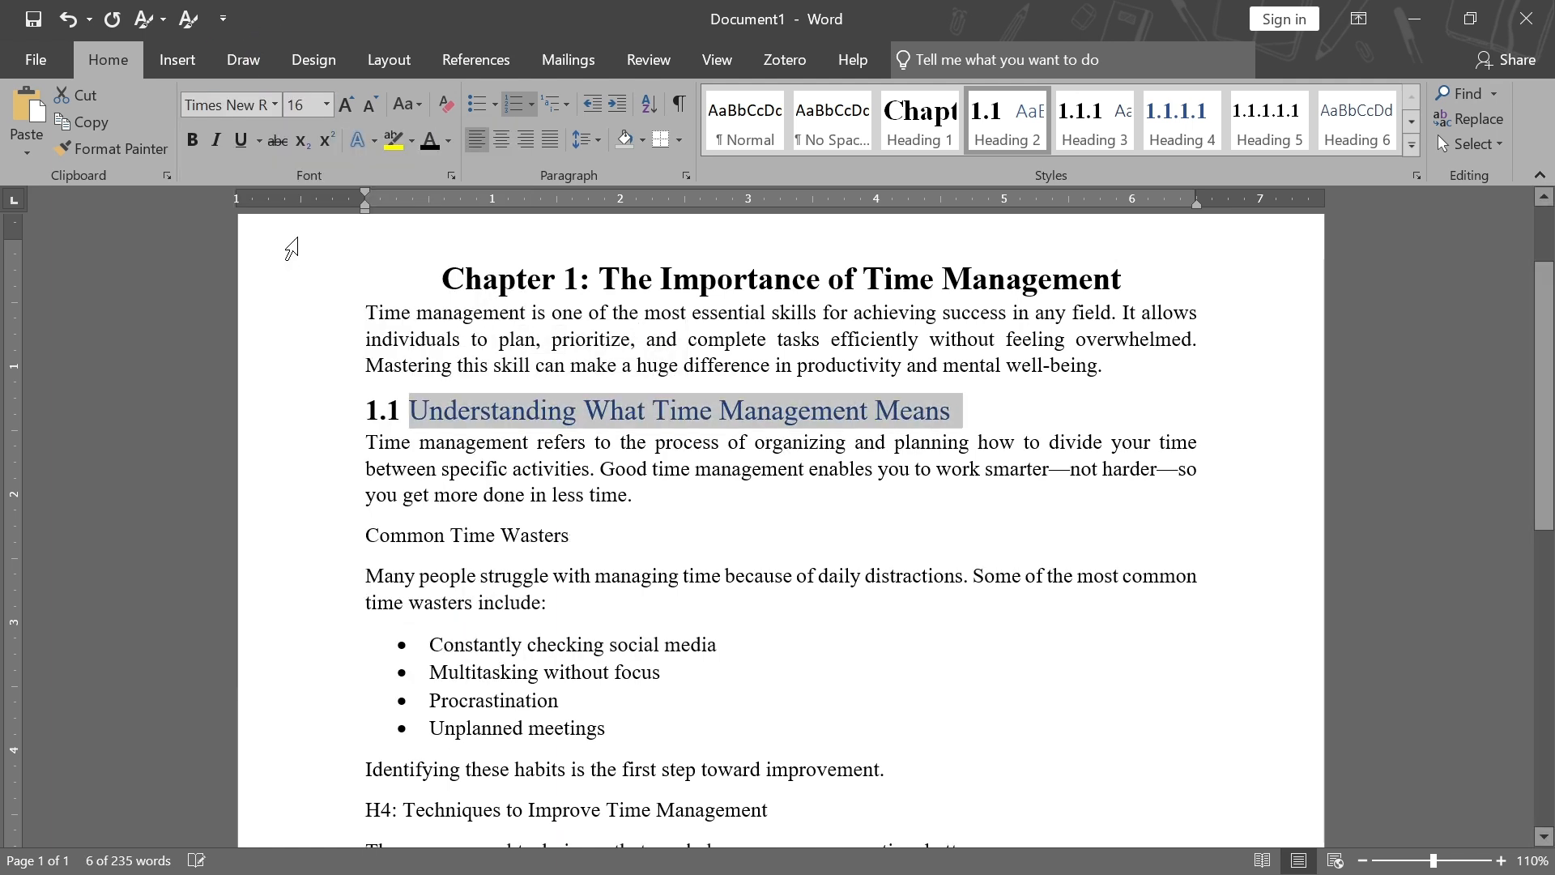
{"action": "left_click", "coordinate": [427, 142]}
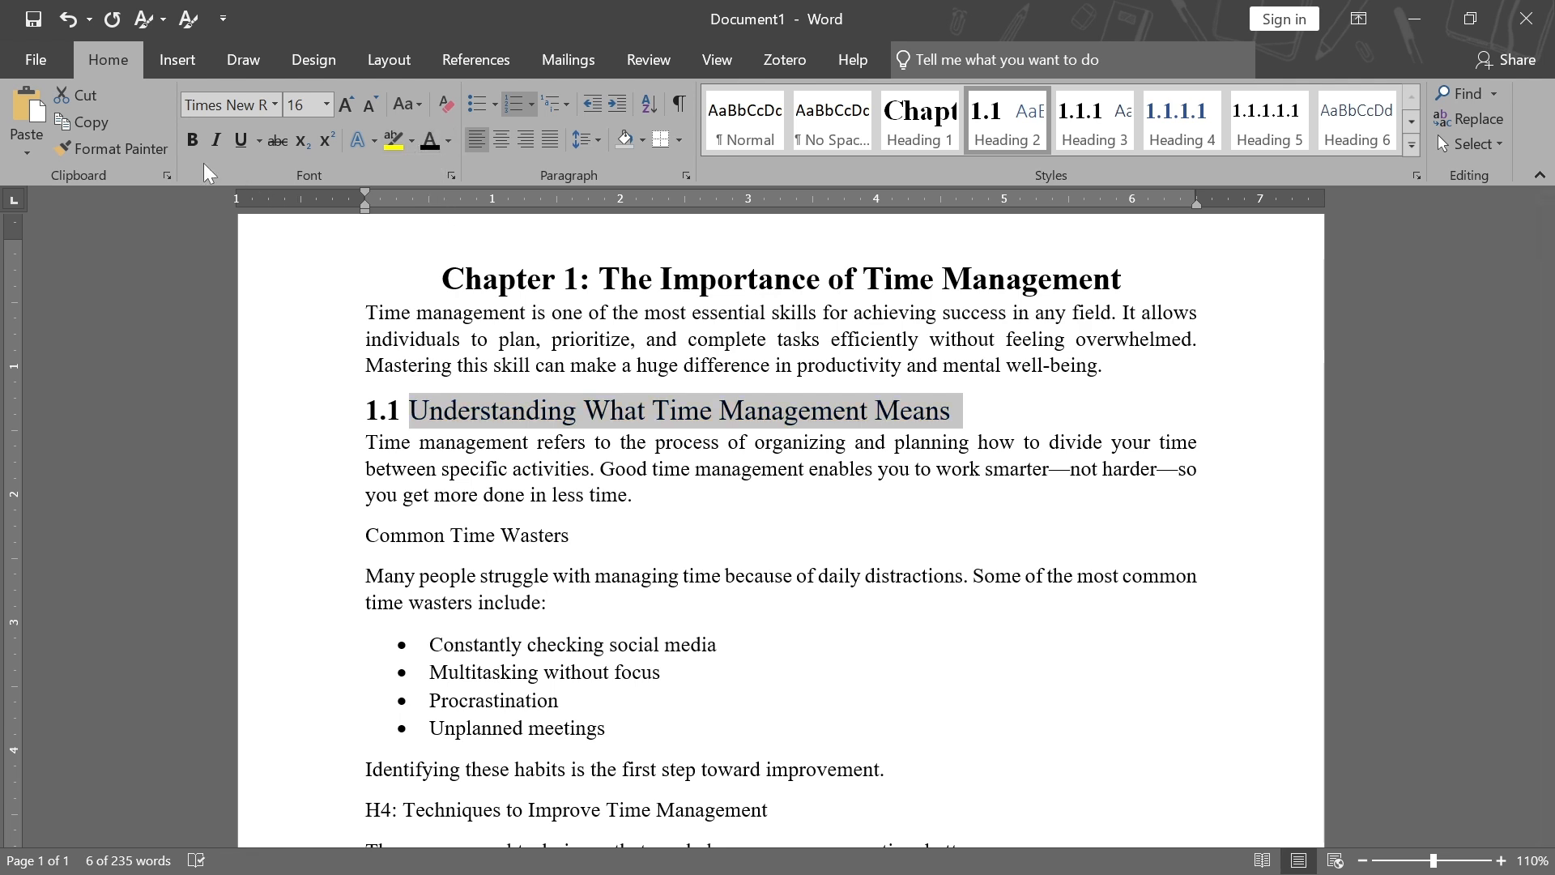
{"action": "left_click", "coordinate": [188, 141]}
{"action": "left_click", "coordinate": [598, 410]}
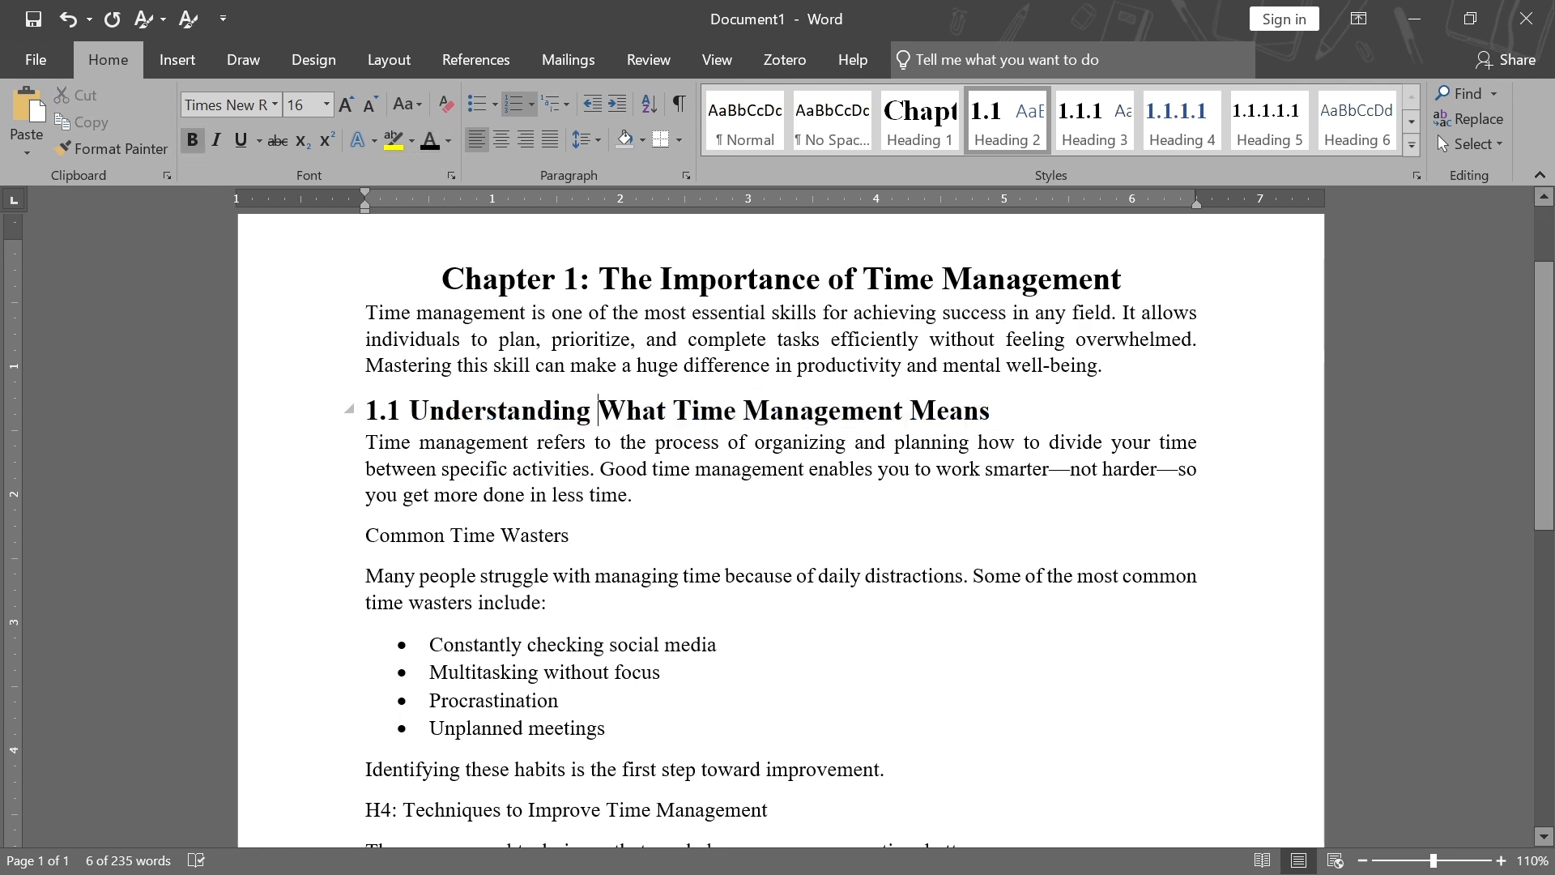
Update the Heading 2 style to match the formatted heading
{"action": "left_click", "coordinate": [1002, 132]}
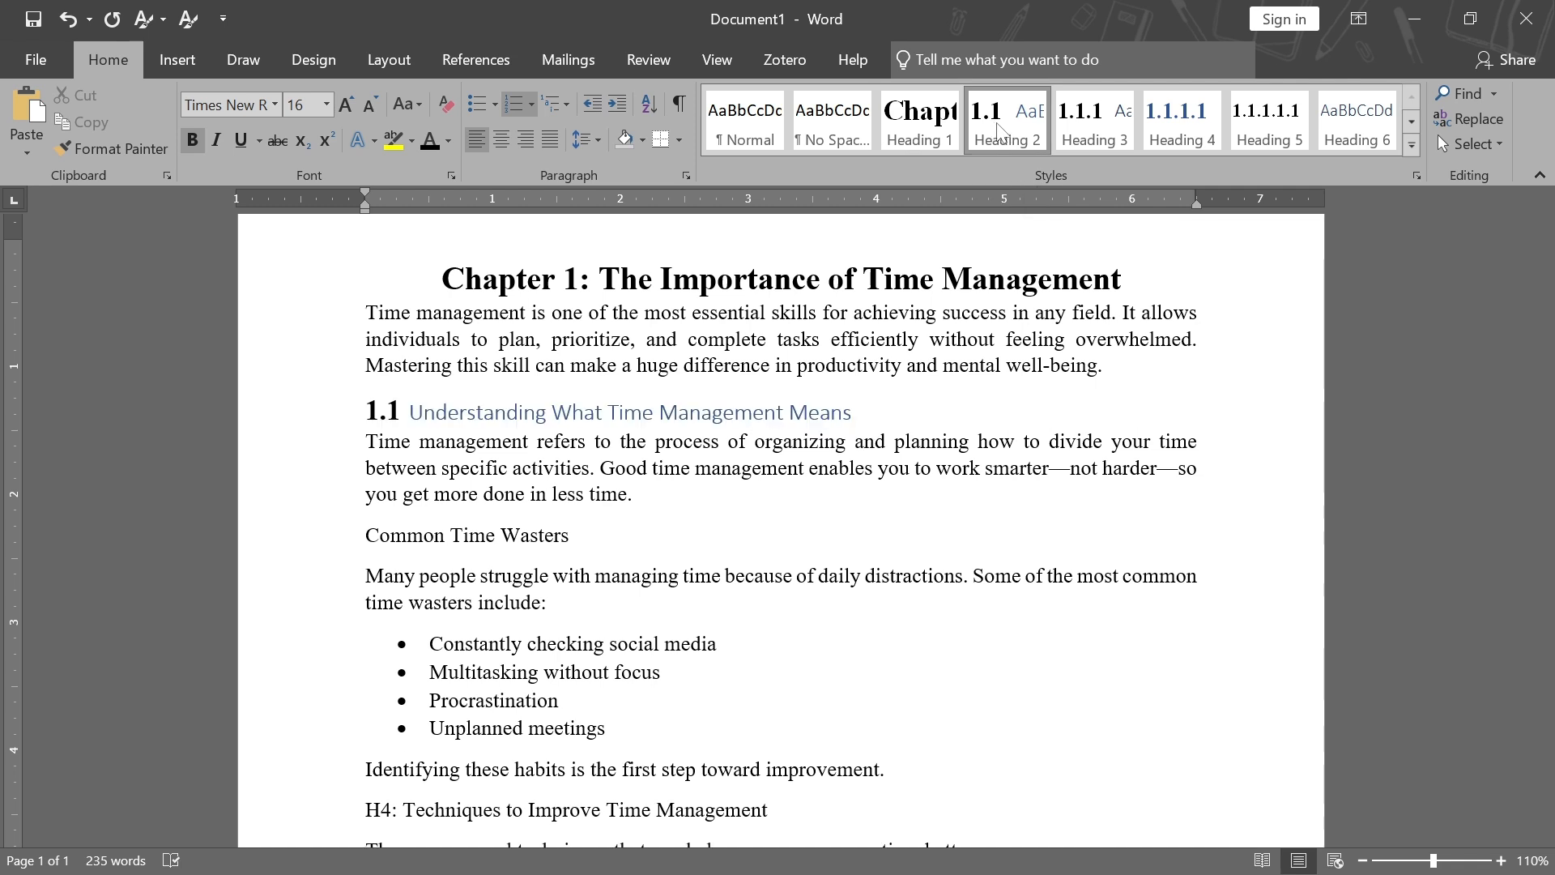
{"action": "right_click", "coordinate": [1011, 130]}
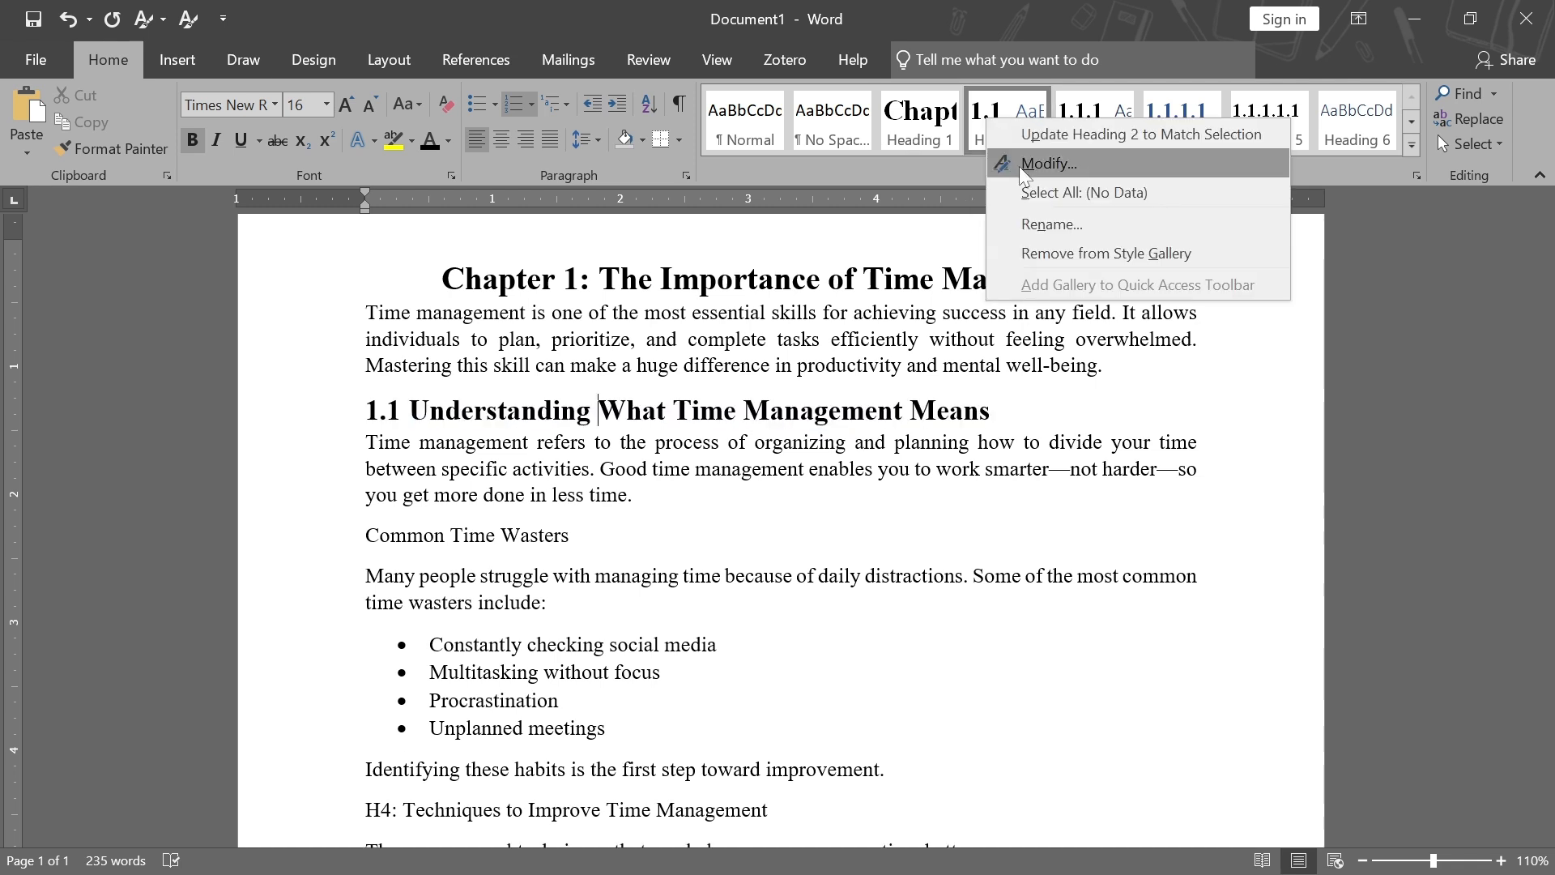
{"action": "left_click", "coordinate": [1071, 136]}
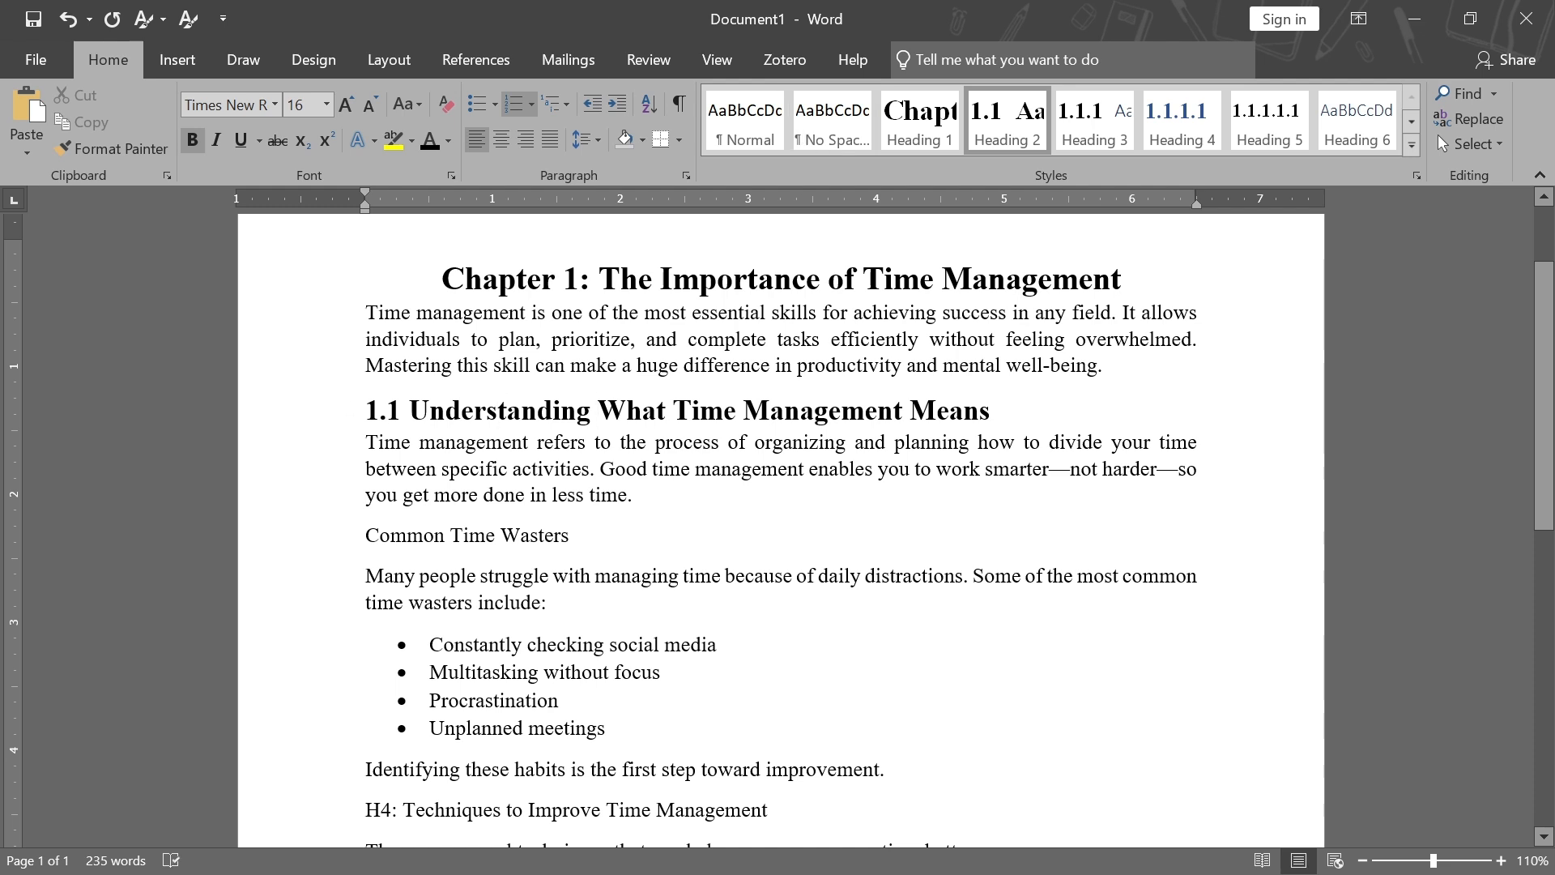
{"action": "left_click", "coordinate": [612, 539]}
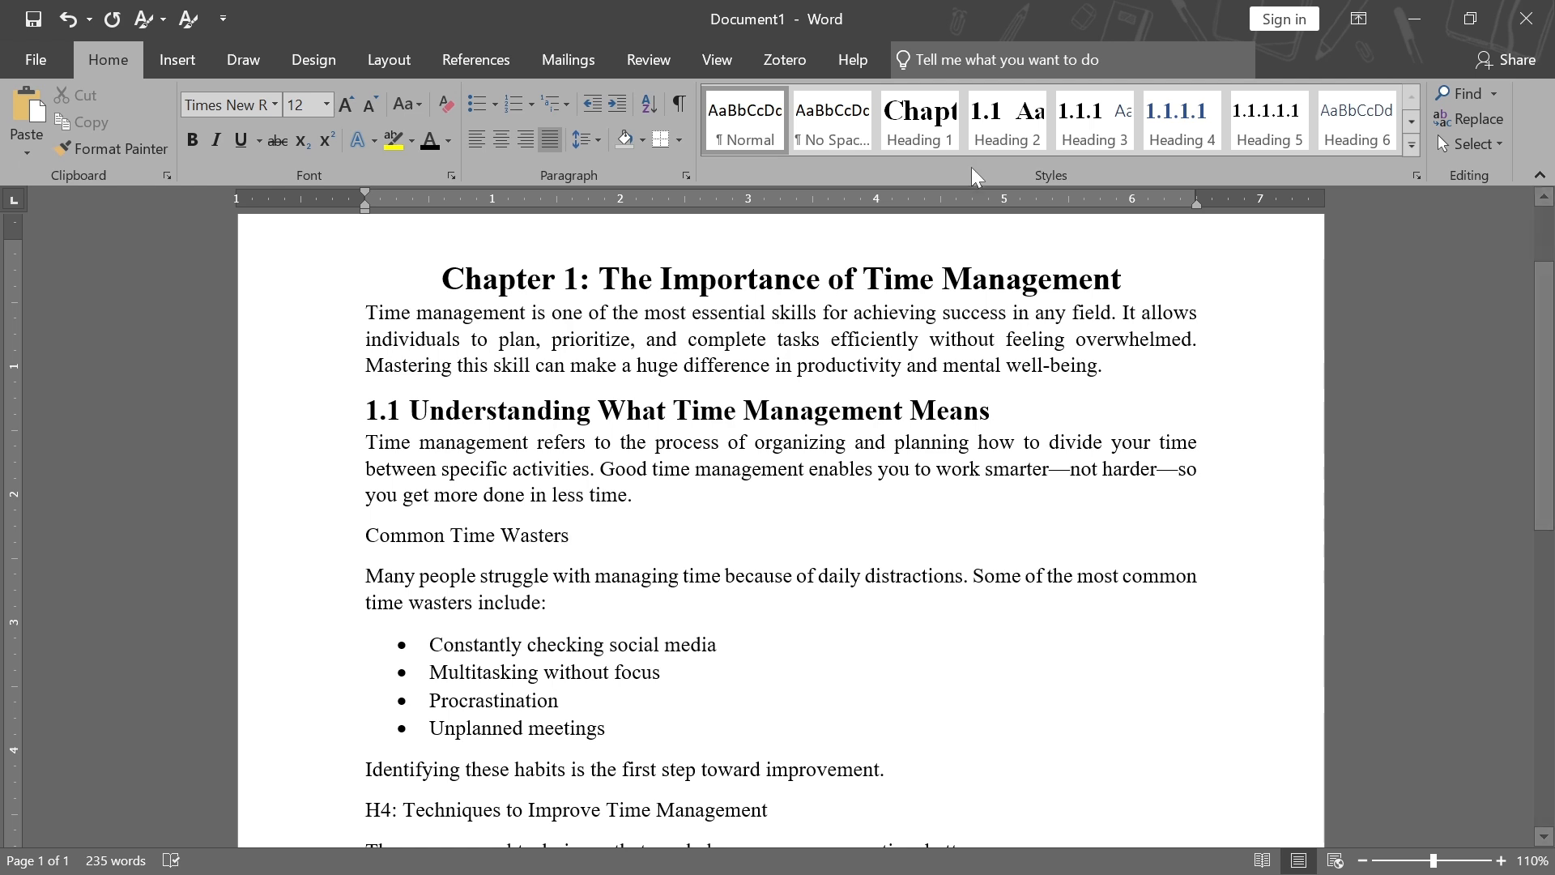
{"action": "left_click", "coordinate": [920, 121]}
{"action": "key", "text": "ctrl+alt+2"}
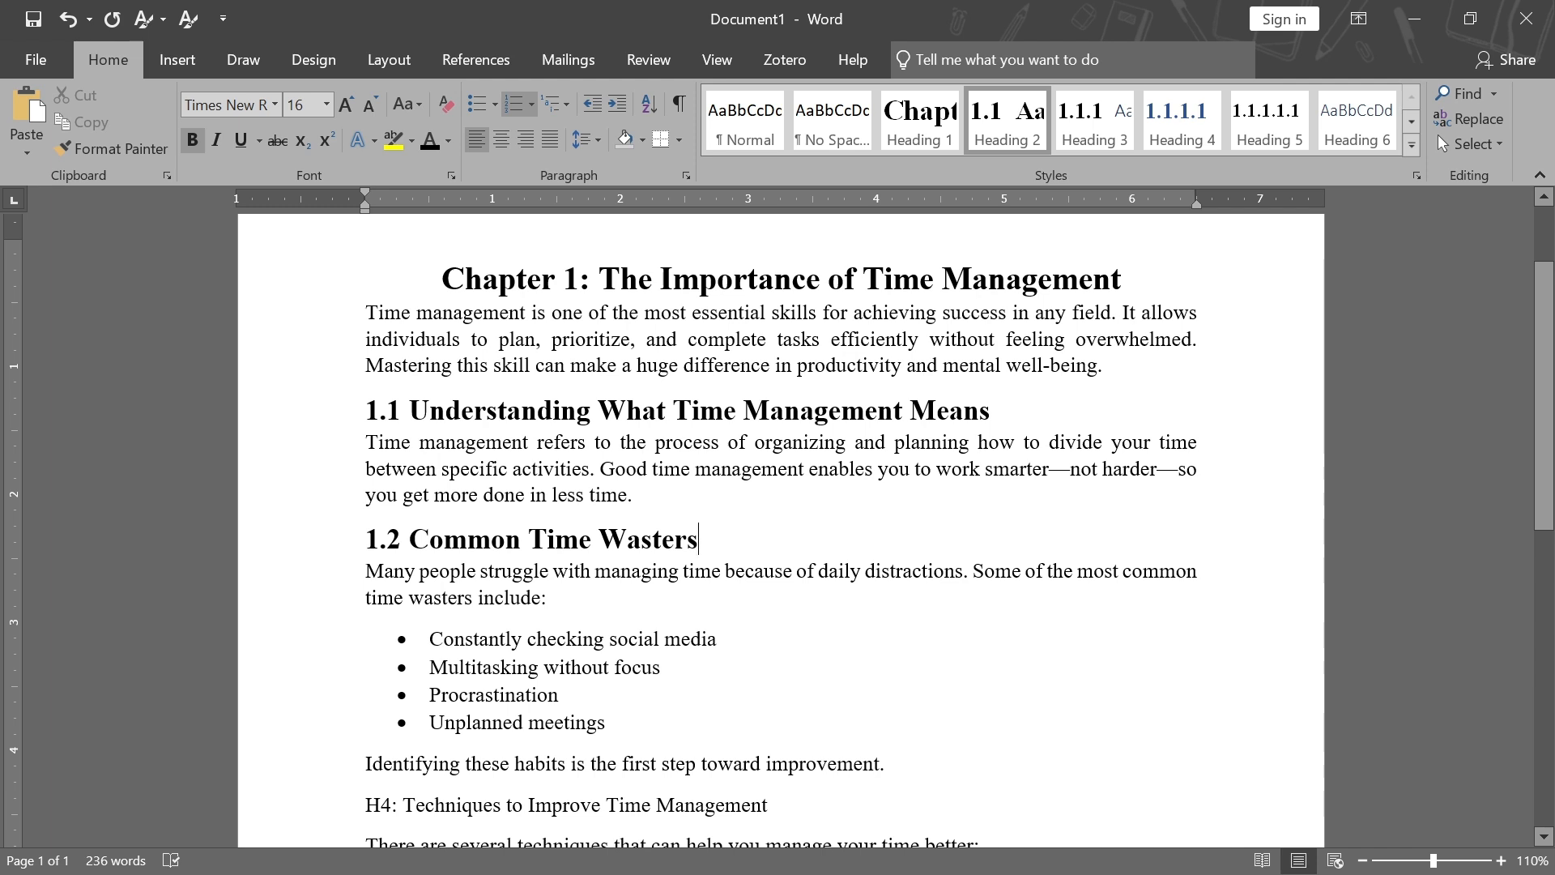
{"action": "key", "text": "ctrl+z"}
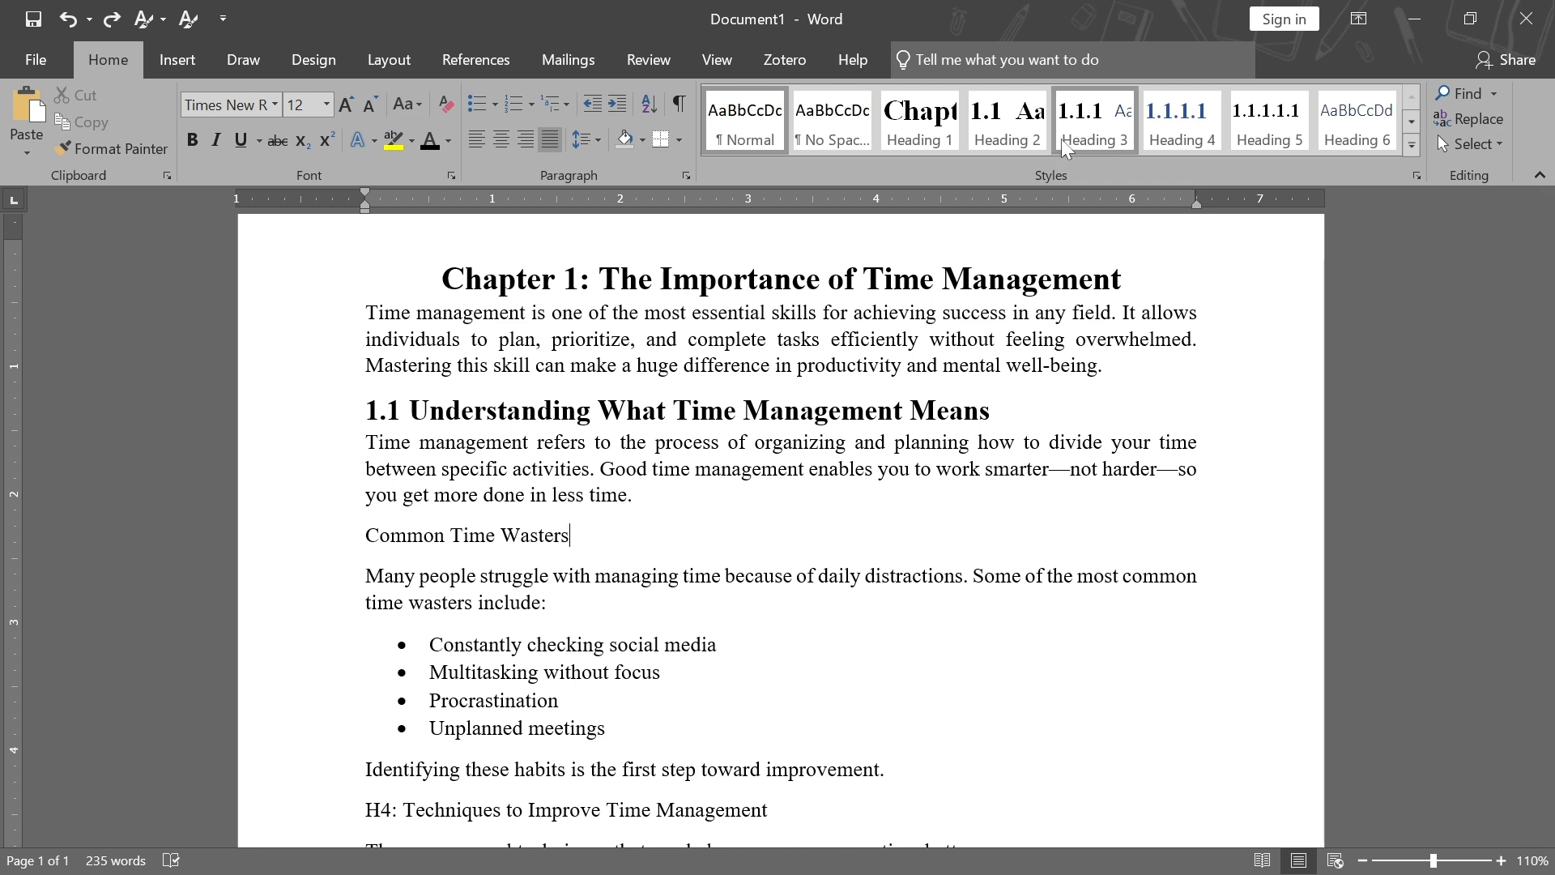
Apply Heading 3 to the Common Time Wasters line and format its text as Times New Roman, 14 pt, bold
{"action": "left_click", "coordinate": [1094, 136]}
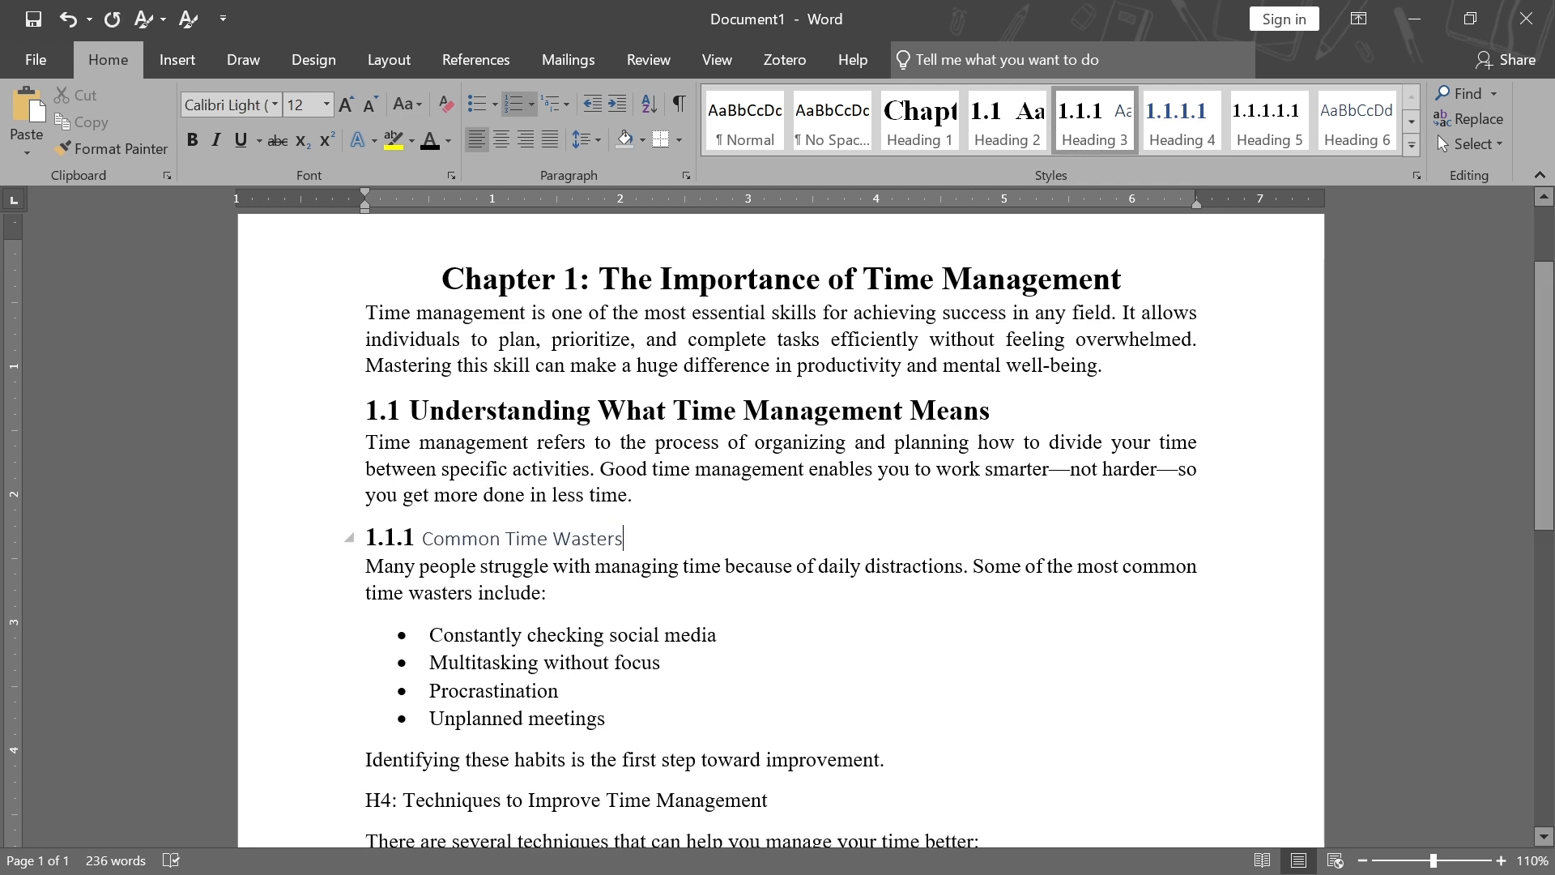
{"action": "left_click_drag", "start_coordinate": [631, 539], "coordinate": [422, 539]}
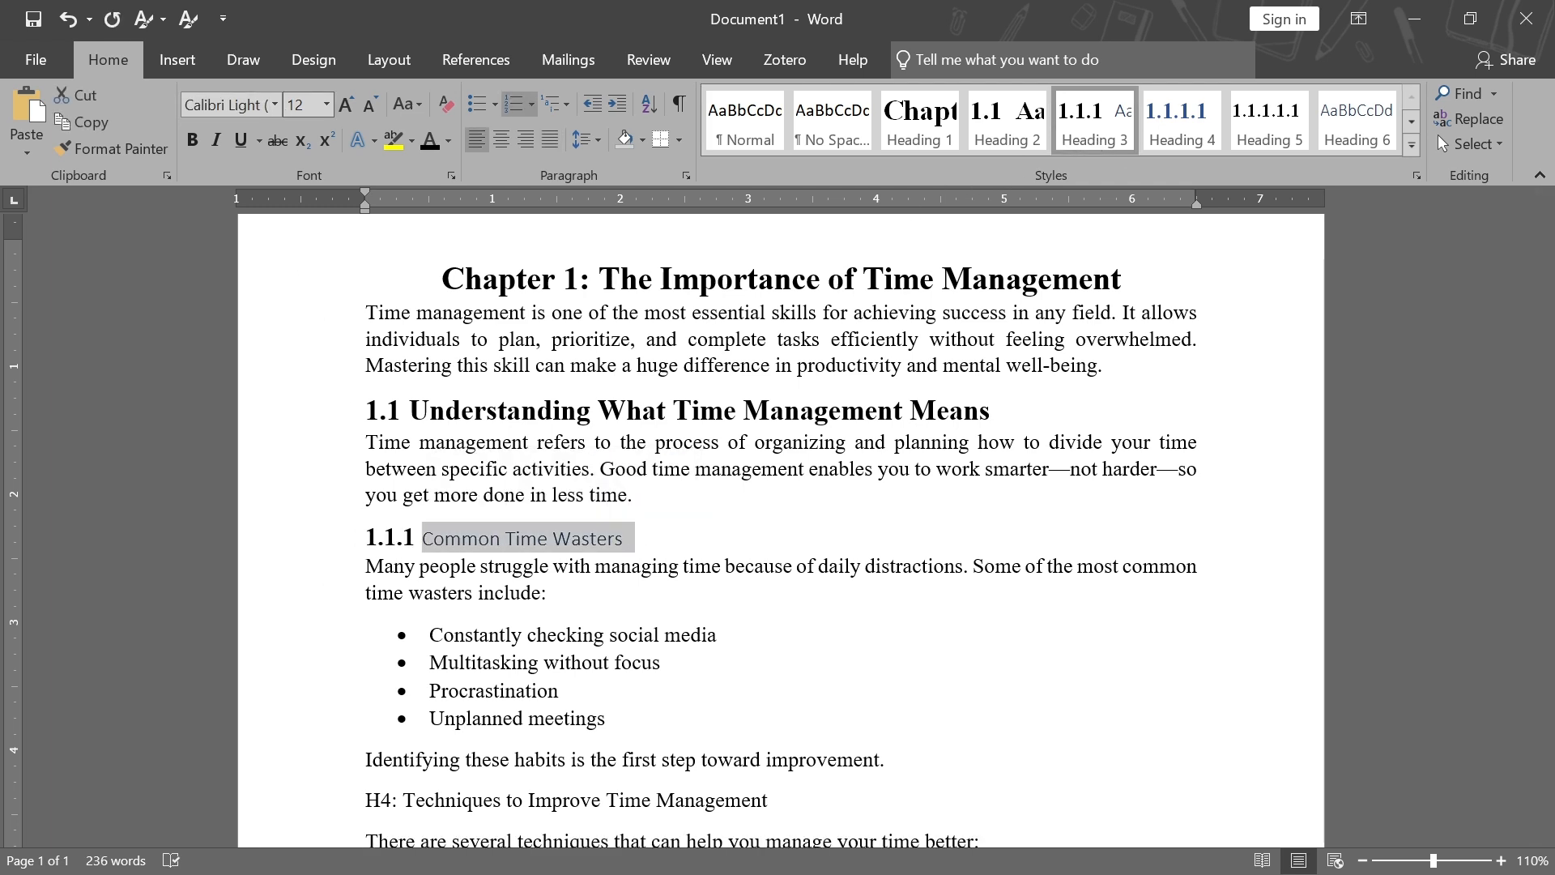
{"action": "left_click", "coordinate": [275, 105]}
{"action": "left_click", "coordinate": [300, 236]}
{"action": "left_click", "coordinate": [326, 104]}
{"action": "left_click", "coordinate": [300, 250]}
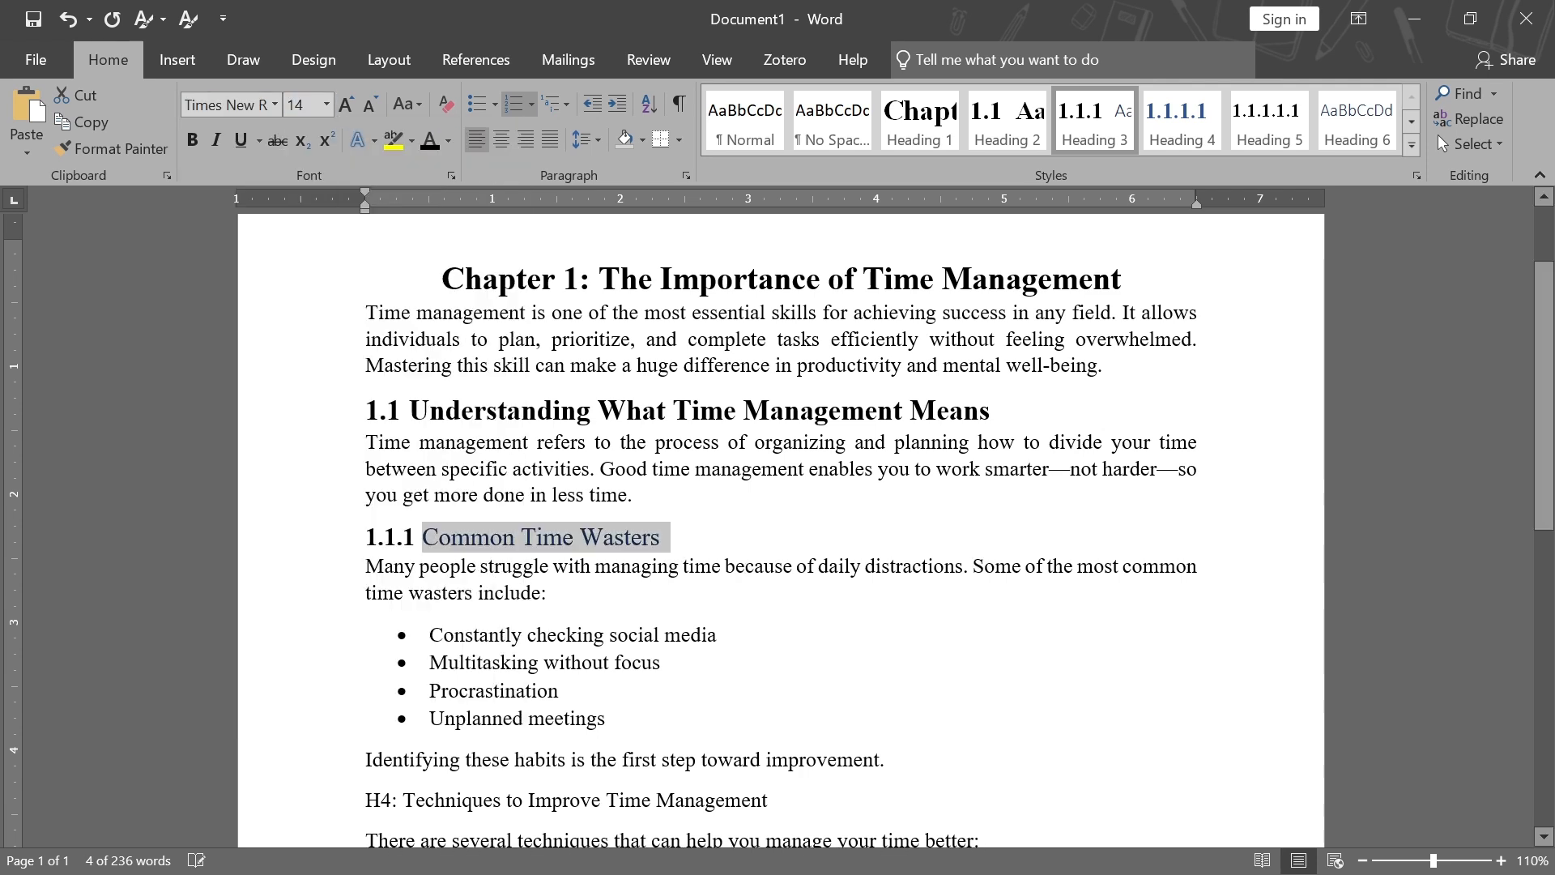
{"action": "left_click", "coordinate": [192, 139]}
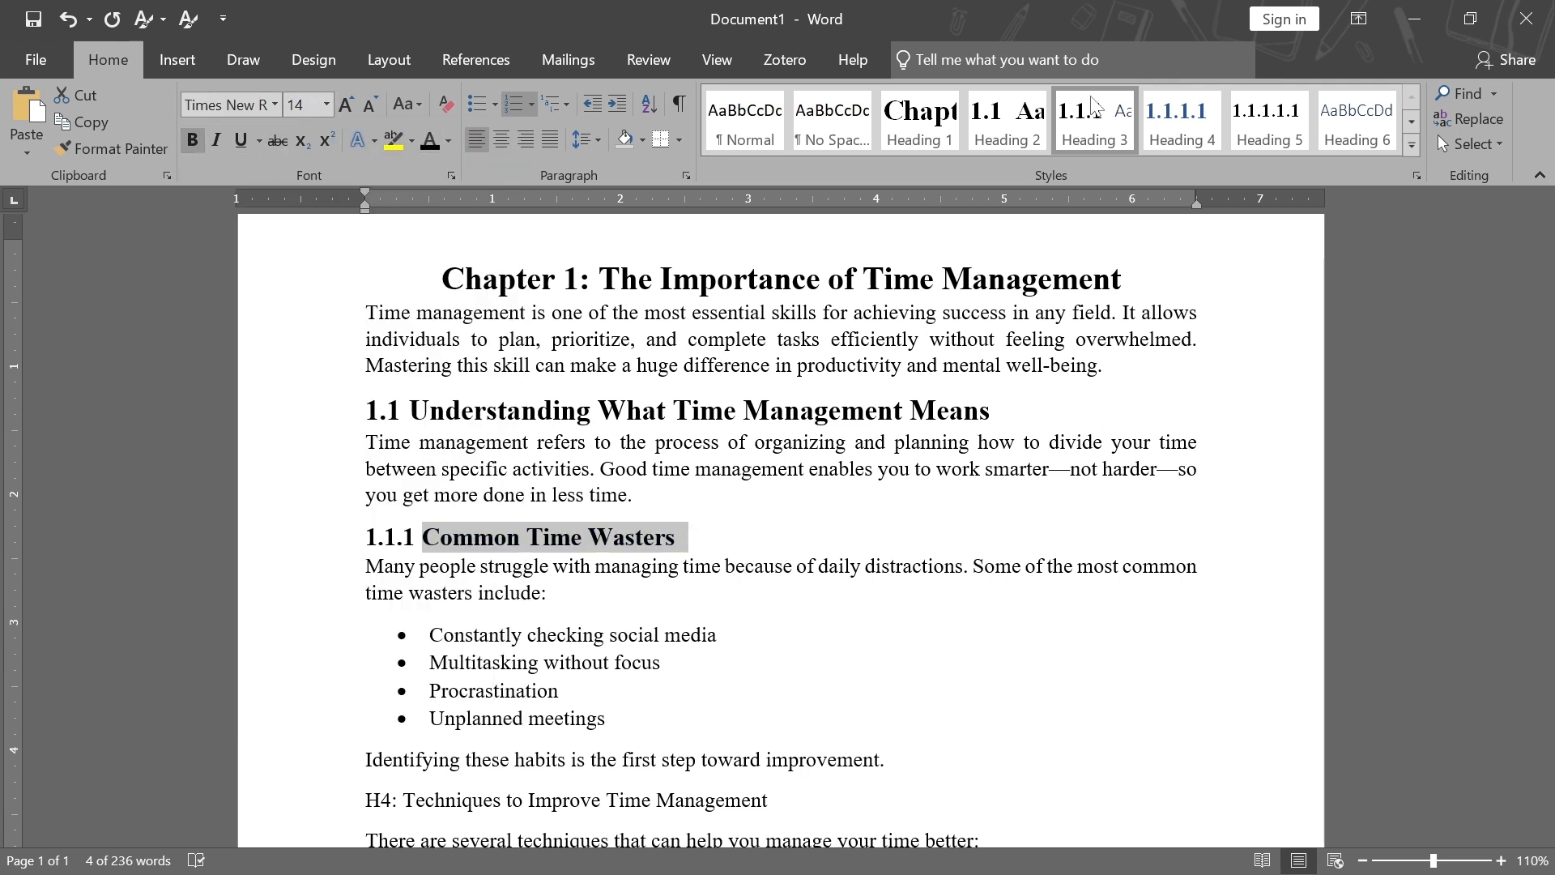
Update the Heading 3 style to match the formatted heading
{"action": "left_click", "coordinate": [589, 537]}
{"action": "right_click", "coordinate": [1095, 138]}
{"action": "left_click", "coordinate": [1194, 147]}
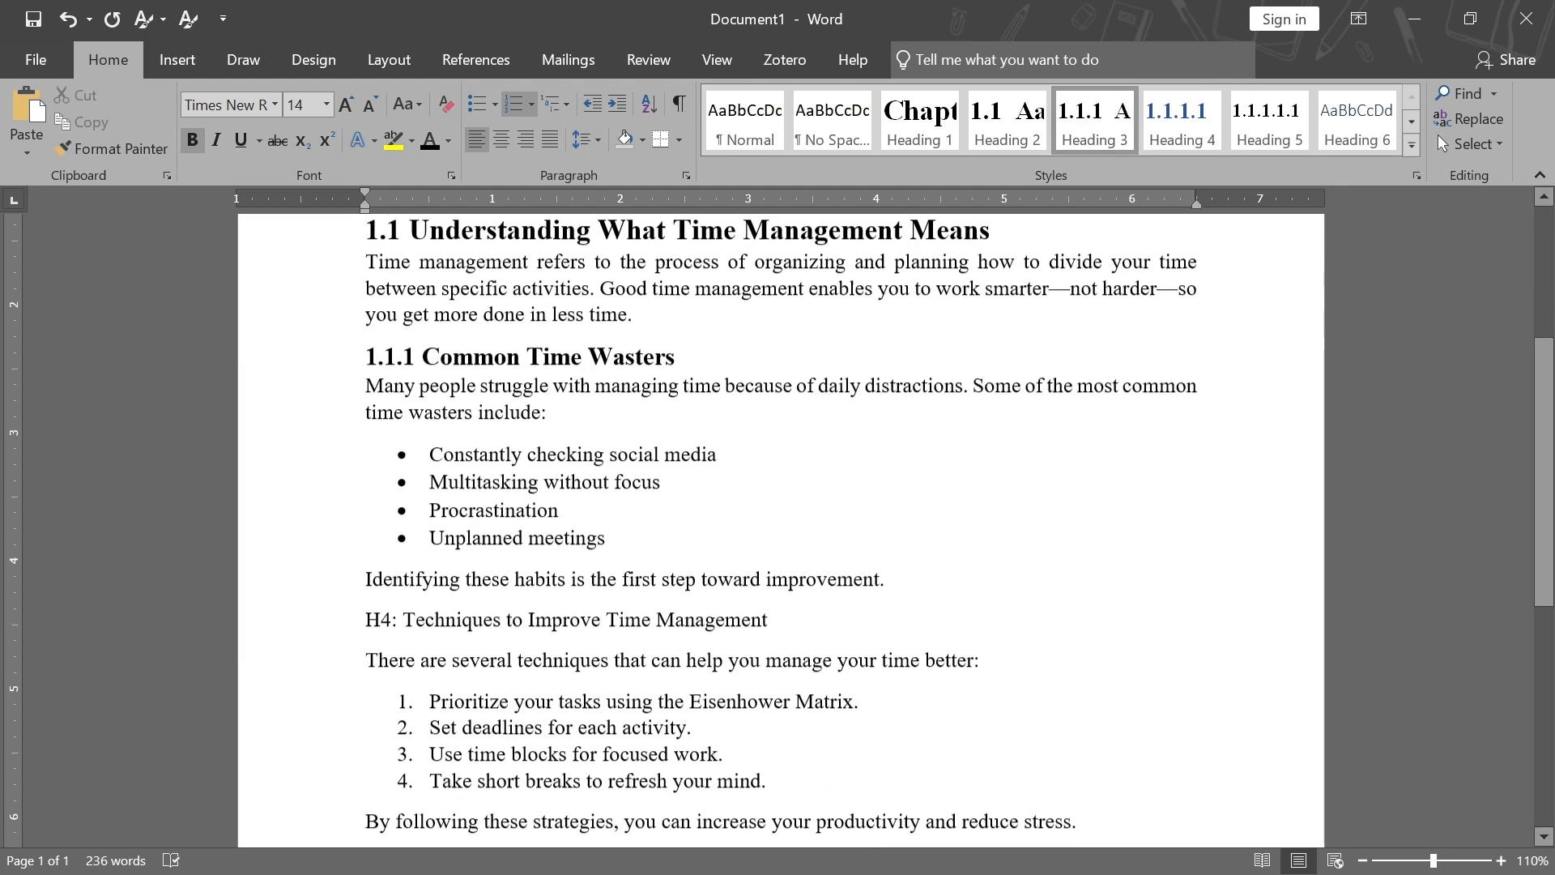
Remove the "H4:" prefix from the Techniques to Improve Time Management line and apply Heading 4
{"action": "scroll", "coordinate": [781, 527], "scroll_direction": "down", "scroll_amount": 4}
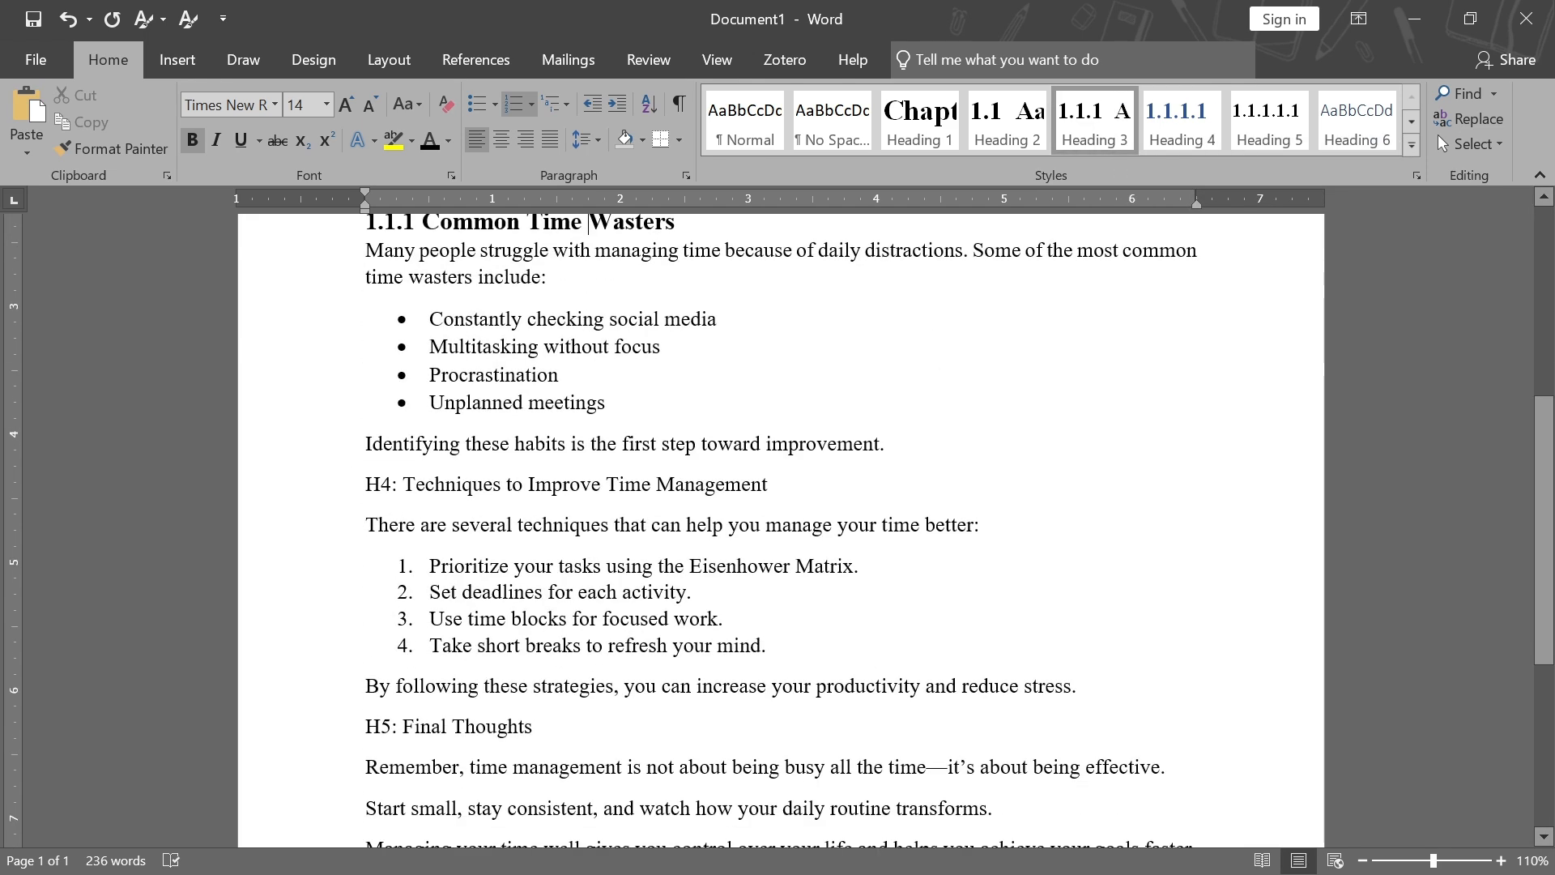
{"action": "left_click", "coordinate": [403, 484]}
{"action": "key", "text": "BackSpace"}
{"action": "key", "text": "BackSpace"}
{"action": "key", "text": "BackSpace"}
{"action": "key", "text": "BackSpace"}
{"action": "left_click", "coordinate": [733, 484]}
{"action": "left_click", "coordinate": [1183, 121]}
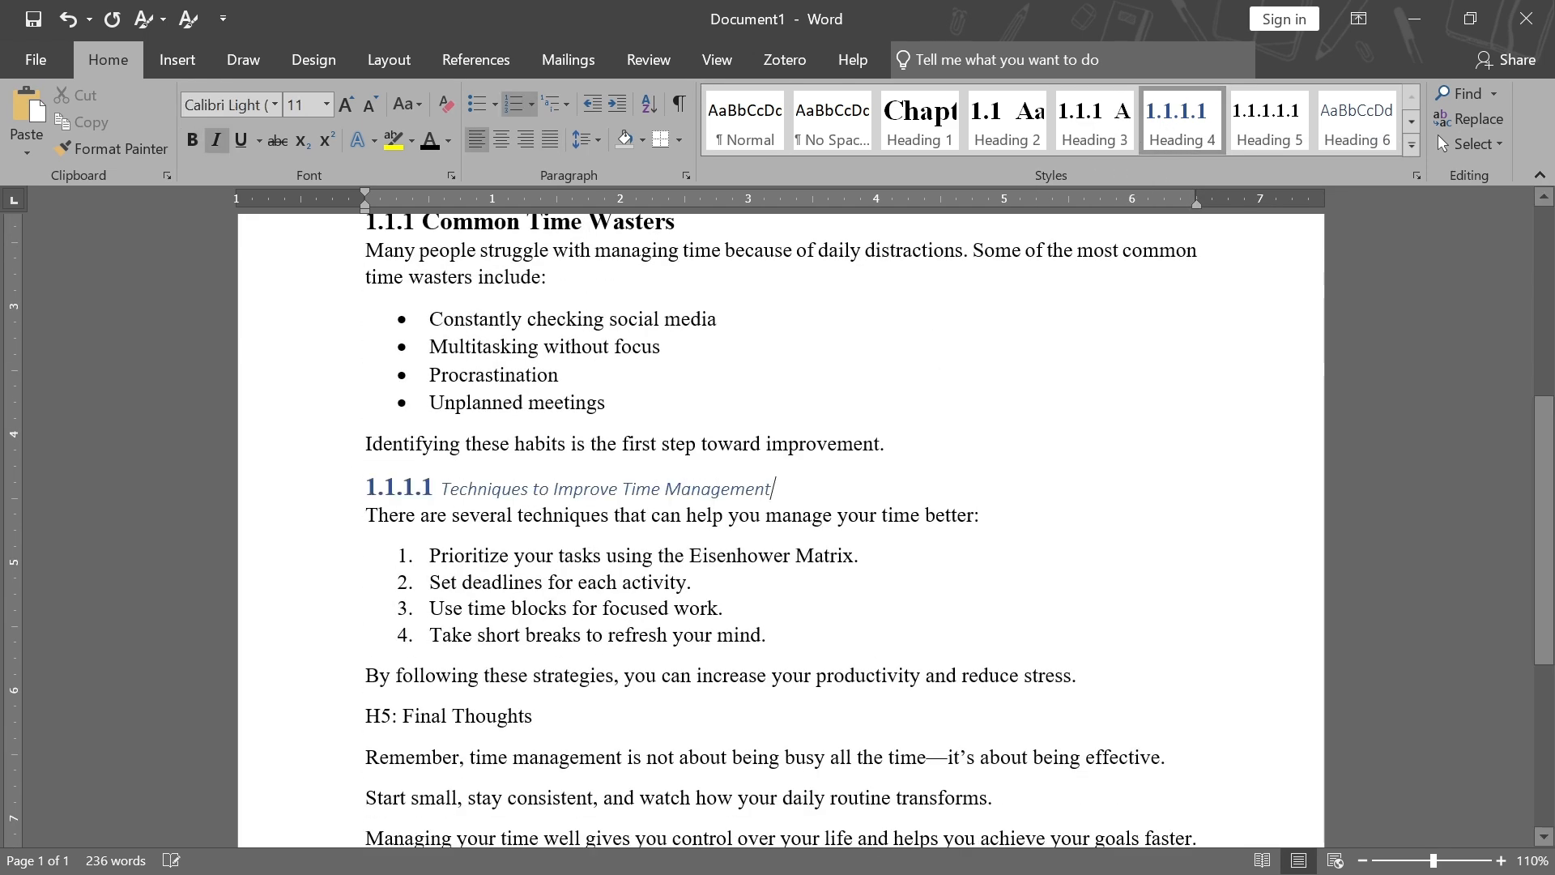
Format the Techniques to Improve Time Management heading text as Times New Roman, 14 pt, bold and not italic
{"action": "left_click", "coordinate": [712, 486]}
{"action": "left_click_drag", "start_coordinate": [780, 489], "coordinate": [442, 488]}
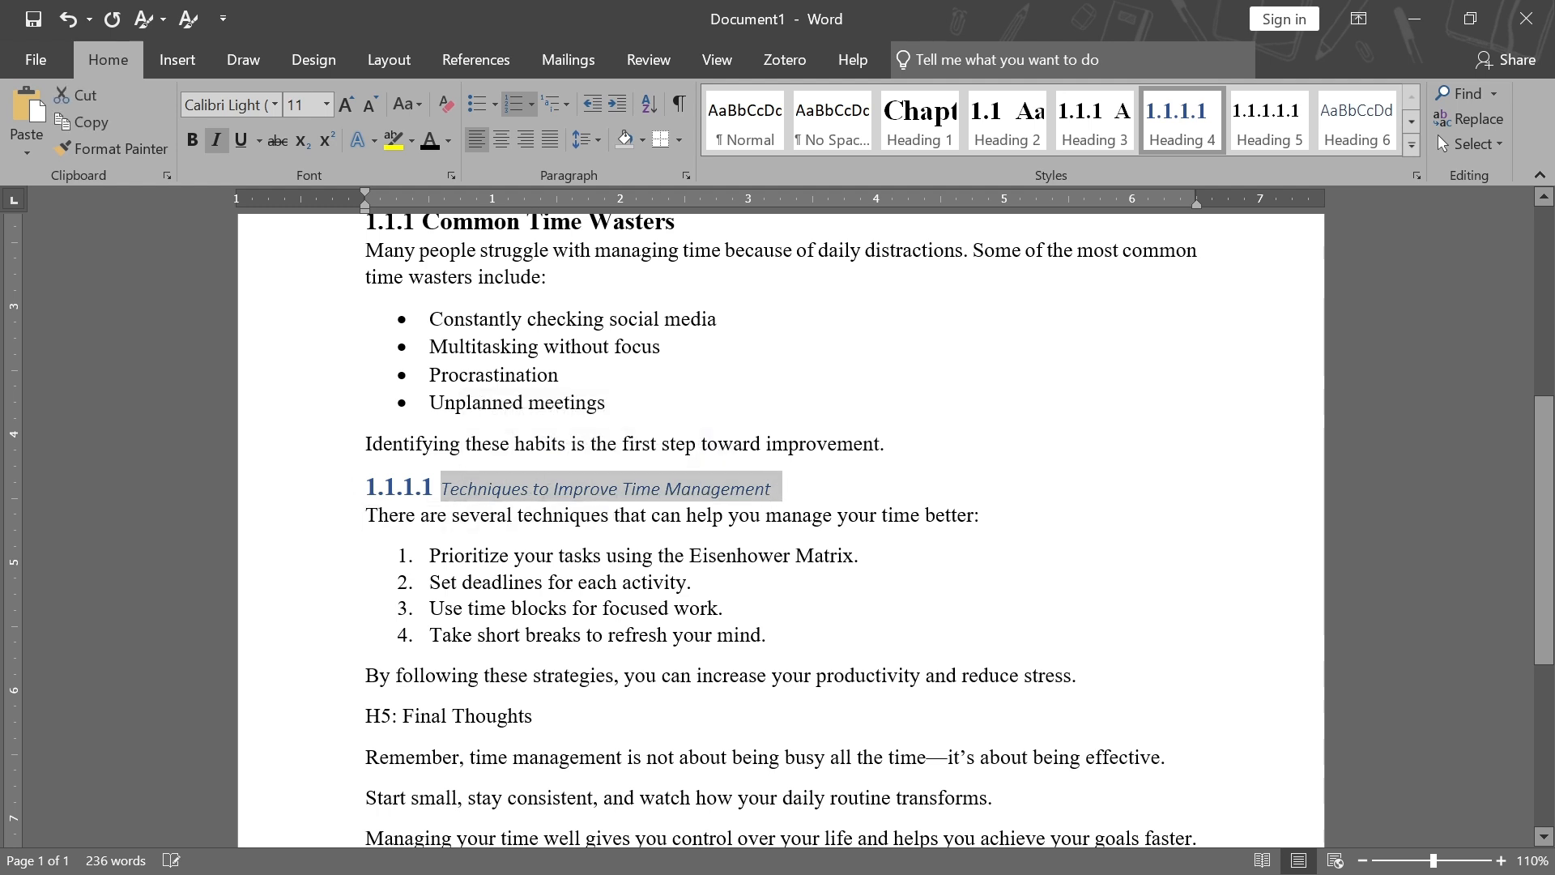
{"action": "left_click", "coordinate": [326, 104]}
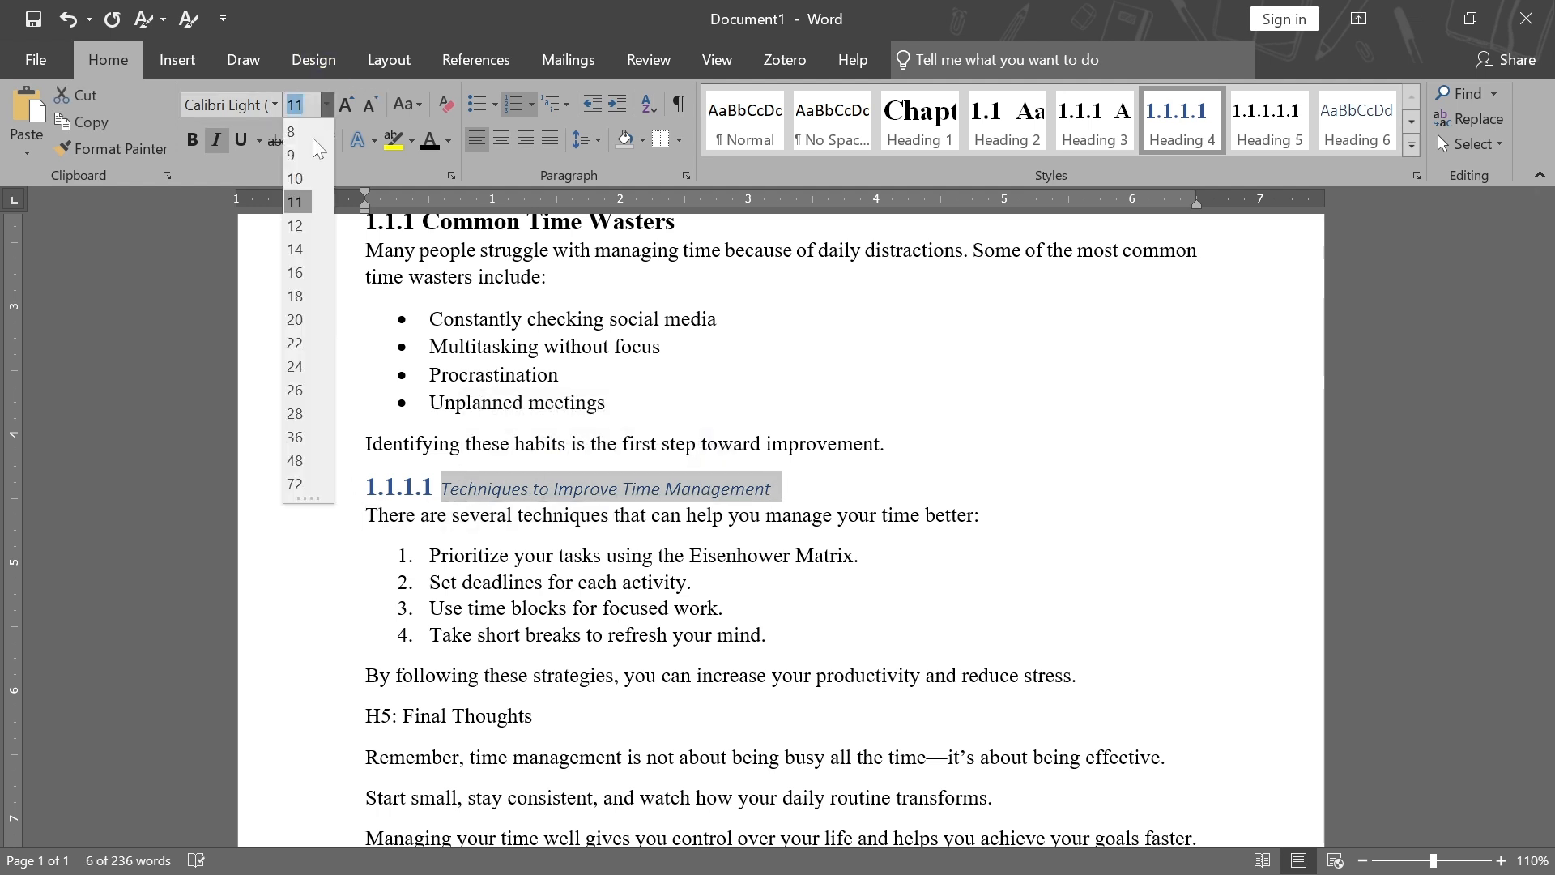
{"action": "left_click", "coordinate": [429, 145]}
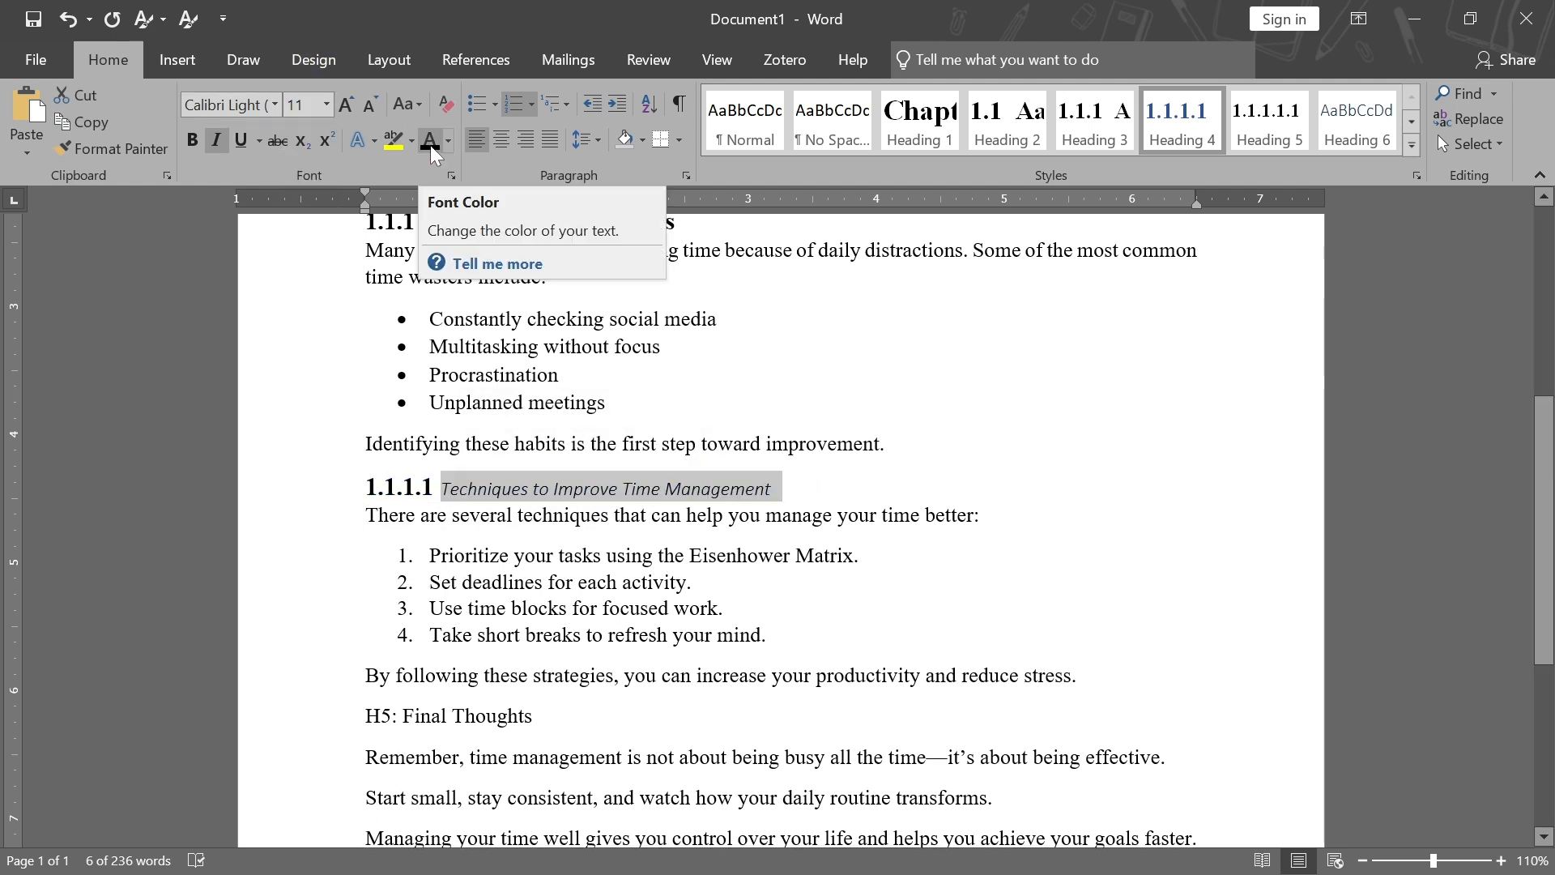
{"action": "left_click", "coordinate": [272, 102]}
{"action": "left_click", "coordinate": [253, 233]}
{"action": "left_click", "coordinate": [193, 140]}
{"action": "left_click", "coordinate": [217, 140]}
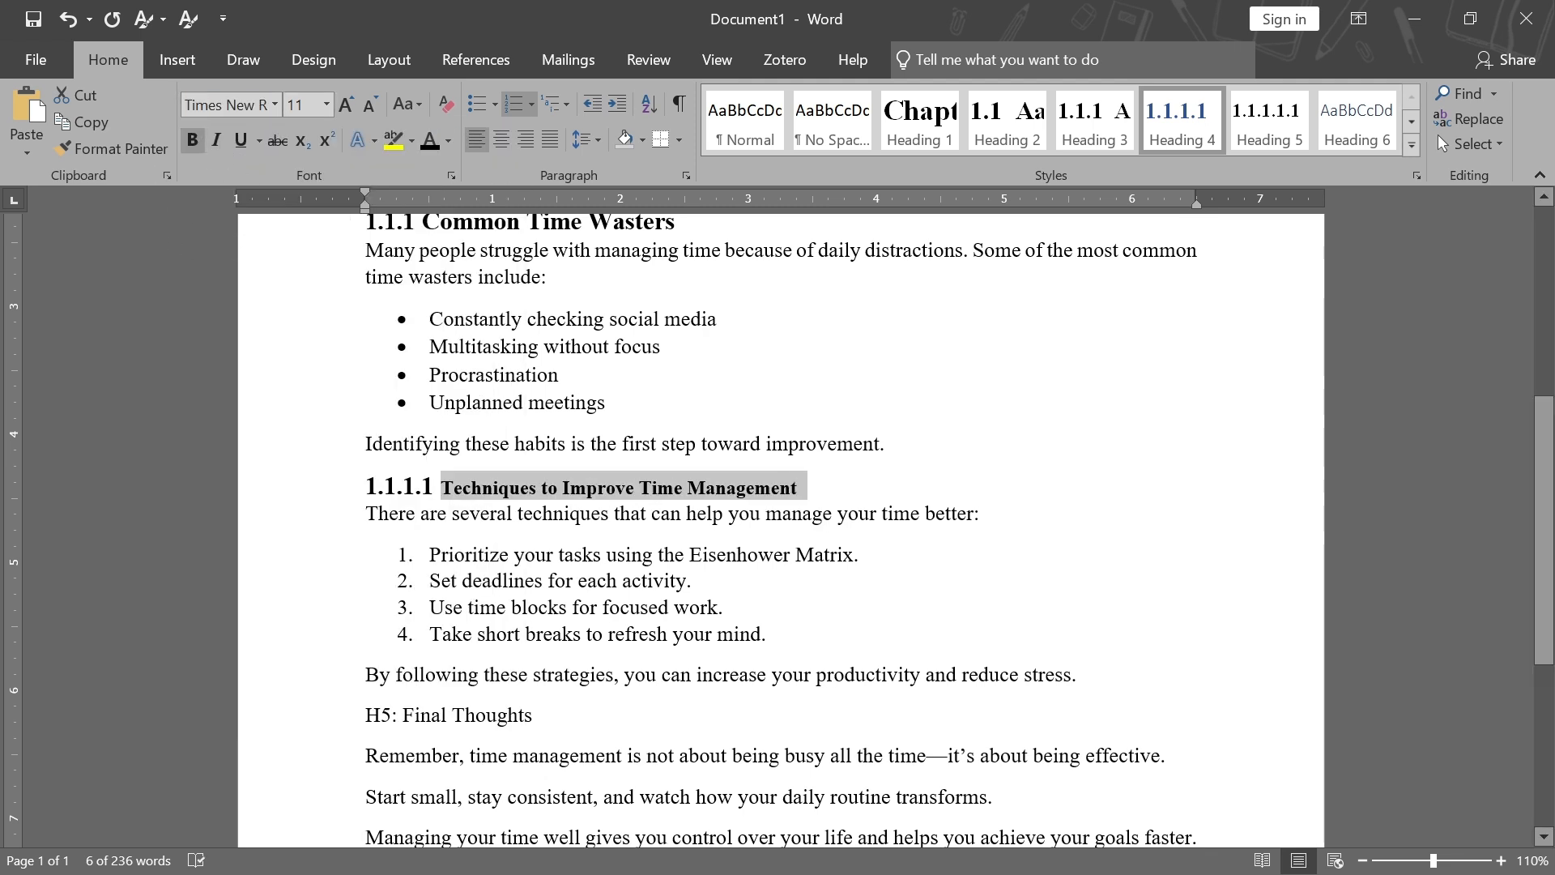
{"action": "left_click", "coordinate": [326, 103]}
{"action": "left_click", "coordinate": [295, 249]}
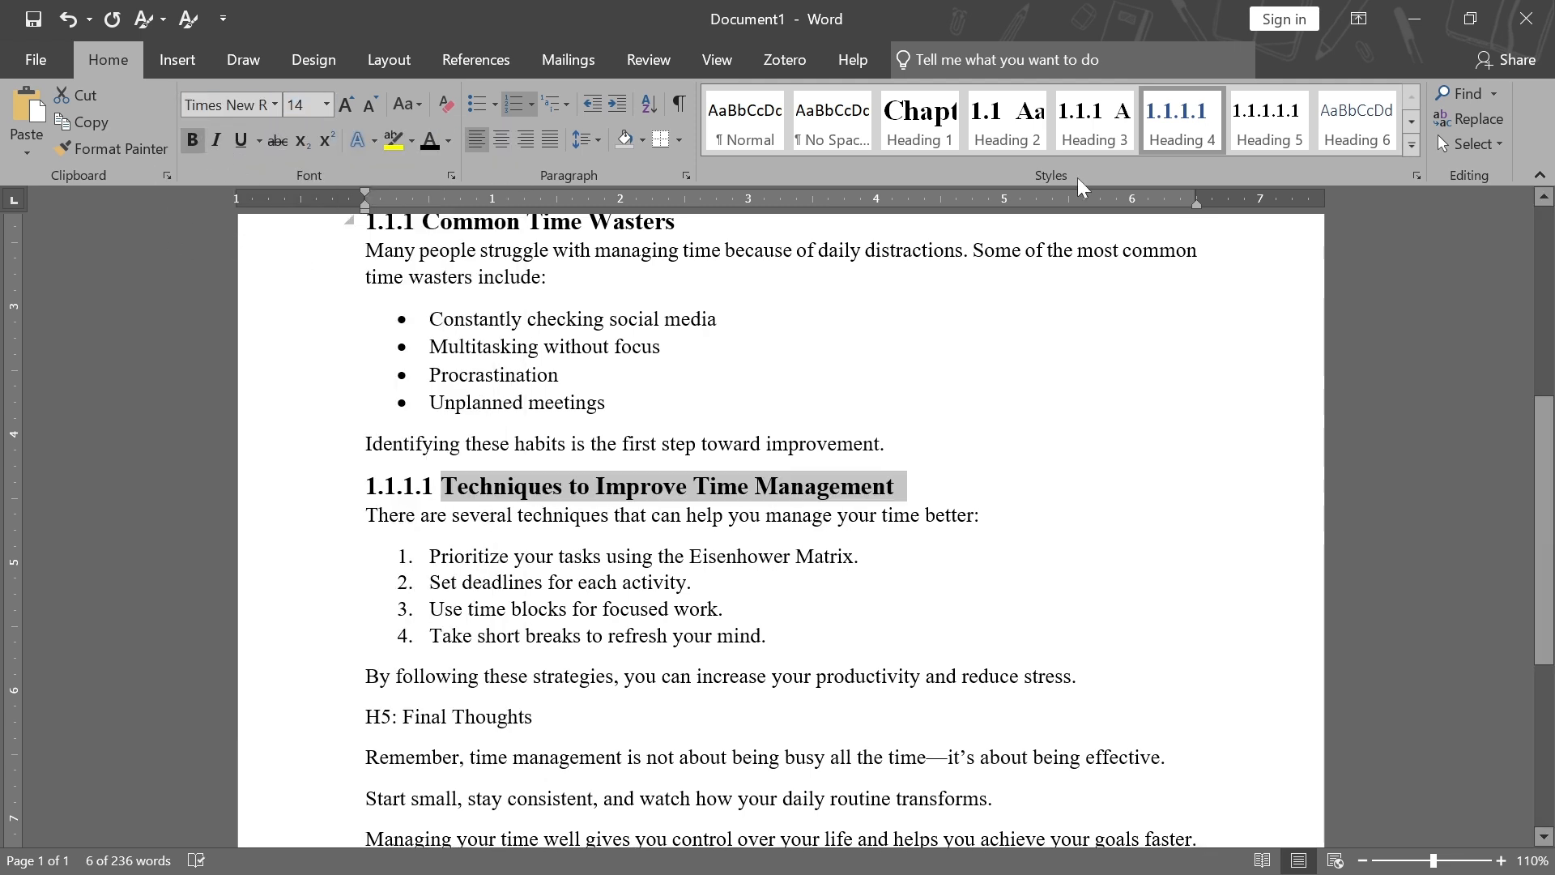
Update the Heading 4 style to match the formatted heading
{"action": "right_click", "coordinate": [1168, 139]}
{"action": "left_click", "coordinate": [1234, 154]}
Remove the "H5:" prefix from the Final Thoughts line and apply Heading 5
{"action": "scroll", "coordinate": [777, 486], "scroll_direction": "down", "scroll_amount": 3}
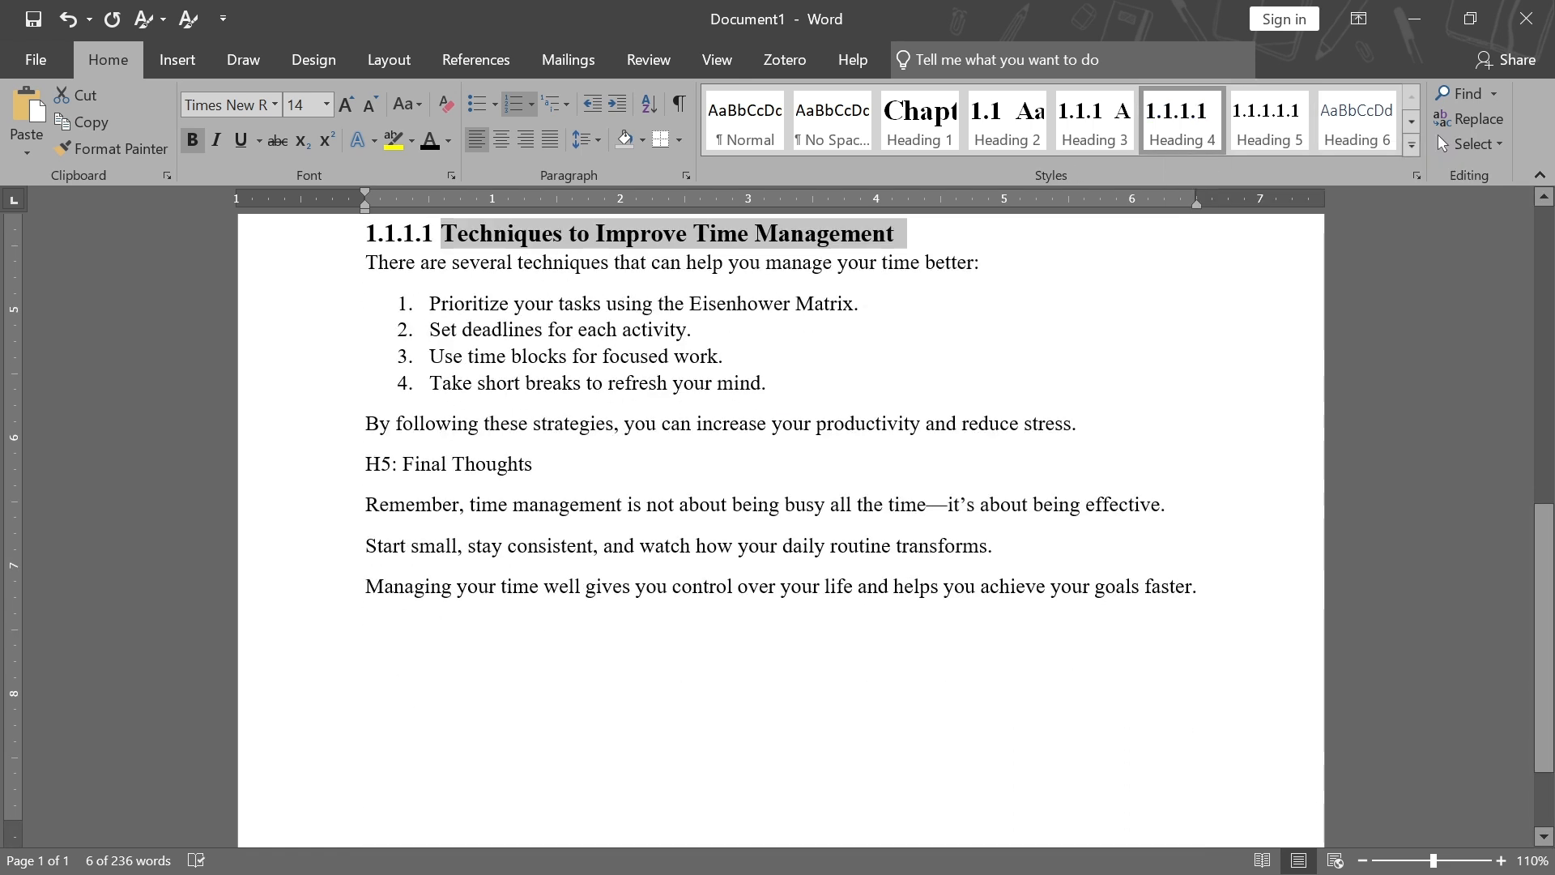
{"action": "left_click_drag", "start_coordinate": [365, 463], "coordinate": [403, 464]}
{"action": "key", "text": "Delete"}
{"action": "left_click", "coordinate": [495, 464]}
{"action": "left_click", "coordinate": [1296, 136]}
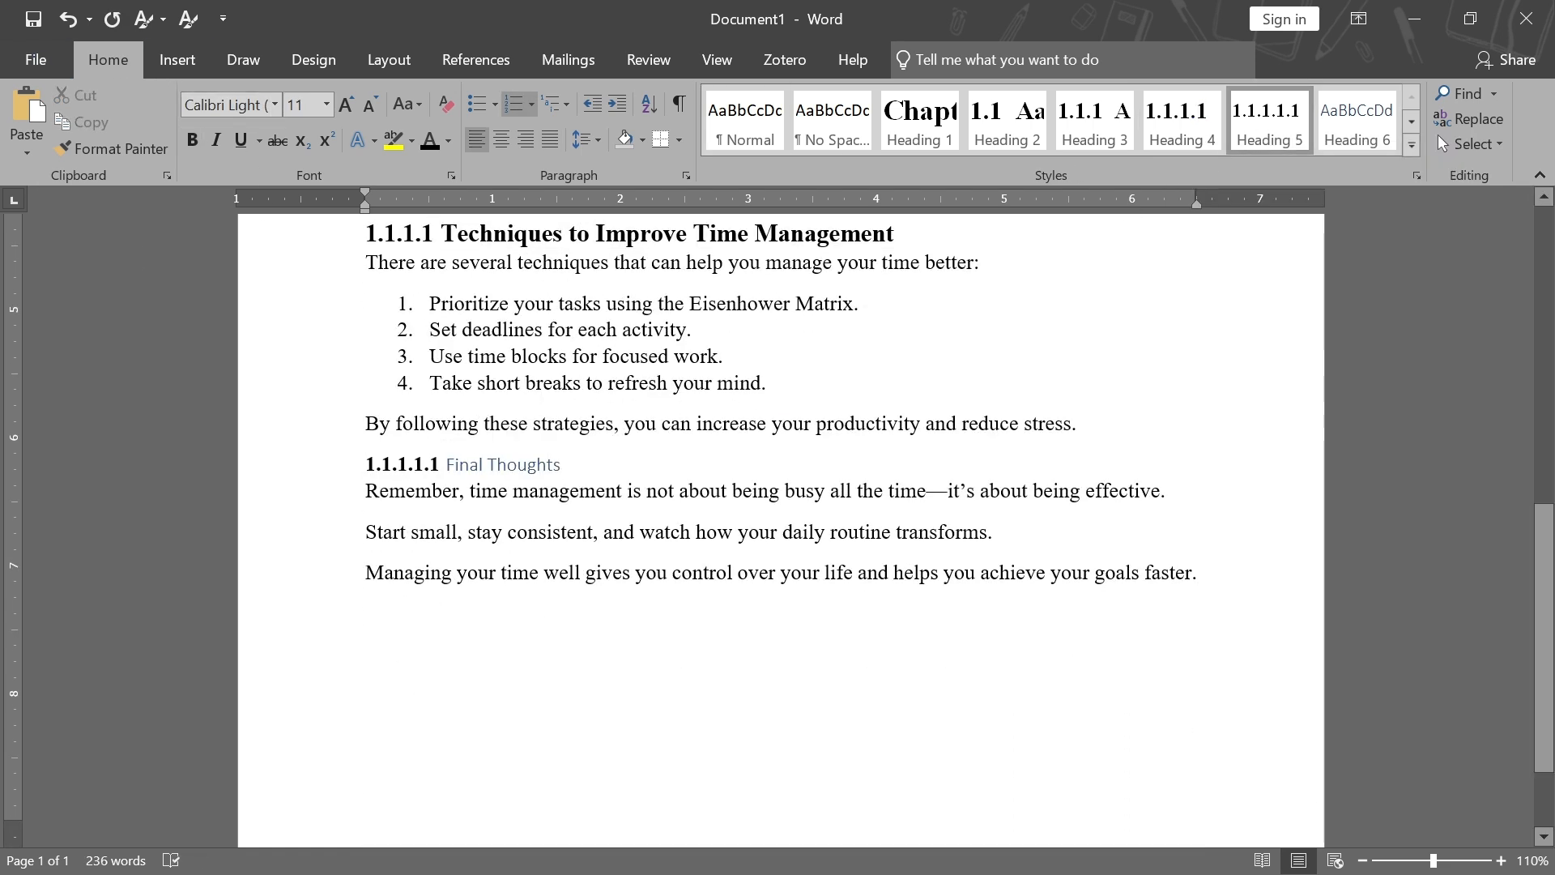
Format the Final Thoughts heading text as Times New Roman and bold
{"action": "key", "text": "ctrl+shift+Left"}
{"action": "key", "text": "ctrl+shift+Left"}
{"action": "left_click", "coordinate": [275, 103]}
{"action": "left_click", "coordinate": [267, 234]}
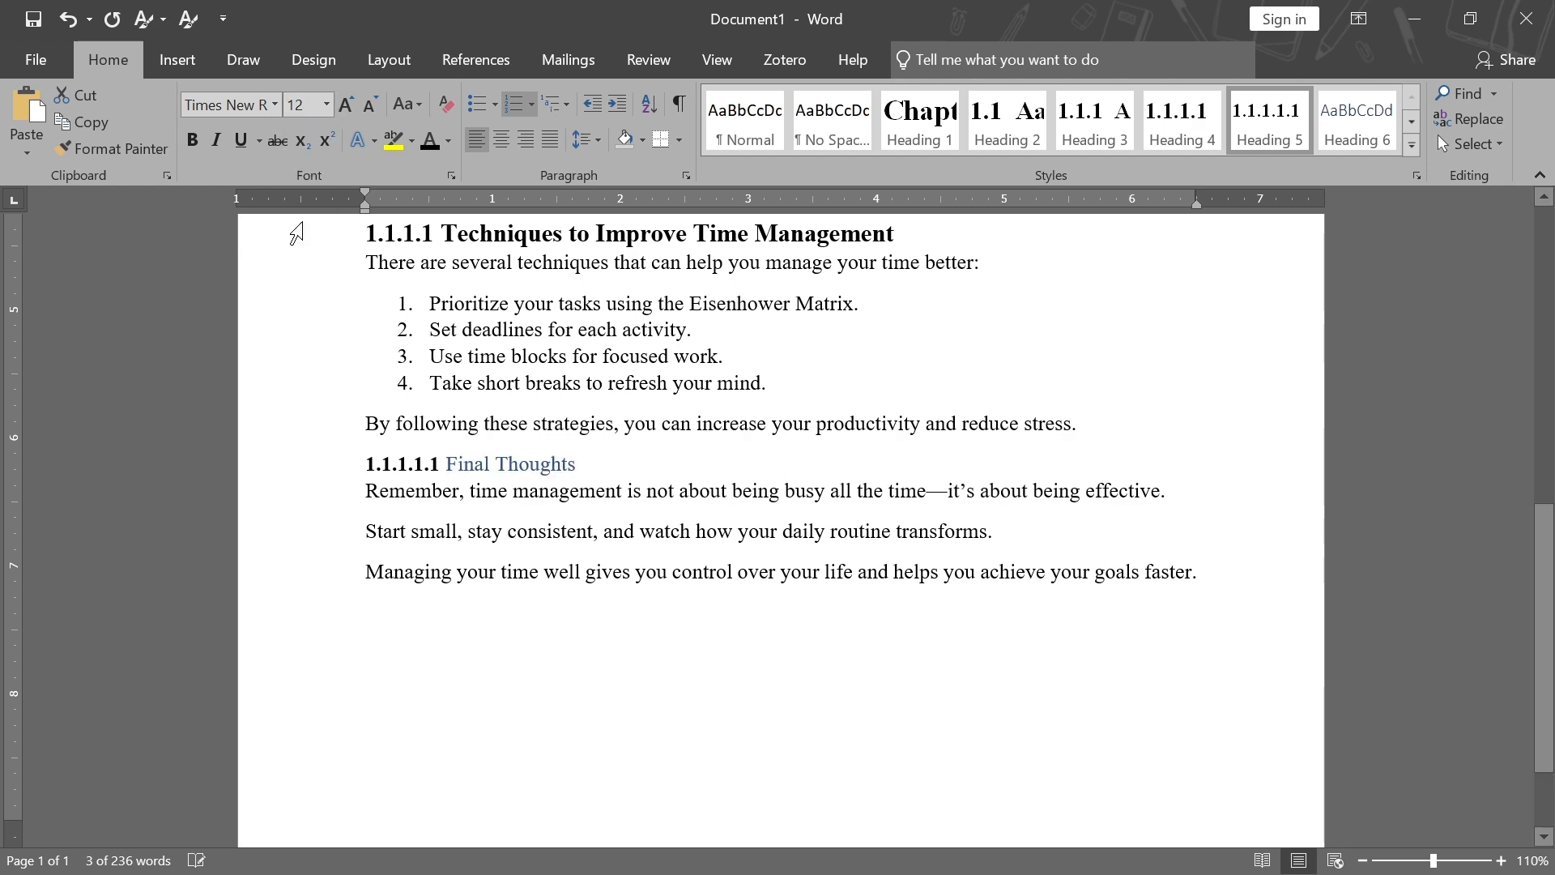
{"action": "left_click", "coordinate": [193, 140]}
{"action": "left_click", "coordinate": [499, 465]}
Scroll through the document to review the numbered headings at every level
{"action": "scroll", "coordinate": [499, 465], "scroll_direction": "down", "scroll_amount": 2}
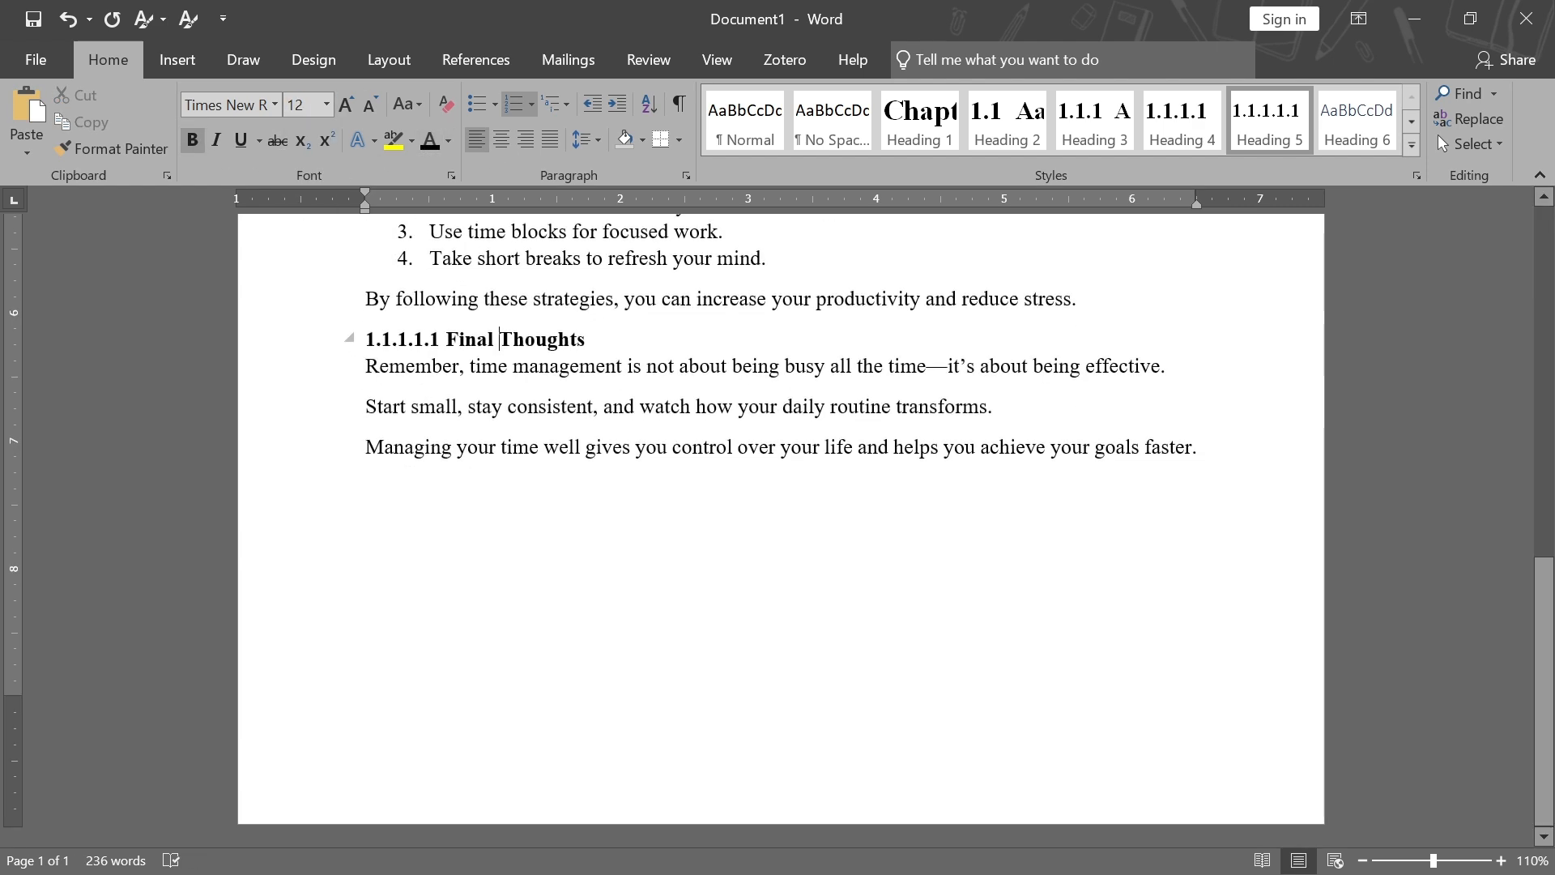
{"action": "scroll", "coordinate": [499, 465], "scroll_direction": "up", "scroll_amount": 7}
{"action": "scroll", "coordinate": [499, 465], "scroll_direction": "up", "scroll_amount": 4}
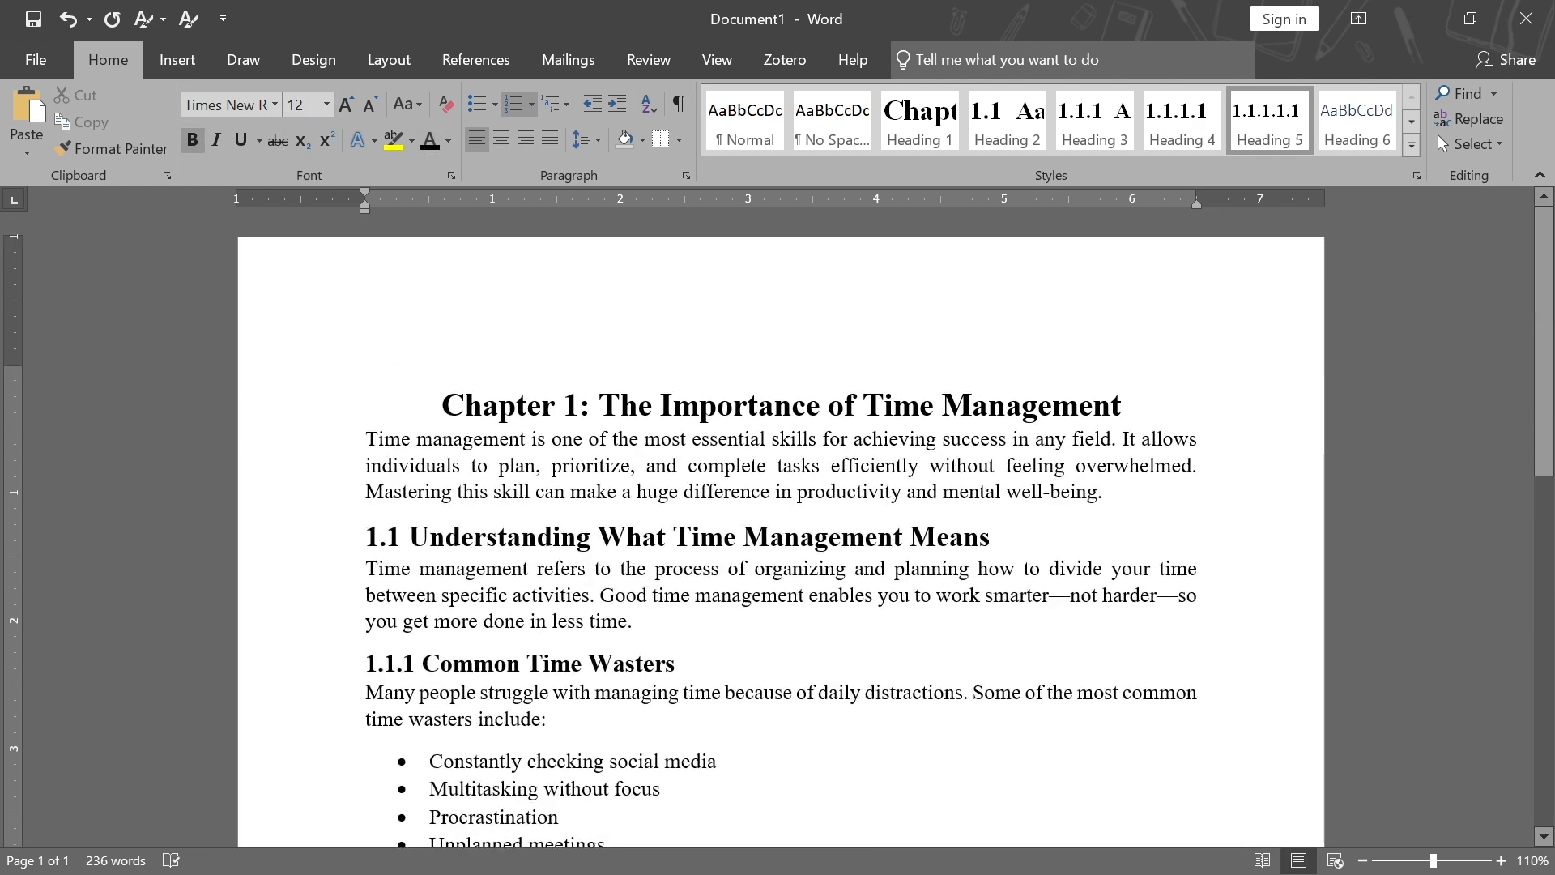
{"action": "scroll", "coordinate": [499, 465], "scroll_direction": "down", "scroll_amount": 3}
{"action": "scroll", "coordinate": [499, 465], "scroll_direction": "down", "scroll_amount": 3}
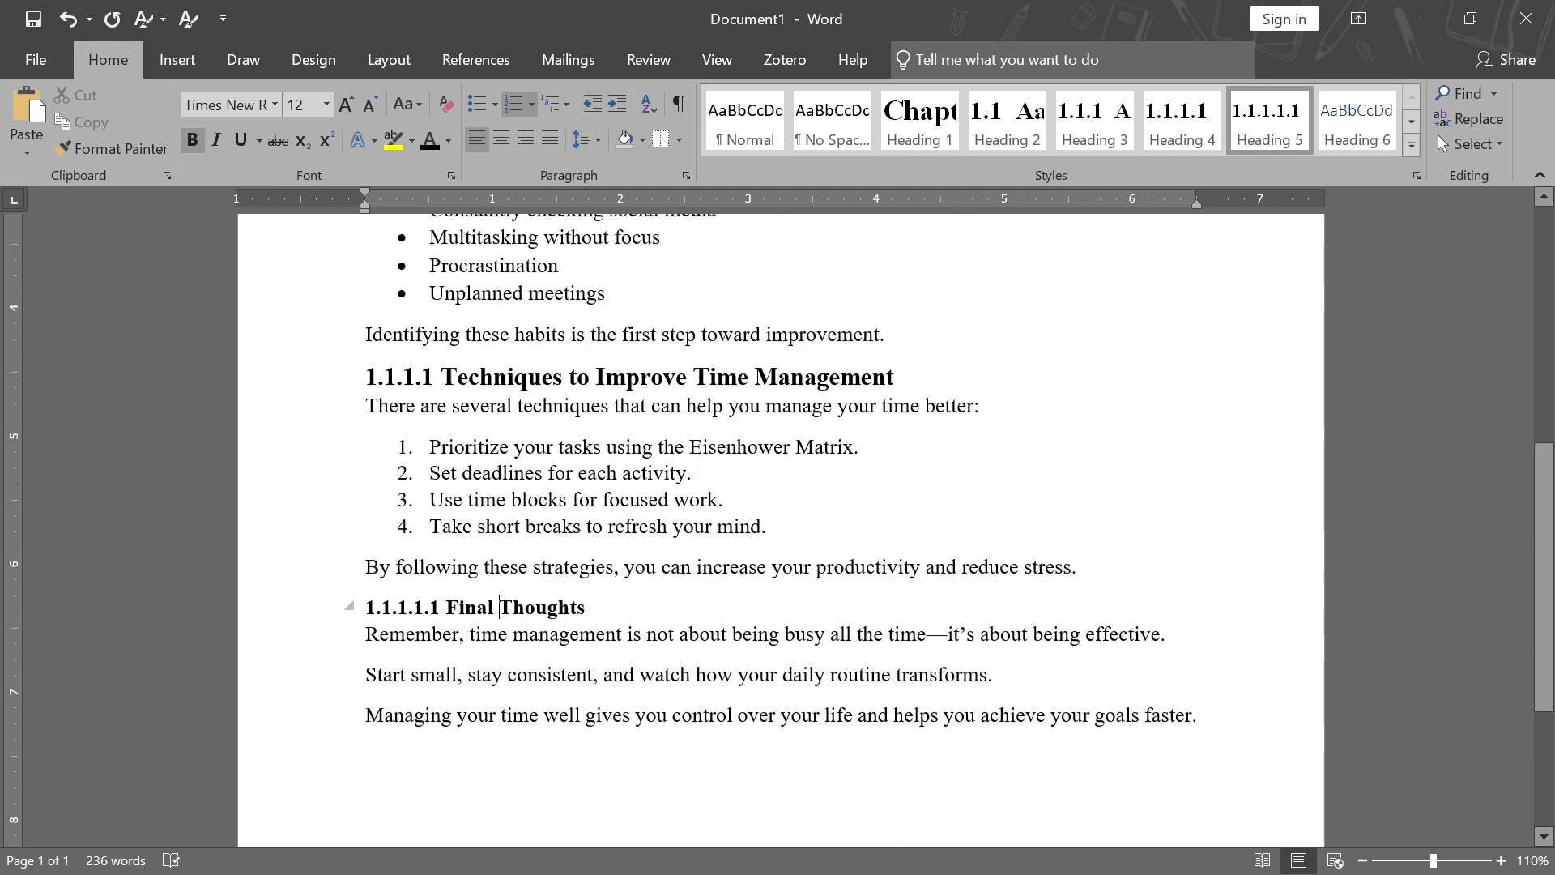
{"action": "scroll", "coordinate": [499, 465], "scroll_direction": "up", "scroll_amount": 7}
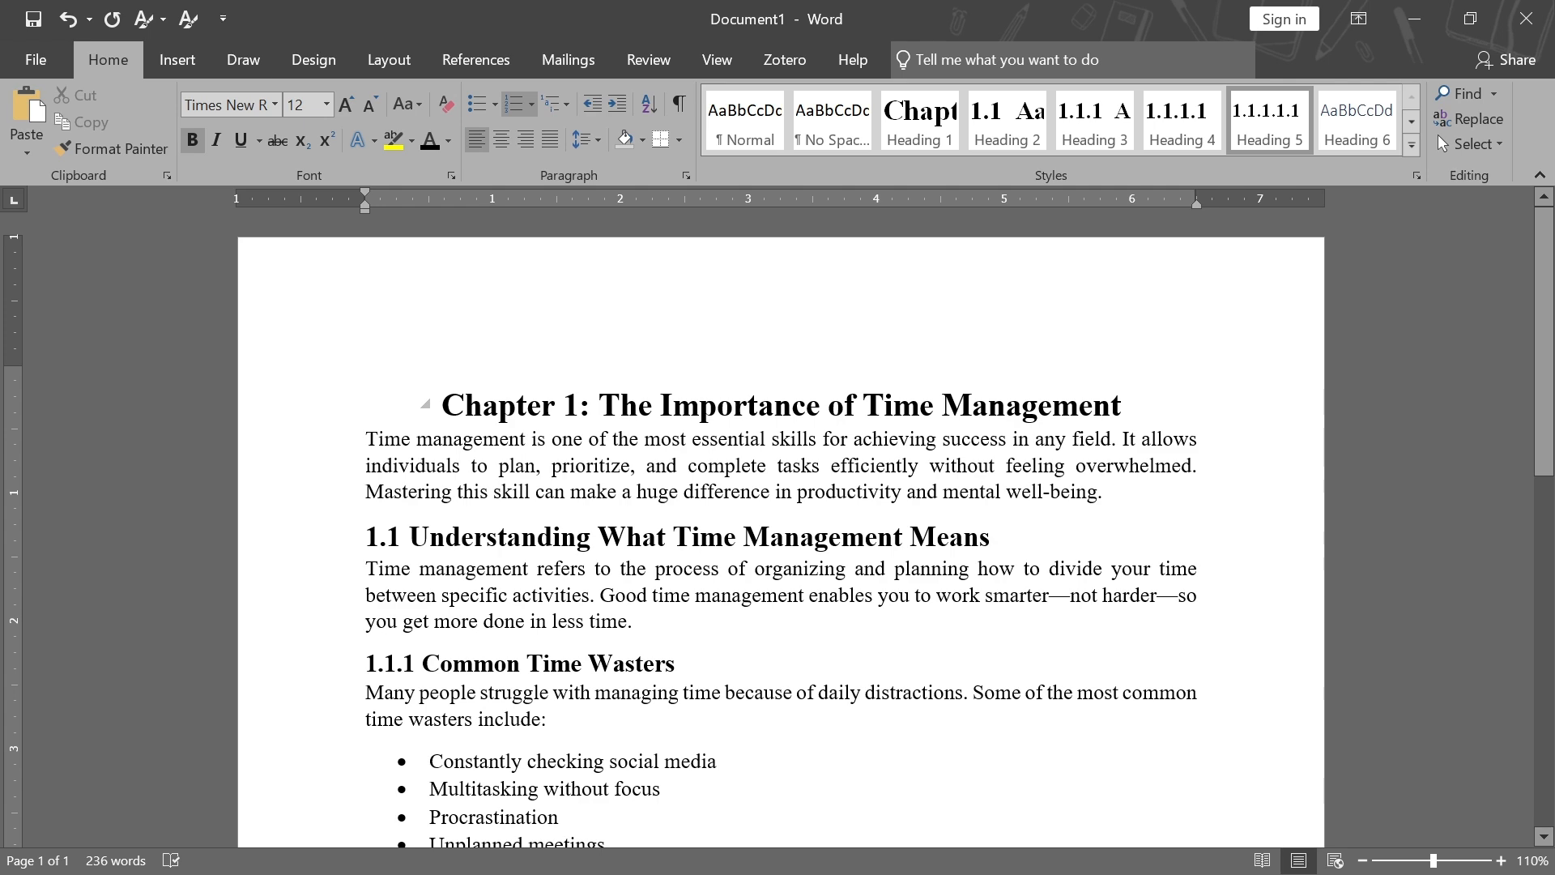
{"action": "scroll", "coordinate": [780, 534], "scroll_direction": "down", "scroll_amount": 3}
{"action": "scroll", "coordinate": [780, 535], "scroll_direction": "up", "scroll_amount": 2}
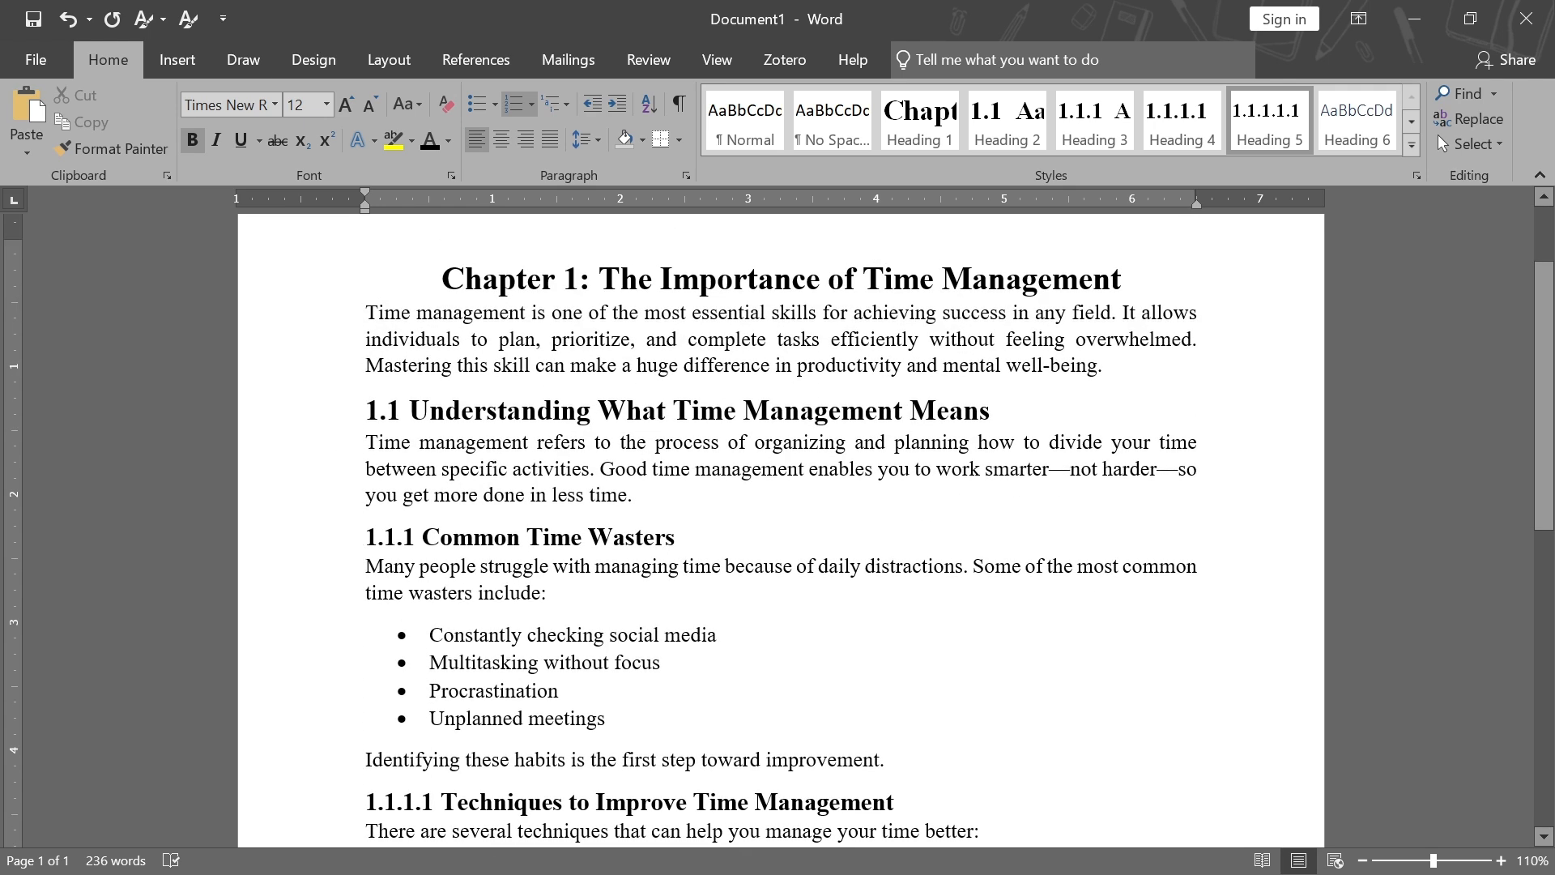
{"action": "scroll", "coordinate": [500, 674], "scroll_direction": "down", "scroll_amount": 4}
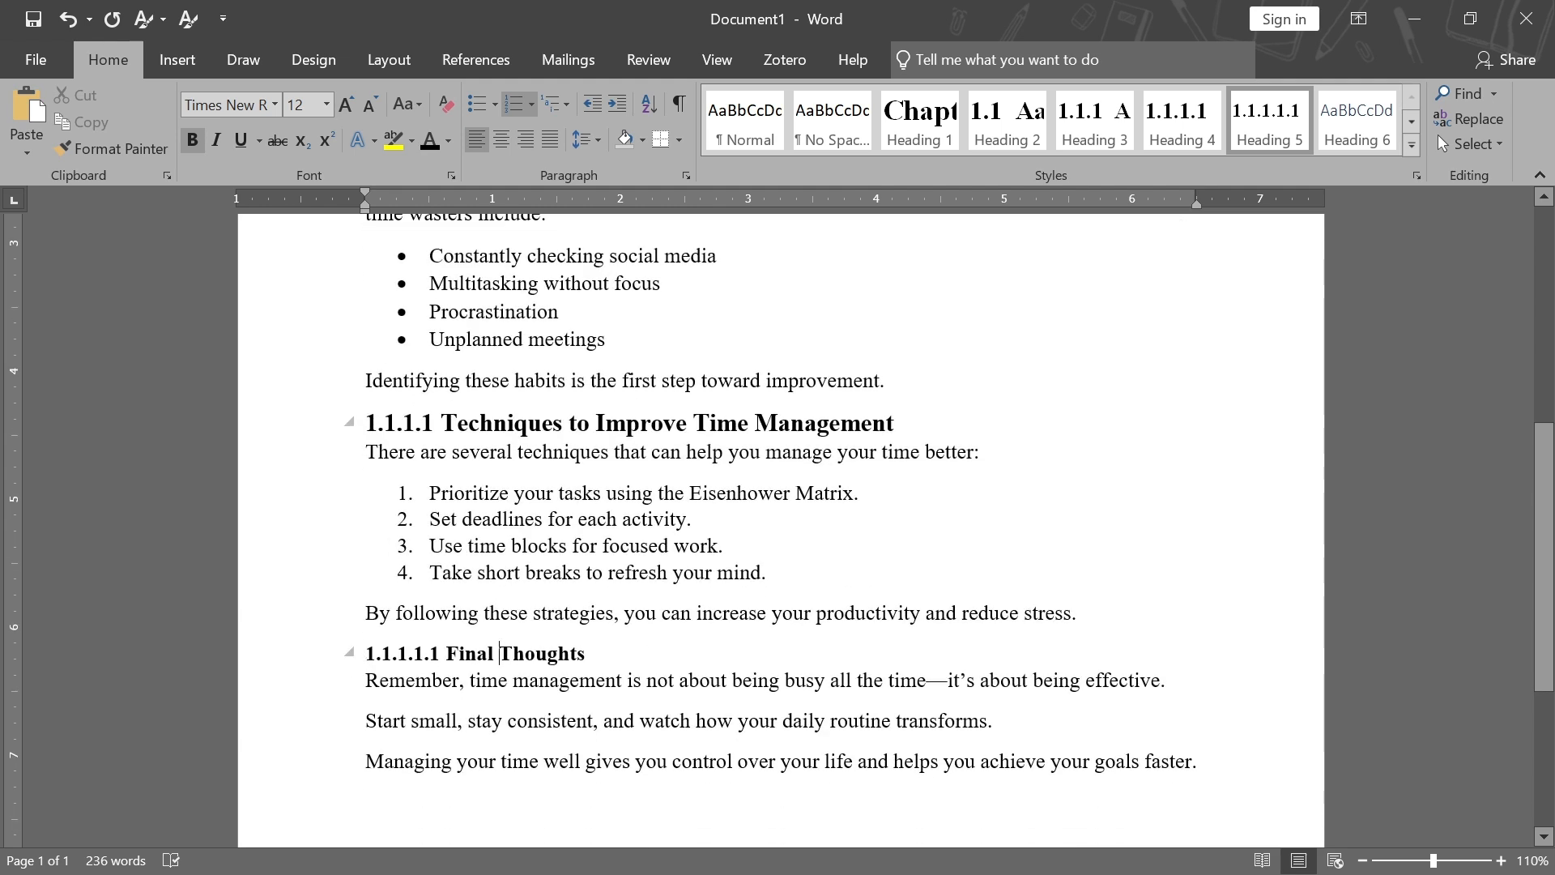
{"action": "scroll", "coordinate": [781, 530], "scroll_direction": "down", "scroll_amount": 6}
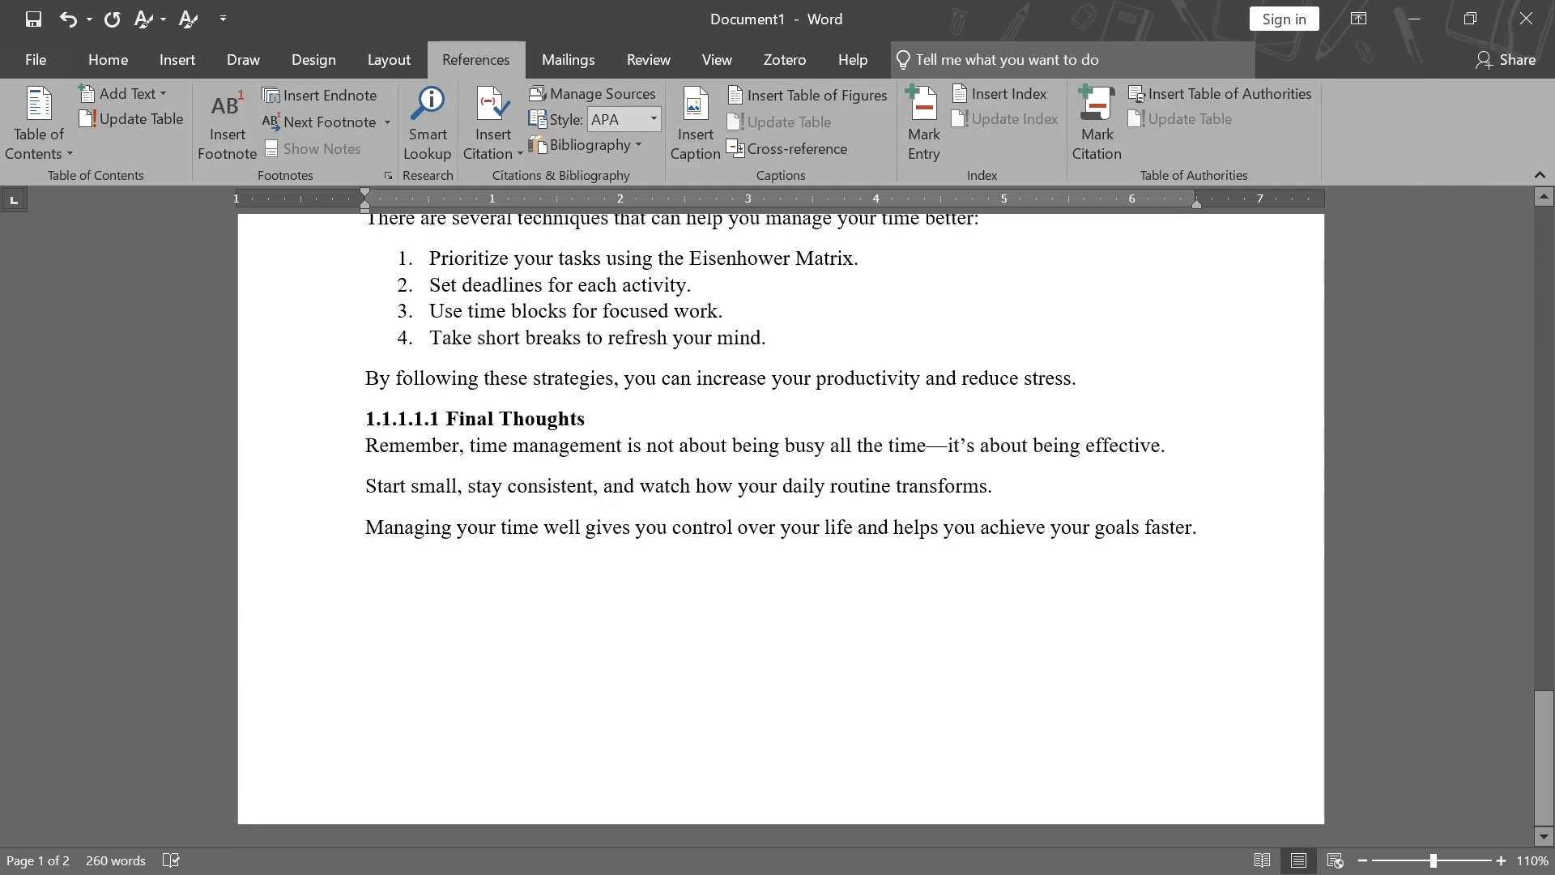
{"action": "scroll", "coordinate": [781, 518], "scroll_direction": "up", "scroll_amount": 3}
{"action": "scroll", "coordinate": [781, 530], "scroll_direction": "up", "scroll_amount": 15}
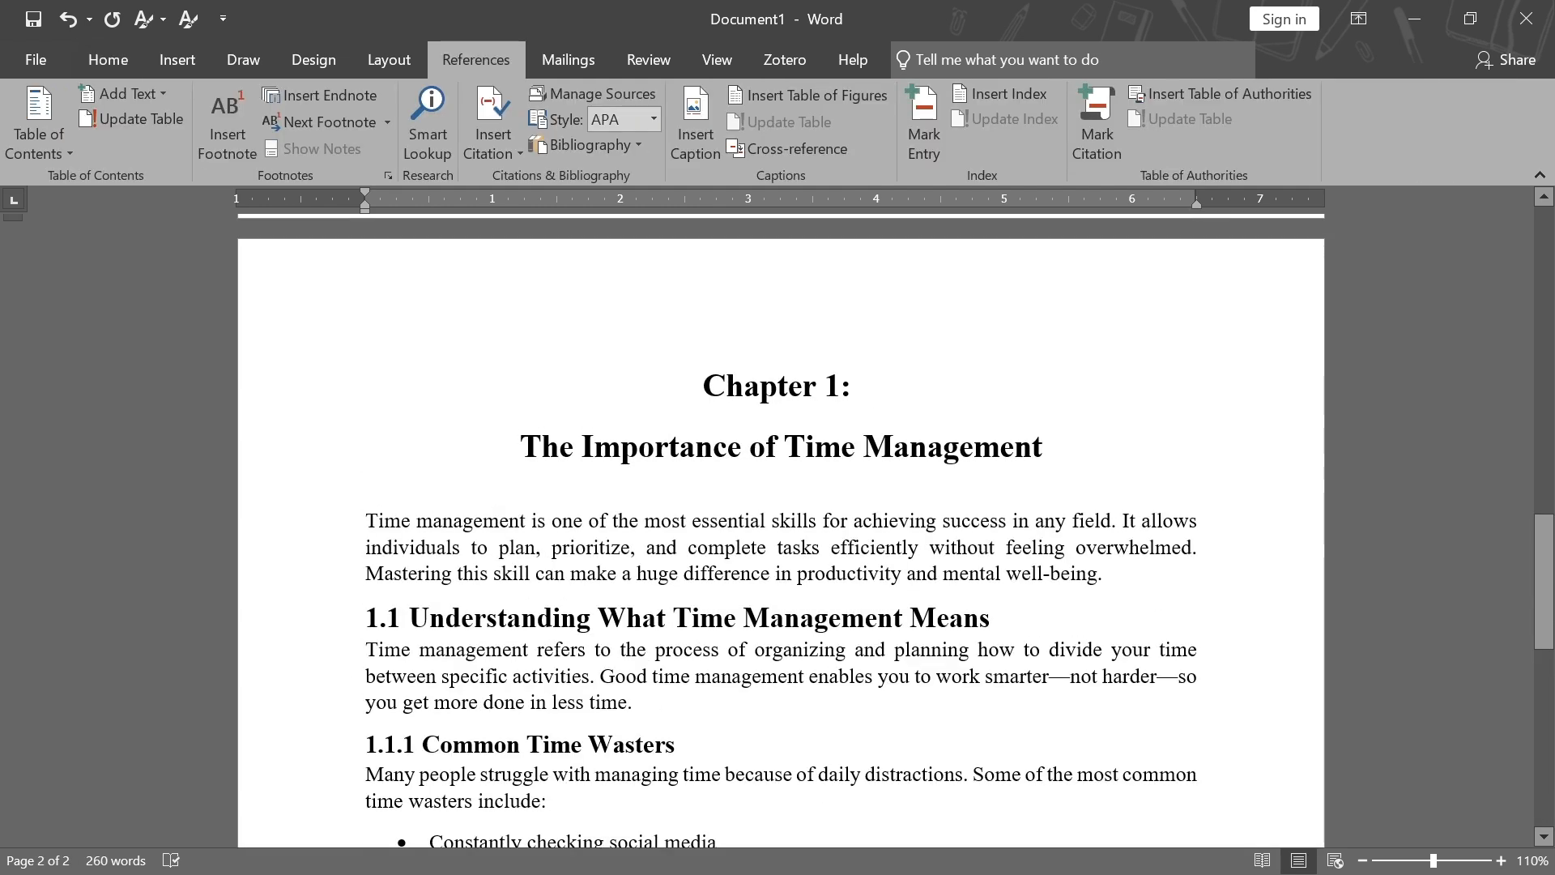